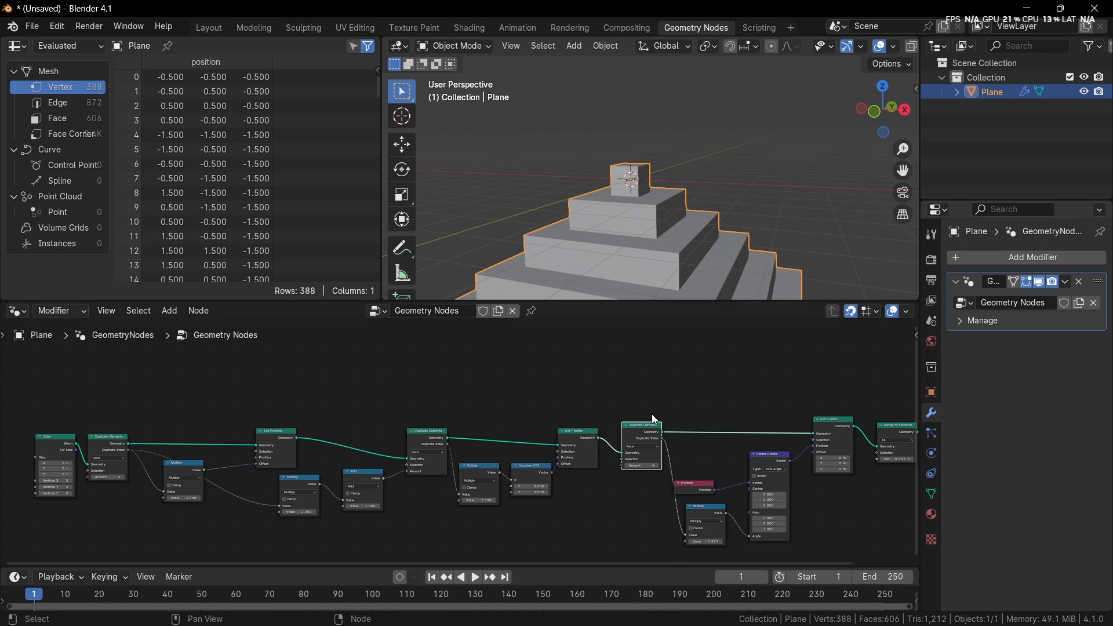
scroll(485, 451, "down", 2)
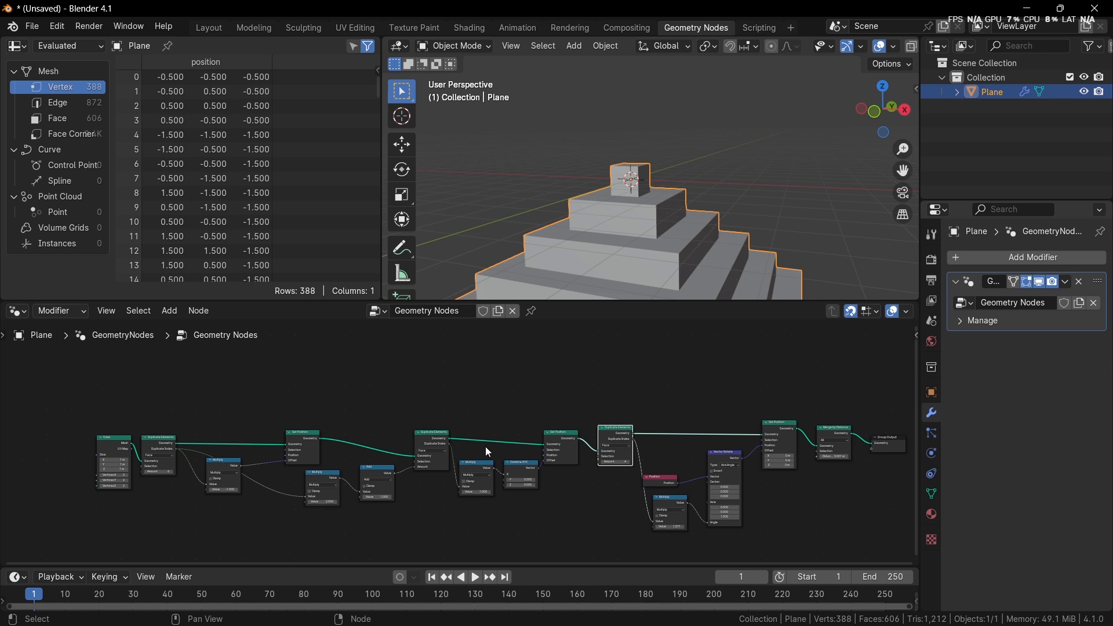
key("Home")
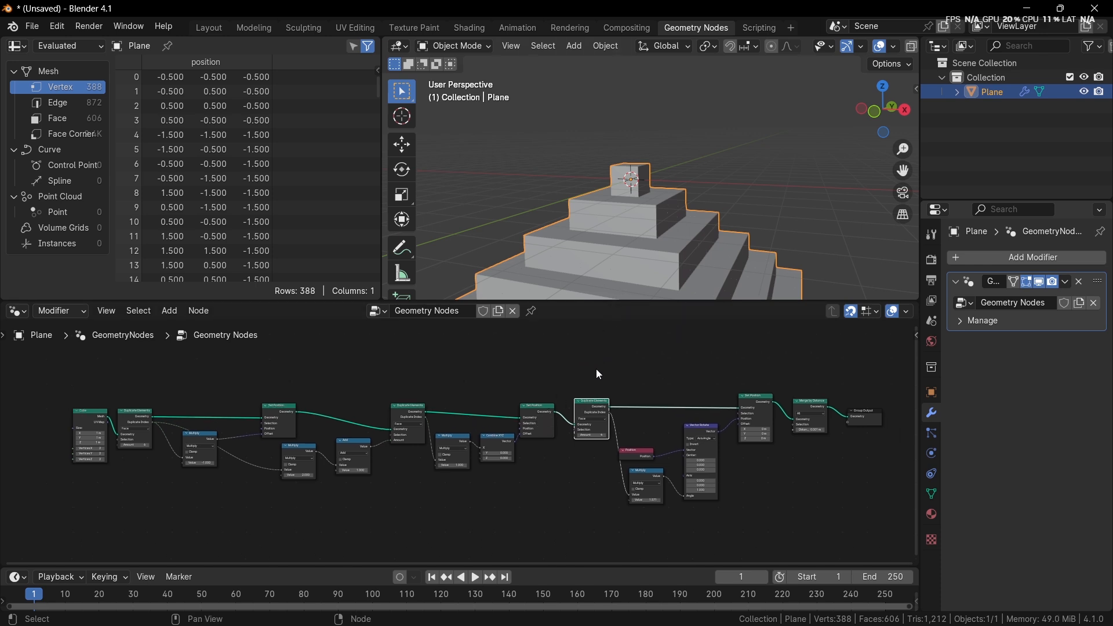
scroll(652, 266, "down", 2)
middle_click_drag(653, 267, 607, 219)
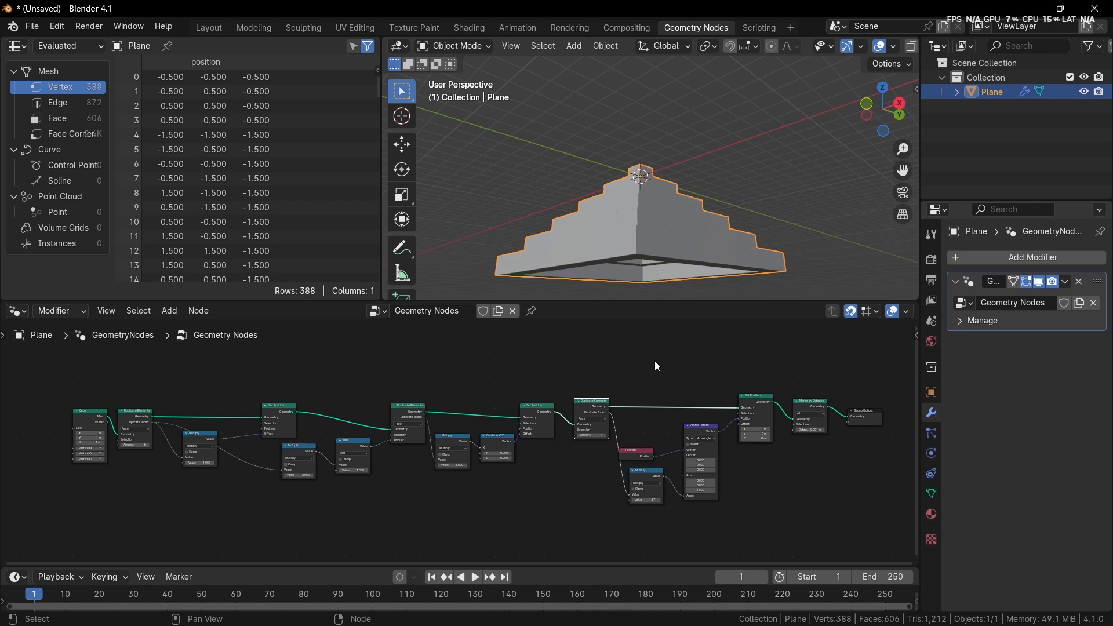
left_click(965, 260)
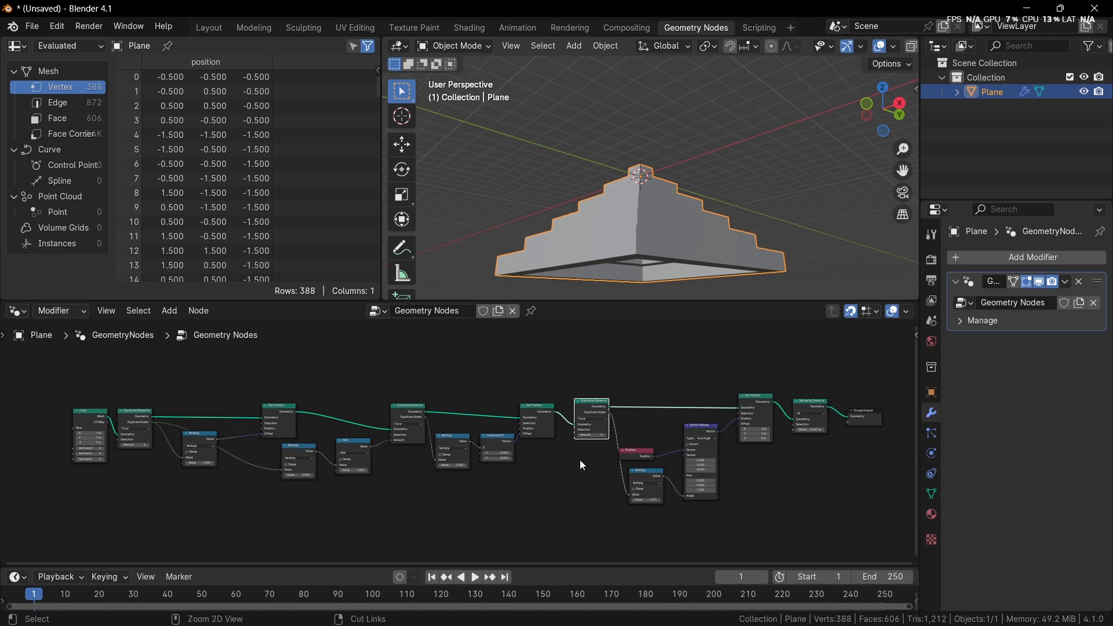
Start a new General file without keeping the current pyramid scene
key("ctrl+n")
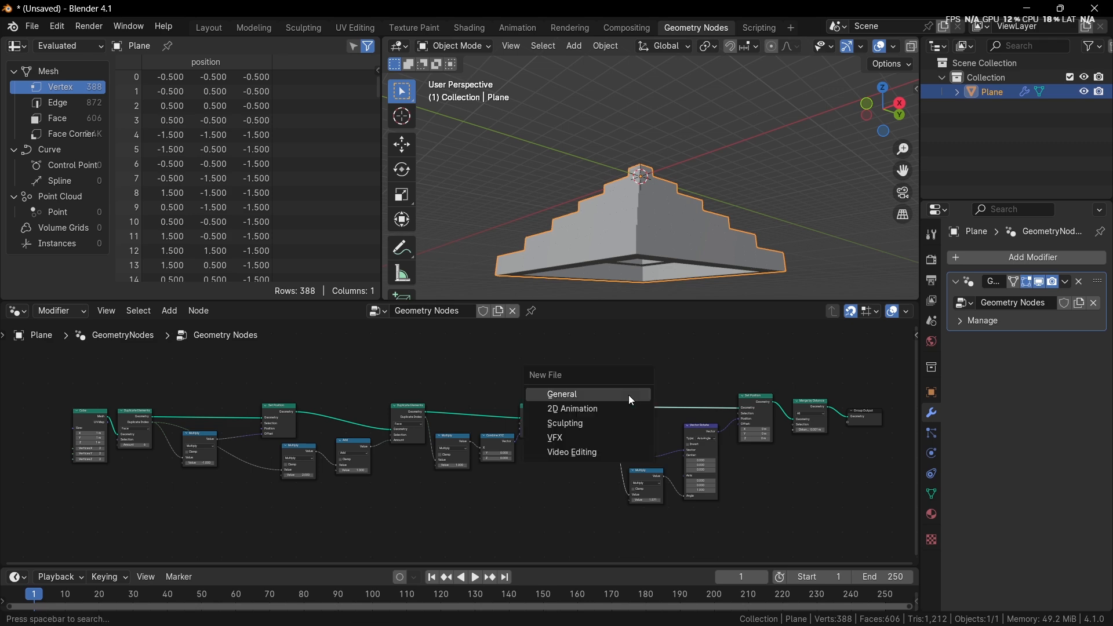
left_click(628, 394)
left_click(598, 350)
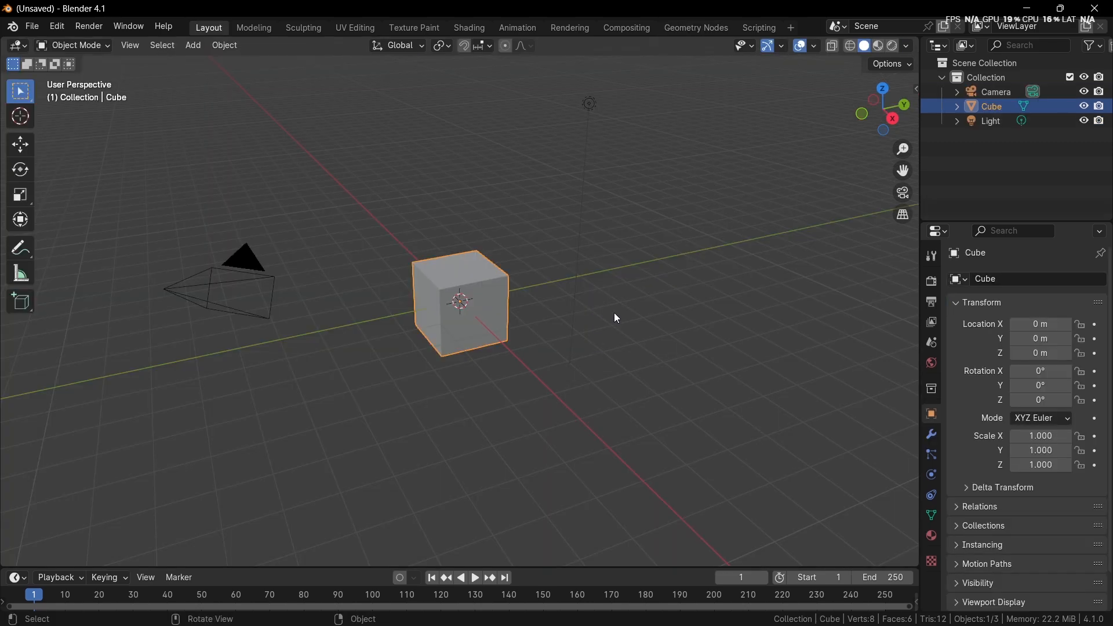
Add an Array modifier to the default cube
middle_click_drag(614, 313, 666, 304)
key("shift+a")
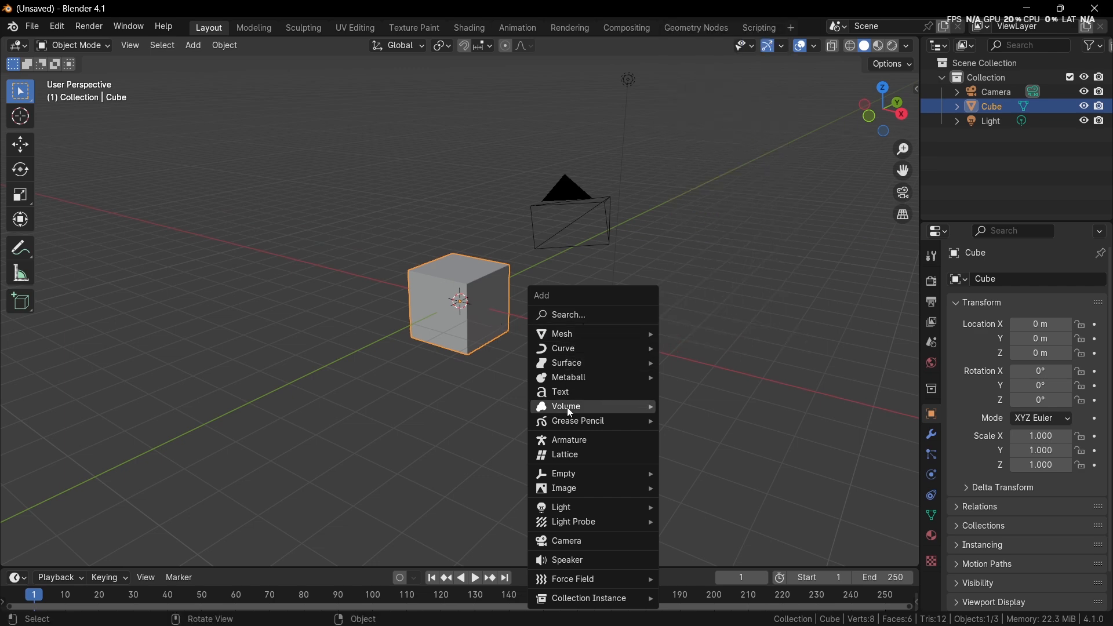
left_click(935, 435)
left_click(997, 277)
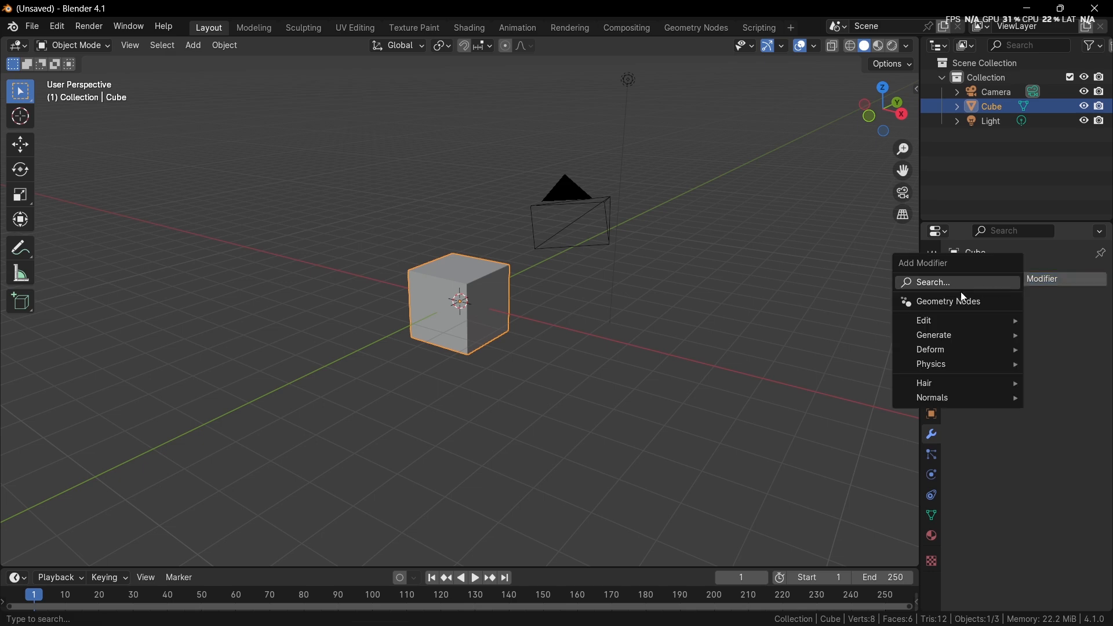
left_click(953, 283)
type("arra")
key("Return")
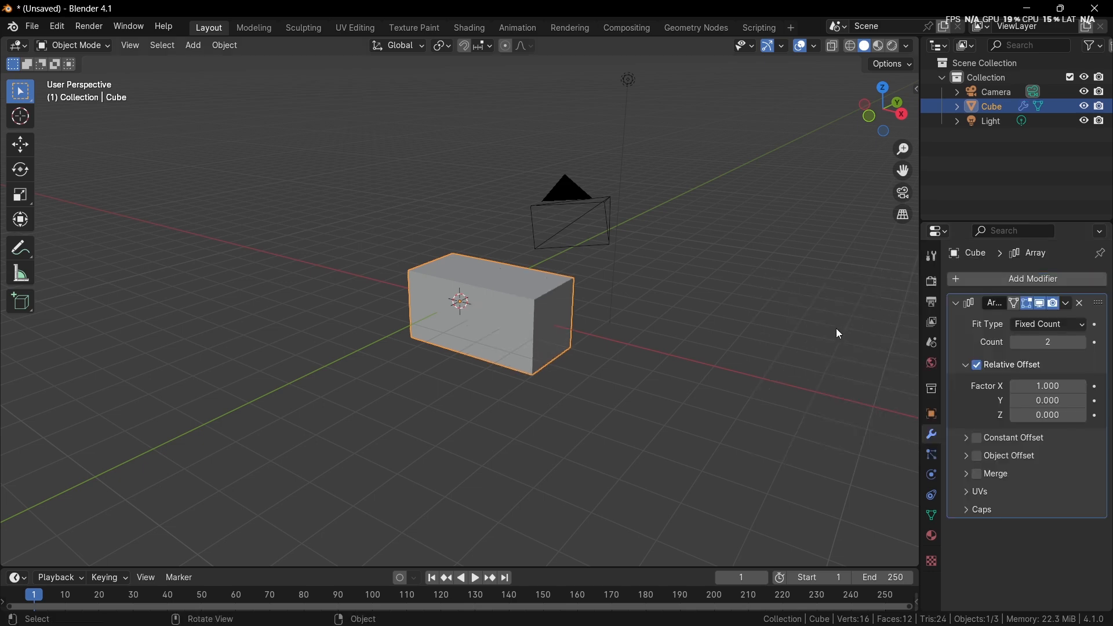
Add an empty at the world origin and reselect the cube
middle_click_drag(837, 330, 789, 325)
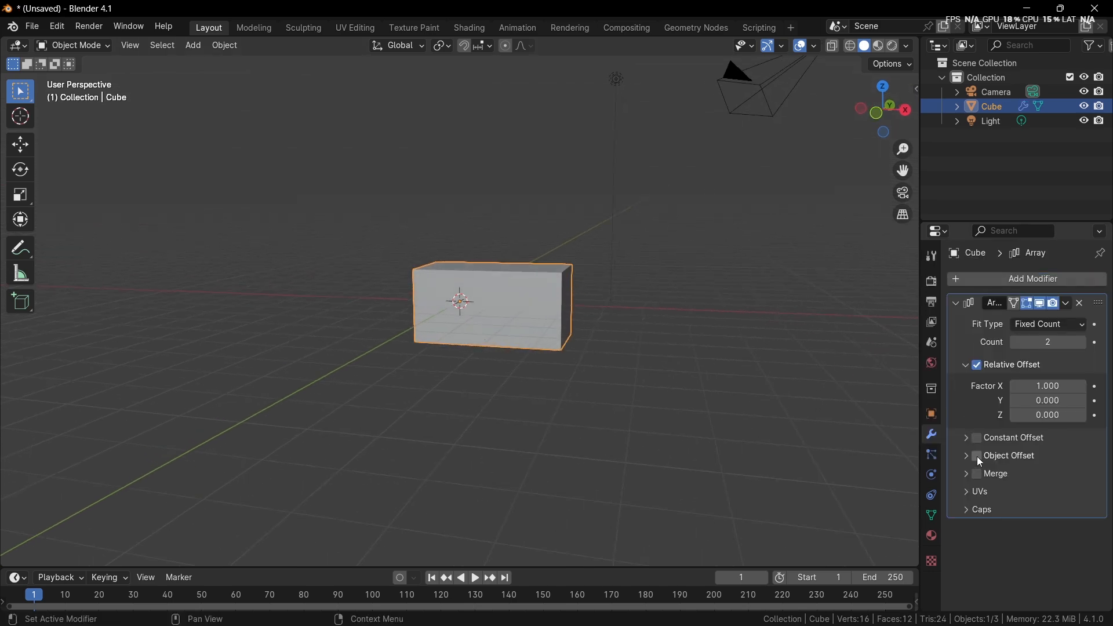
key("shift+a")
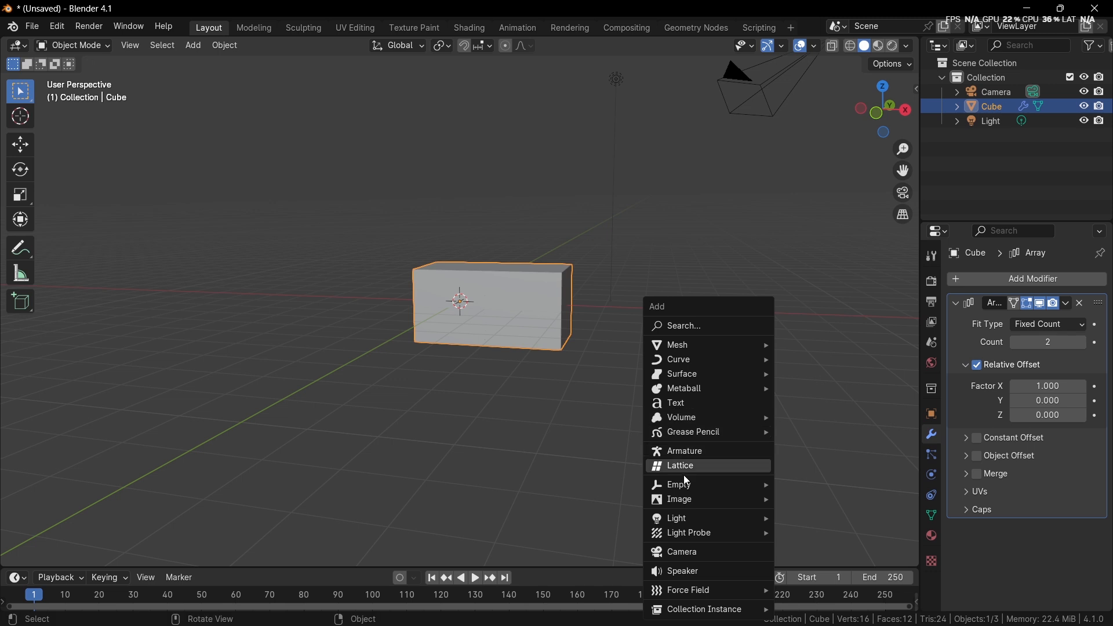
mouse_move(745, 483)
left_click(788, 482)
left_click(516, 306)
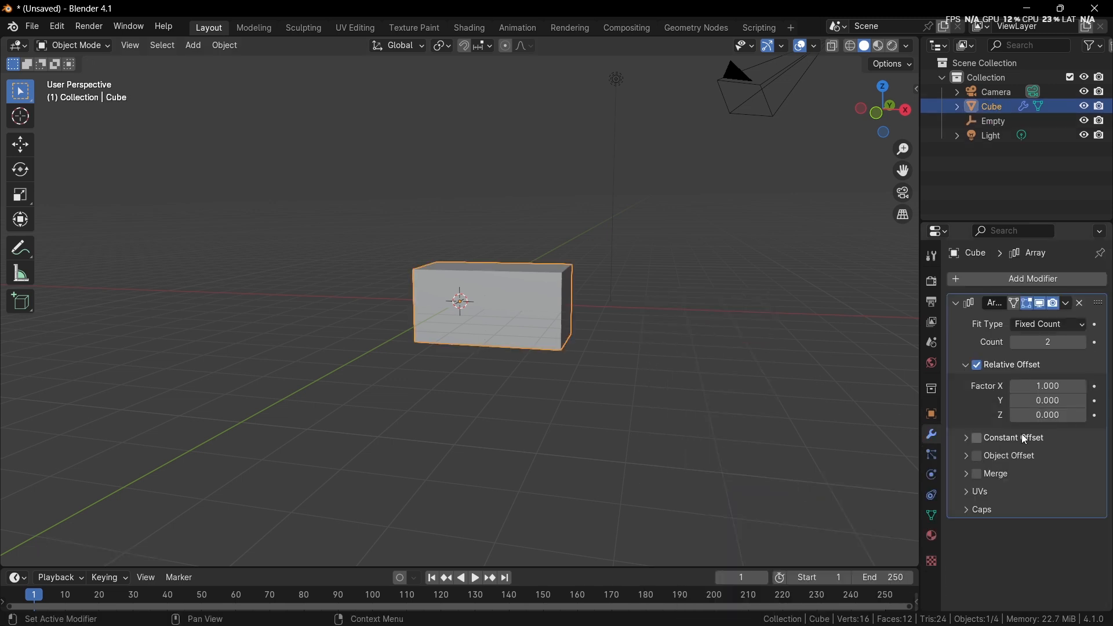
Replace the array's relative offset with an object offset that uses the empty
left_click(978, 439)
left_click(978, 438)
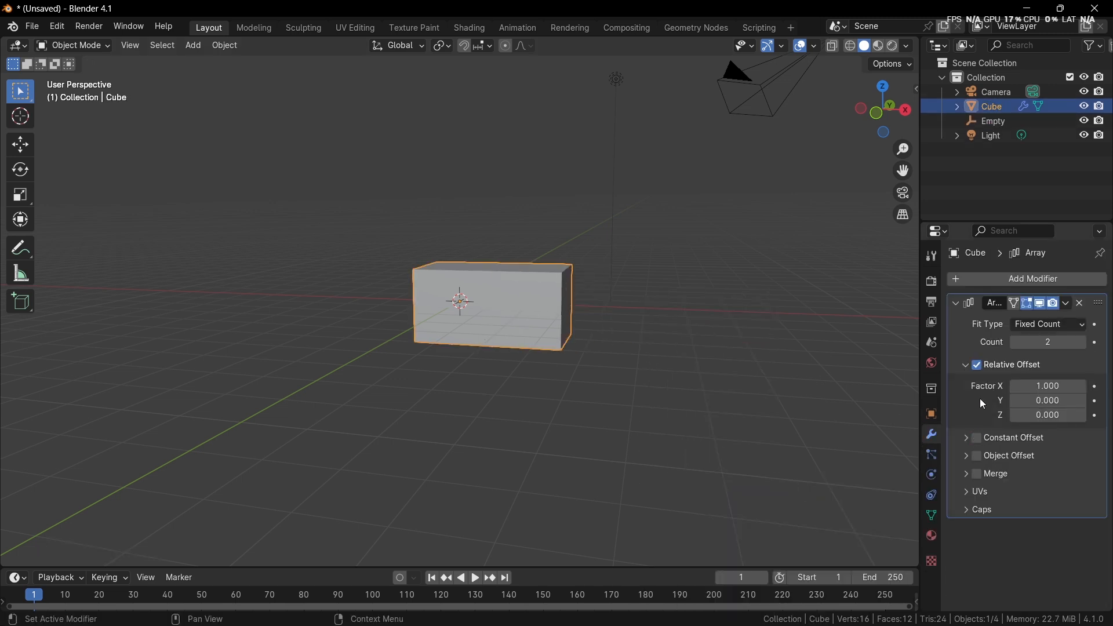
left_click(977, 365)
left_click(968, 458)
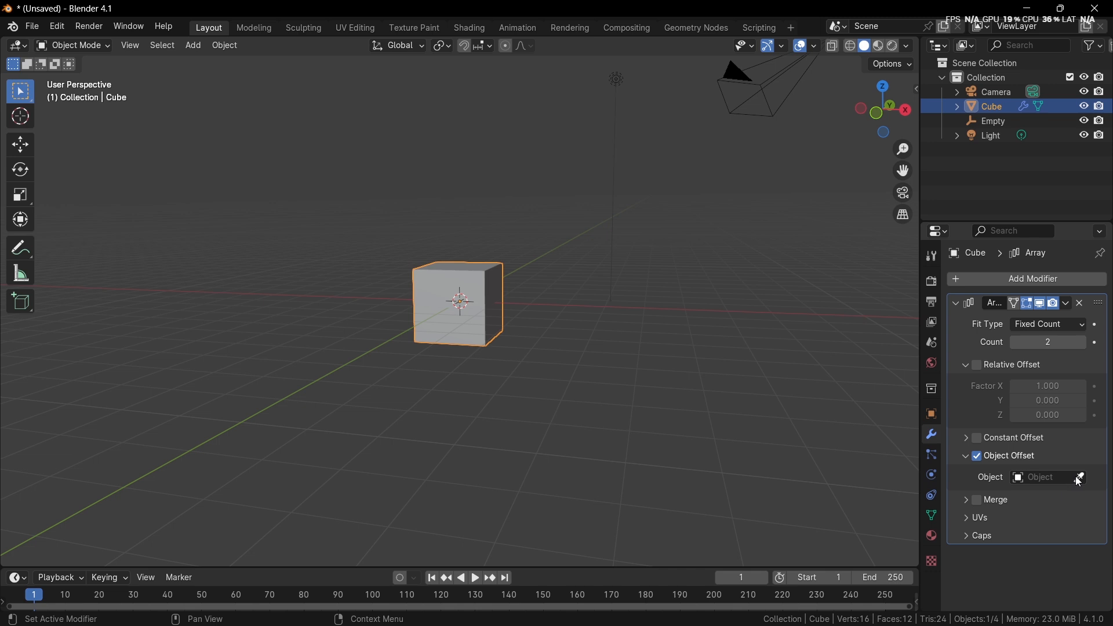
left_click(1082, 477)
left_click(993, 121)
Move the cube 2 m down along Z and shift it sideways within the horizontal plane
key("g")
key("z")
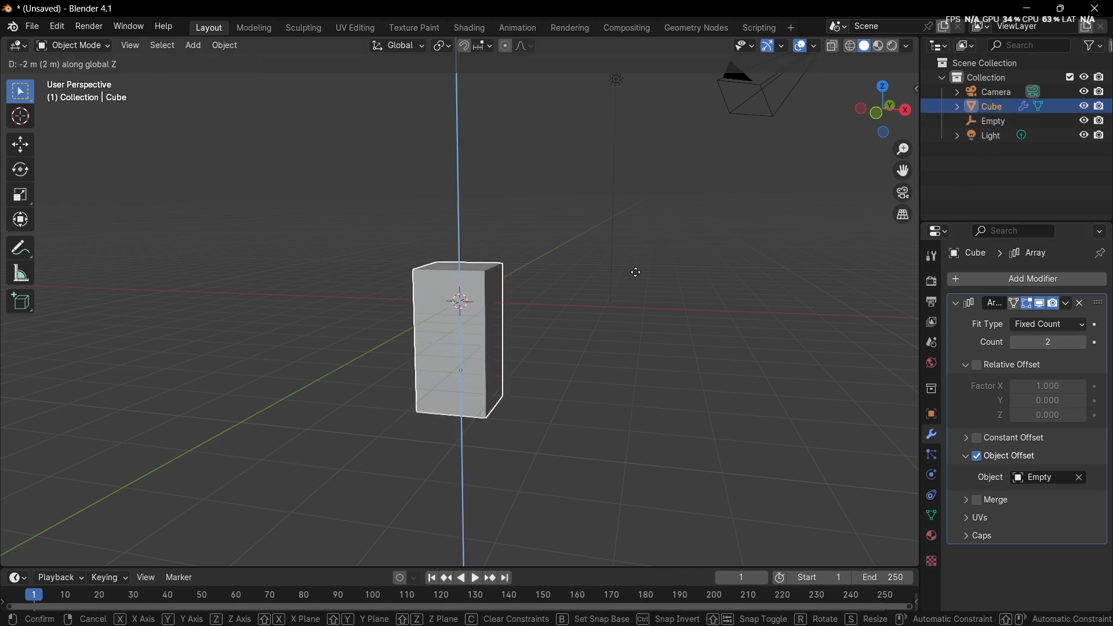
left_click(636, 296)
middle_click_drag(636, 296, 621, 355)
key("g")
key("shift+z")
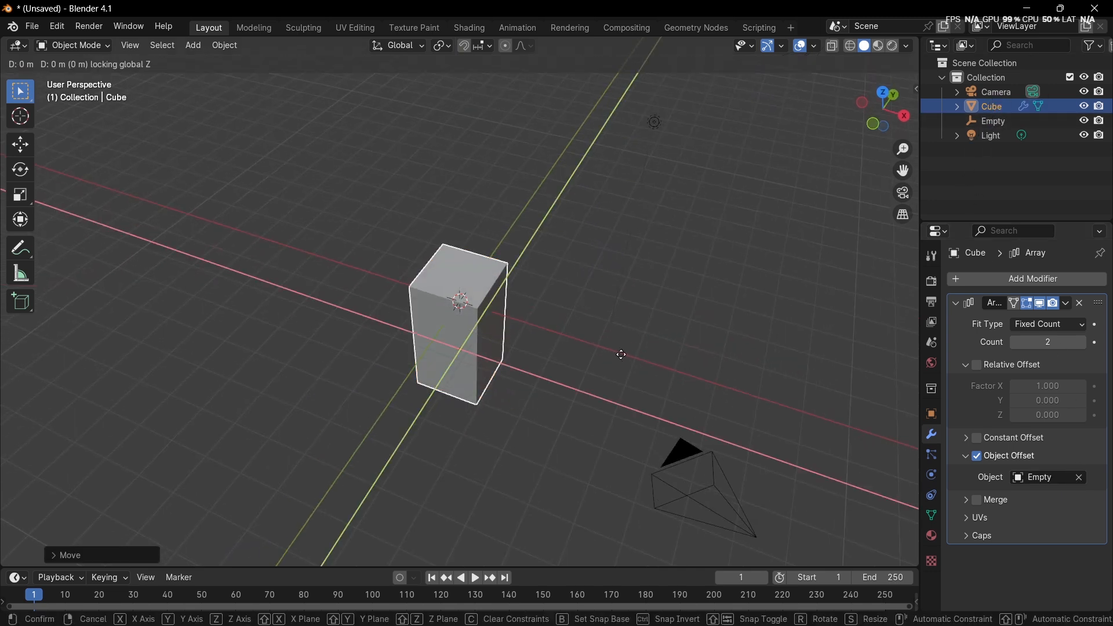
left_click(652, 442)
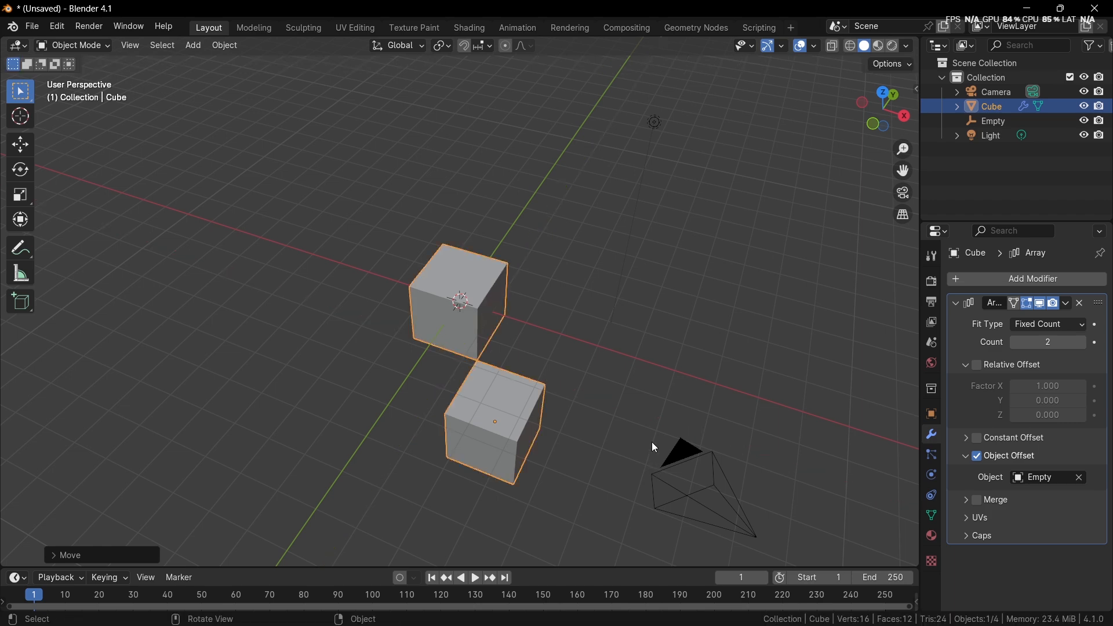
Set the array modifier's count to 6
middle_click_drag(651, 441, 689, 392)
left_click(1080, 342)
left_click(1080, 341)
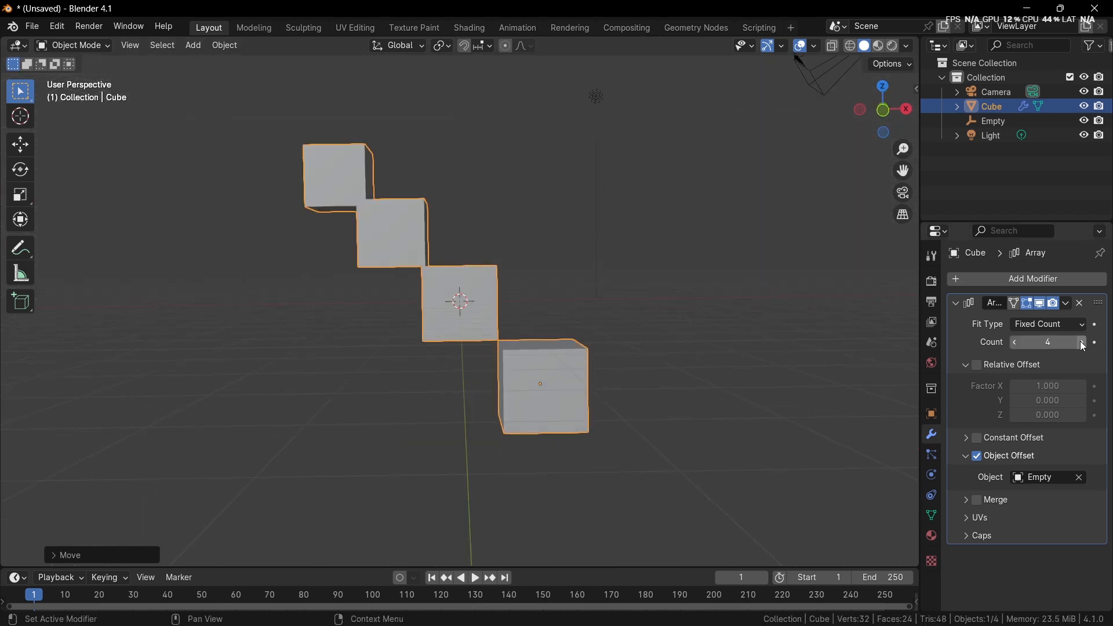
left_click(1080, 341)
left_click(1080, 341)
middle_click_drag(696, 333, 810, 149)
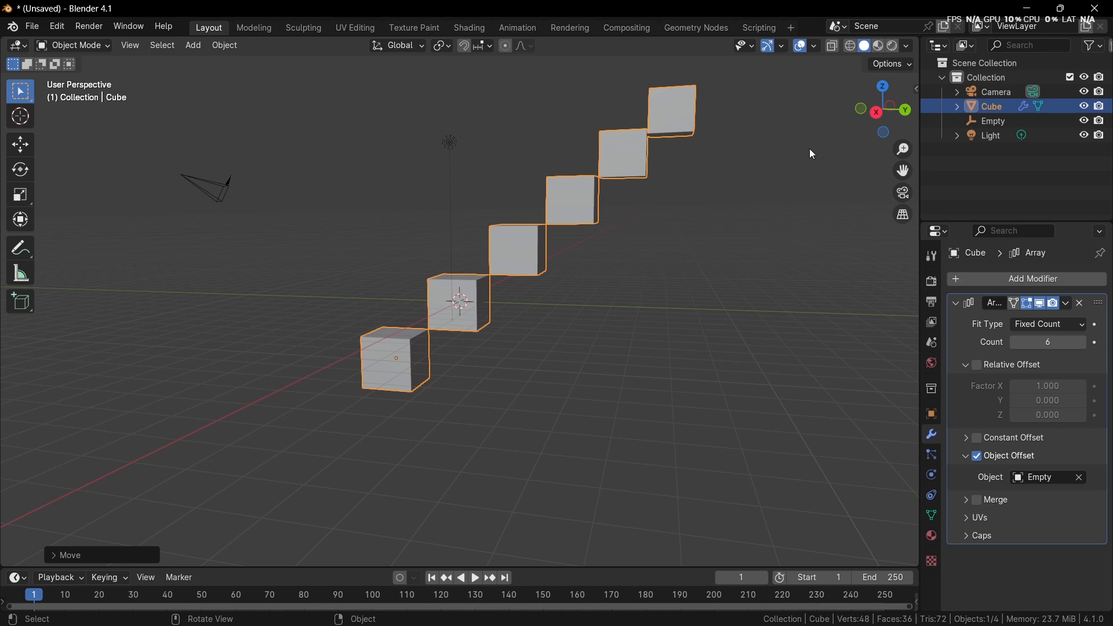
In front view, move the empty to X 4 m, Z -4 m
left_click(864, 114)
key("g")
right_click(603, 290)
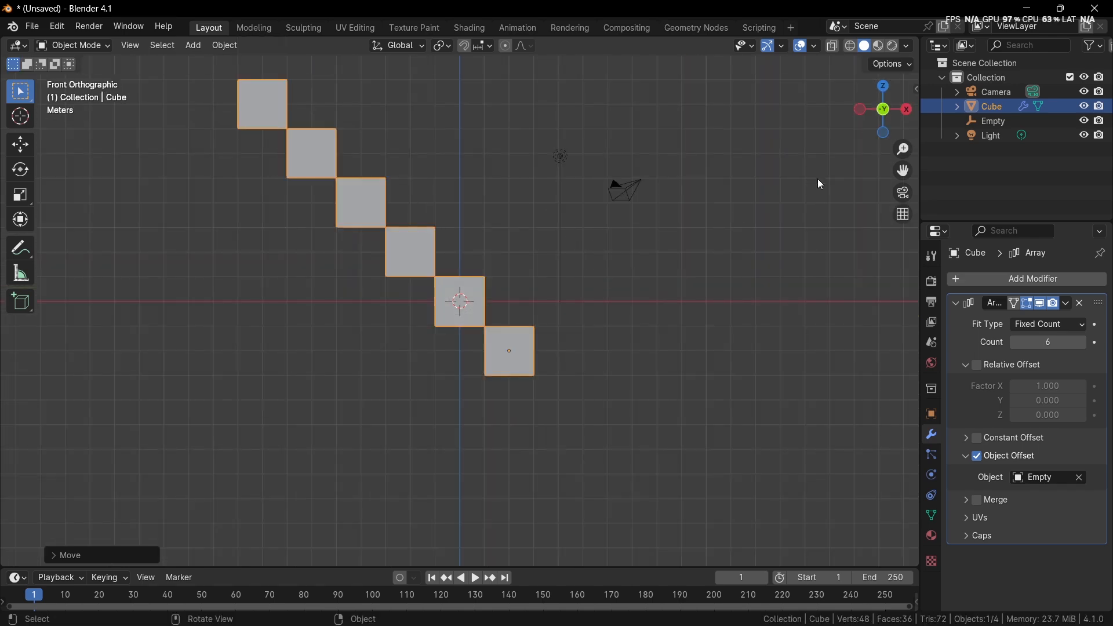
left_click(988, 122)
key("g")
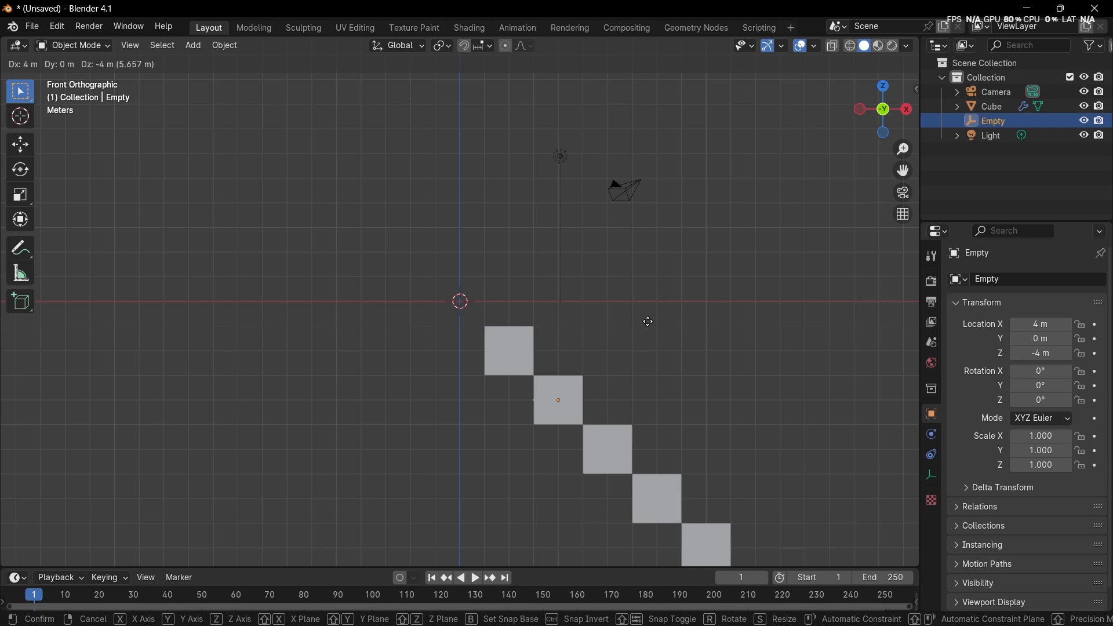
left_click(649, 322)
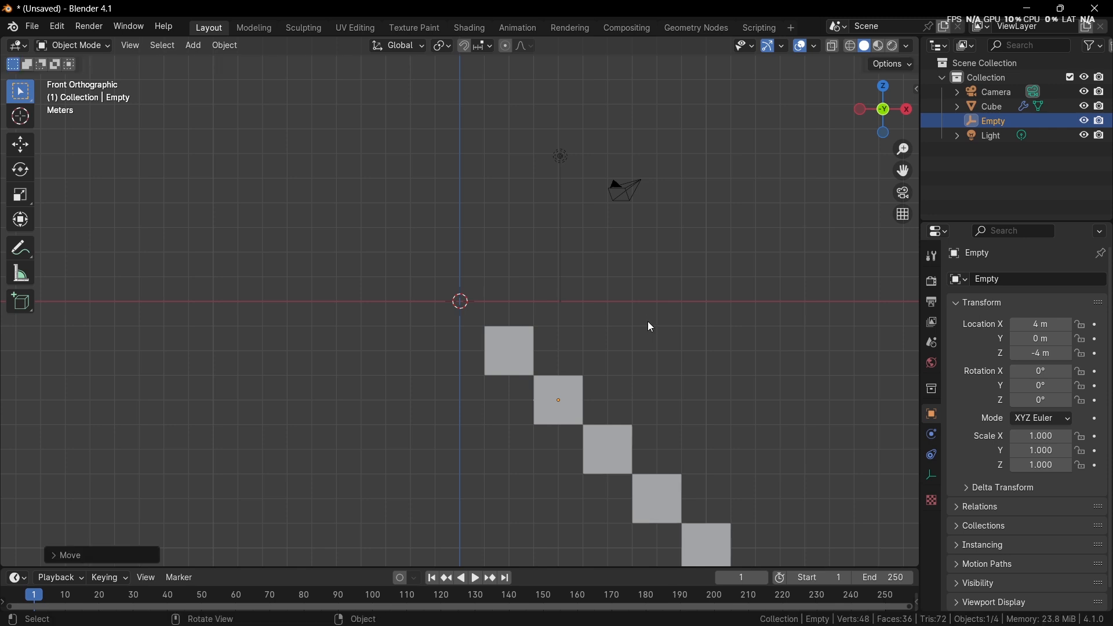
middle_click_drag(648, 322, 503, 382)
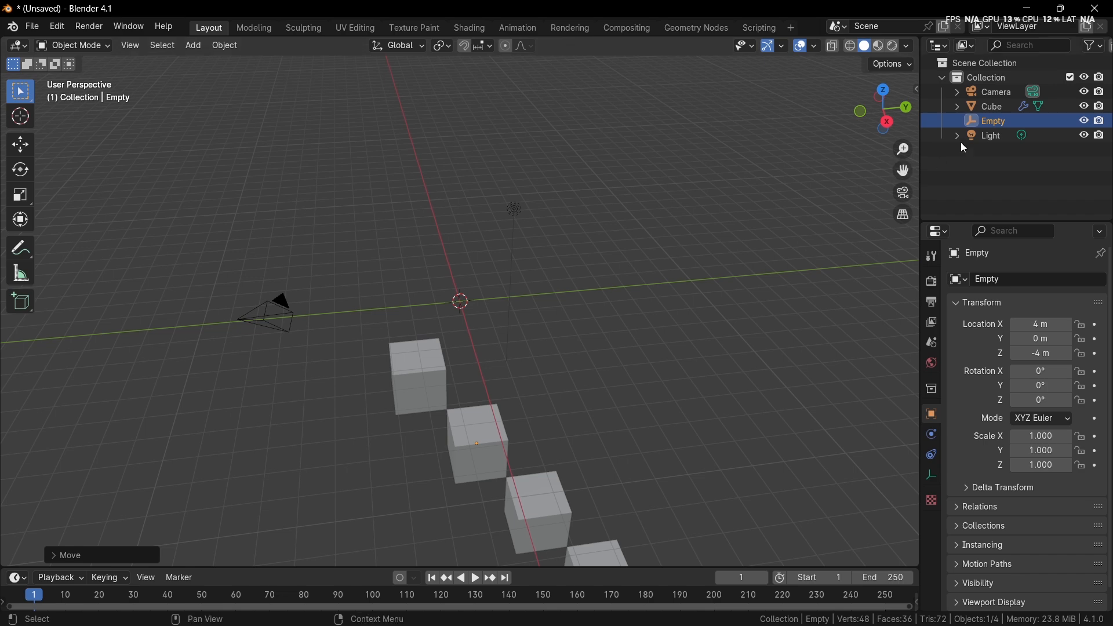
Clear the locations of both the cube and the empty so they return to the origin
left_click(993, 107)
key("alt+g")
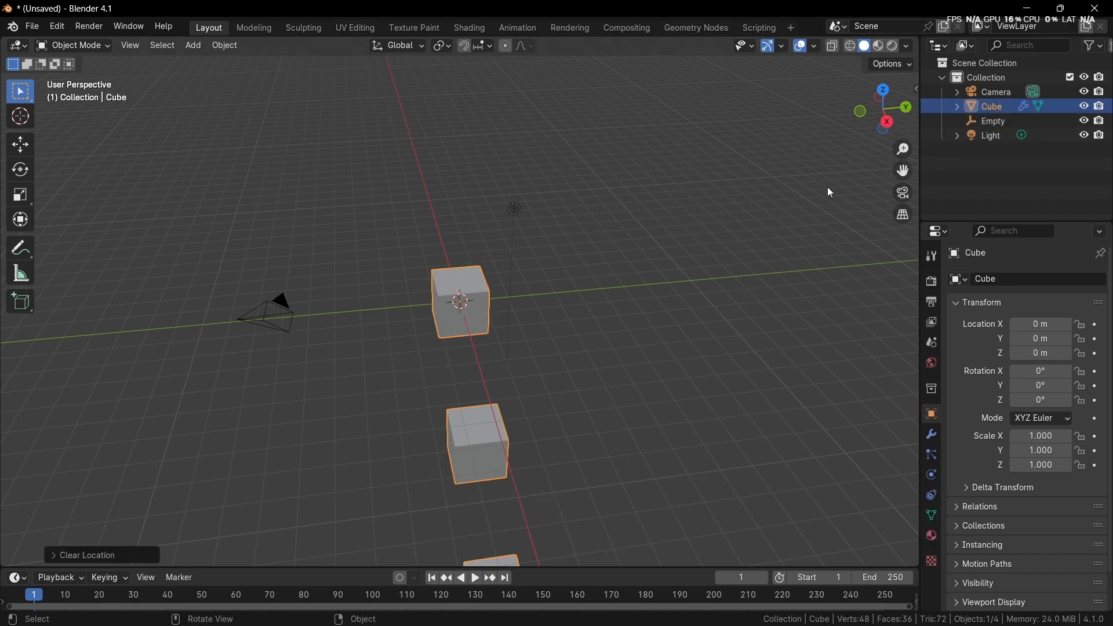
left_click(993, 121)
key("alt+g")
Move the empty to X 1 m, Y -2 m, Z -3 m to spread the array diagonally
middle_click_drag(565, 266, 515, 365)
key("g")
key("z")
left_click(591, 281)
key("g")
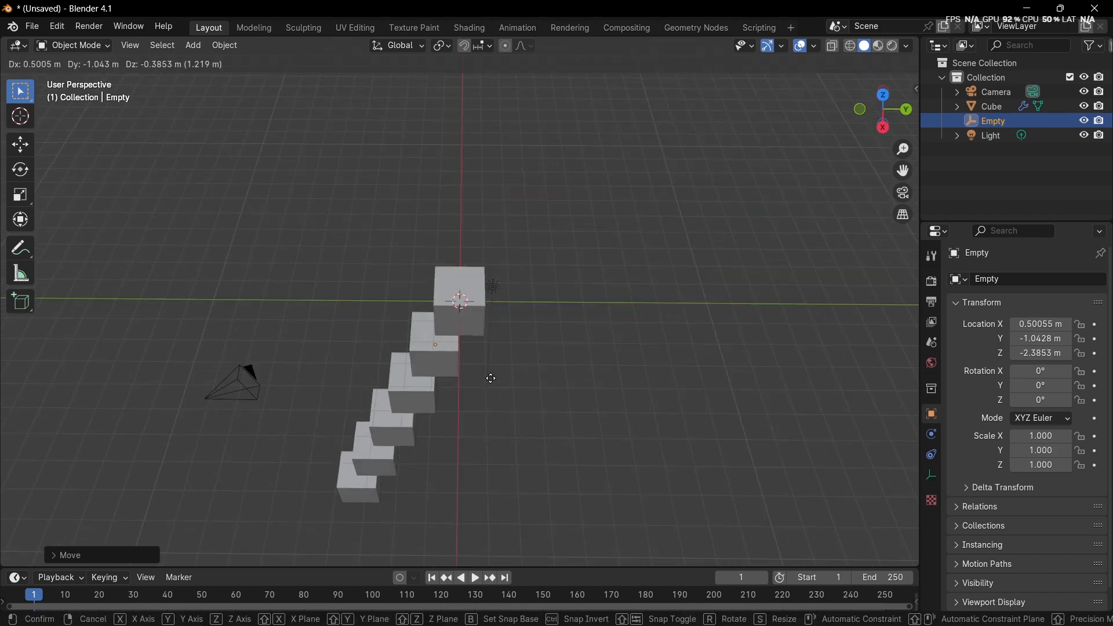
left_click(472, 396)
middle_click_drag(472, 394, 634, 374)
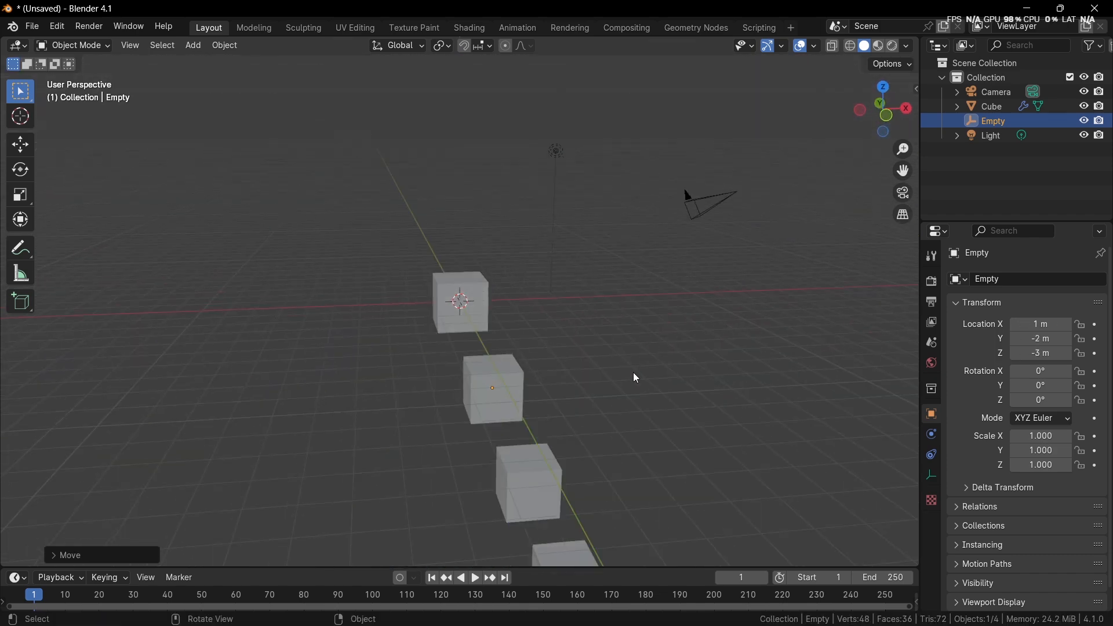
Select the cube and duplicate its Array modifier
left_click(526, 379)
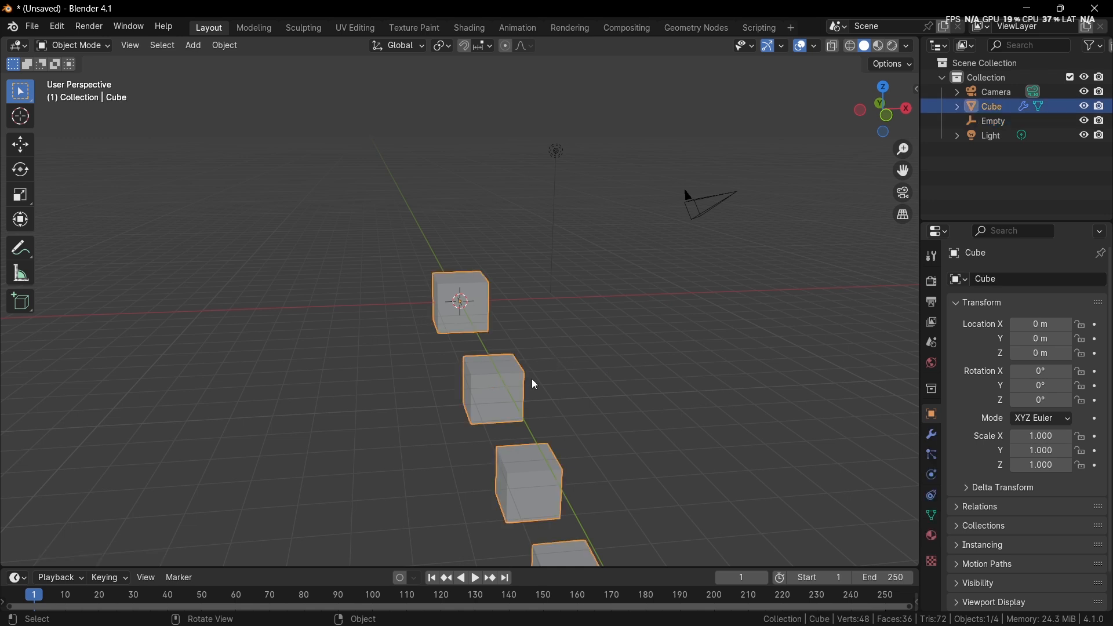
left_click(934, 435)
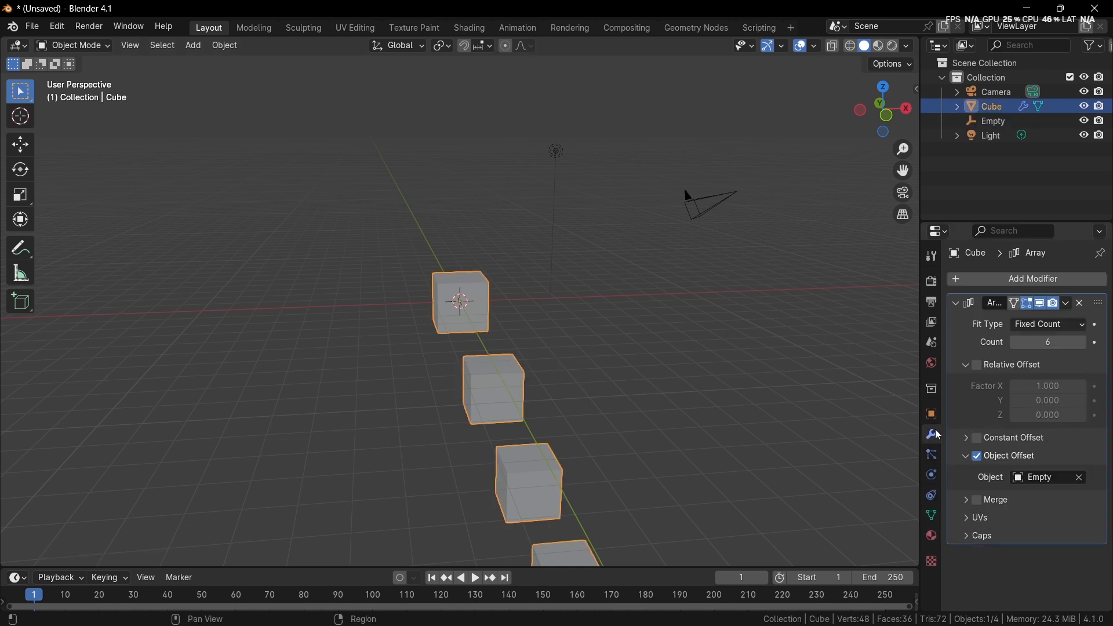
left_click(956, 303)
left_click(992, 281)
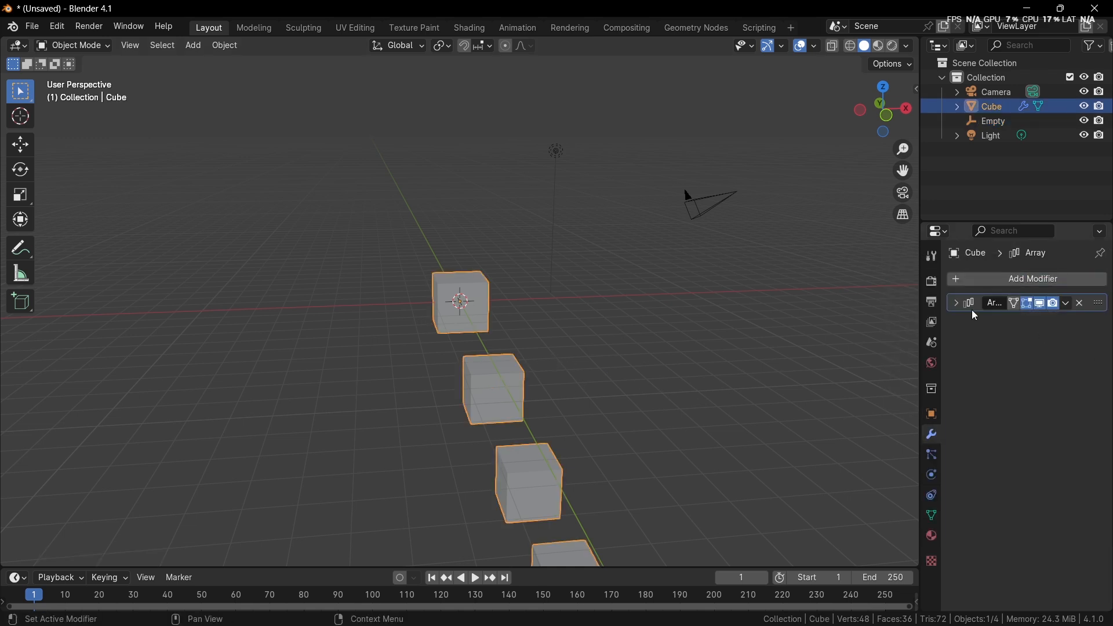
left_click(958, 304)
key("shift+d")
Disable the object offset on the second array modifier and enable its relative offset instead
scroll(847, 367, "down", 5)
scroll(1008, 479, "down", 7)
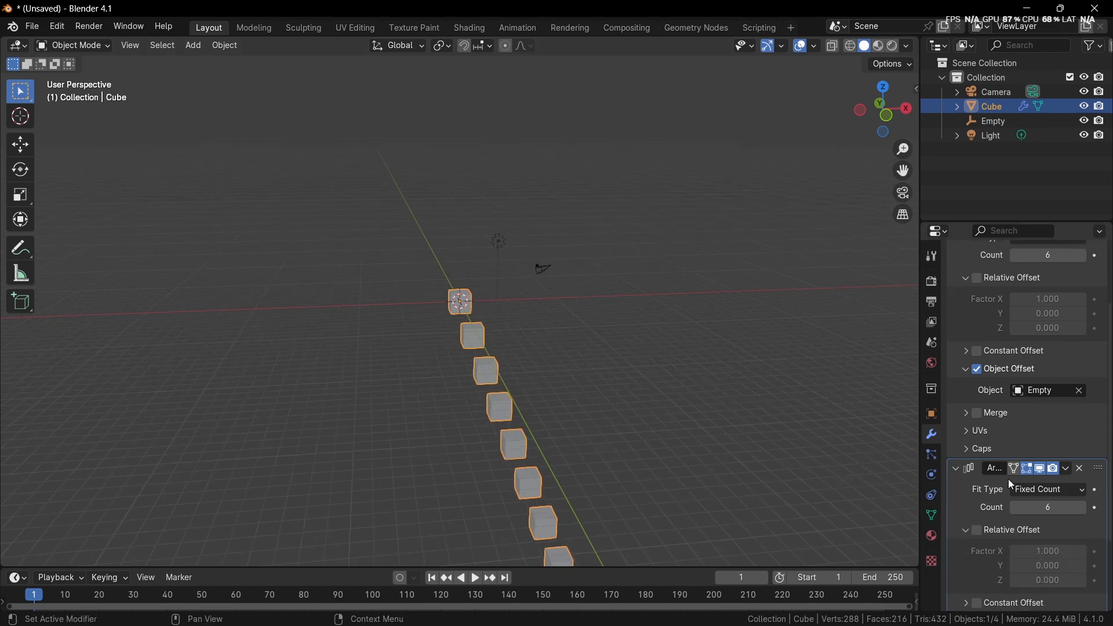
scroll(981, 532, "up", 1)
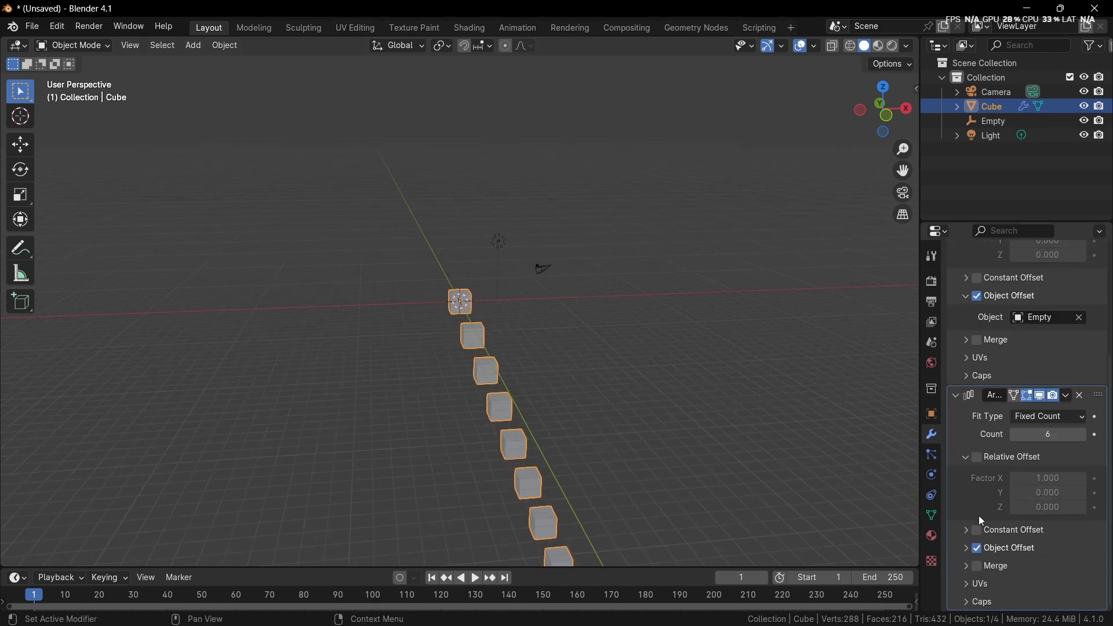
left_click(977, 548)
left_click(977, 457)
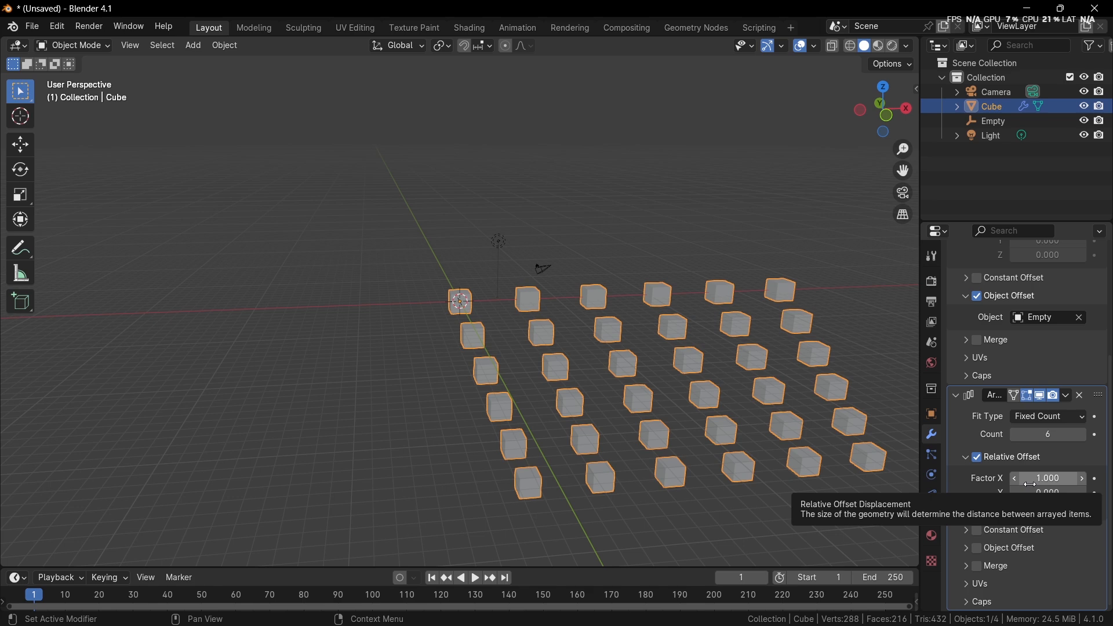
Switch to the Geometry Nodes workspace with the arrayed cube selected
middle_click_drag(731, 426, 739, 426)
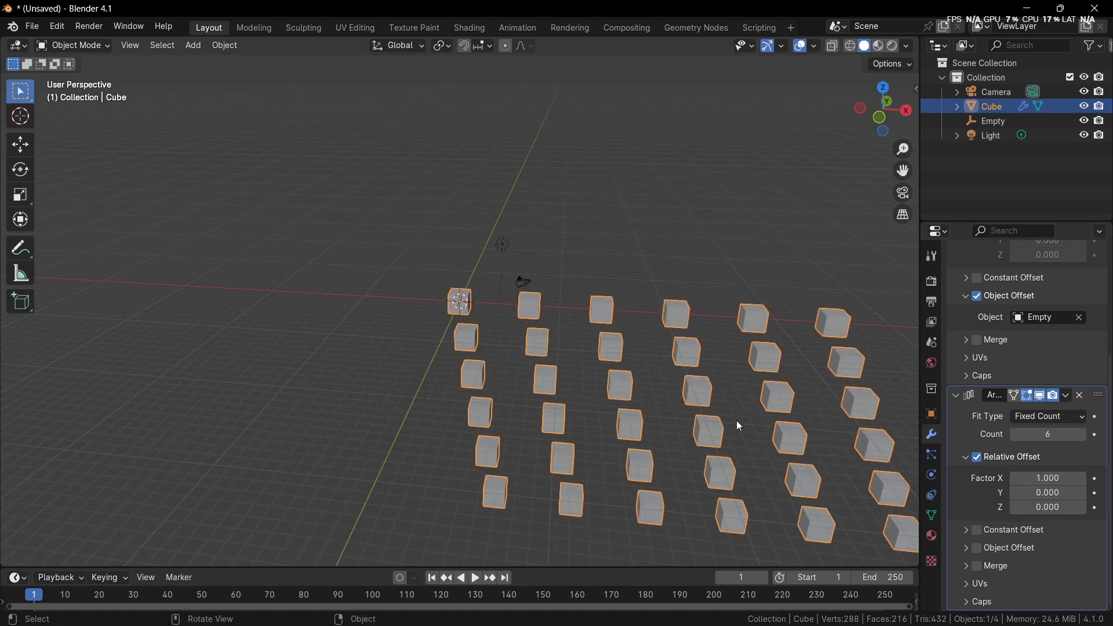
scroll(974, 371, "up", 4)
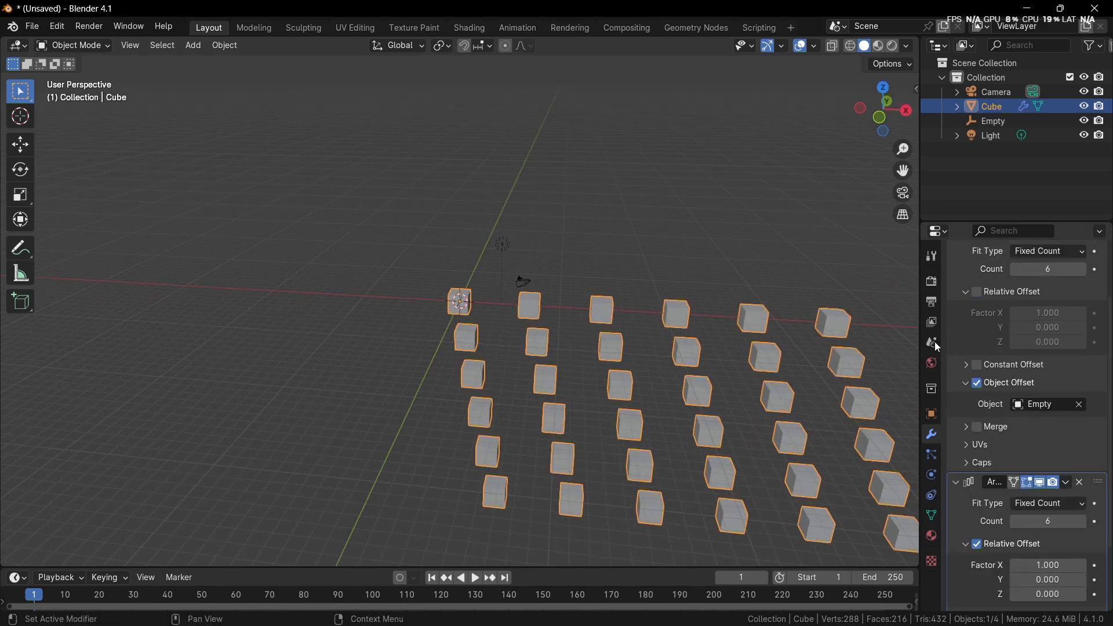
left_click(673, 31)
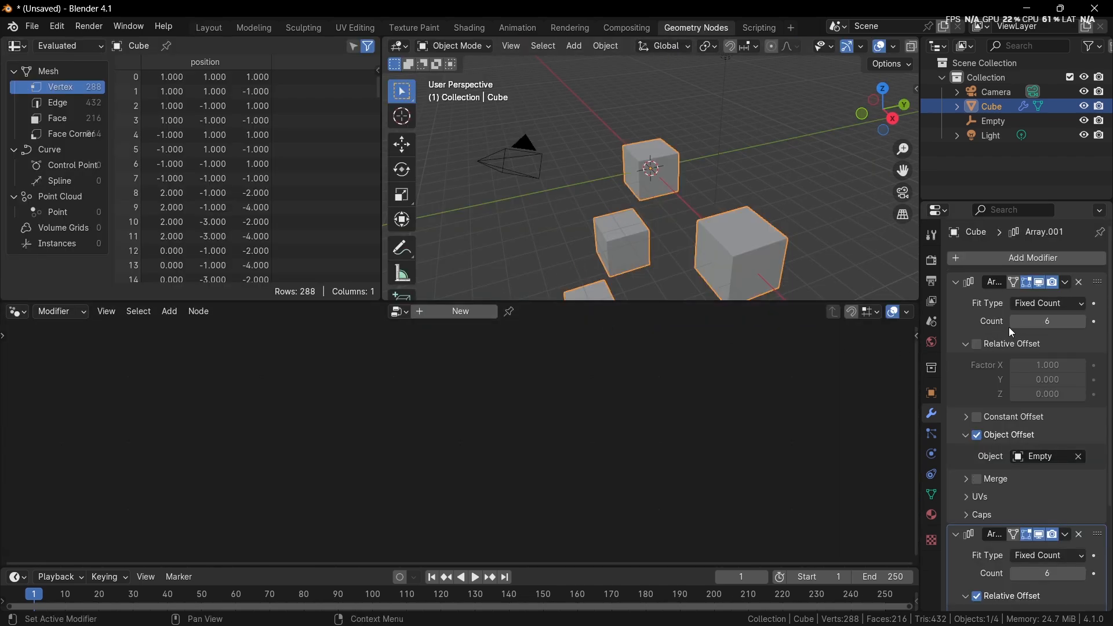
Remove both Array modifiers from the cube and create a new Geometry Nodes tree for it
left_click(1079, 282)
left_click(1079, 283)
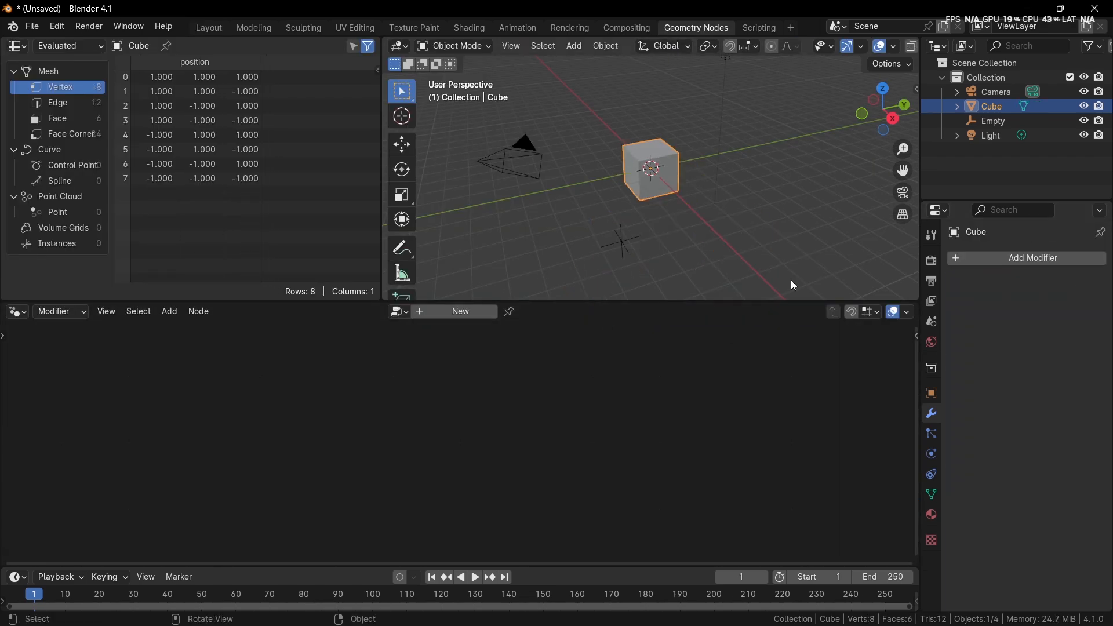
left_click(449, 311)
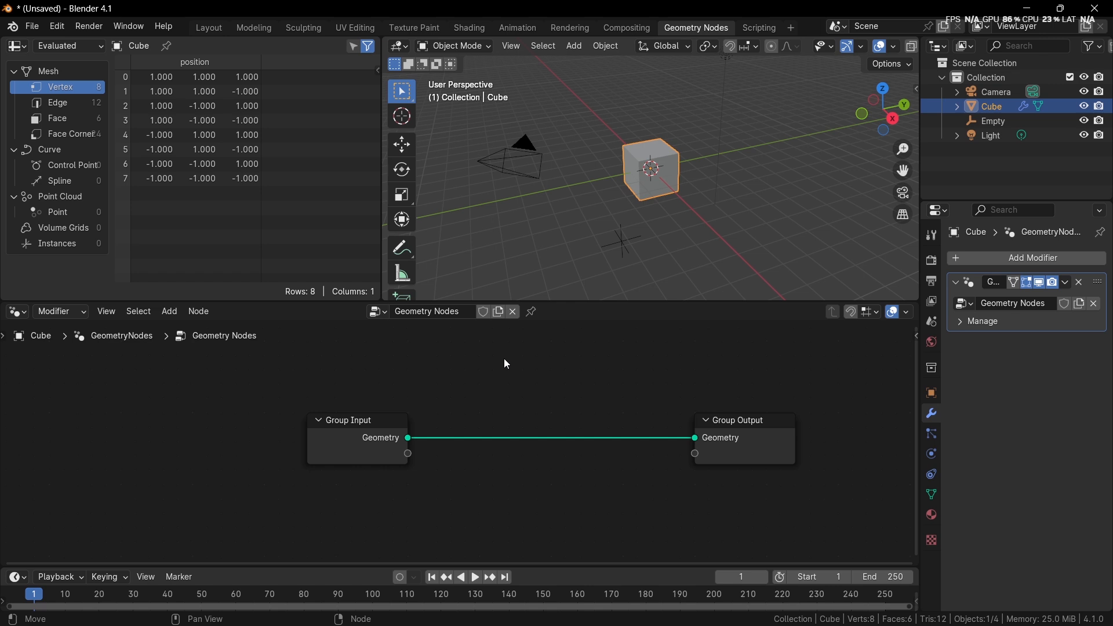
Add a Duplicate Elements node on the link between Group Input and Group Output
key("shift+a")
left_click(475, 317)
type("d")
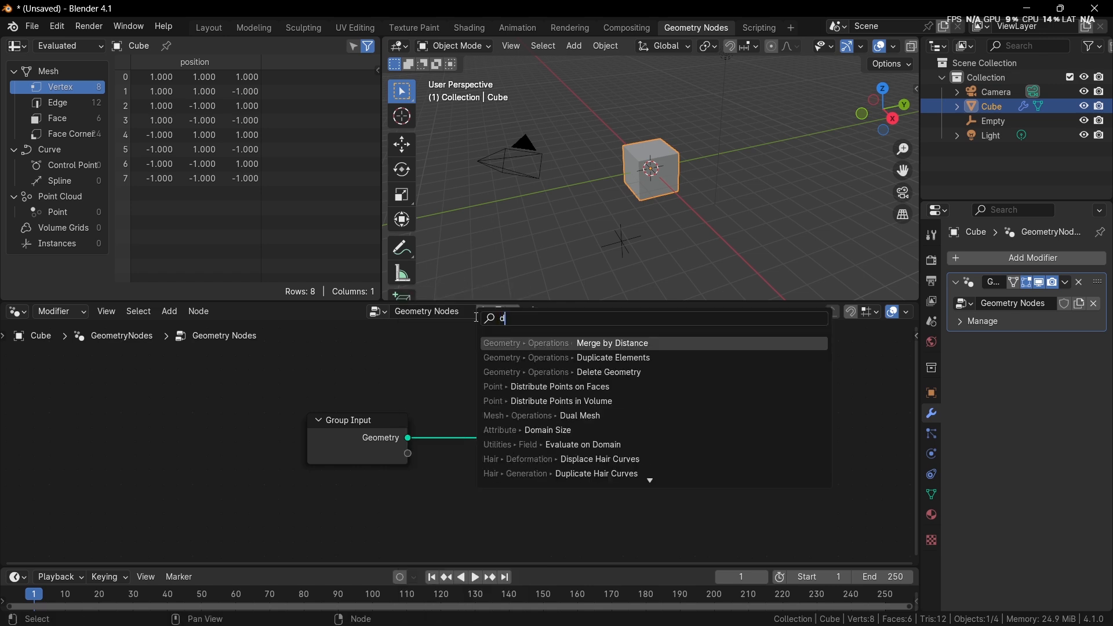
type("upl")
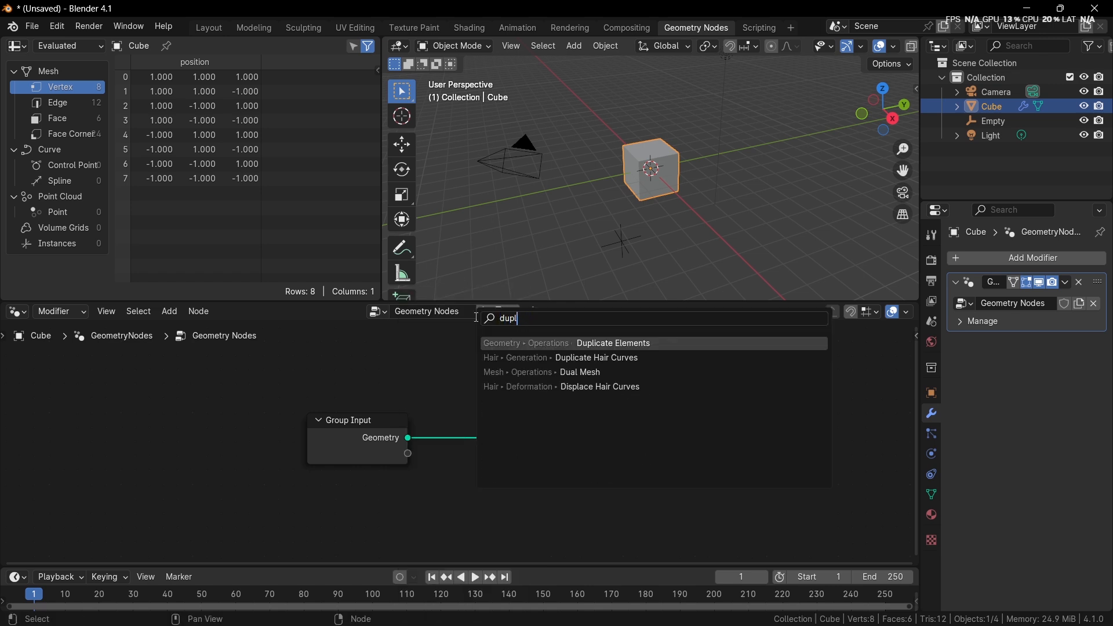
type("icate")
key("Return")
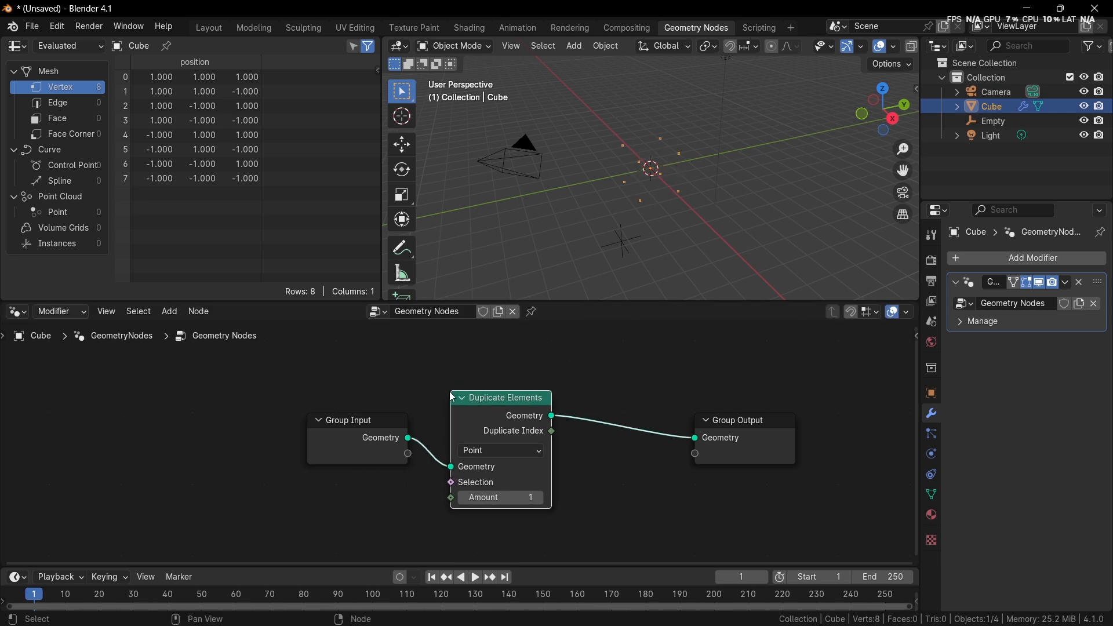
left_click(452, 412)
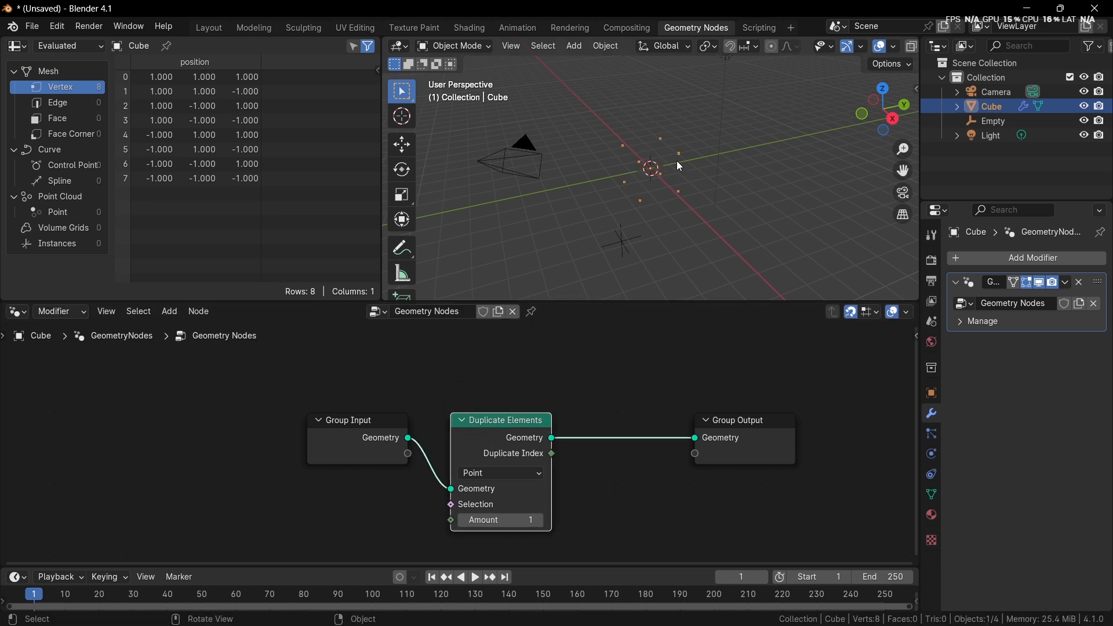
Set the Duplicate Elements node's domain to Face
middle_click_drag(677, 161, 707, 138)
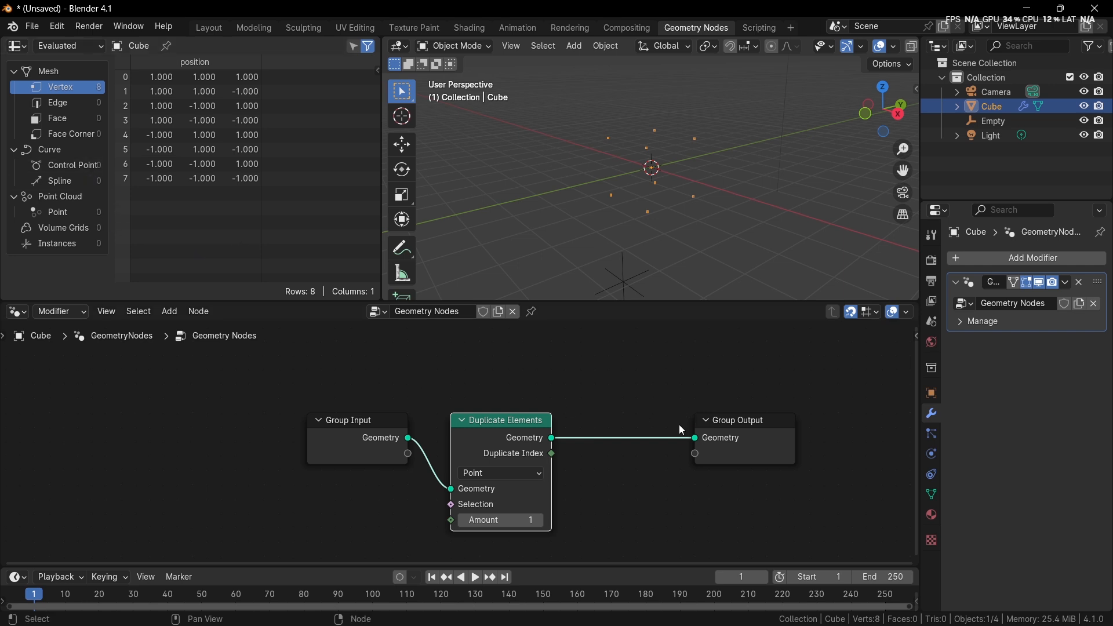
key("Home")
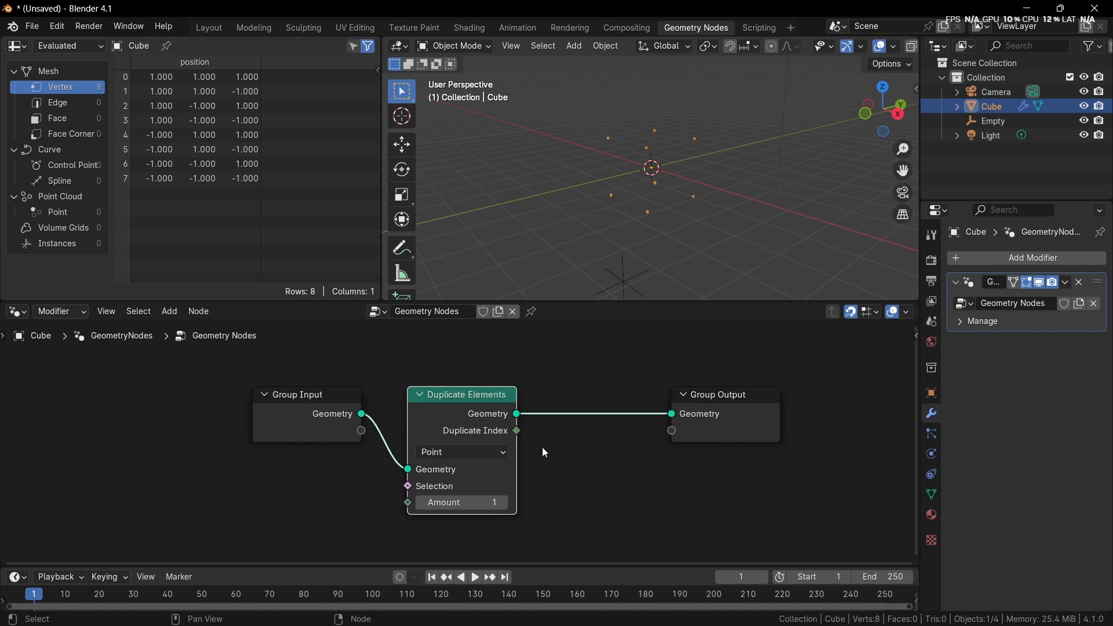
left_click(492, 455)
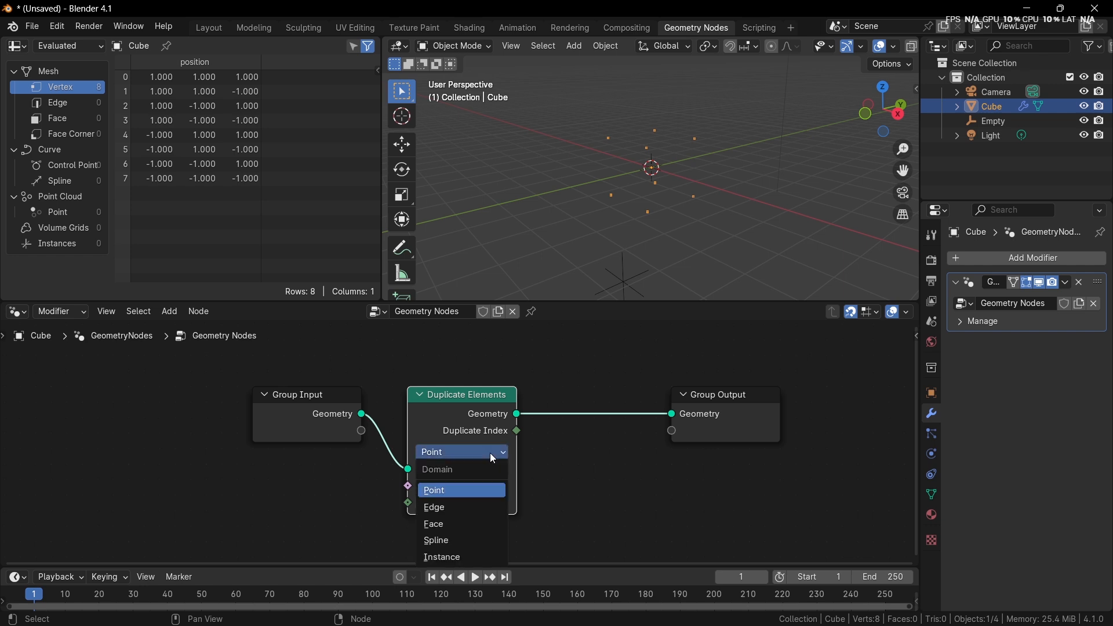
left_click(458, 524)
scroll(527, 479, "down", 1)
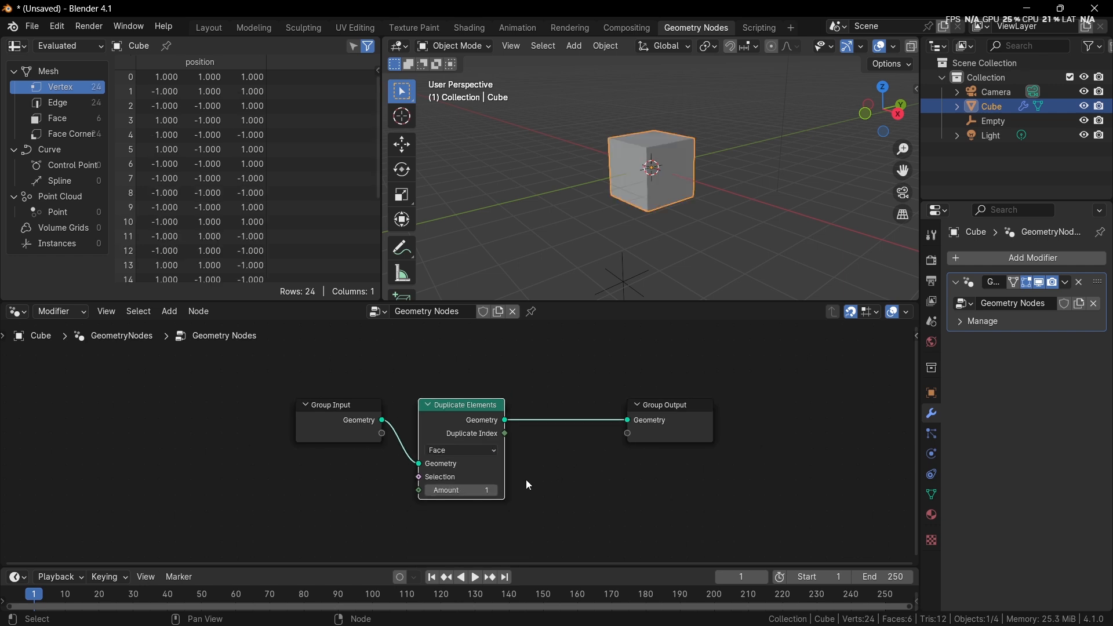
Move the Group Input and Duplicate Elements nodes away from Group Output to make room for another node
left_click_drag(306, 496, 478, 414)
key("g")
left_click(349, 412)
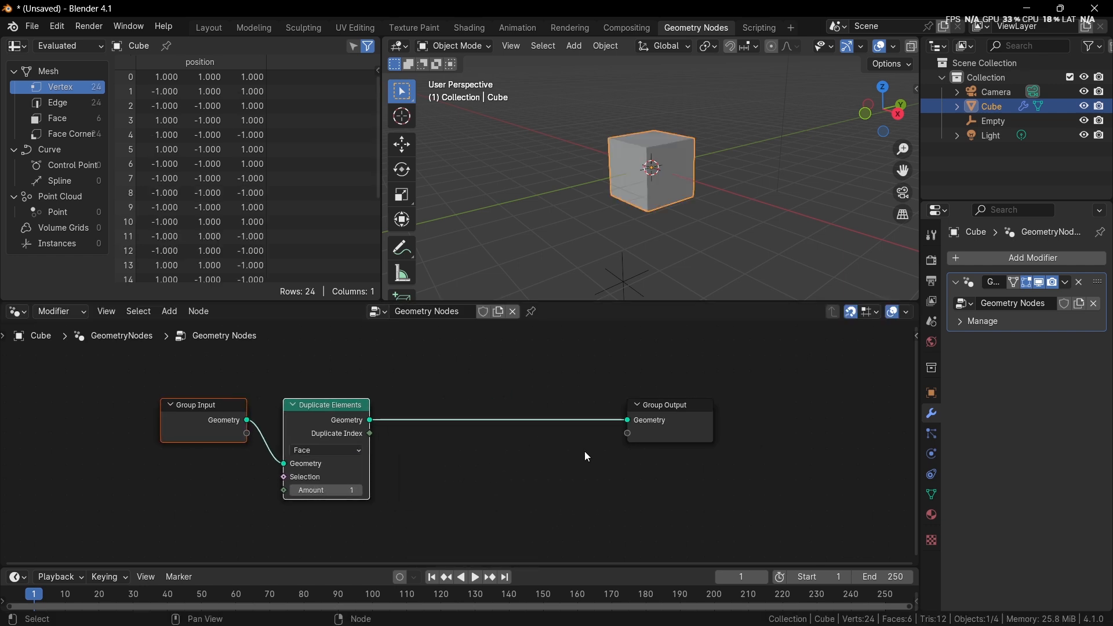
key("shift+a")
type("set")
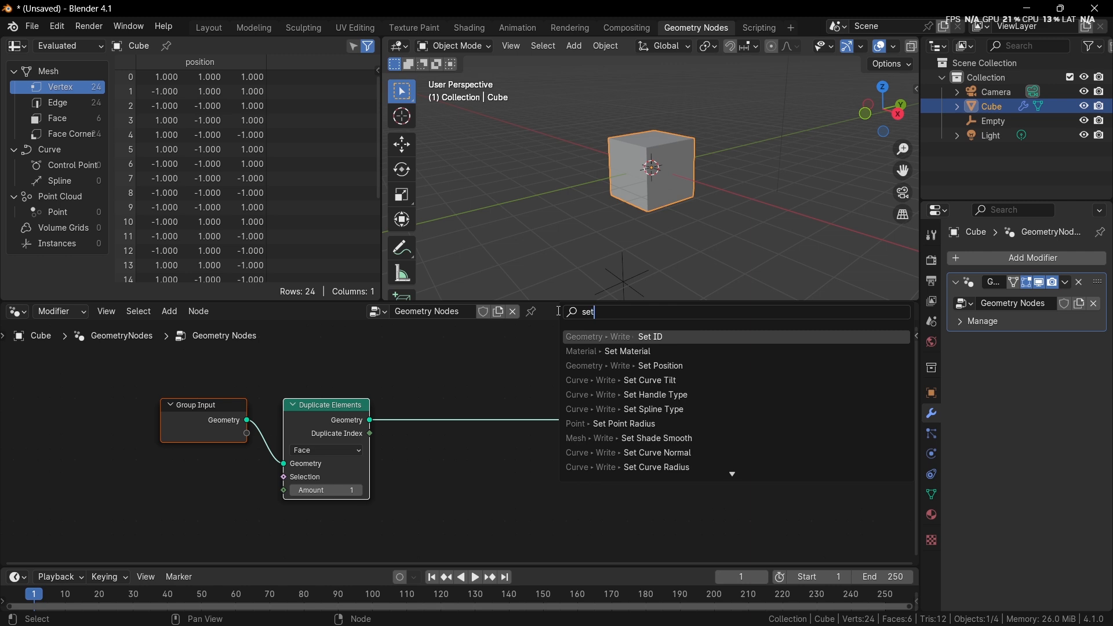
type("pos\\")
key("Return")
Add a Set Position node on the geometry link between Duplicate Elements and Group Output
key("shift+a")
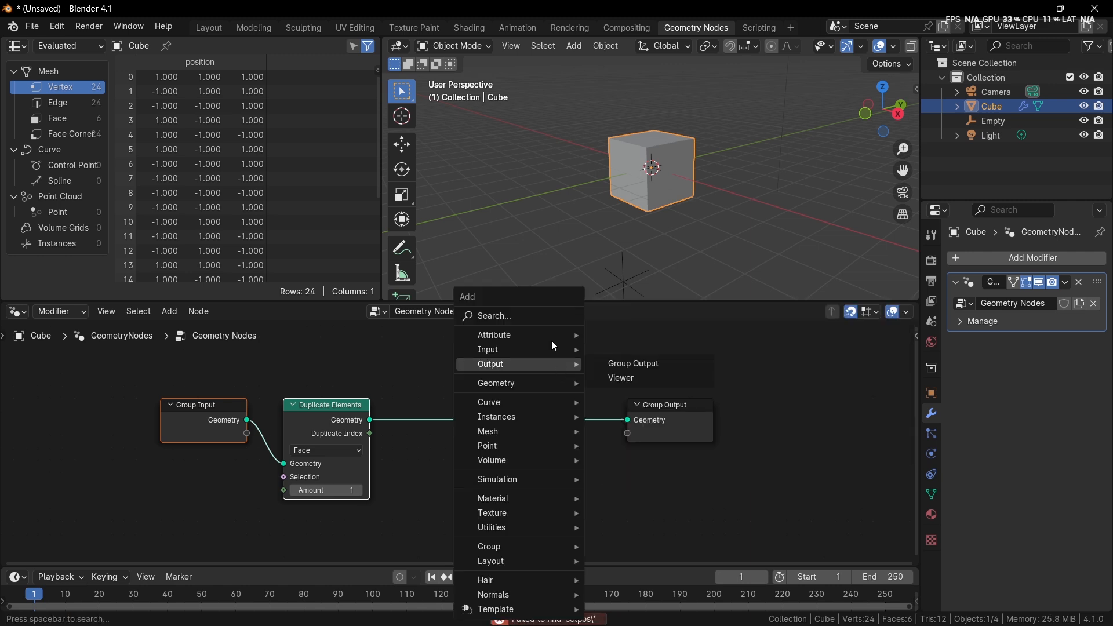
type("set pos")
key("Return")
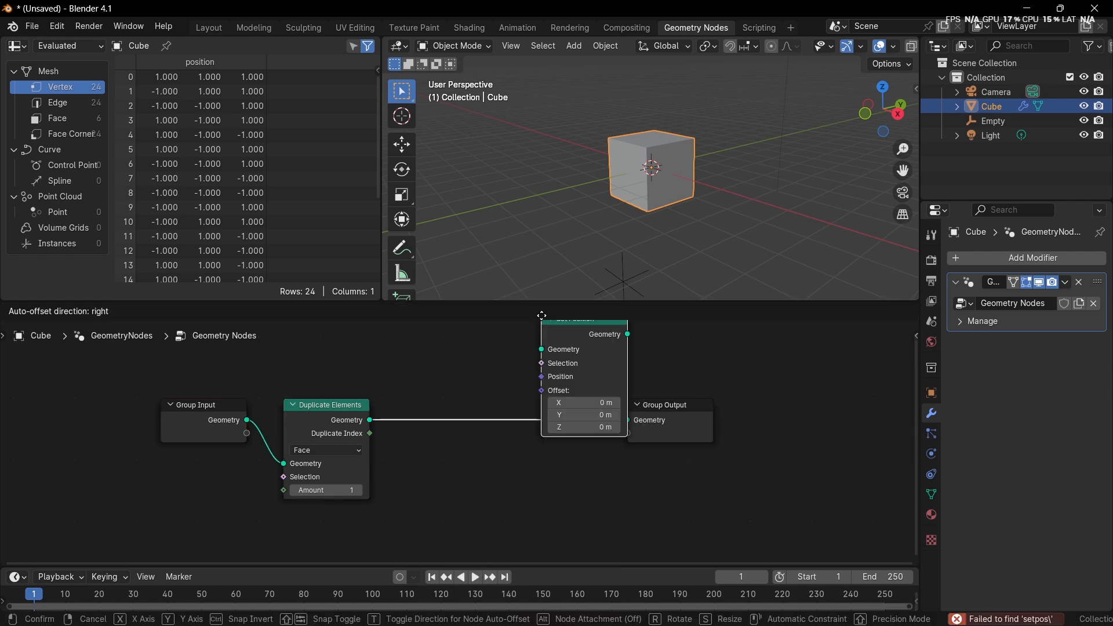
left_click(530, 387)
left_click_drag(533, 399, 565, 413)
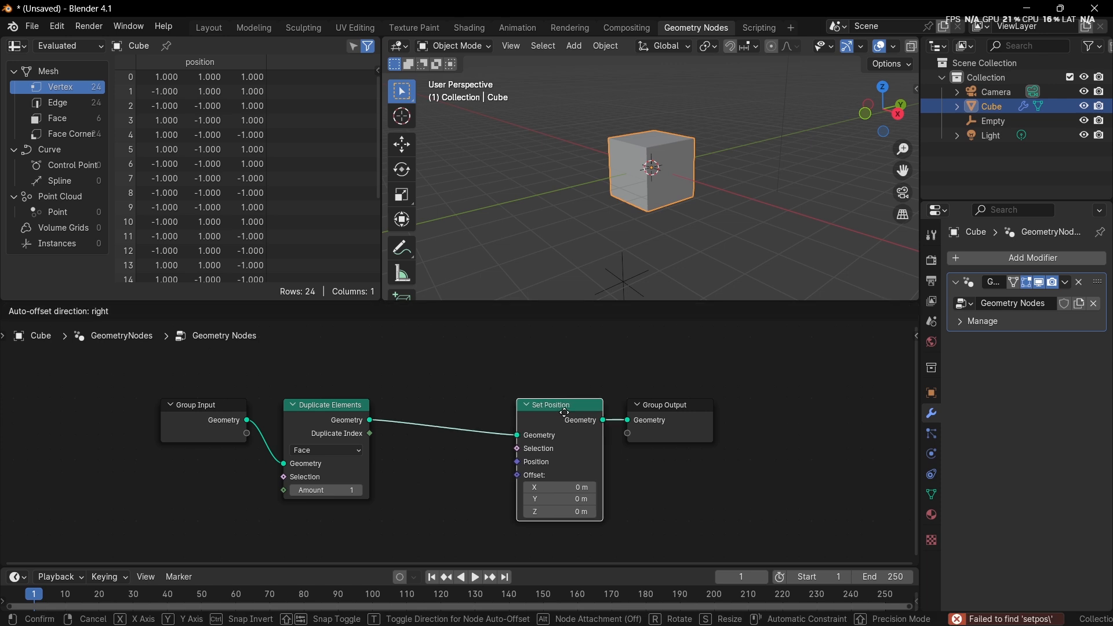
left_click(570, 417)
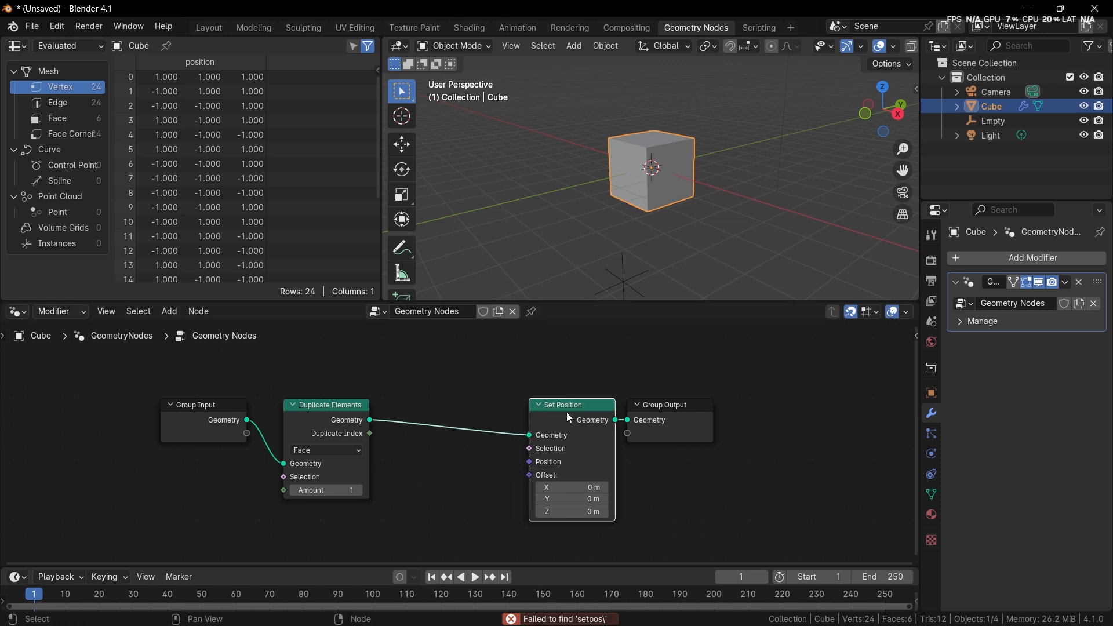
Set the Duplicate Elements amount to 3 and link its Duplicate Index output to the Set Position node's Offset
left_click(363, 491)
left_click(363, 490)
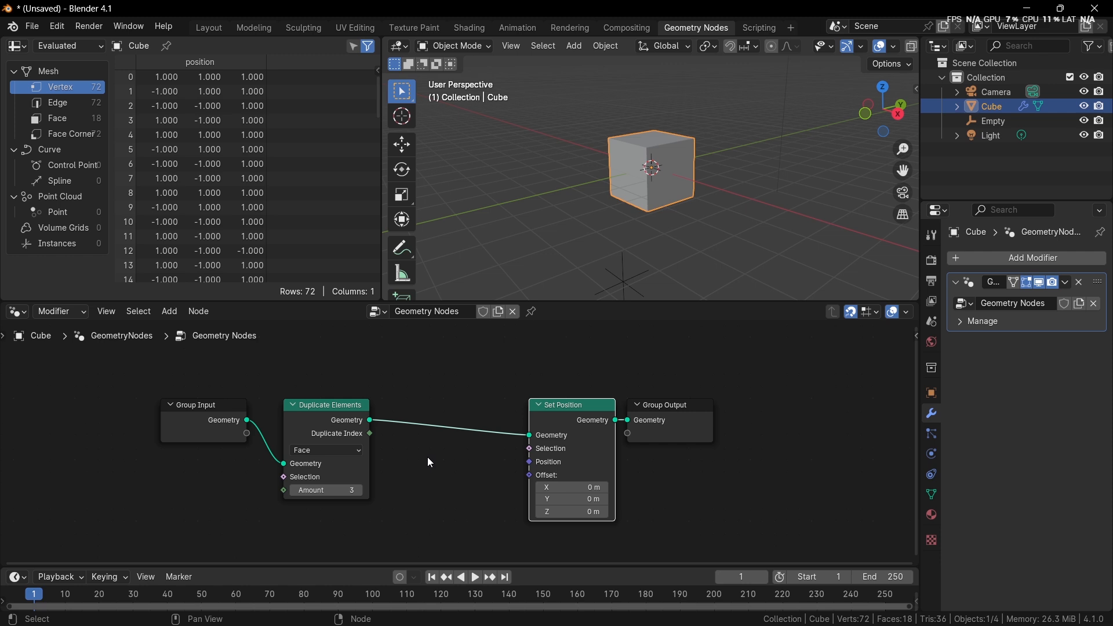
key("Home")
left_click_drag(216, 460, 367, 397)
scroll(377, 399, "up", 1)
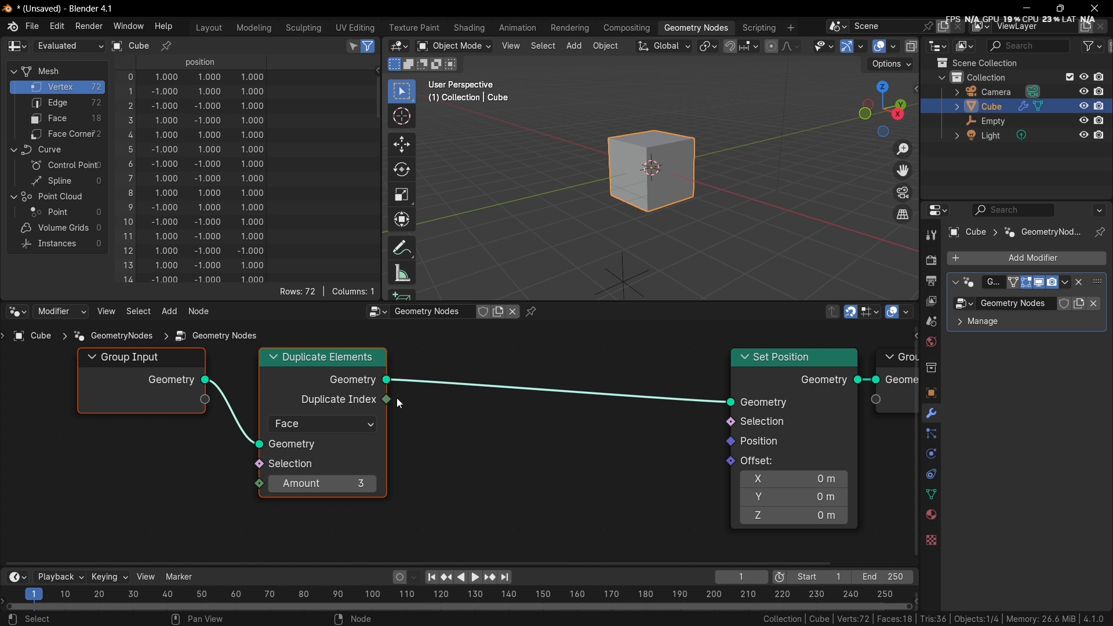
scroll(402, 399, "up", 1)
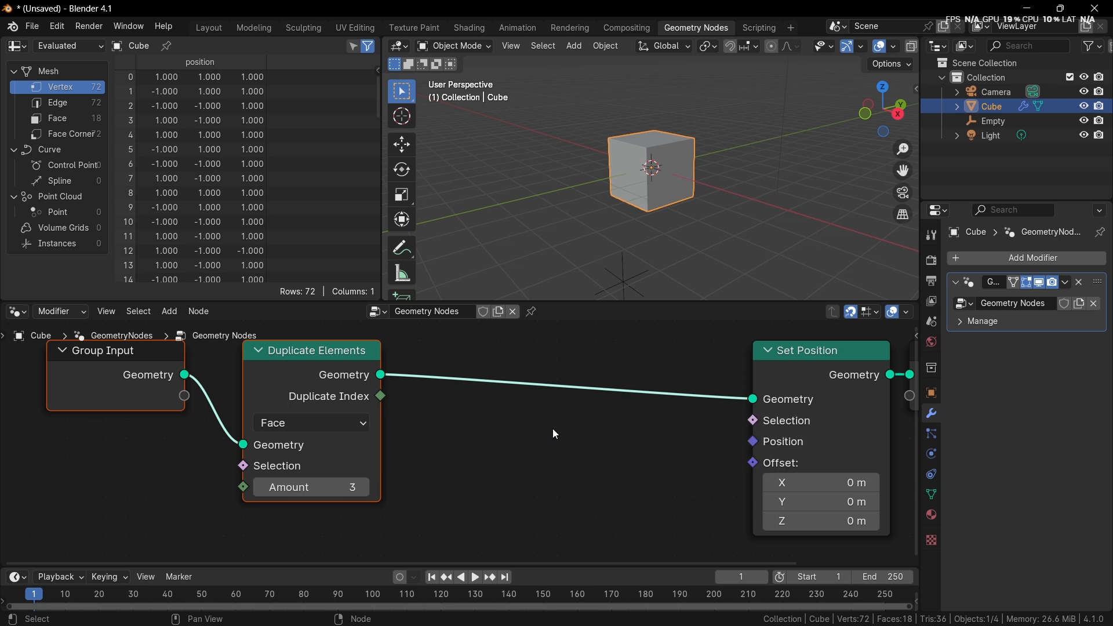
key("Home")
left_click_drag(371, 403, 688, 460)
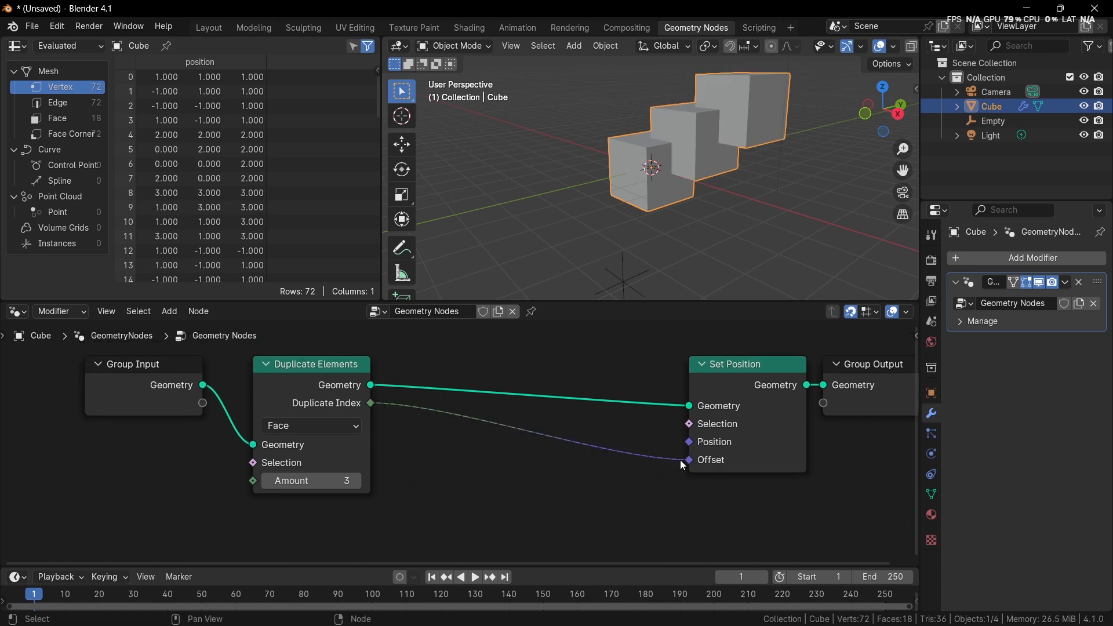
scroll(677, 276, "down", 3)
scroll(710, 252, "up", 3)
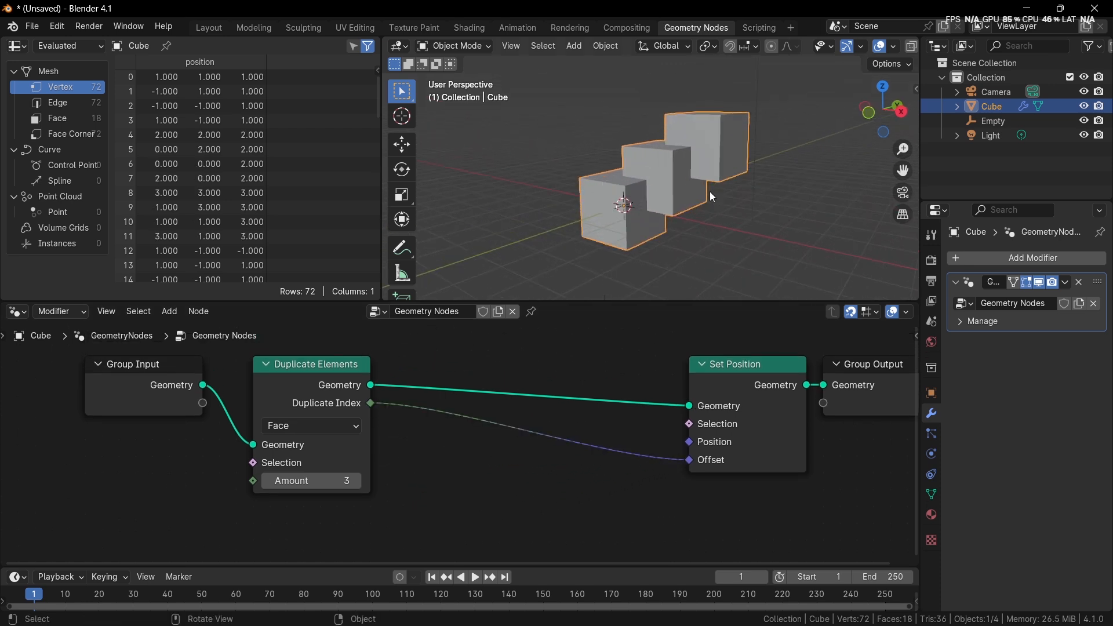
mouse_move(746, 182)
middle_mouse_down()
mouse_move(763, 175)
mouse_move(743, 187)
middle_mouse_up()
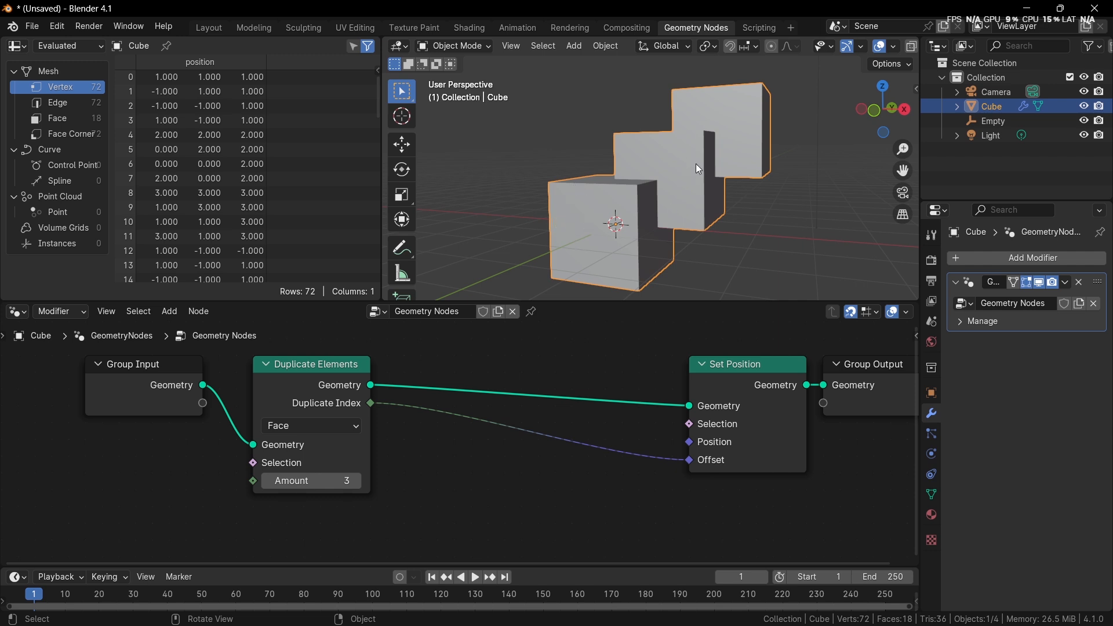
Insert a Math node on the link between Duplicate Index and the Set Position node's Offset
scroll(473, 445, "down", 1)
key("shift+a")
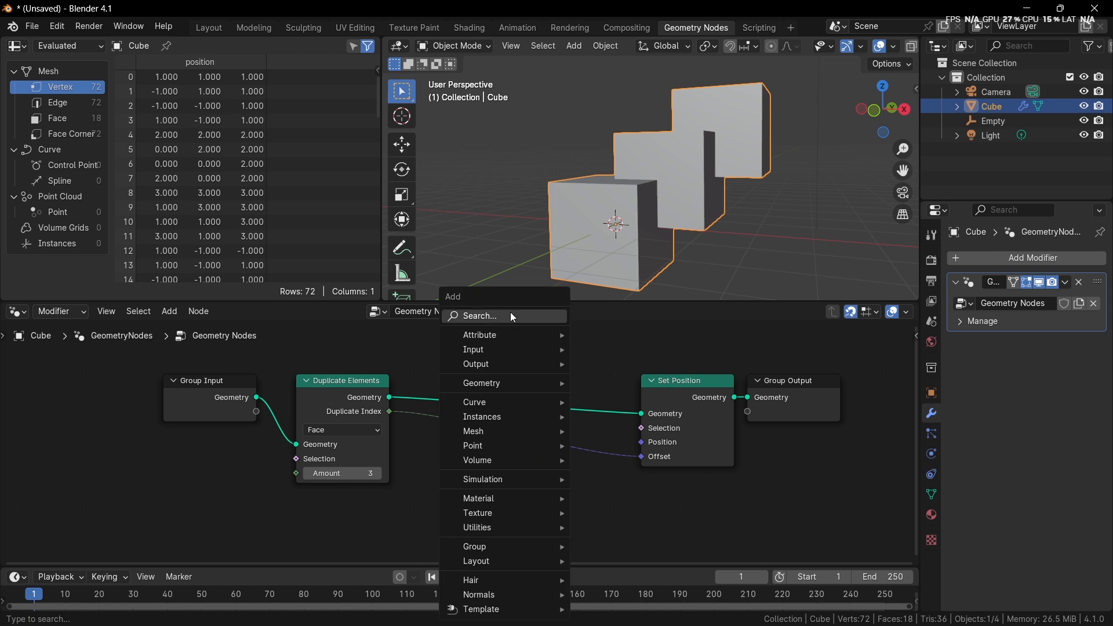
left_click(511, 313)
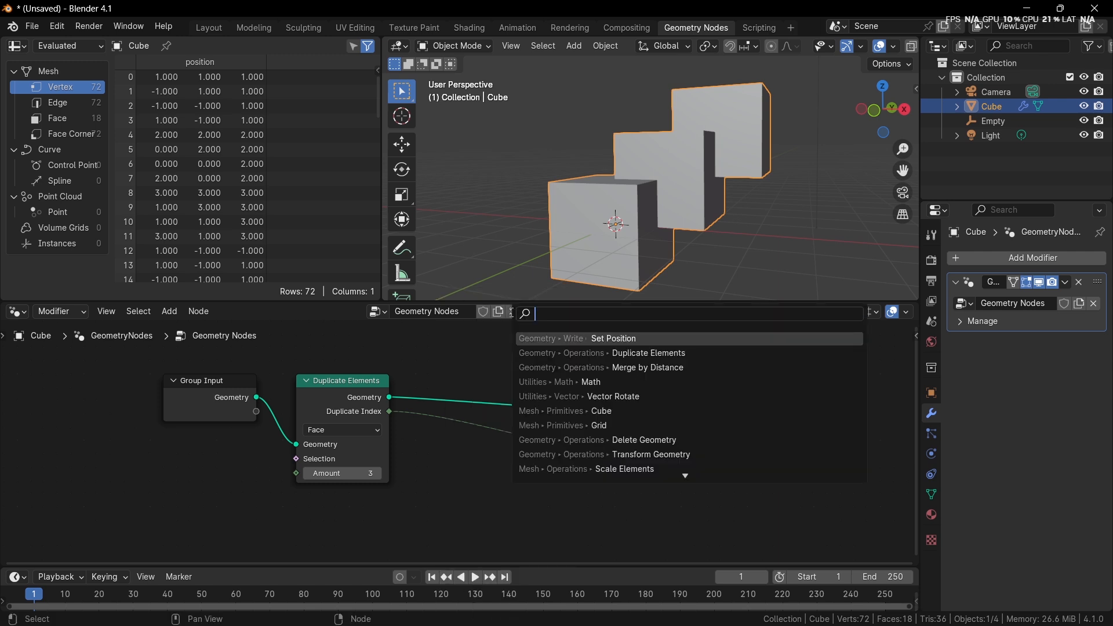
type("mat")
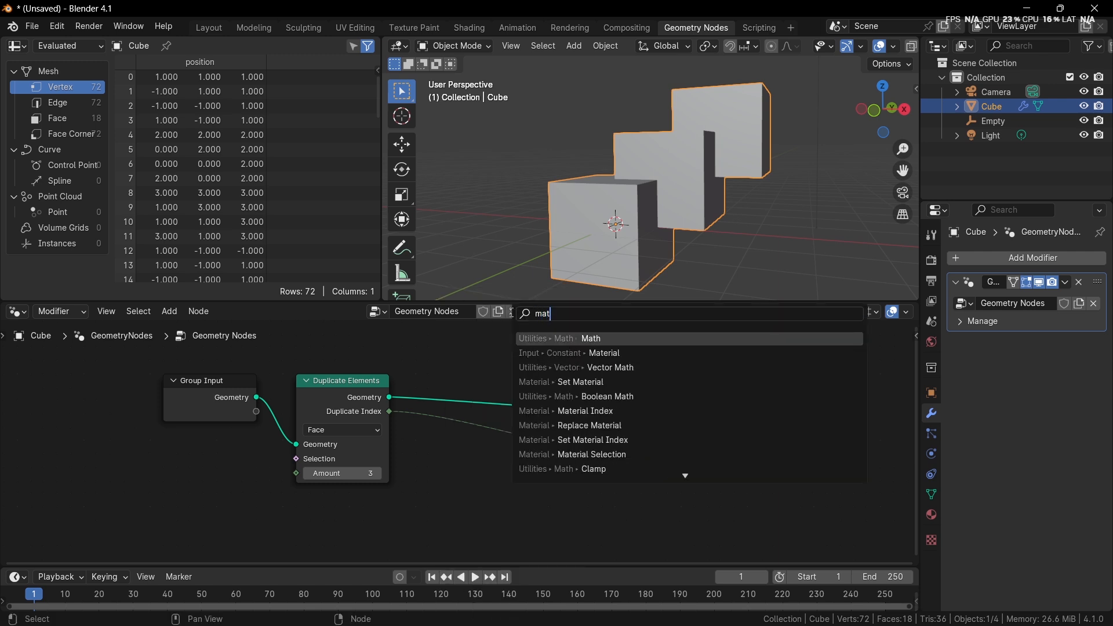
key("Return")
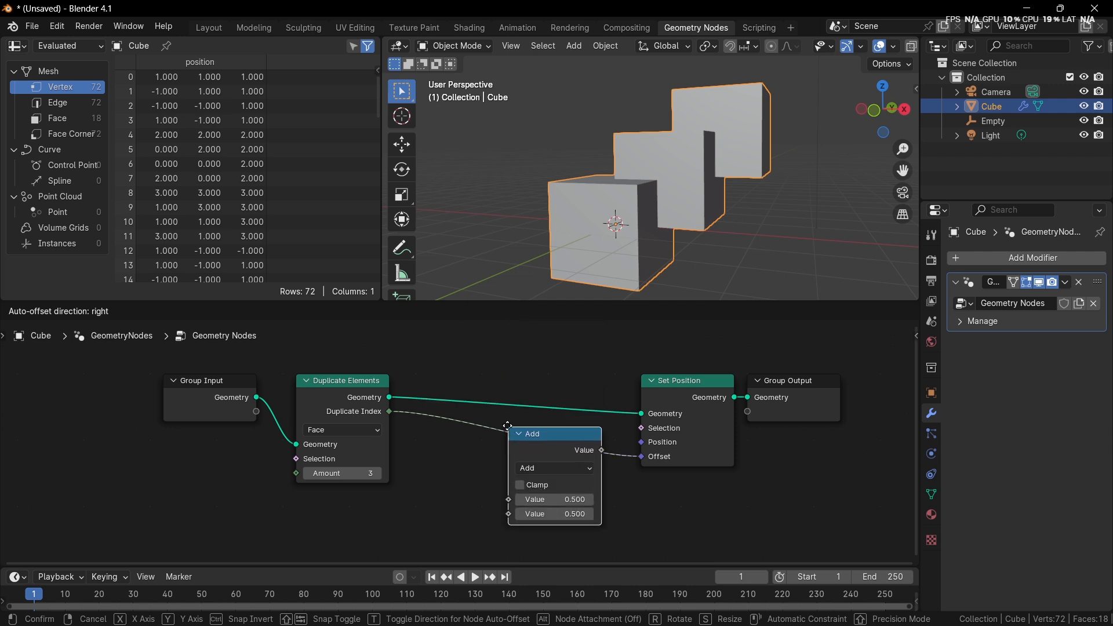
left_click(510, 431)
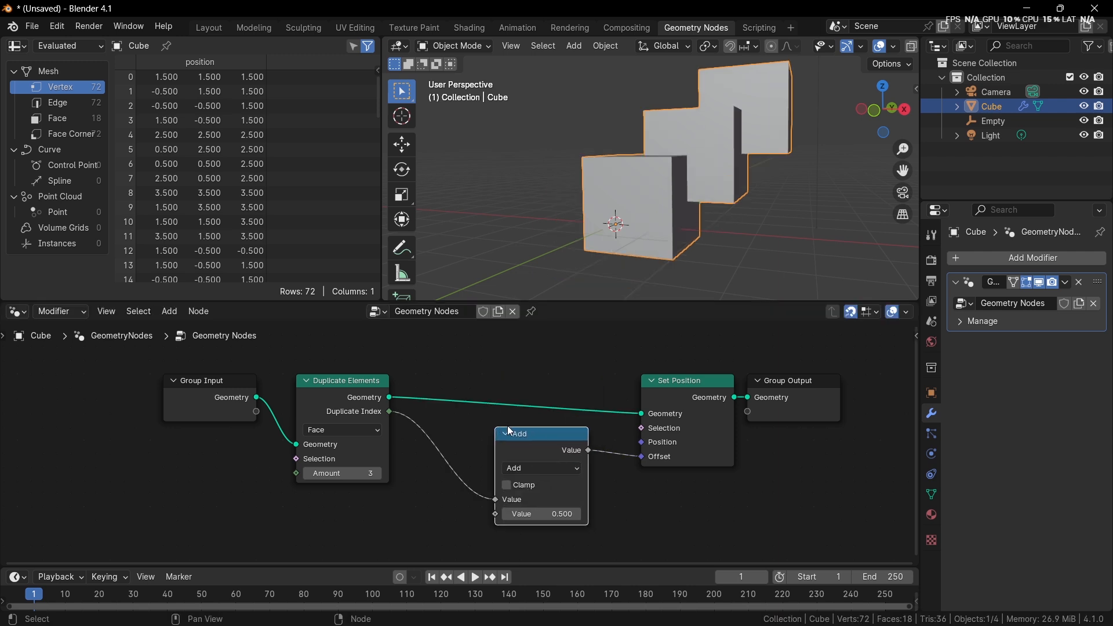
Change the Math node's operation to Multiply and set its second value to 2
left_click(524, 467)
left_click(527, 473)
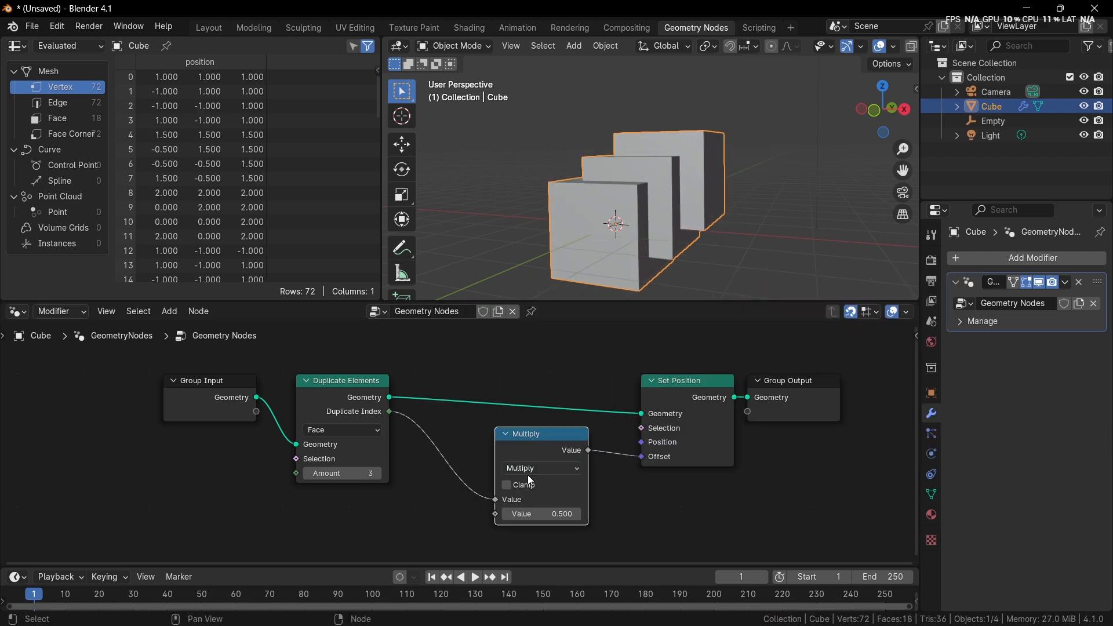
mouse_move(538, 514)
left_mouse_down()
mouse_move(576, 514)
mouse_move(540, 514)
left_mouse_up()
left_click(541, 514)
type("2")
key("Return")
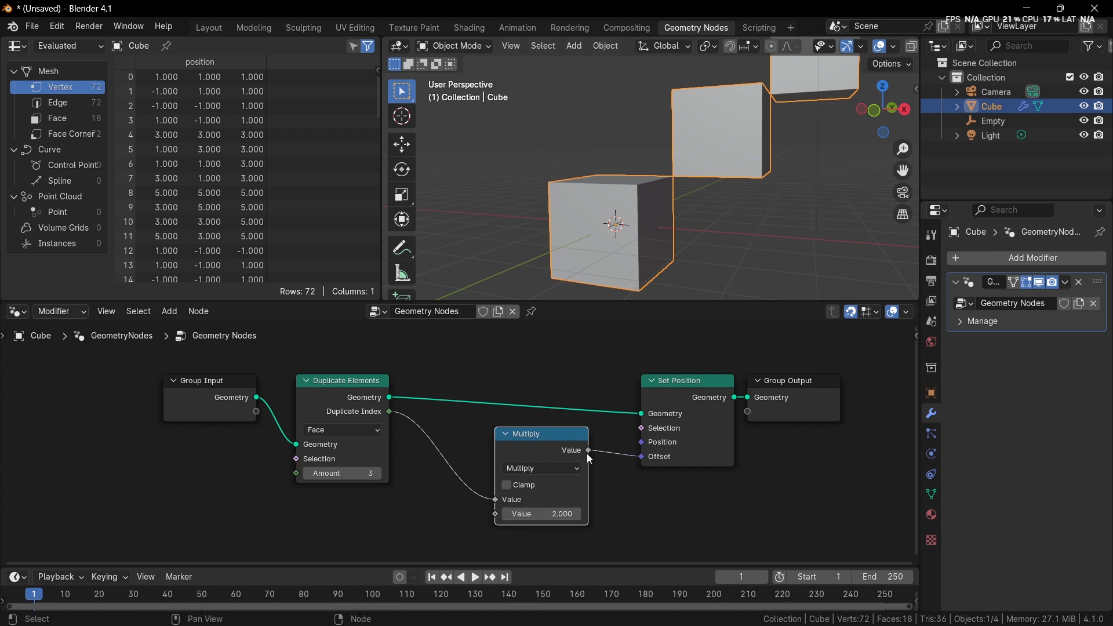
Set the Multiply node's second value to -2 to reverse the array's direction
scroll(715, 193, "down", 5)
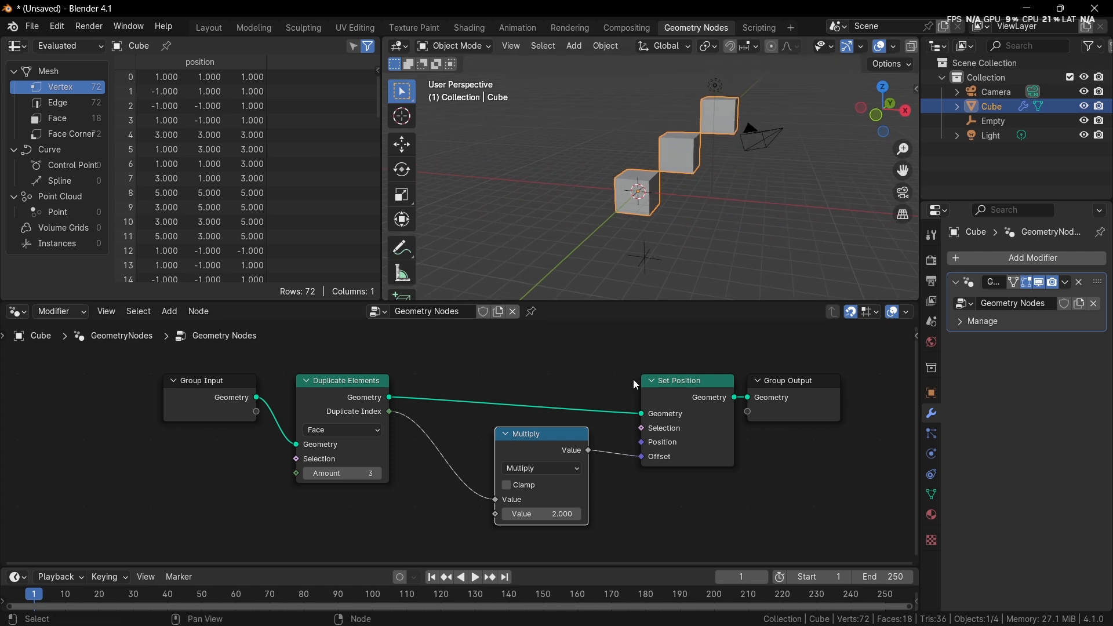
middle_click_drag(569, 517, 583, 441)
scroll(583, 442, "up", 2)
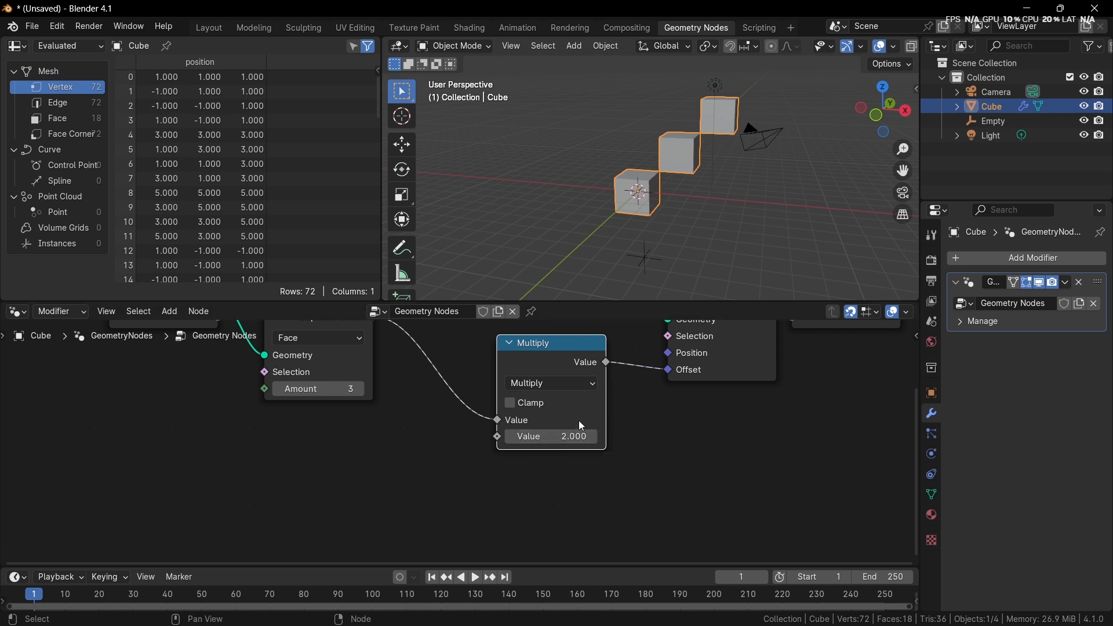
left_click(571, 437)
type("-2")
key("Return")
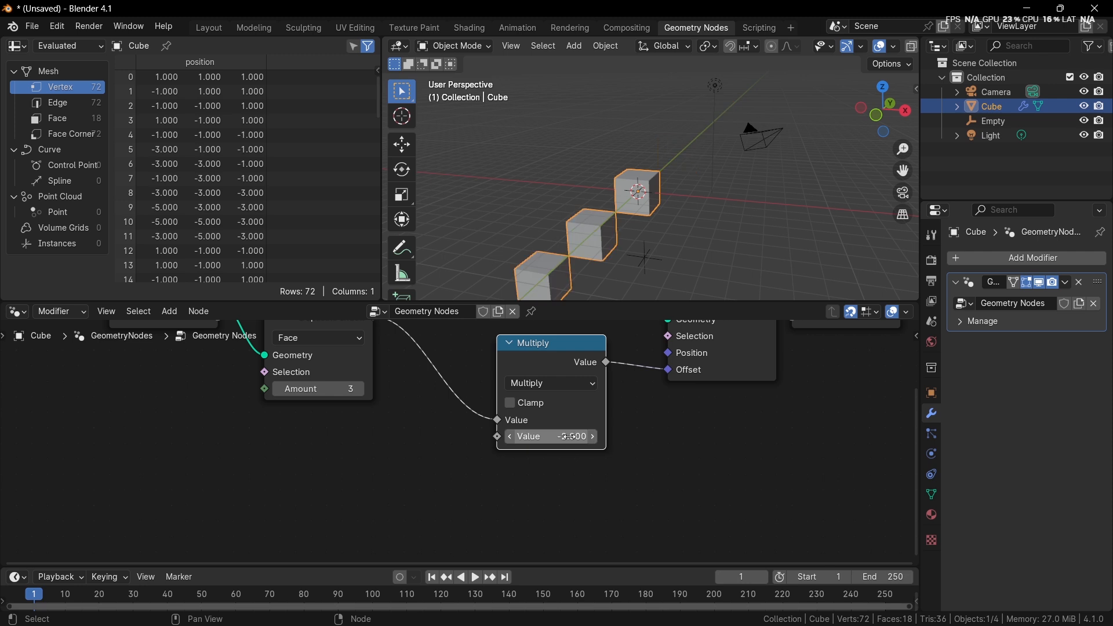
scroll(589, 252, "down", 3)
scroll(565, 254, "up", 4)
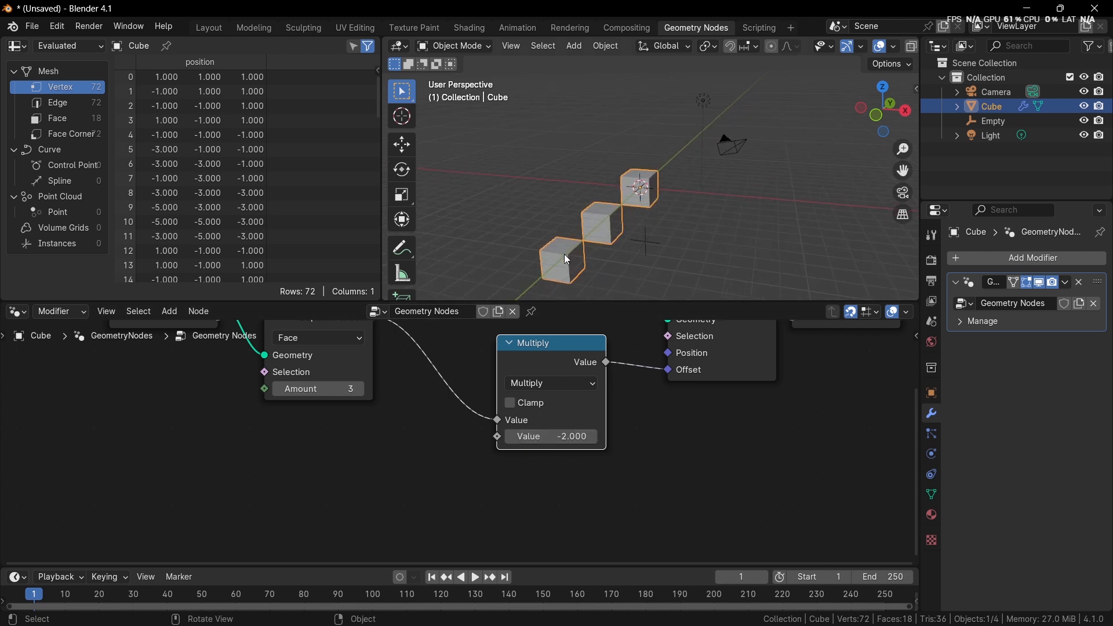
Move the Group Output node farther from Set Position to open space between them
key("Home")
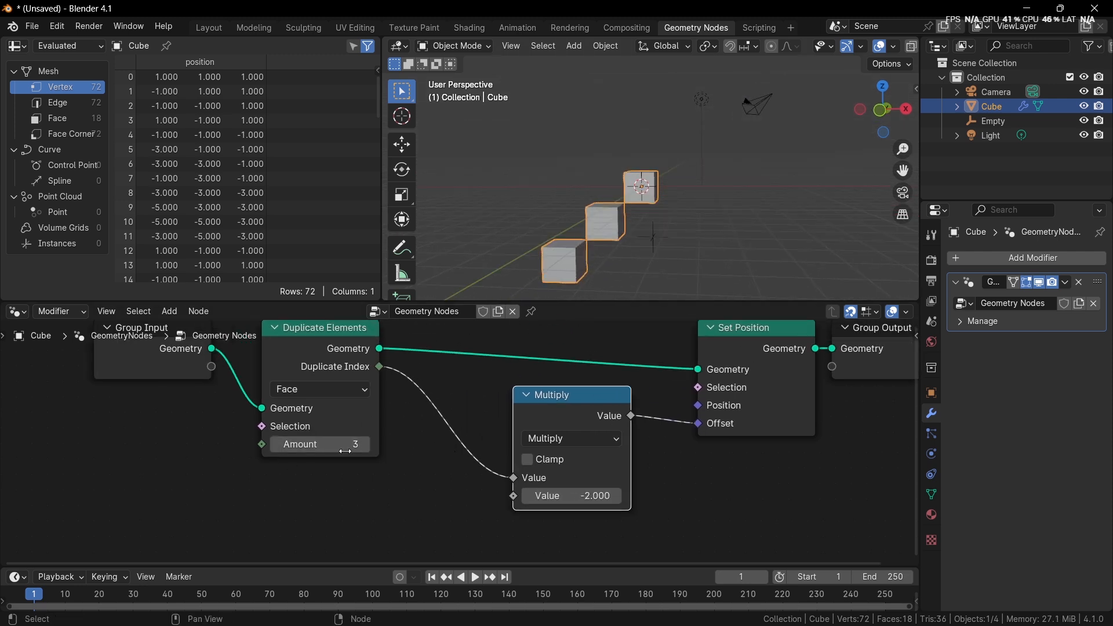
key("Home")
left_click_drag(678, 378, 772, 378)
middle_click_drag(707, 227, 708, 207, "shift")
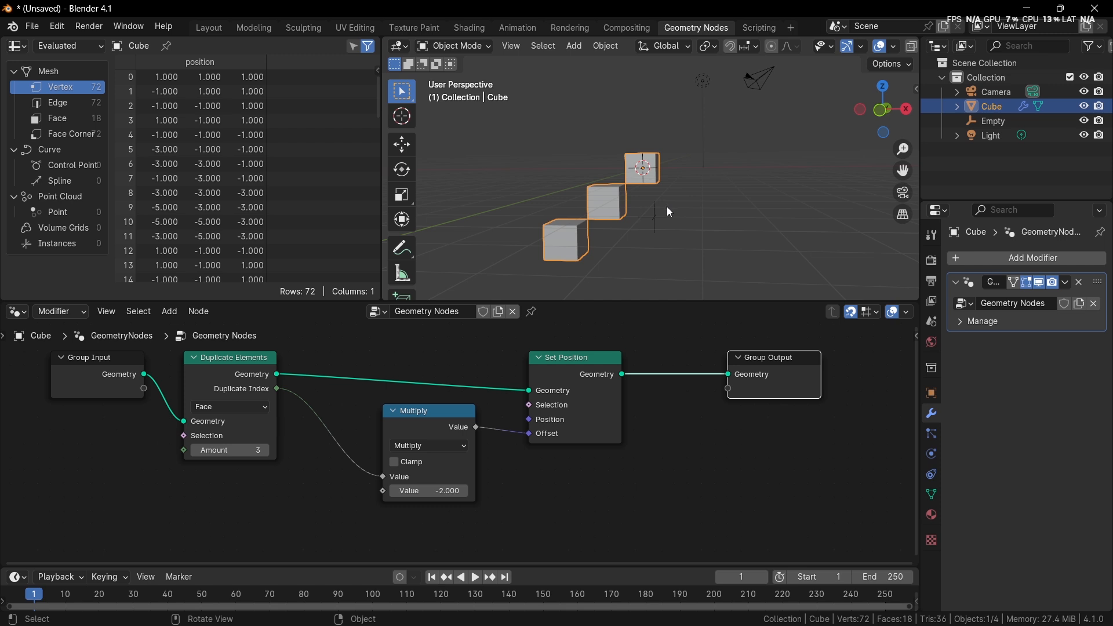
Insert a copy of the Duplicate Elements node between Set Position and Group Output, and move Group Output farther away
left_click(224, 377)
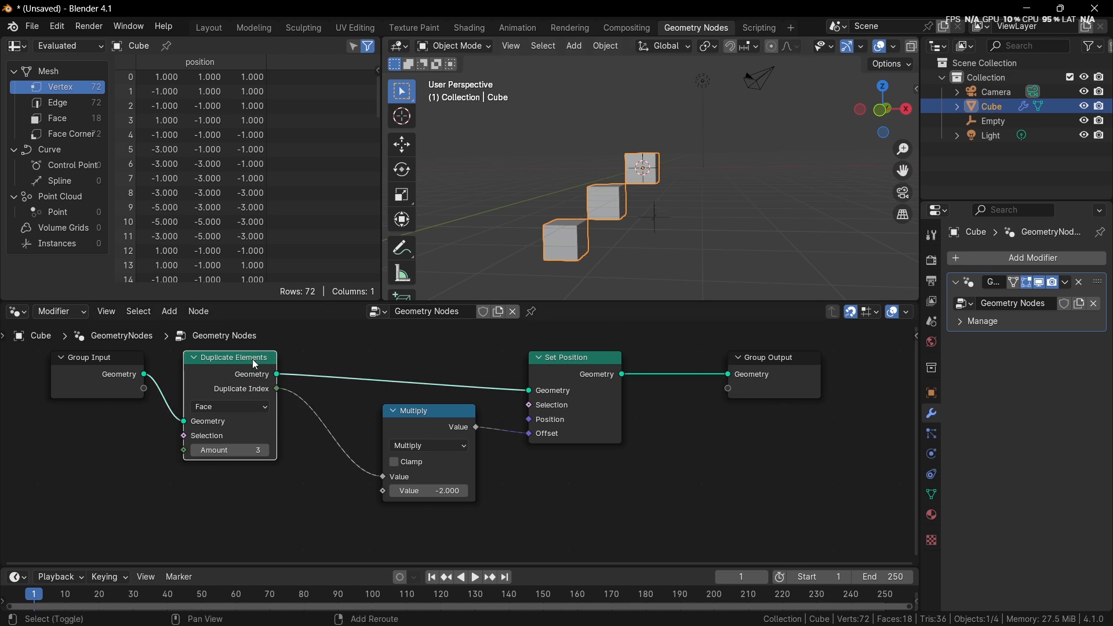
key("shift+d")
left_click(744, 361)
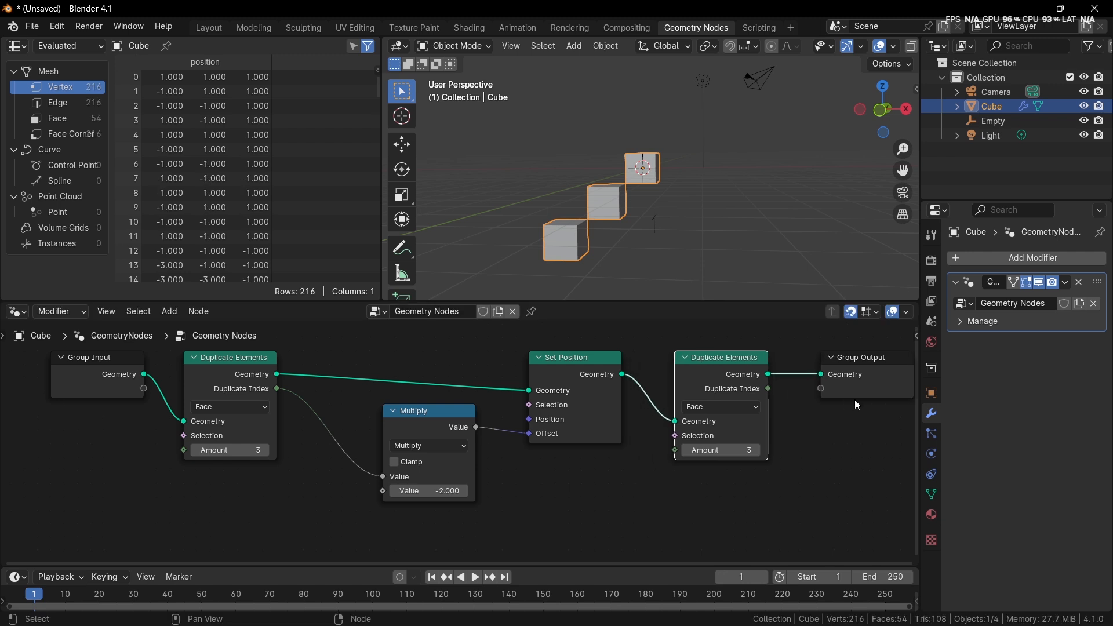
left_click_drag(853, 385, 879, 385)
middle_click_drag(778, 391, 587, 395)
left_click_drag(705, 381, 771, 382)
Insert a copy of the Set Position node after the second Duplicate Elements node, leaving open space between them
left_click(378, 377)
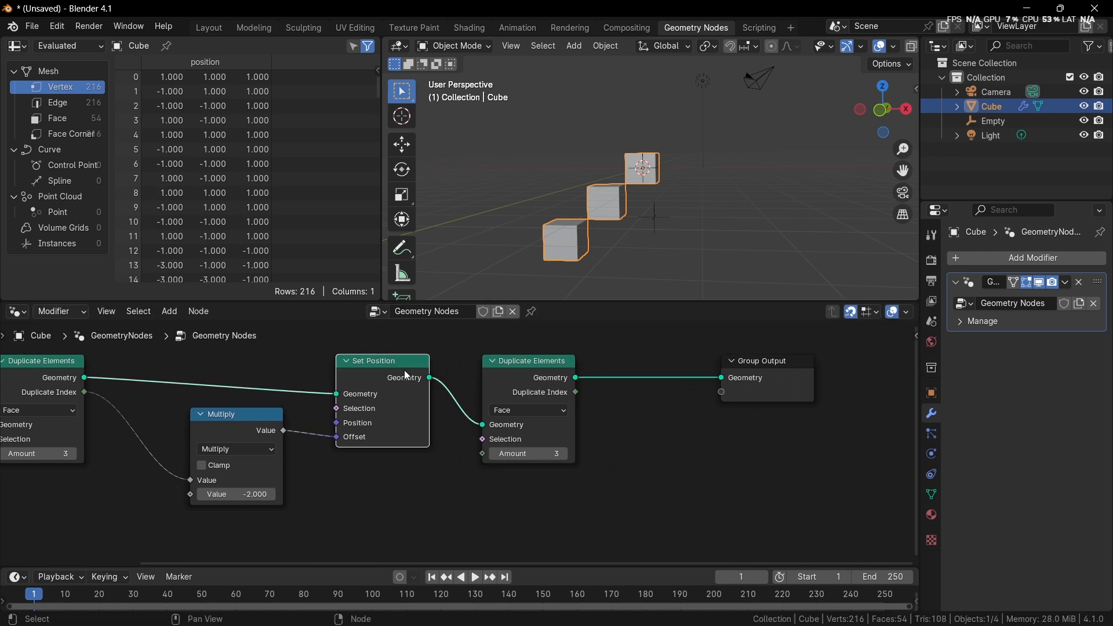
key("shift+d")
left_click(710, 363)
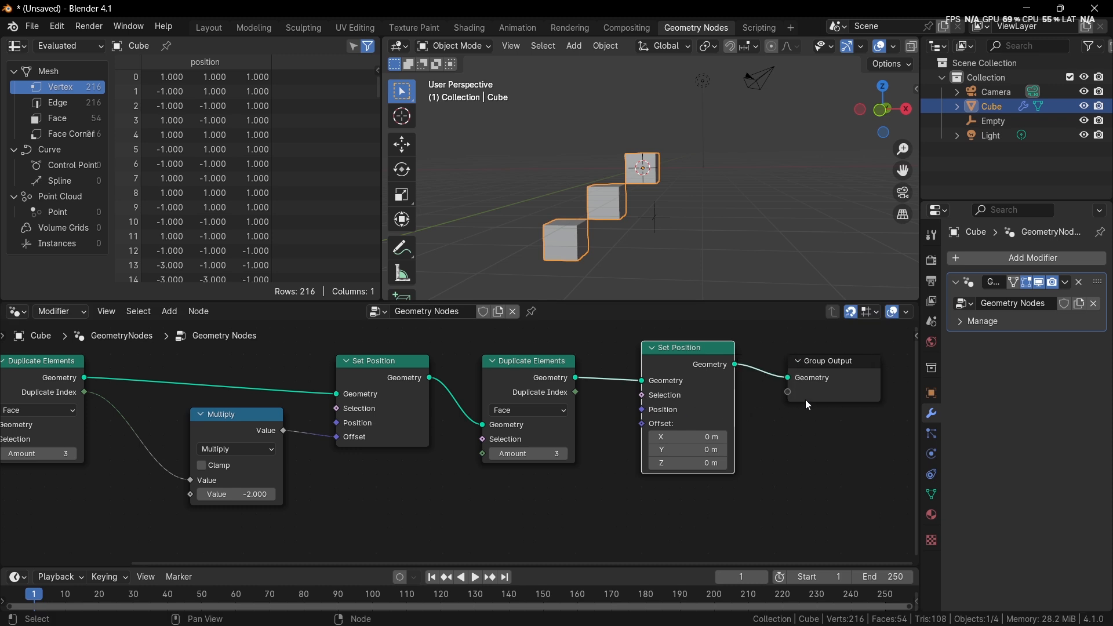
scroll(778, 367, "down", 2)
left_click_drag(633, 396, 756, 413)
left_click(714, 398)
scroll(314, 463, "up", 1)
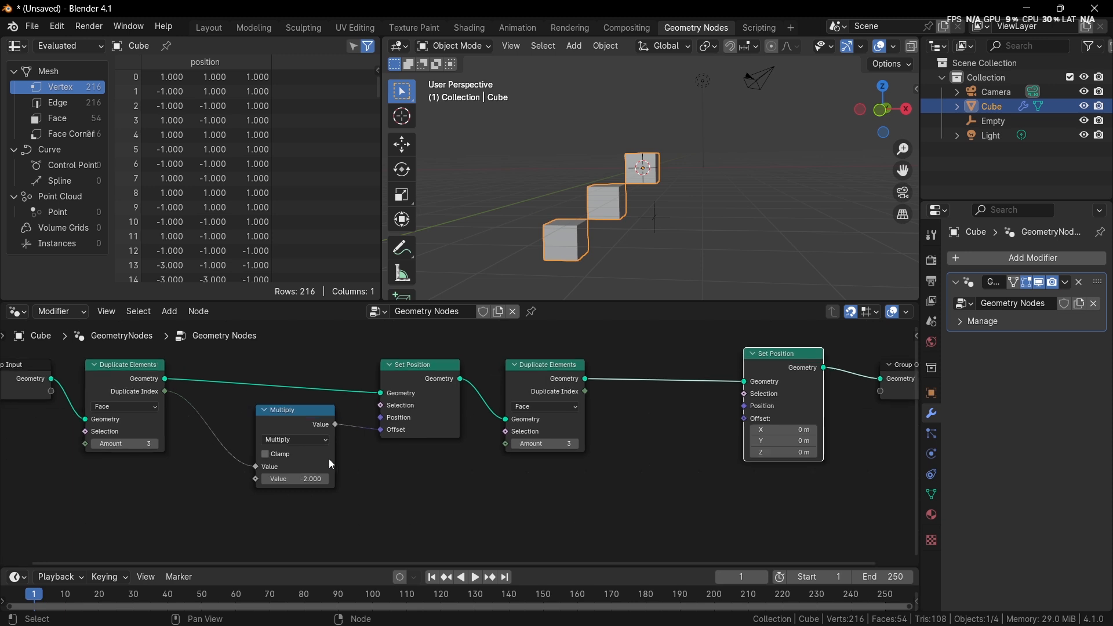
Add a Combine XYZ node in the space between the second Duplicate Elements and second Set Position nodes
key("shift+a")
left_click(576, 313)
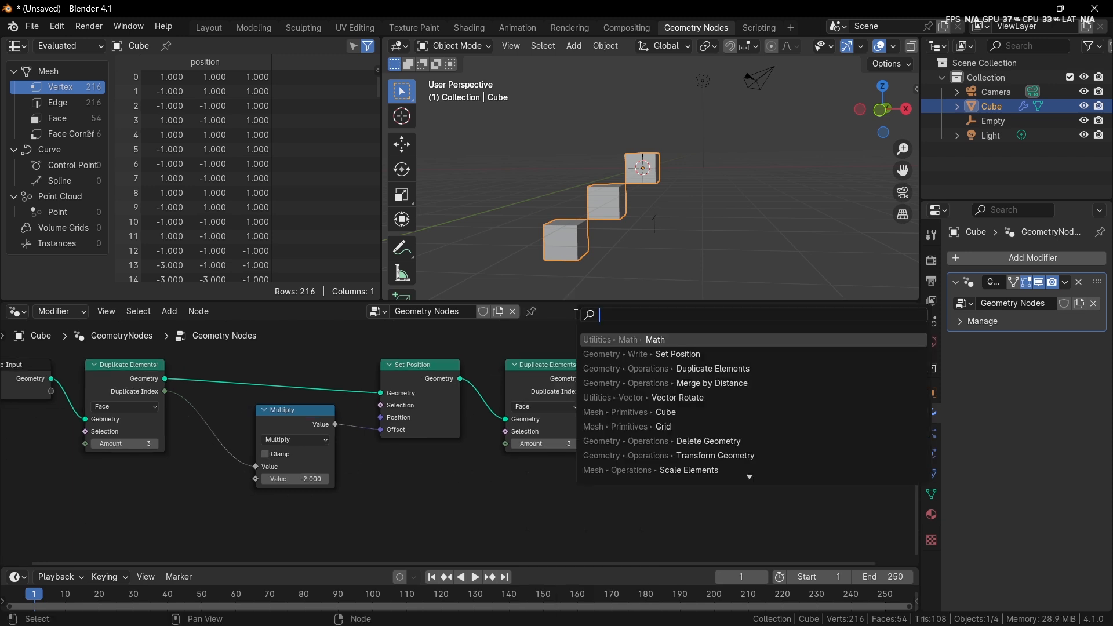
type("combine")
key("Return")
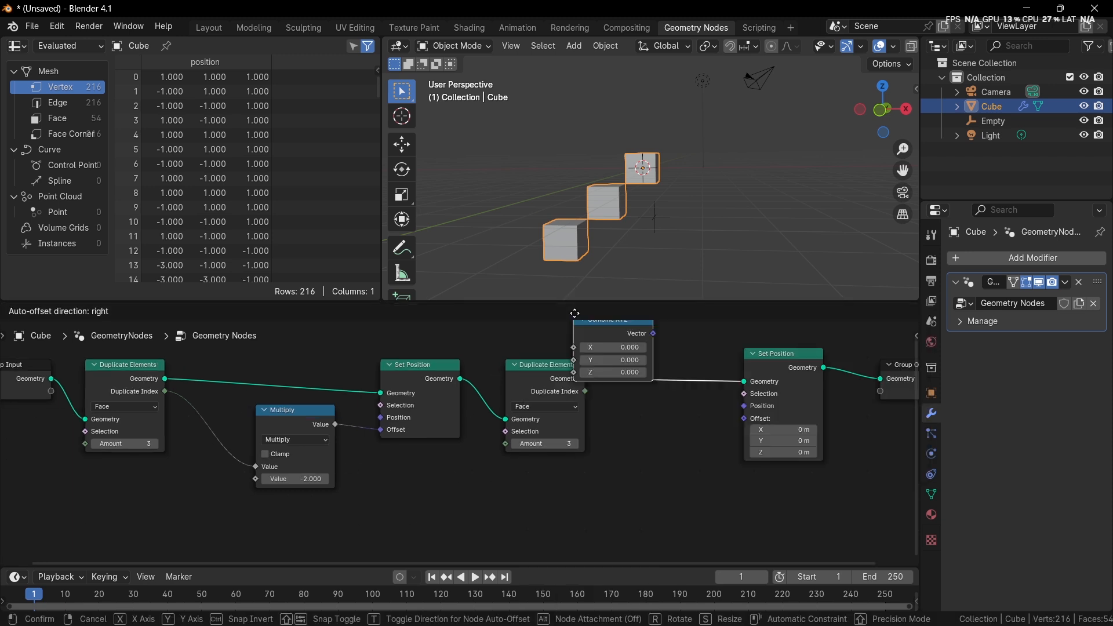
left_click(638, 430)
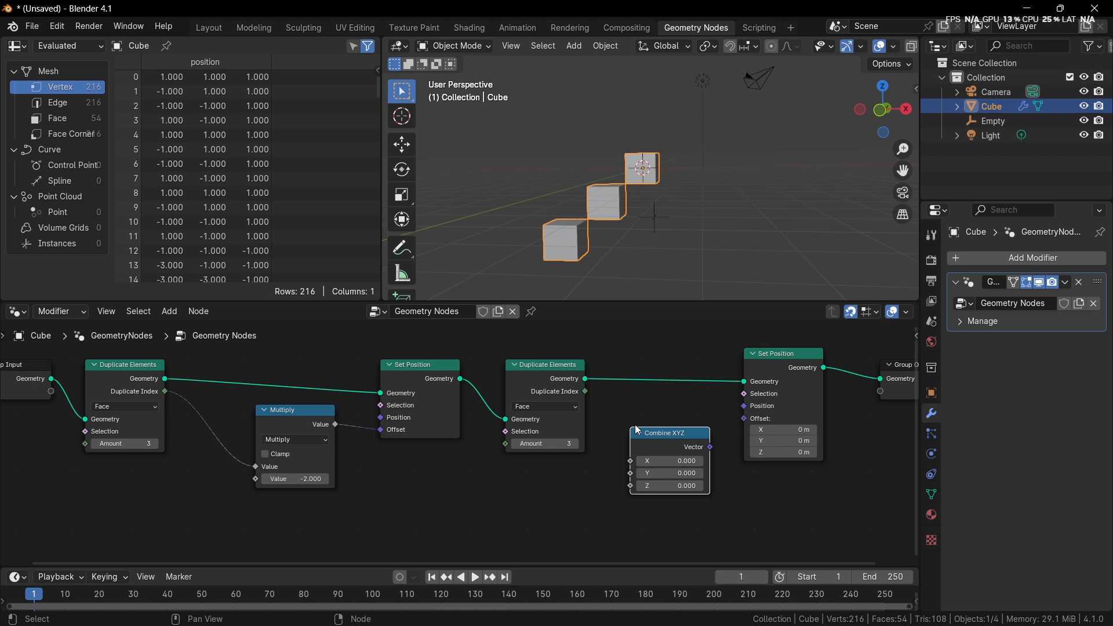
Connect Combine XYZ's Vector to the second Set Position's Offset and place Combine XYZ directly below that node
middle_click_drag(642, 418, 471, 416)
scroll(466, 418, "up", 1)
scroll(544, 446, "up", 1)
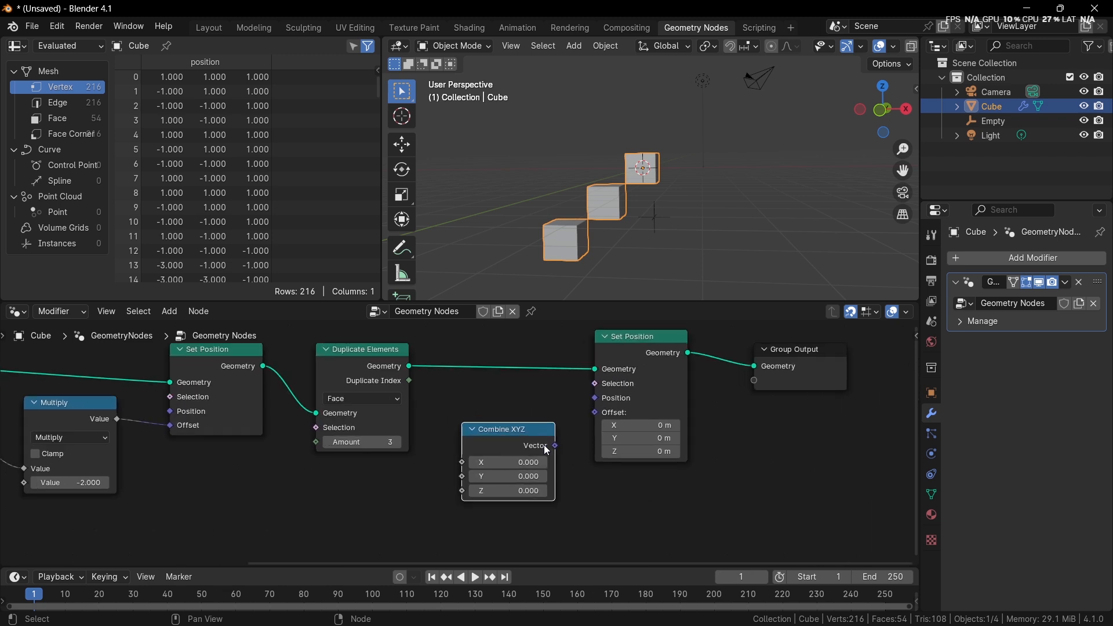
scroll(582, 462, "up", 1)
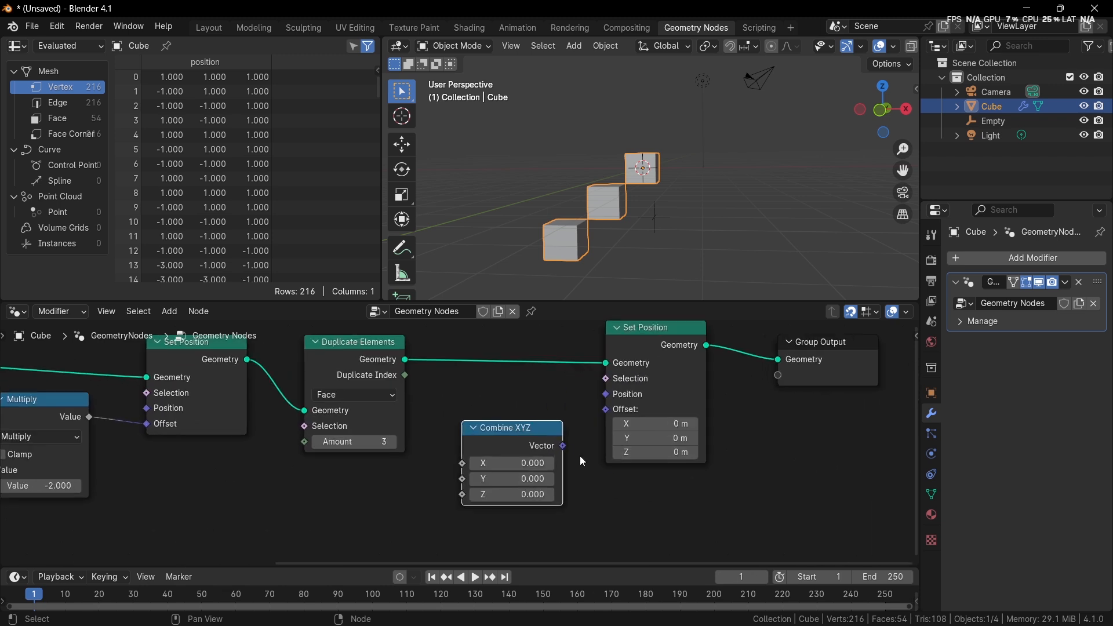
middle_click_drag(210, 455, 313, 463)
scroll(312, 467, "up", 1)
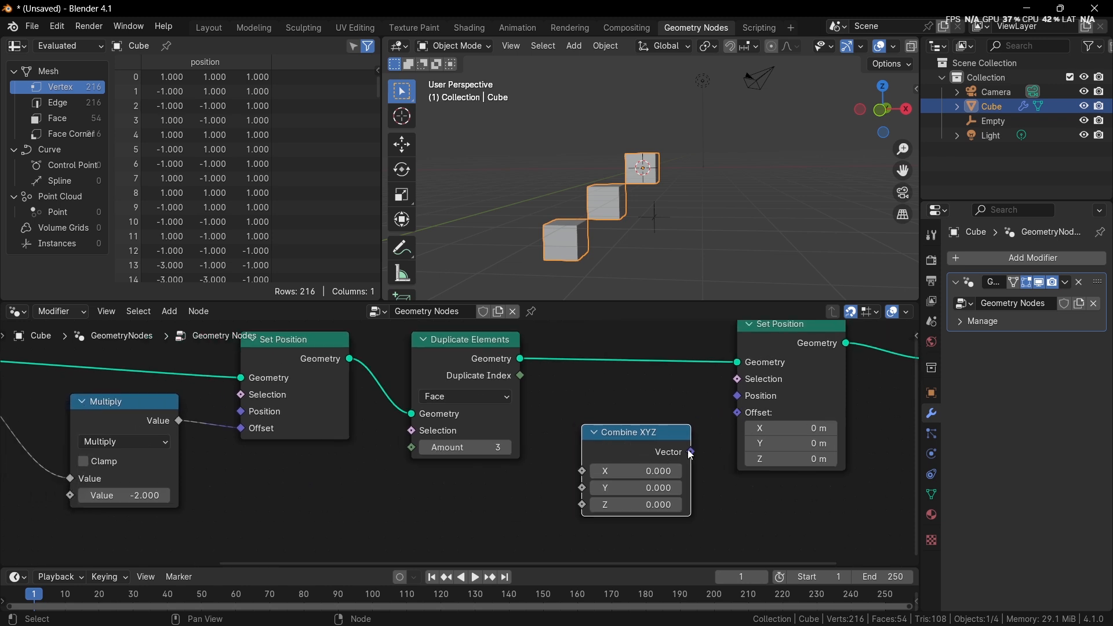
middle_click_drag(711, 450, 657, 448)
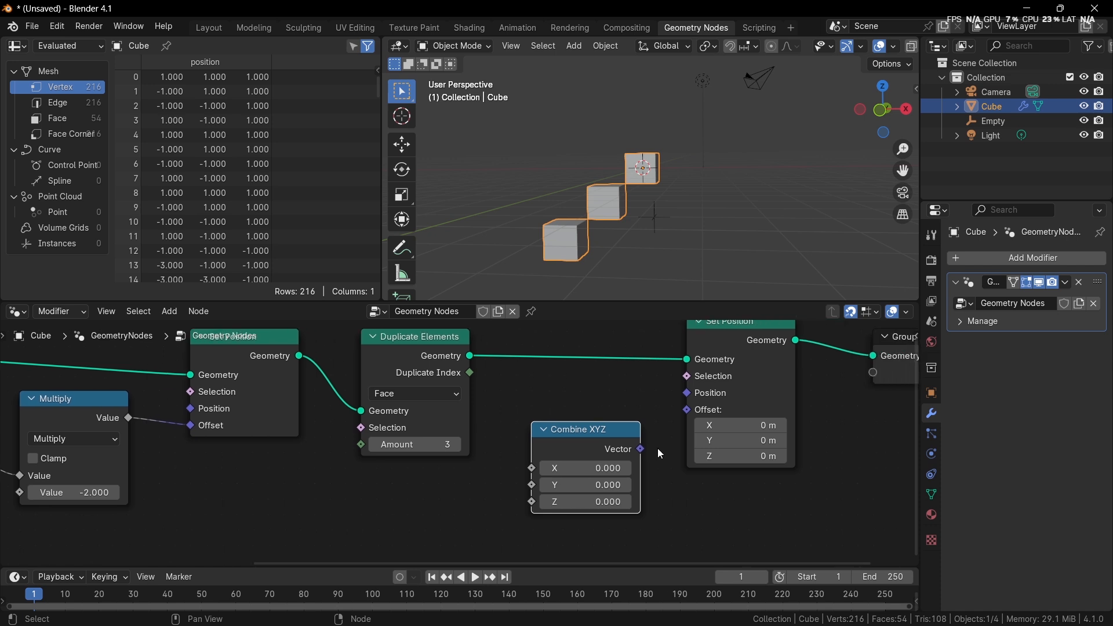
left_click_drag(640, 448, 681, 420)
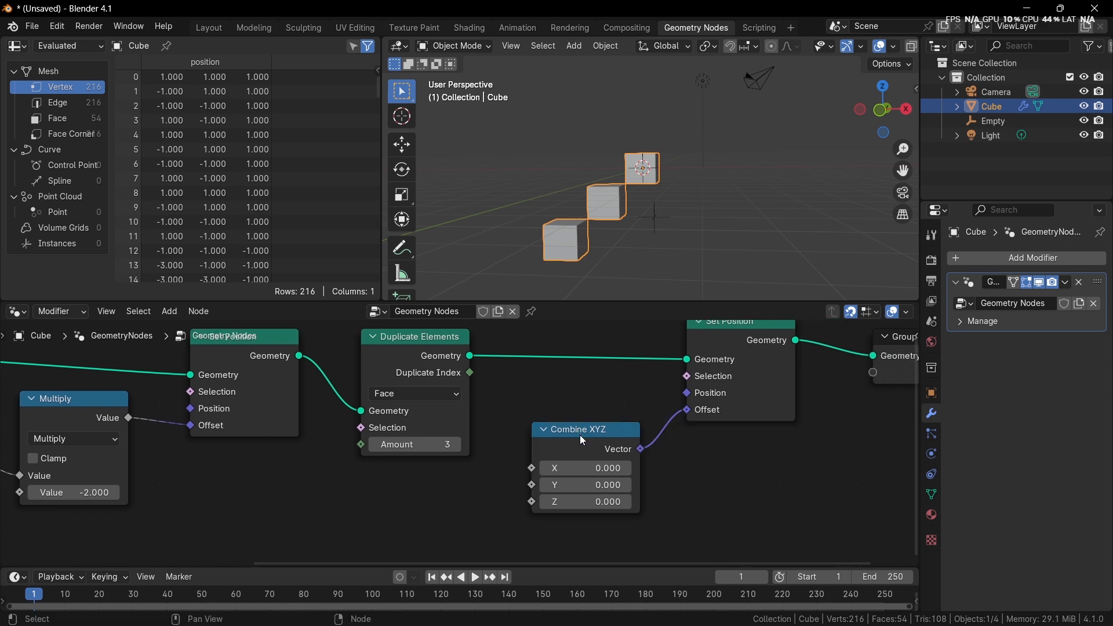
left_click_drag(589, 444, 745, 459)
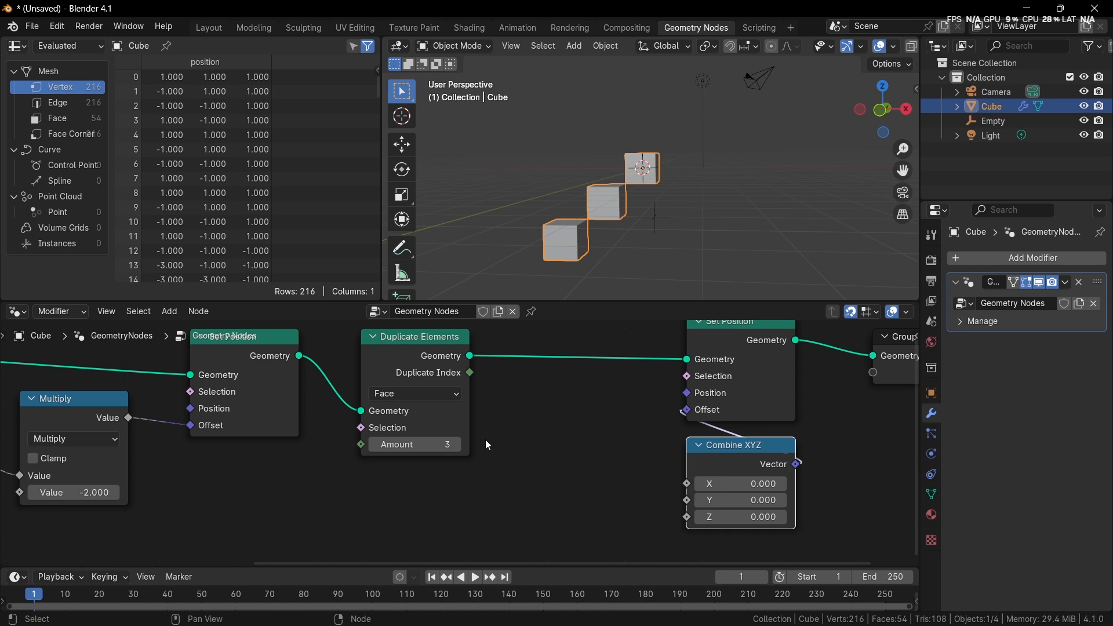
Connect the second Duplicate Elements node's Duplicate Index to the X input of Combine XYZ
left_click_drag(470, 372, 681, 432)
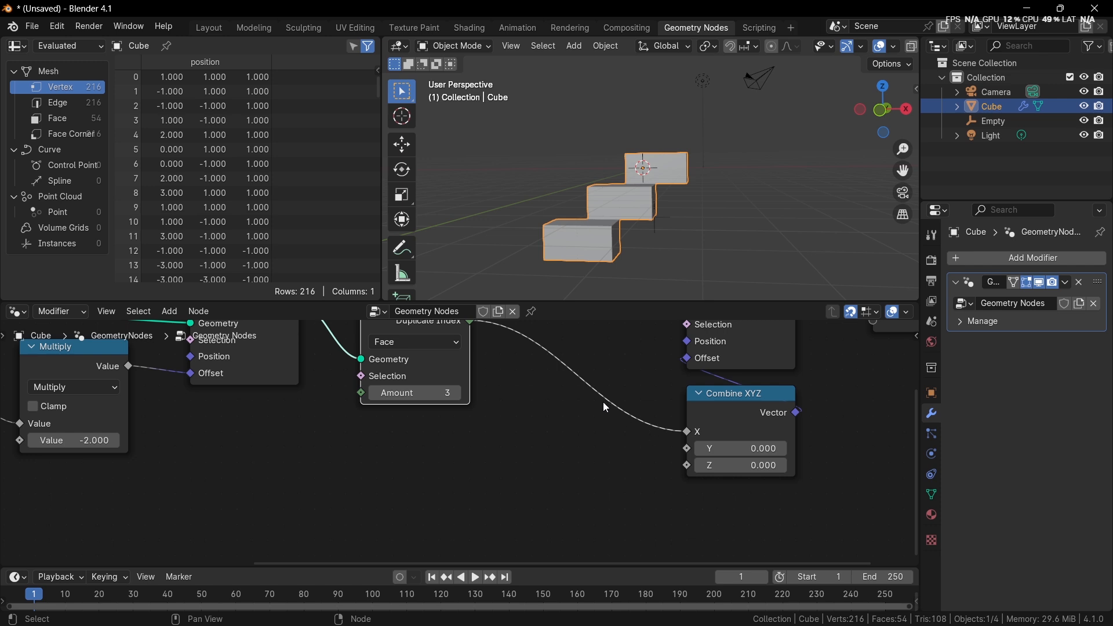
scroll(433, 449, "down", 2)
middle_click_drag(434, 449, 499, 462)
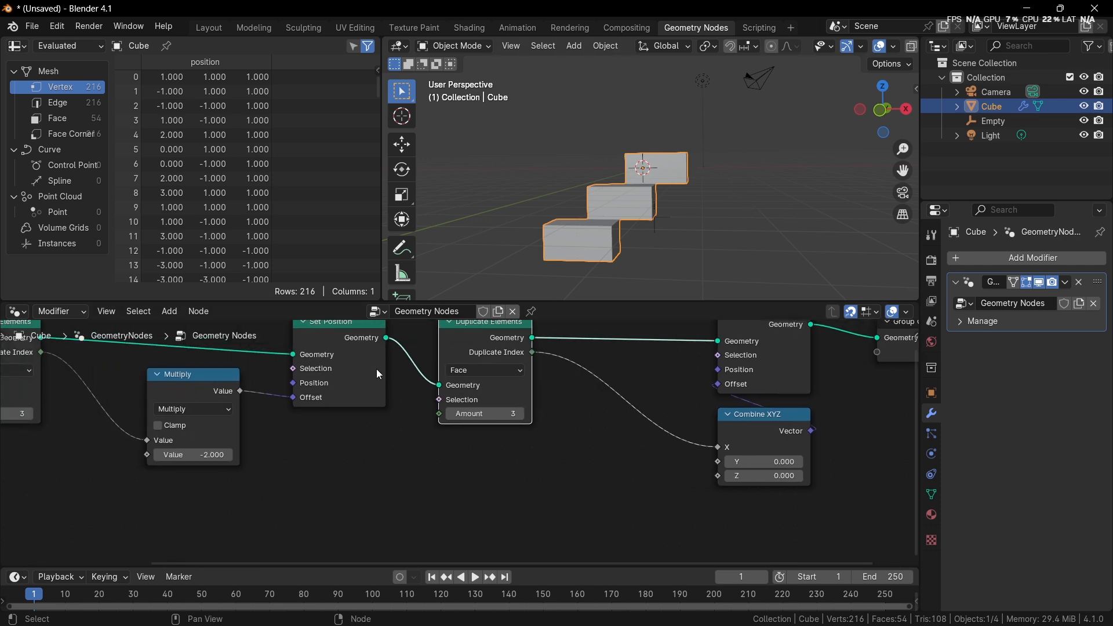
Insert a copy of the Multiply node between the second Duplicate Index and Combine XYZ's X, and set its second value to 2
left_click(197, 383)
key("shift+d")
left_click(612, 388)
left_click(621, 426)
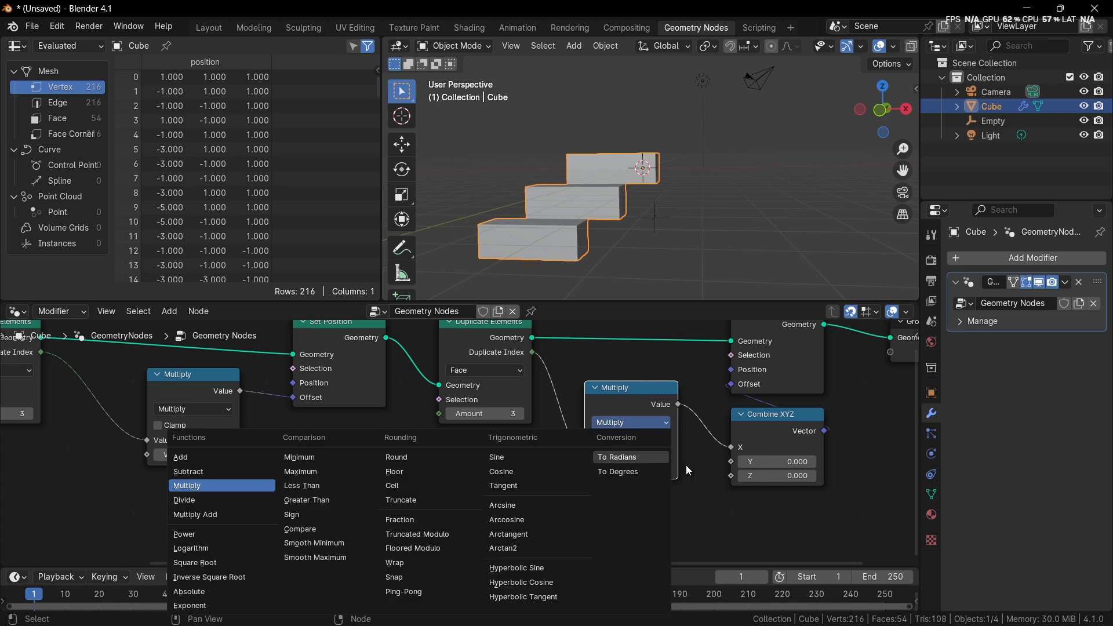
left_click(638, 468)
type("2")
key("Return")
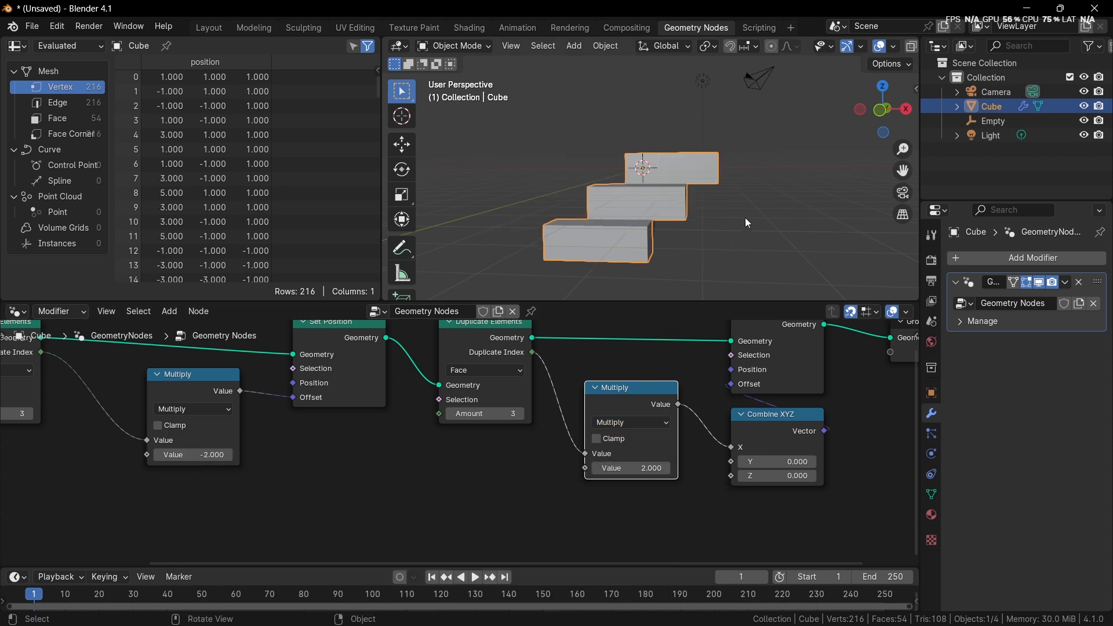
Connect the first Duplicate Index to the second Duplicate Elements' Amount, and raise that node and the first Set Position above the Multiply nodes
middle_click_drag(89, 381, 195, 406)
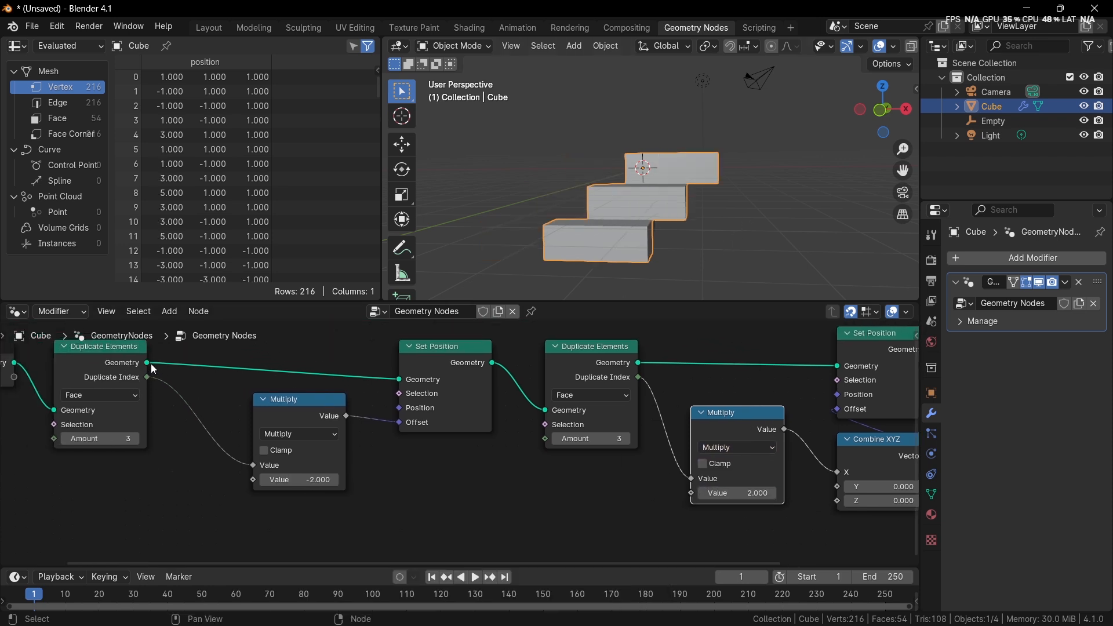
left_click_drag(147, 377, 545, 452)
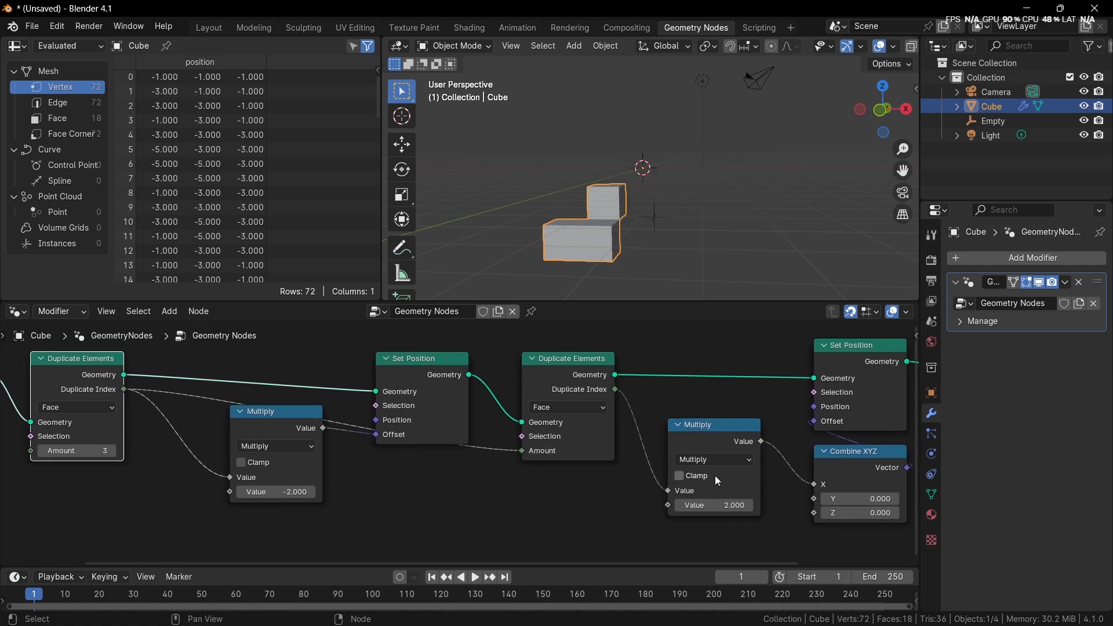
scroll(715, 475, "down", 1, "ctrl")
left_click_drag(412, 324, 586, 398)
middle_click_drag(285, 524, 367, 433)
scroll(367, 433, "up", 2)
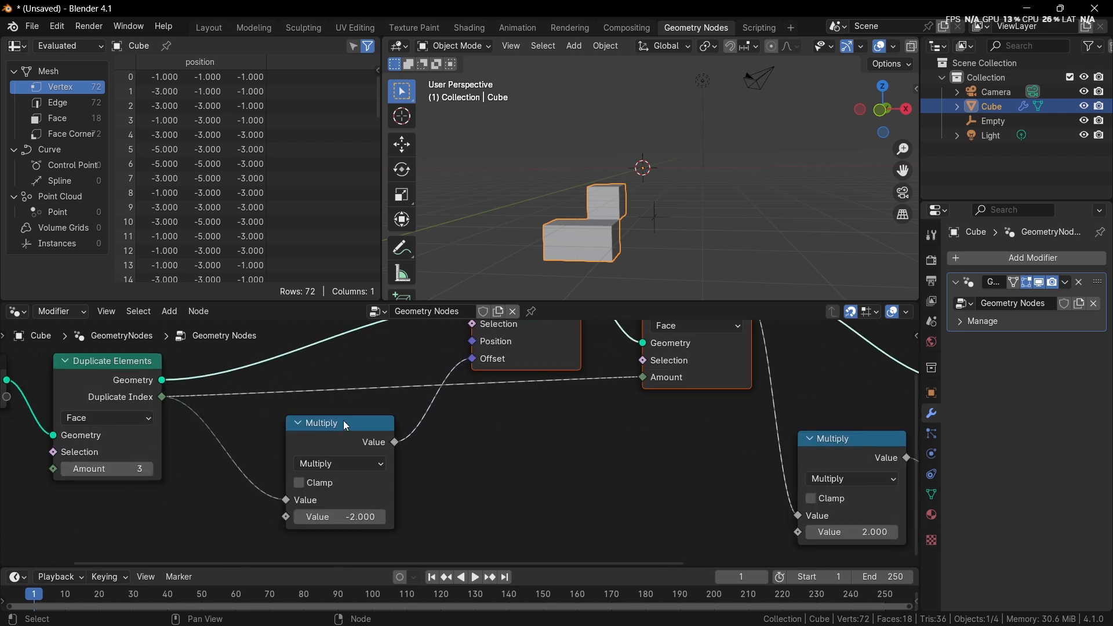
scroll(353, 420, "down", 1)
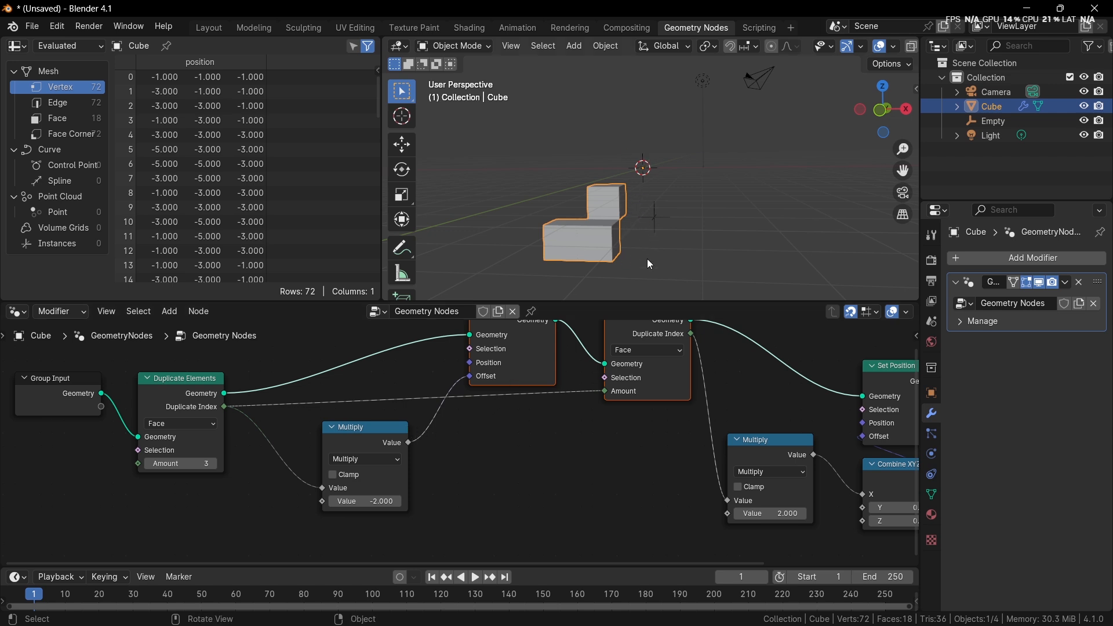
Insert a copy of the Multiply node with value 2 on the link into the second Duplicate Elements' Amount, and move it lower
mouse_move(662, 367)
left_click(775, 451)
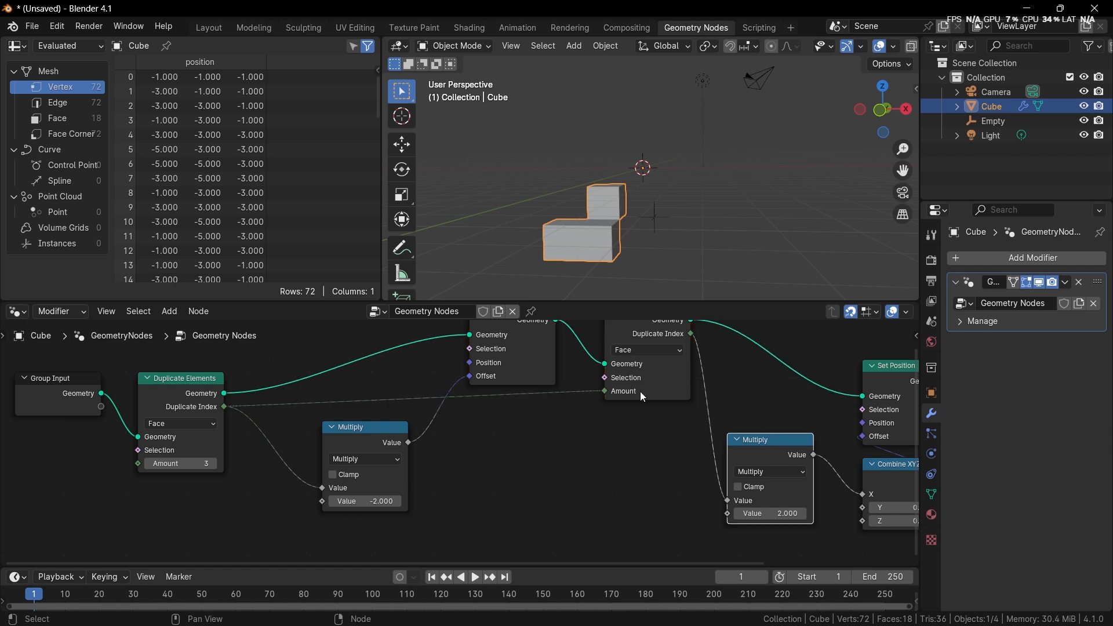
key("shift+d")
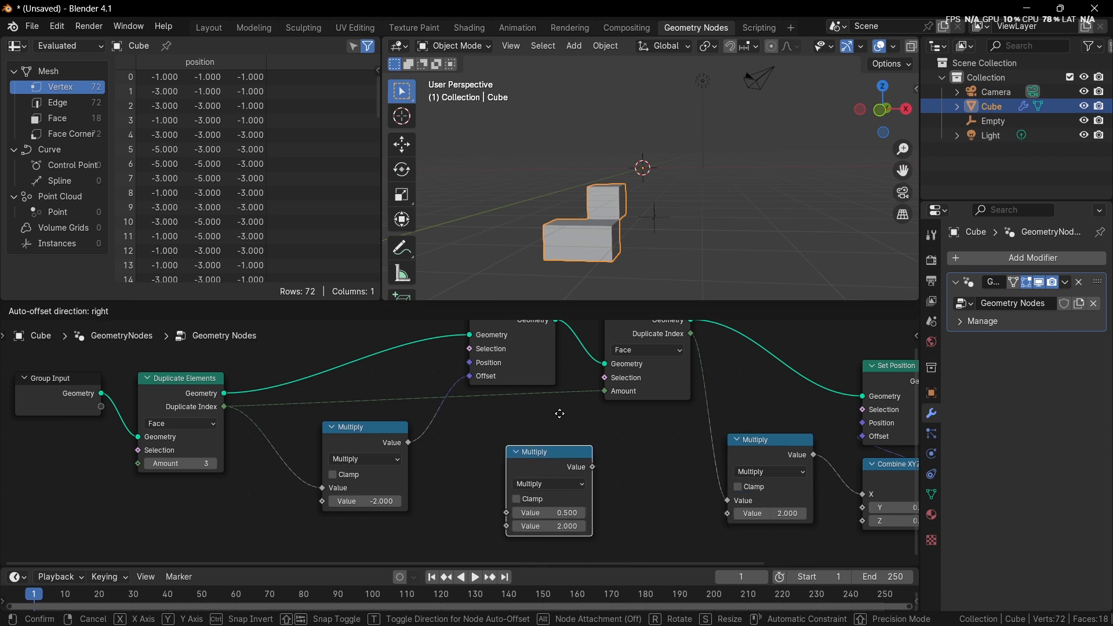
left_click(511, 364)
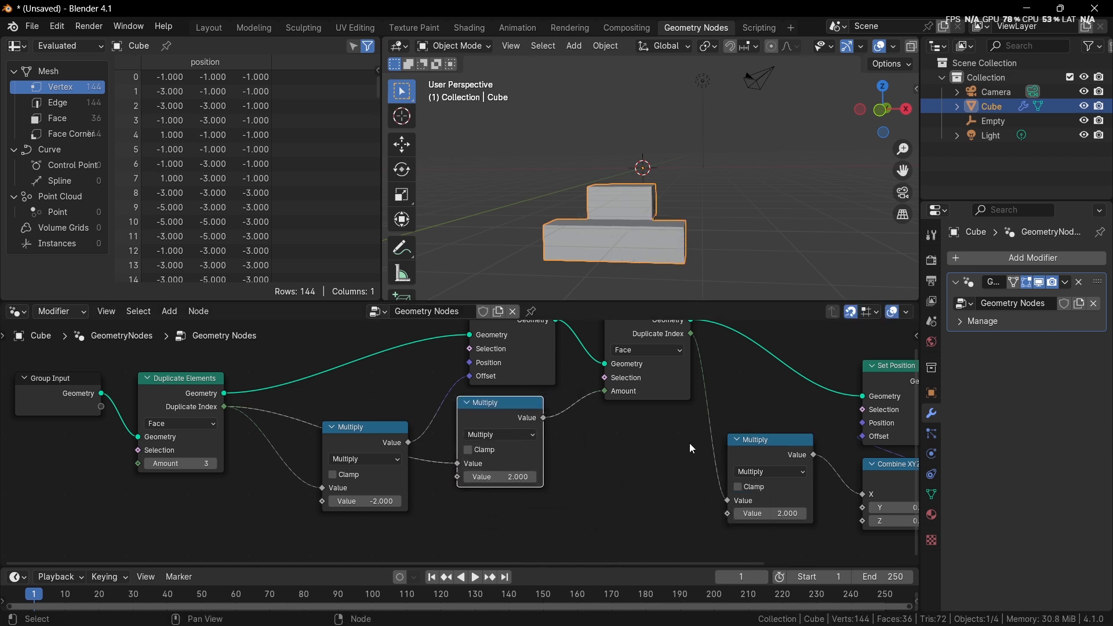
left_click_drag(522, 414, 497, 463)
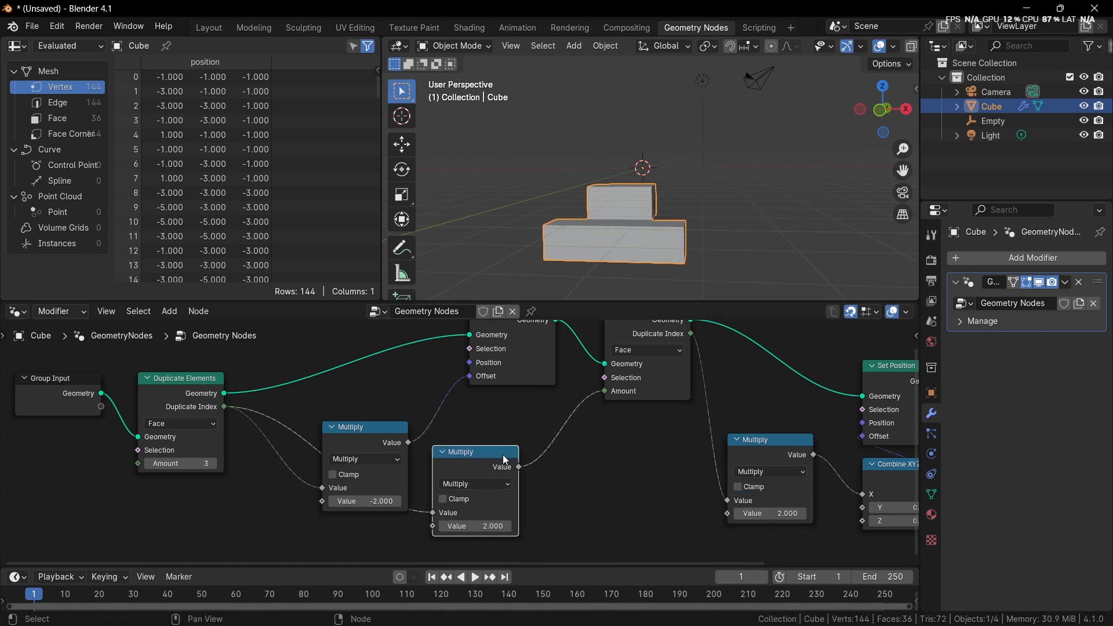
Insert another Math node copy between the new Multiply and Amount, change it to Add, and set its second value to 1
left_click(747, 444)
key("shift+d")
left_click(547, 440)
left_click(606, 471)
key("a")
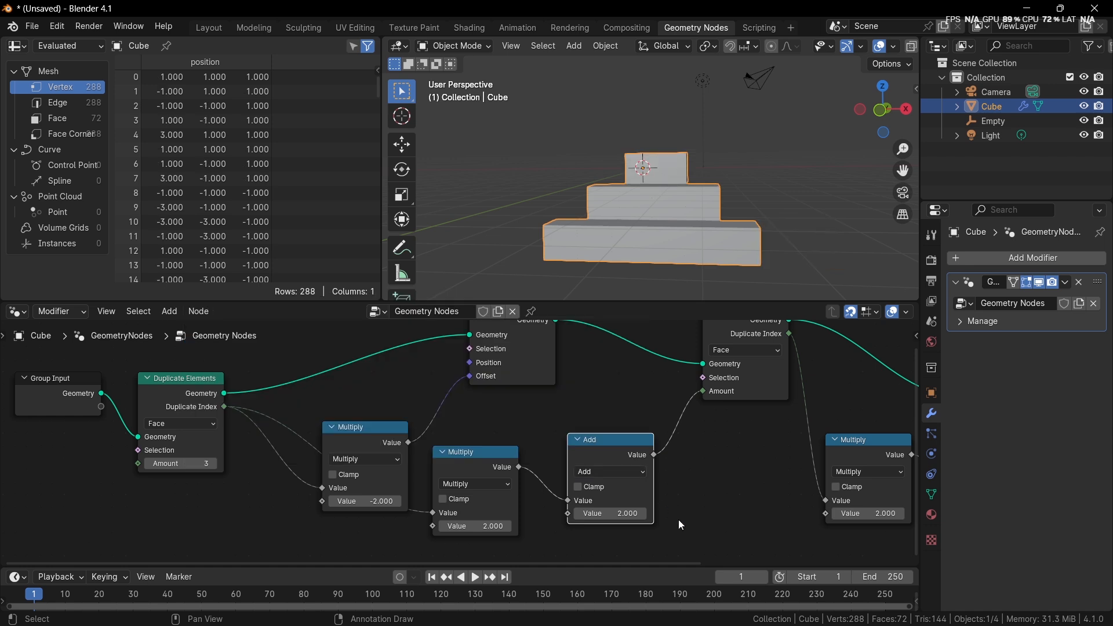
double_click(627, 515)
type("1")
key("Return")
middle_click_drag(696, 210, 711, 234)
scroll(691, 231, "up", 2)
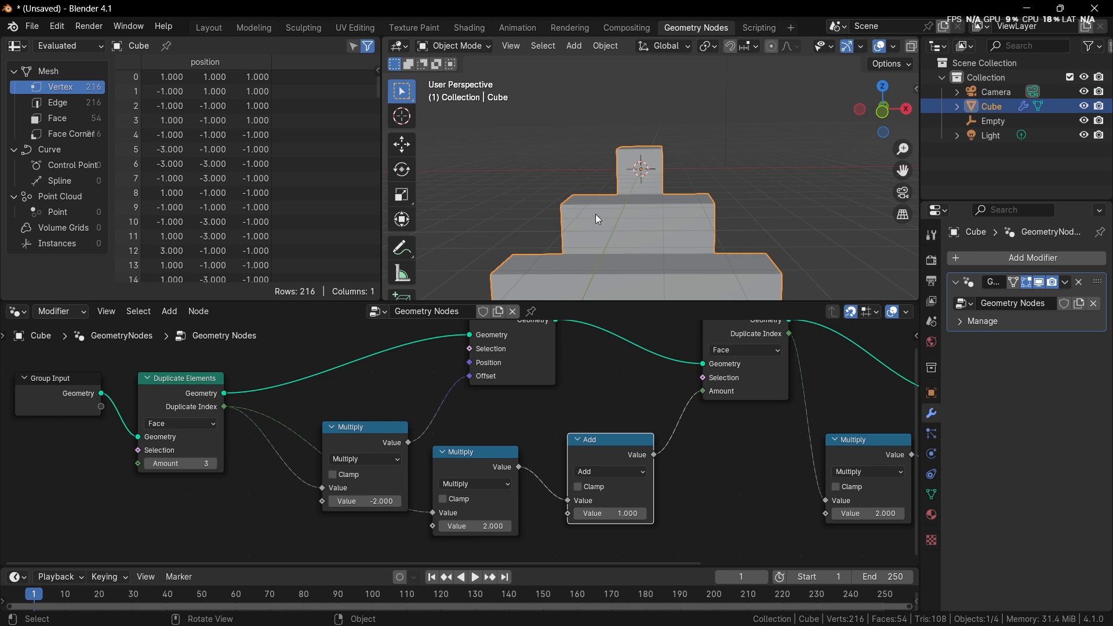
Link the Multiply output directly to the second Duplicate Elements' Amount, bypassing the Add node, and reconnect the Add output to Amount
middle_click_drag(556, 433, 575, 376)
scroll(574, 376, "up", 1)
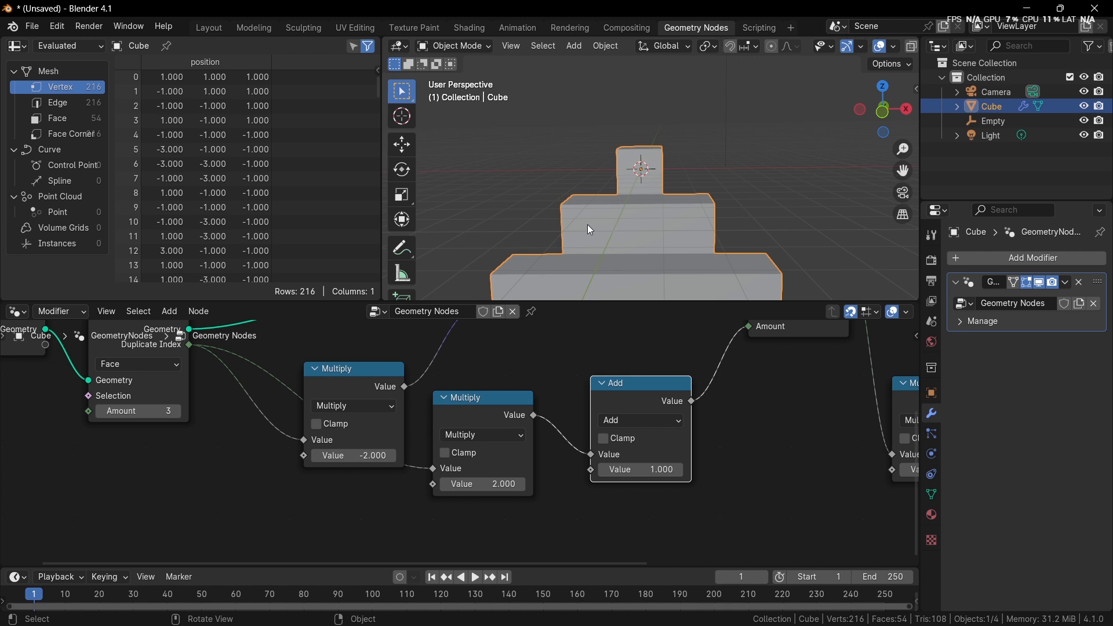
scroll(642, 239, "down", 3)
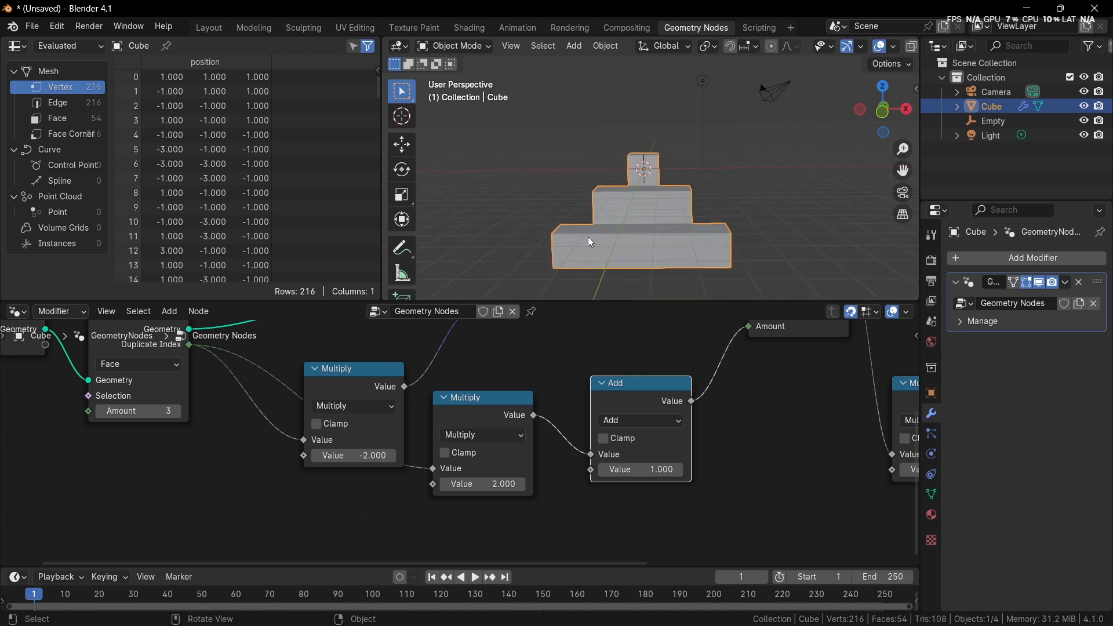
middle_click_drag(637, 390, 582, 420)
scroll(582, 421, "up", 1)
left_click_drag(496, 449, 727, 360)
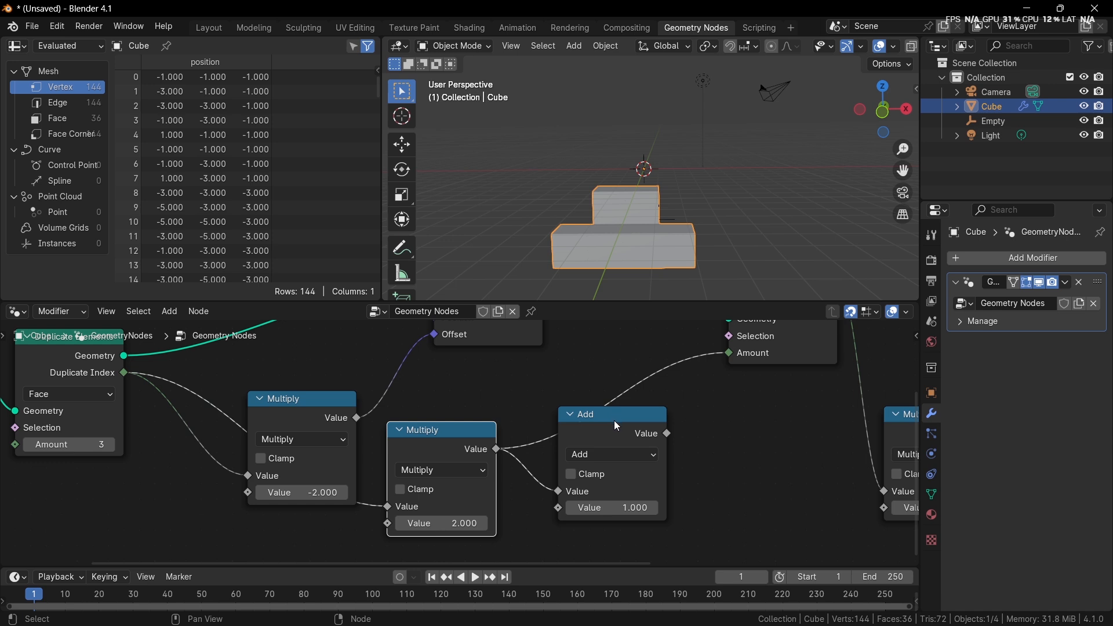
left_click_drag(668, 434, 730, 354)
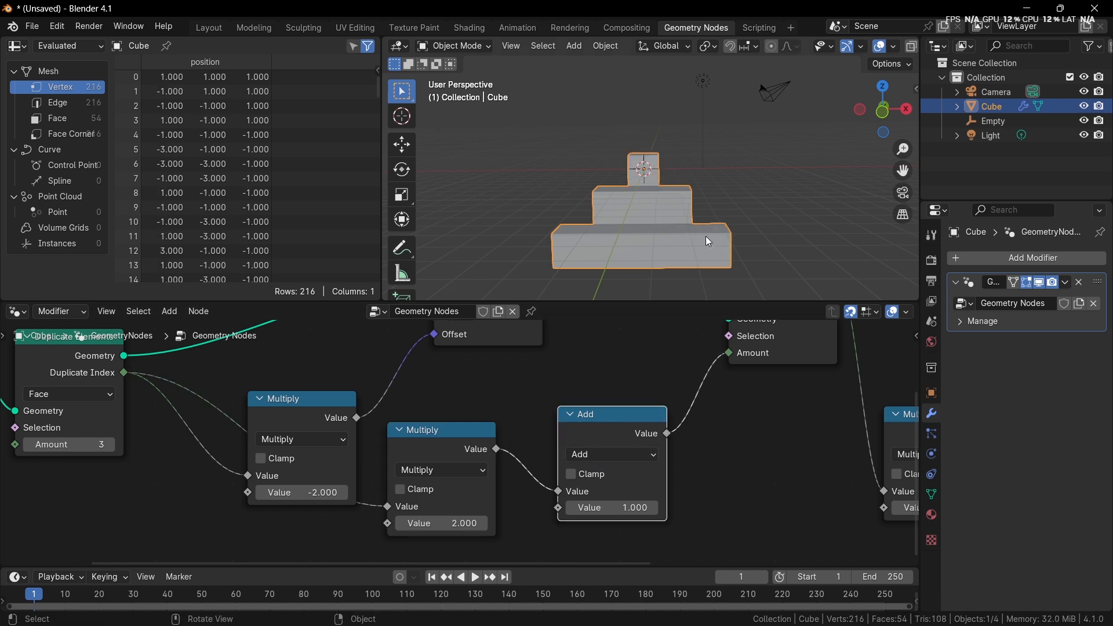
Switch the 3D viewport to wireframe shading to show the individual cubes in each row
middle_click_drag(730, 229, 735, 199)
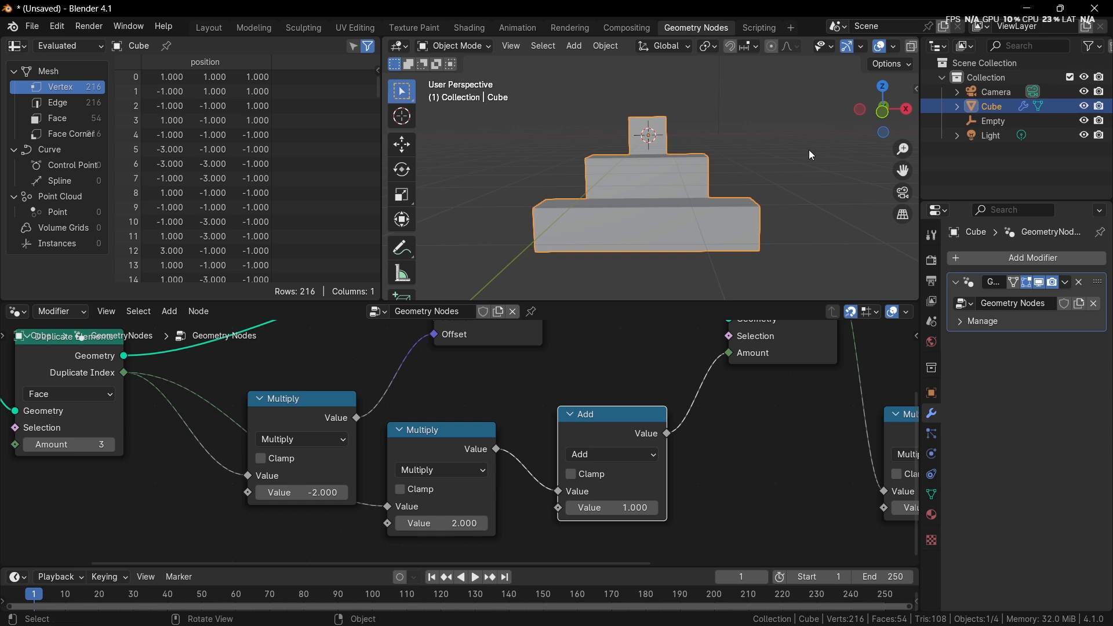
scroll(867, 47, "down", 3)
left_click(850, 45)
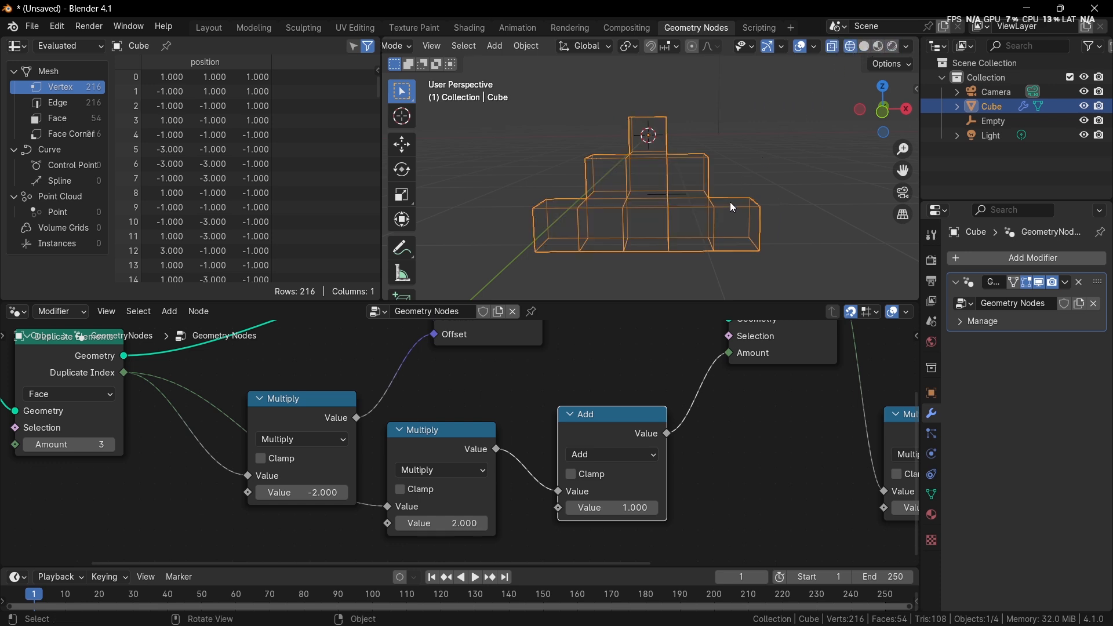
scroll(623, 403, "down", 2)
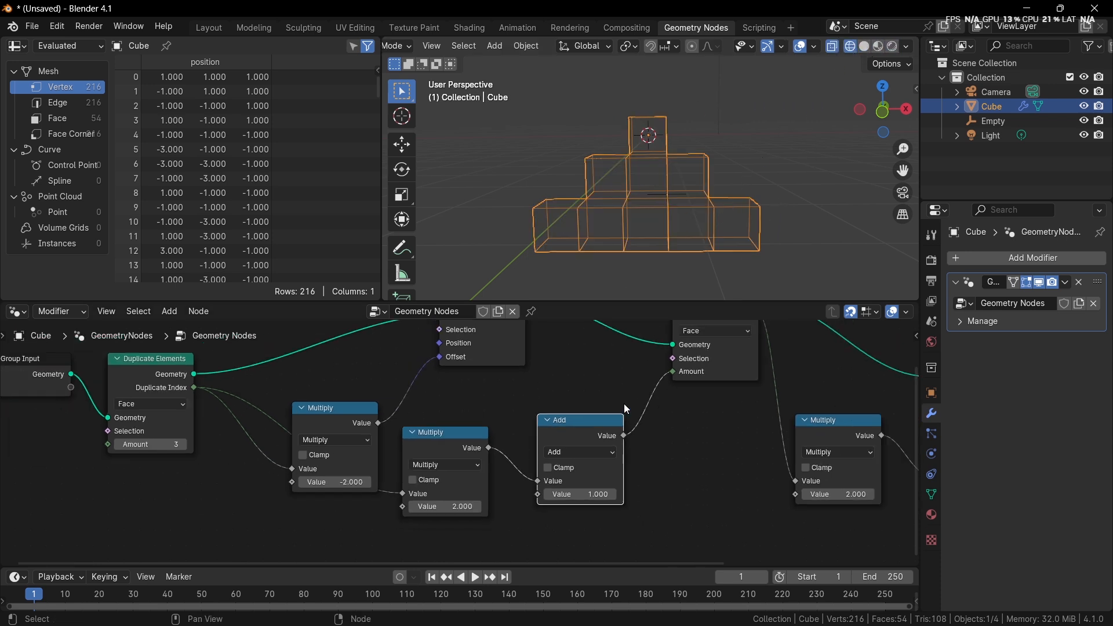
Rearrange the nodes by moving the second Duplicate Elements up and the final Set Position and Group Output farther along to spread out the chain
scroll(611, 418, "down", 2)
middle_click_drag(623, 403, 615, 434)
scroll(652, 366, "up", 1)
left_click_drag(653, 363, 630, 350)
middle_click_drag(623, 349, 457, 349)
scroll(458, 350, "up", 1)
middle_click_drag(592, 406, 428, 378)
scroll(428, 378, "down", 1)
left_click_drag(577, 332, 744, 384)
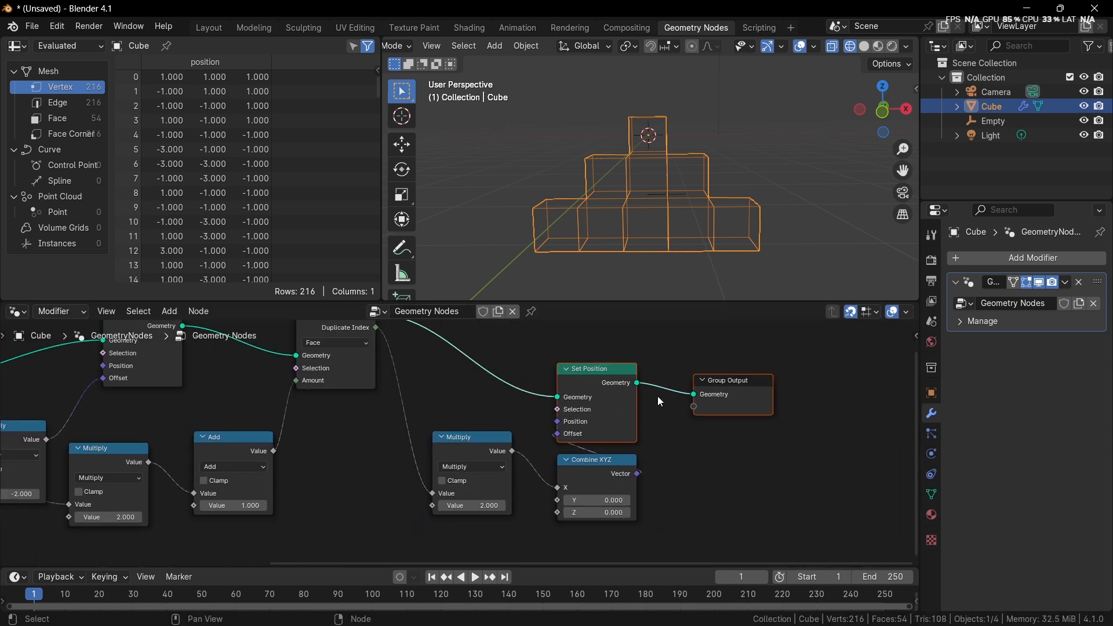
left_click_drag(620, 405, 755, 370)
scroll(504, 407, "down", 3)
middle_click_drag(504, 407, 669, 402)
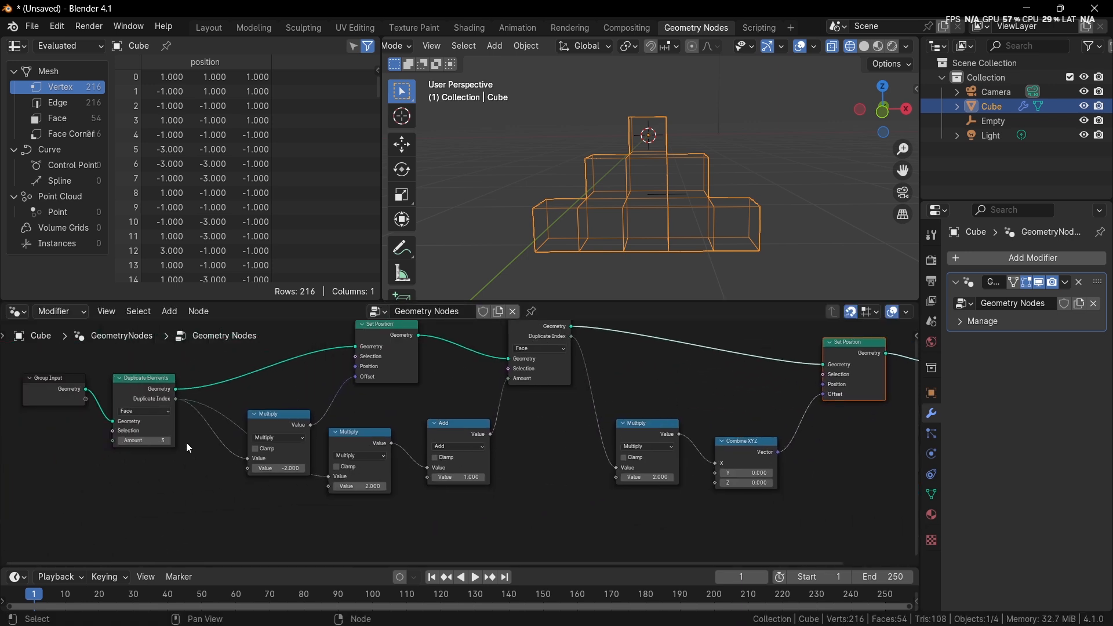
Raise the first Duplicate Elements node's Amount to 7 and switch the 3D viewport back to solid shading
left_click(168, 441)
left_click(168, 441)
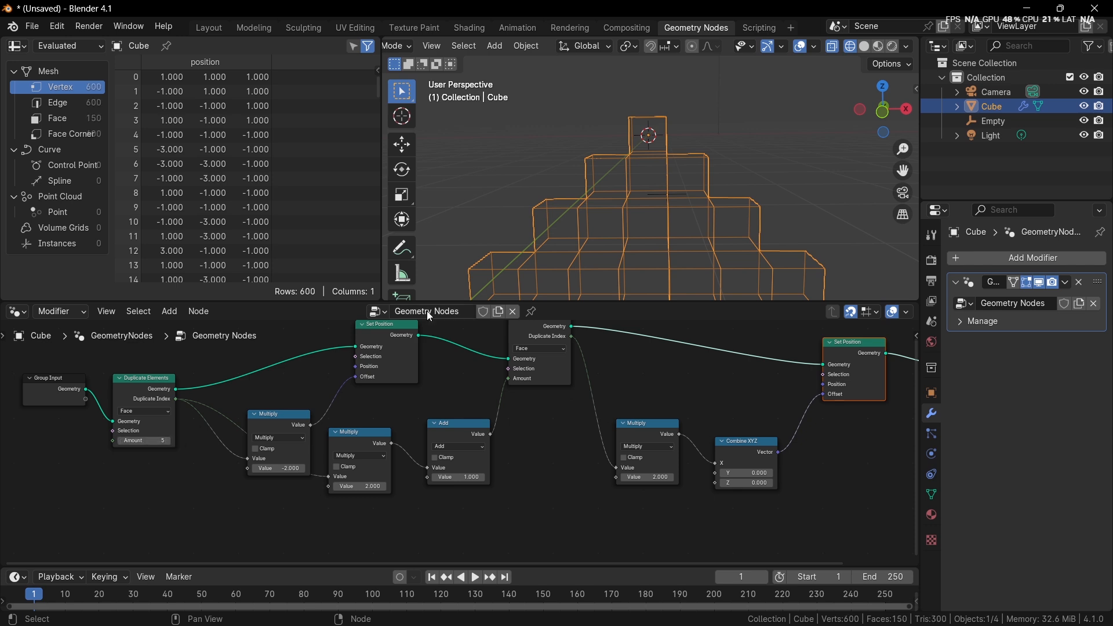
scroll(608, 185, "down", 3)
mouse_move(609, 184)
middle_mouse_down("shift")
mouse_move(561, 170)
mouse_move(603, 206)
mouse_move(554, 224)
middle_mouse_up("shift")
key("shift+z")
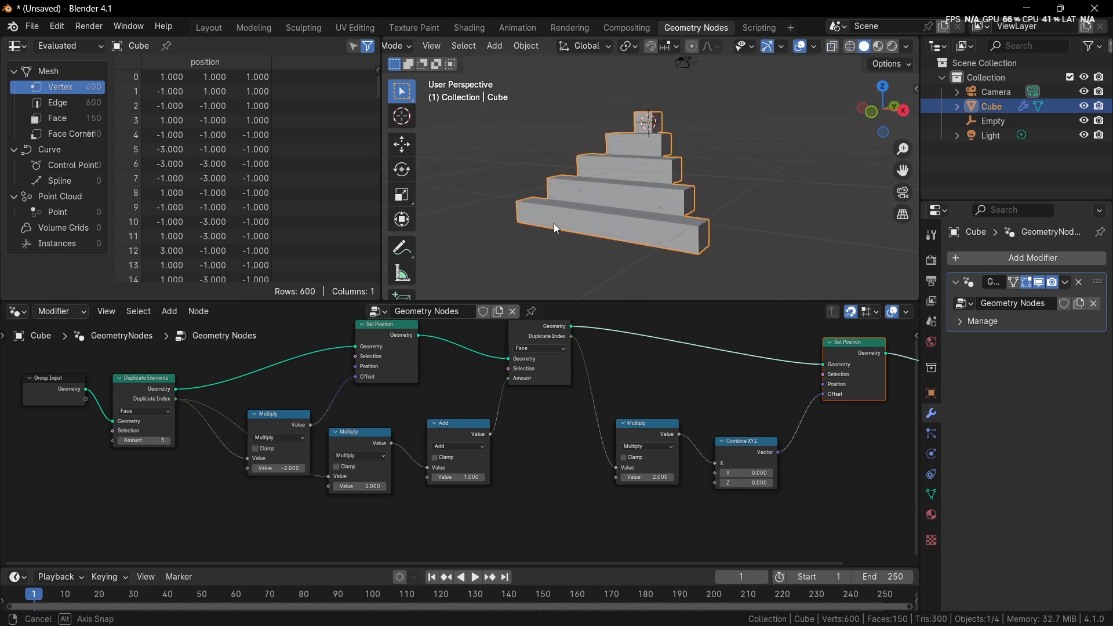
left_click(168, 441)
left_click(168, 441)
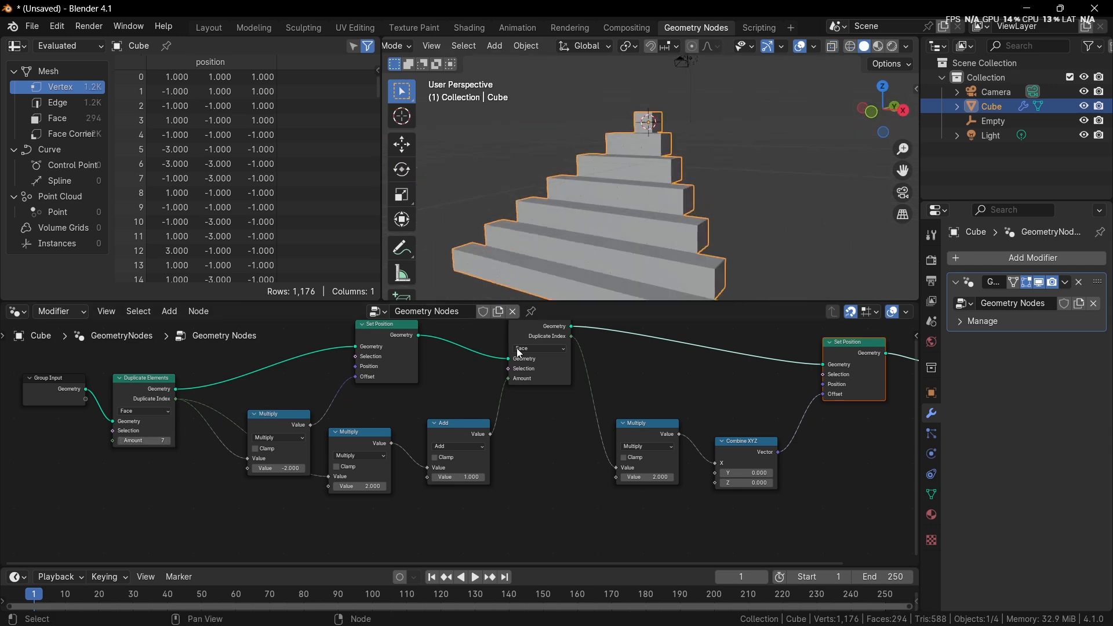
Insert a copy of the second Duplicate Elements node between the last Set Position and Group Output, and move Group Output away for space
scroll(575, 386, "down", 1)
middle_click_drag(574, 387, 388, 408)
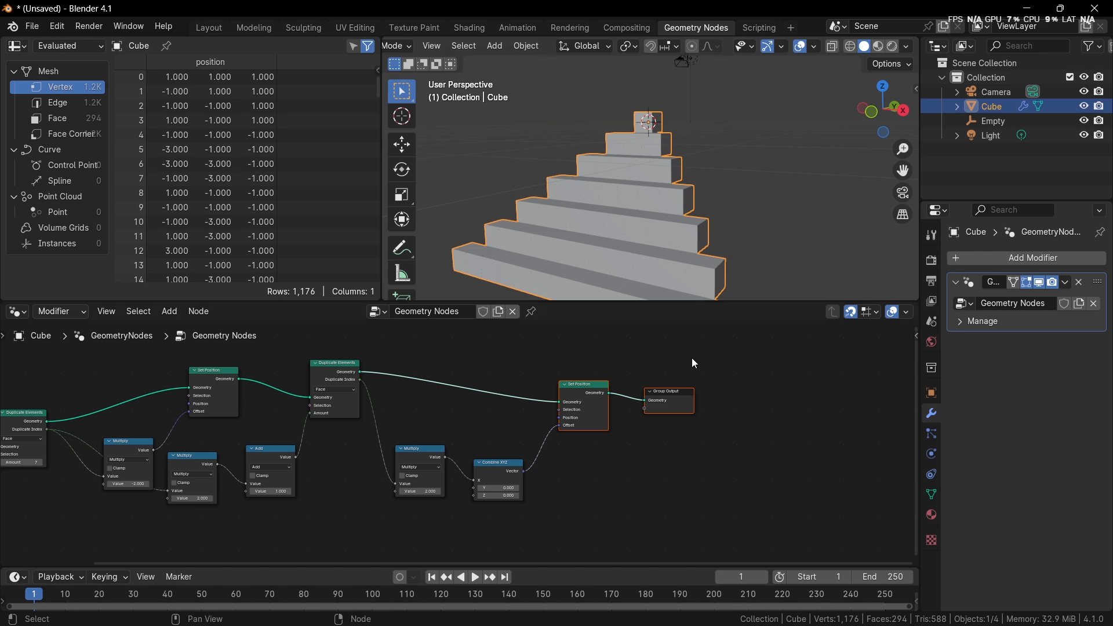
scroll(684, 211, "down", 3)
middle_click_drag(684, 211, 603, 250)
scroll(572, 433, "up", 1)
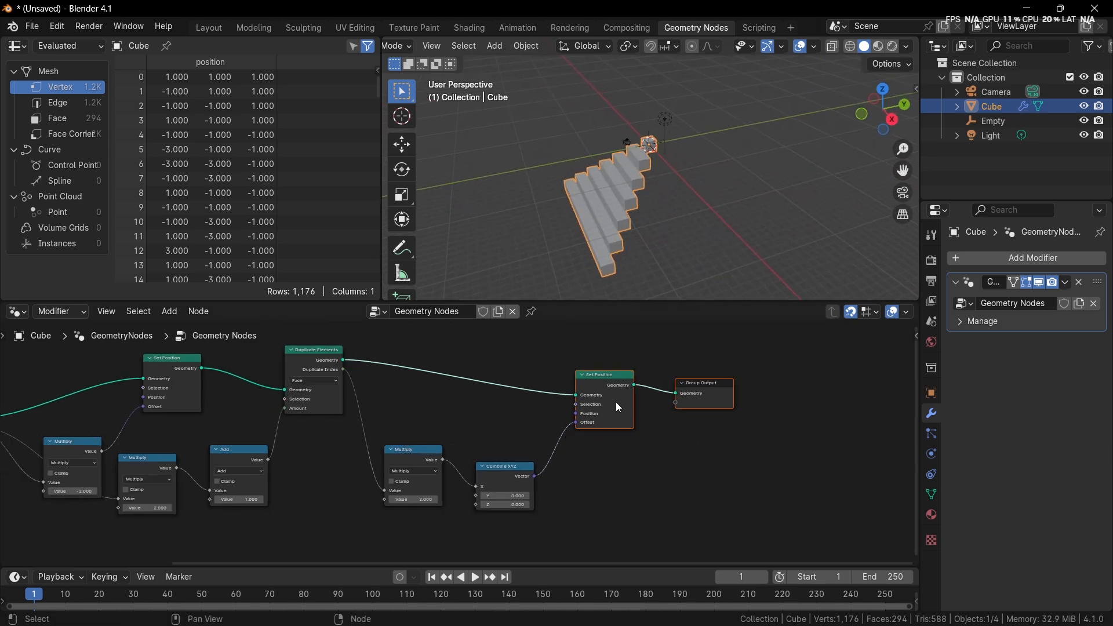
scroll(473, 372, "up", 1)
key("shift+d")
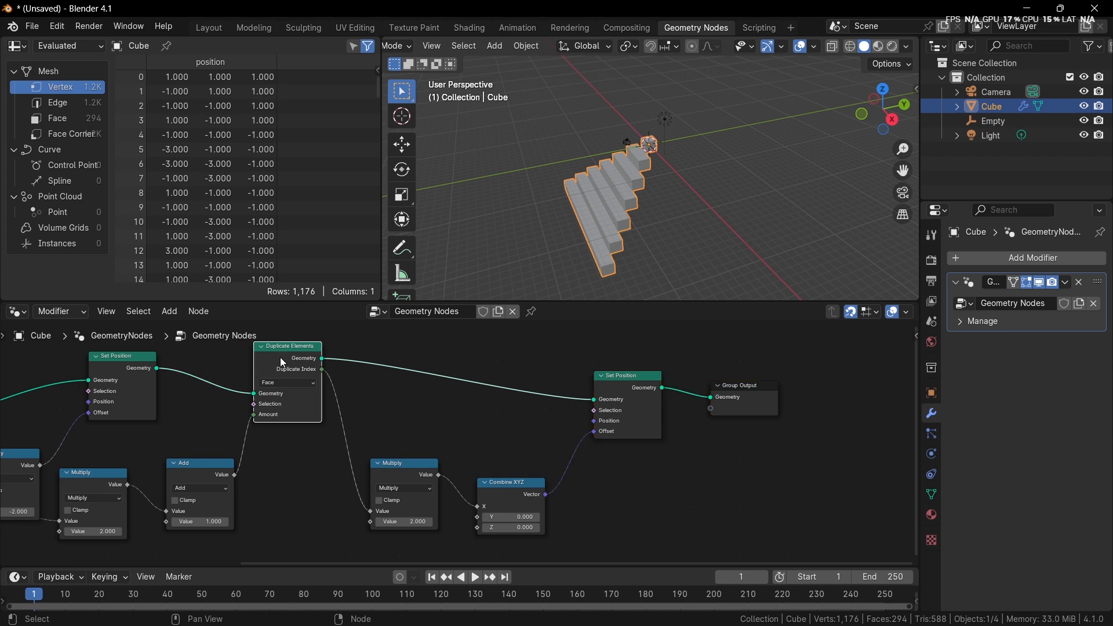
left_click(757, 424)
middle_click_drag(756, 424, 586, 411)
scroll(563, 414, "up", 3)
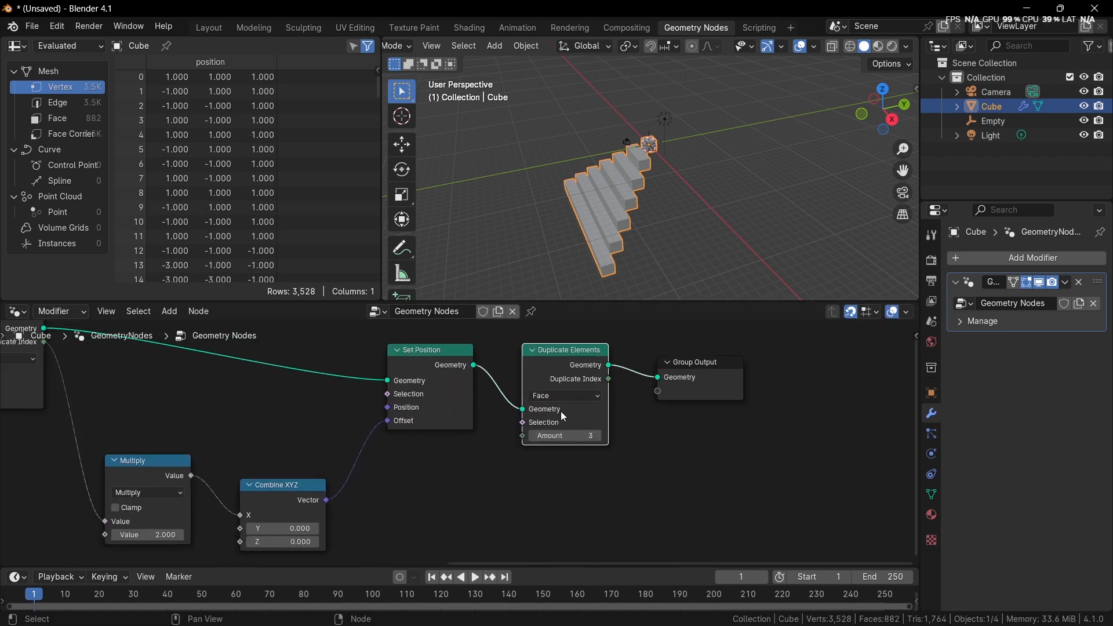
left_click_drag(722, 384, 781, 374)
Insert a copy of Set Position between the third Duplicate Elements and Group Output, and shift both end nodes farther along
left_click(447, 377)
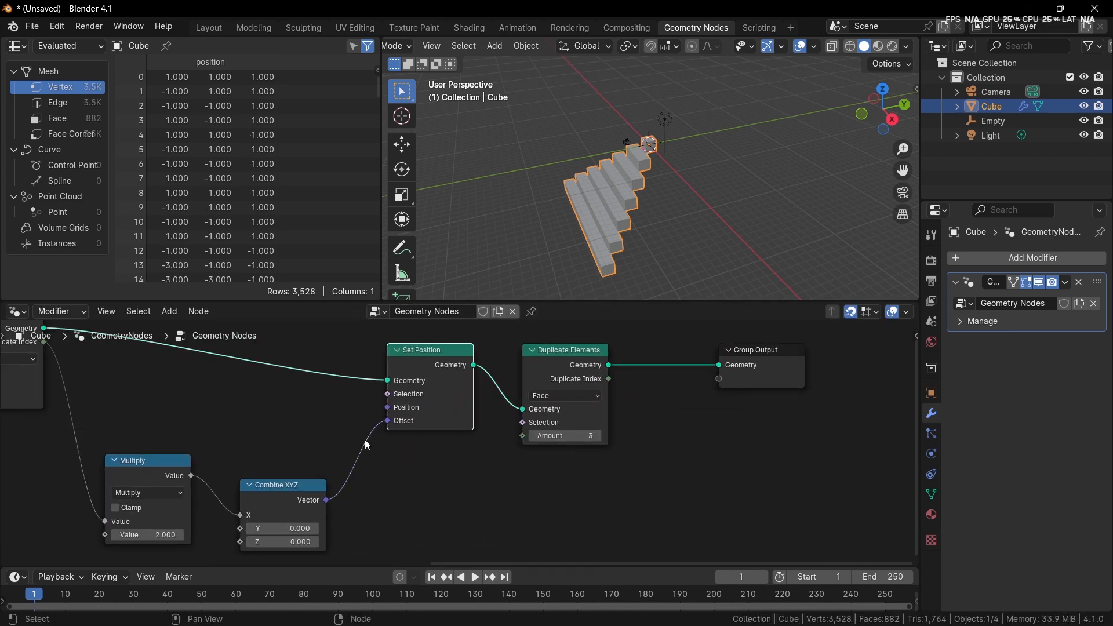
key("shift+d")
left_click(658, 426)
middle_click_drag(656, 421, 593, 450)
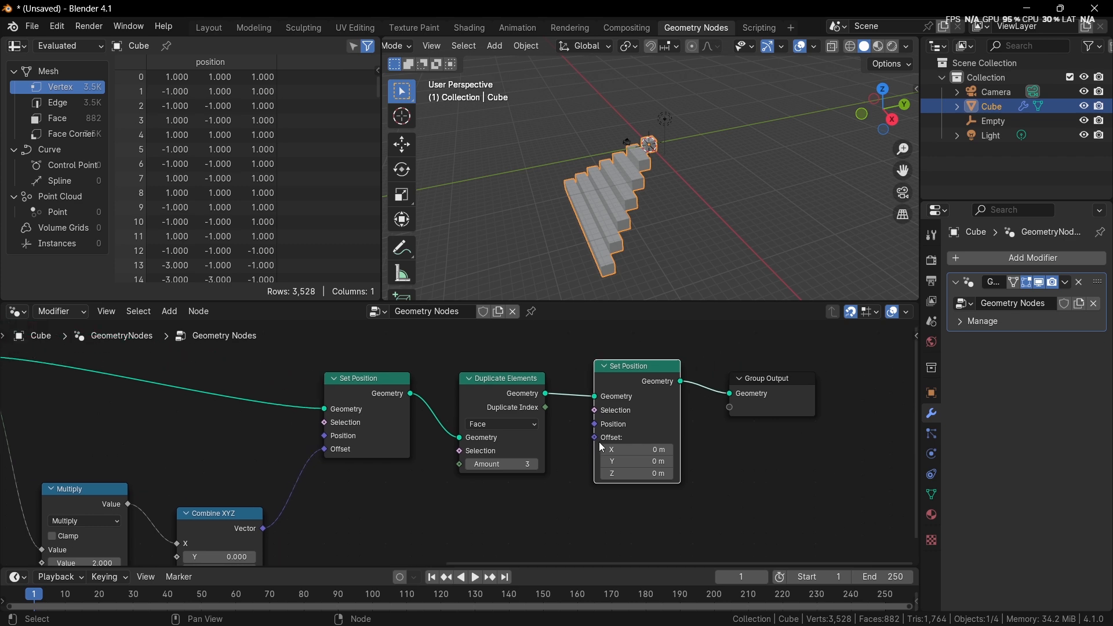
left_click_drag(643, 327, 772, 377)
key("g")
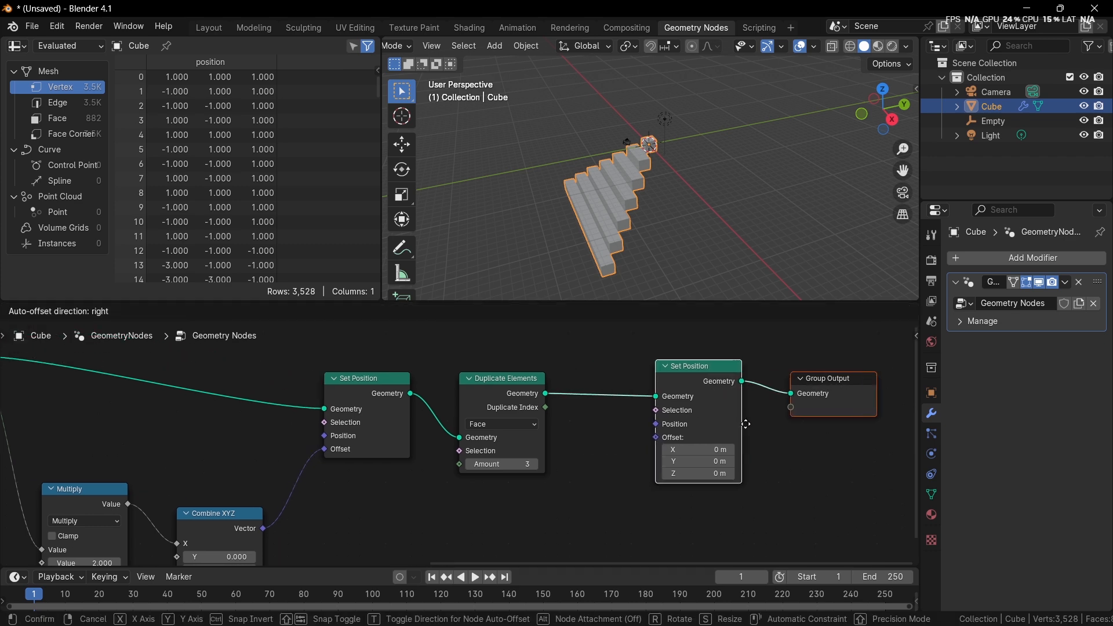
left_click(819, 429)
Add a Position node linked to the new Set Position's Position input and place it beneath the third Duplicate Elements node
middle_click_drag(761, 435, 660, 400)
scroll(652, 400, "up", 1)
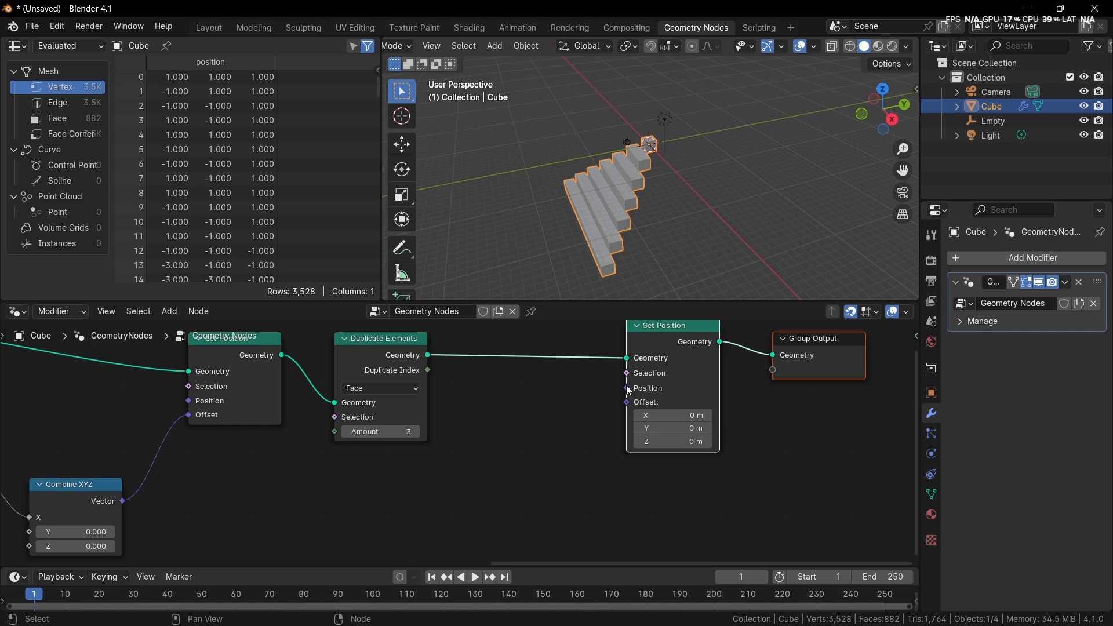
left_click_drag(628, 387, 442, 483)
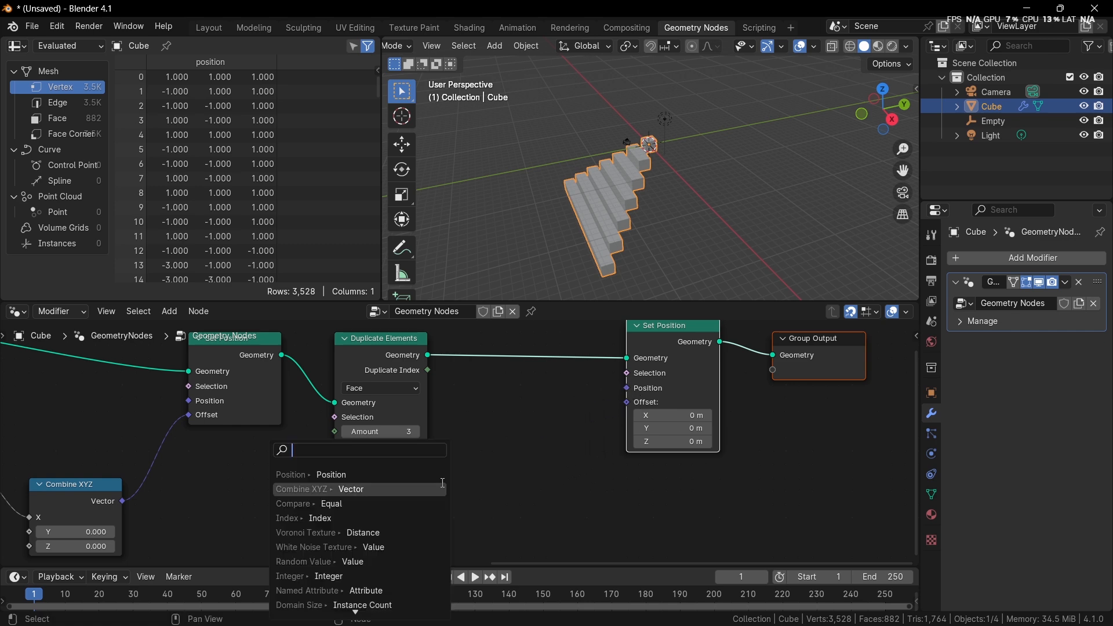
type("pos")
key("Return")
left_click(441, 483)
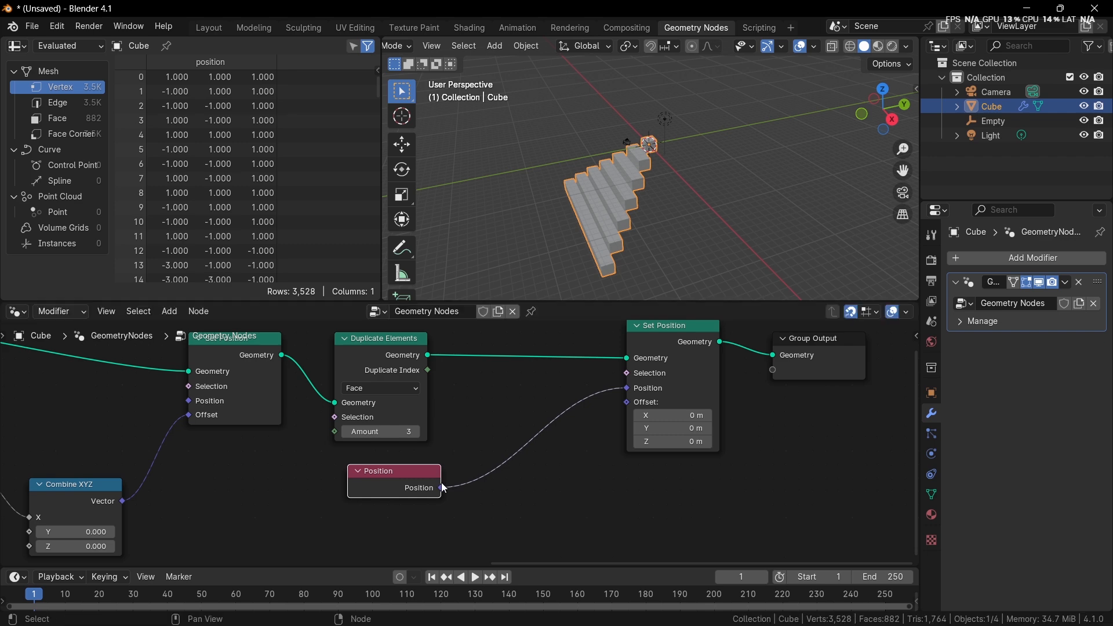
left_click_drag(404, 491, 390, 478)
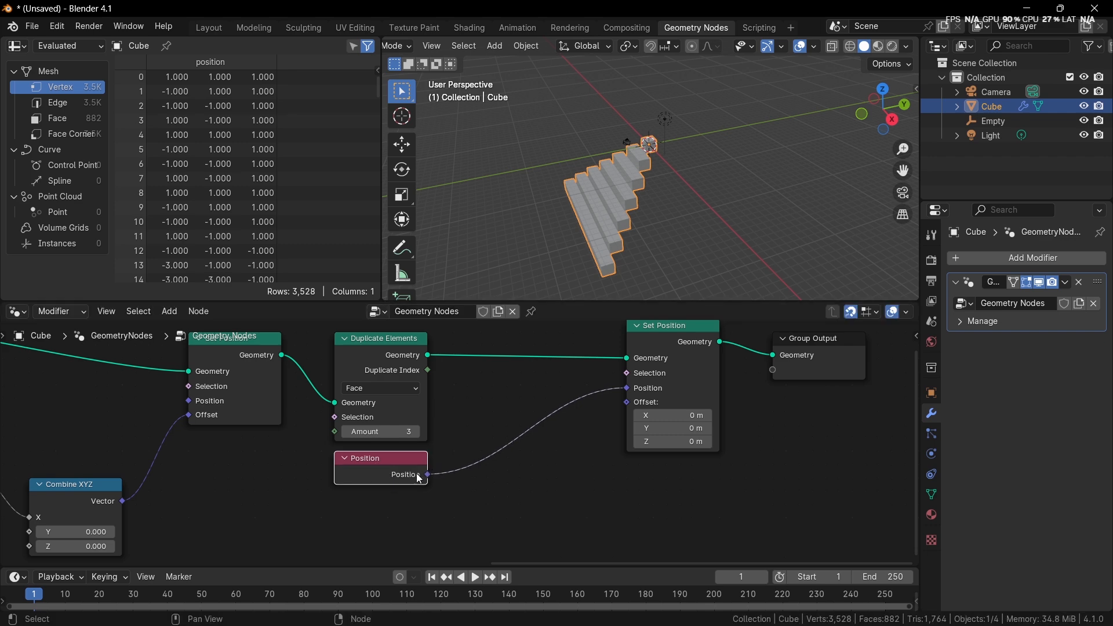
Insert a Vector Rotate node on the link between the Position node and the last Set Position's Position input
middle_click_drag(587, 478, 570, 479)
key("shift+a")
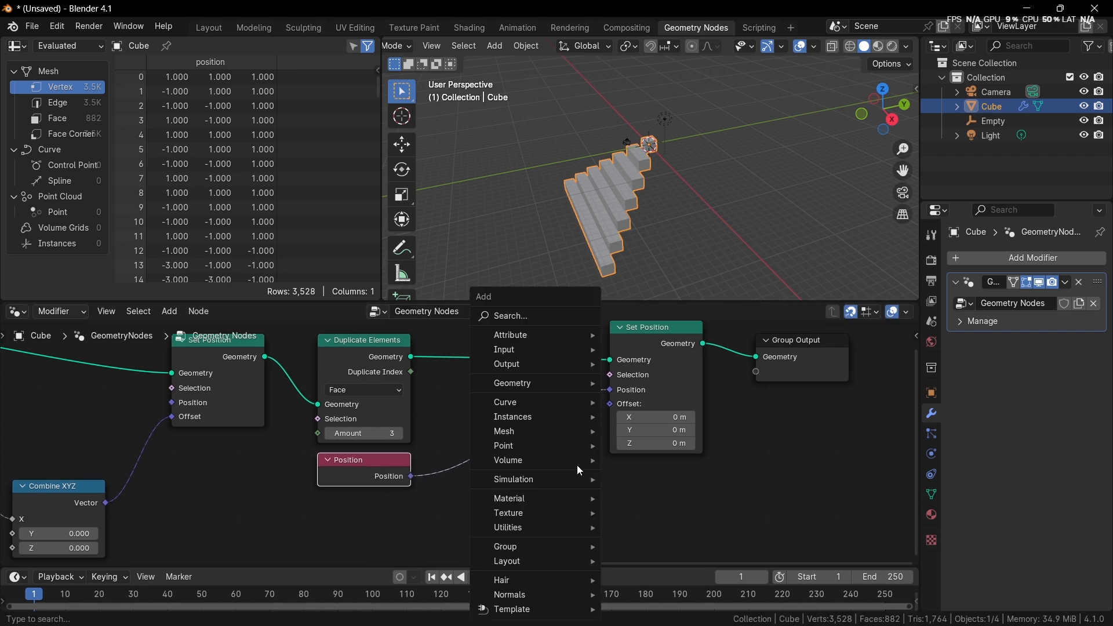
left_click(573, 317)
type("vector rota")
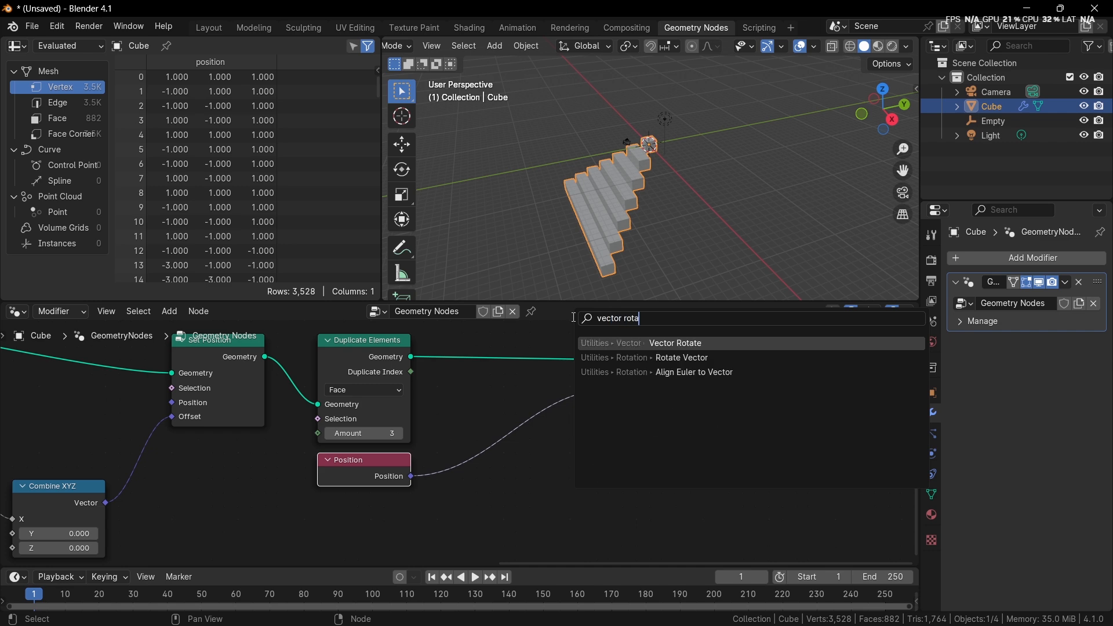
key("Return")
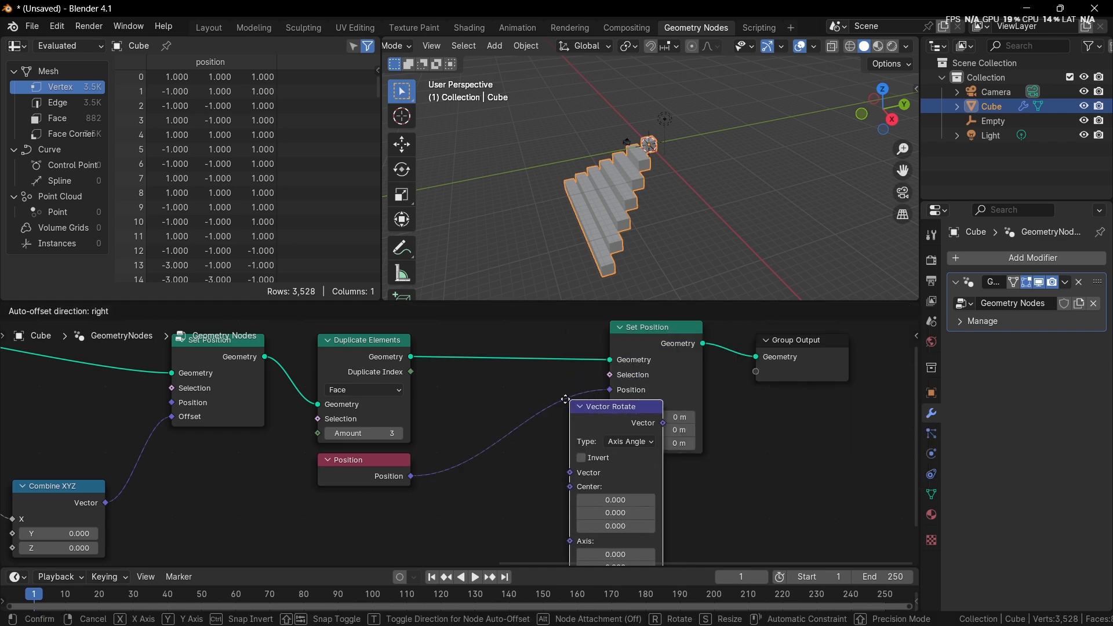
left_click(522, 400)
Link the third Duplicate Elements' Duplicate Index to the Angle input of the Vector Rotate node
middle_click_drag(543, 444, 552, 394)
scroll(552, 393, "down", 3)
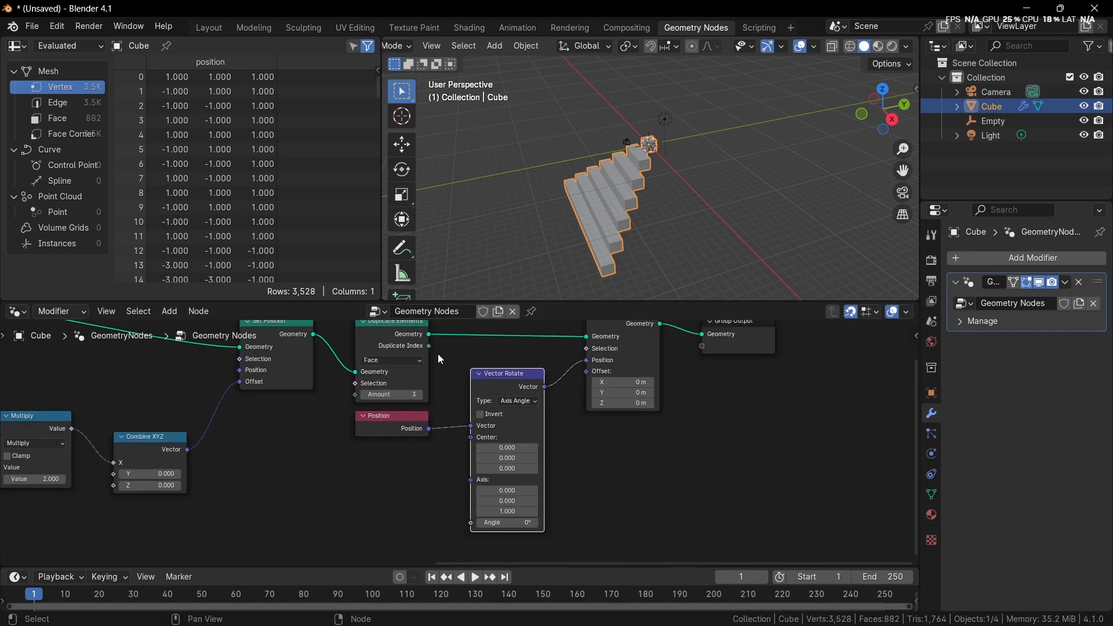
scroll(458, 374, "up", 1)
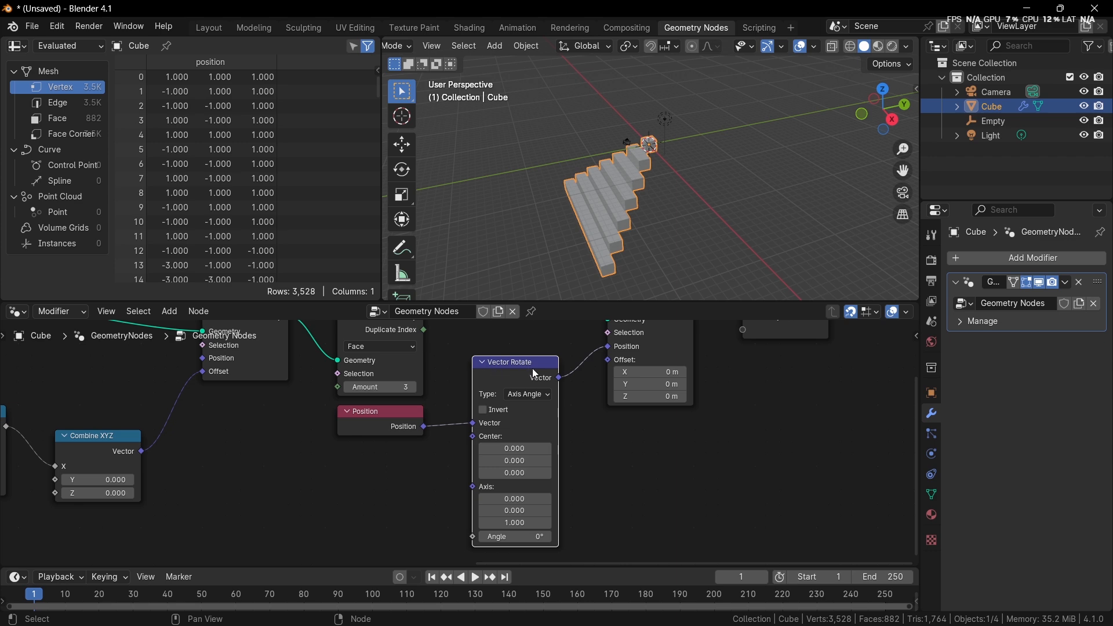
middle_click_drag(491, 364, 487, 385)
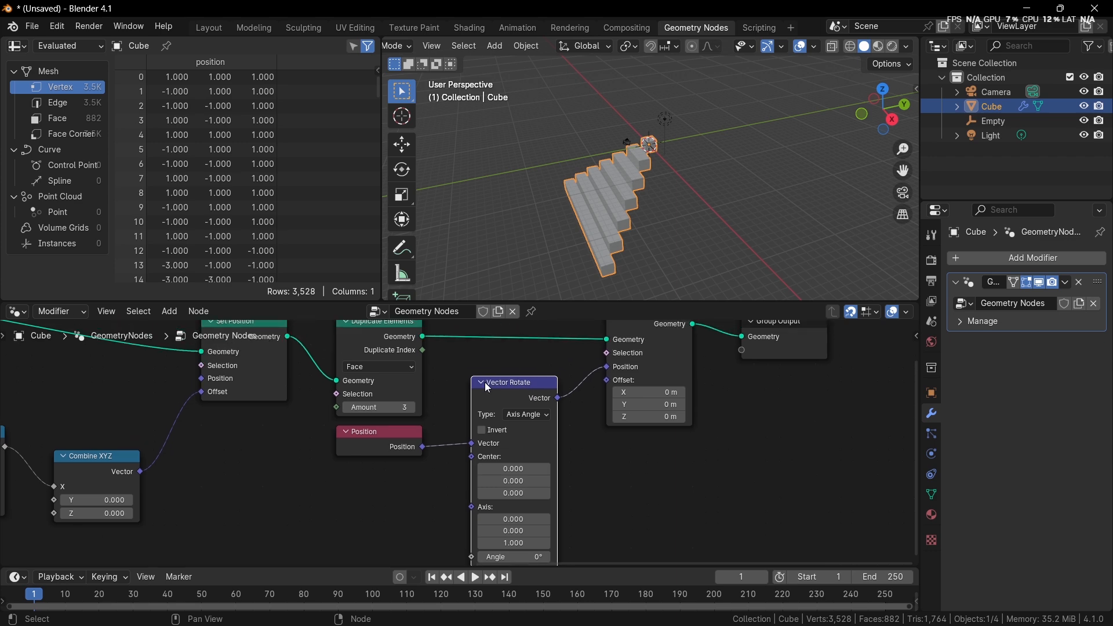
middle_click_drag(471, 414, 473, 396)
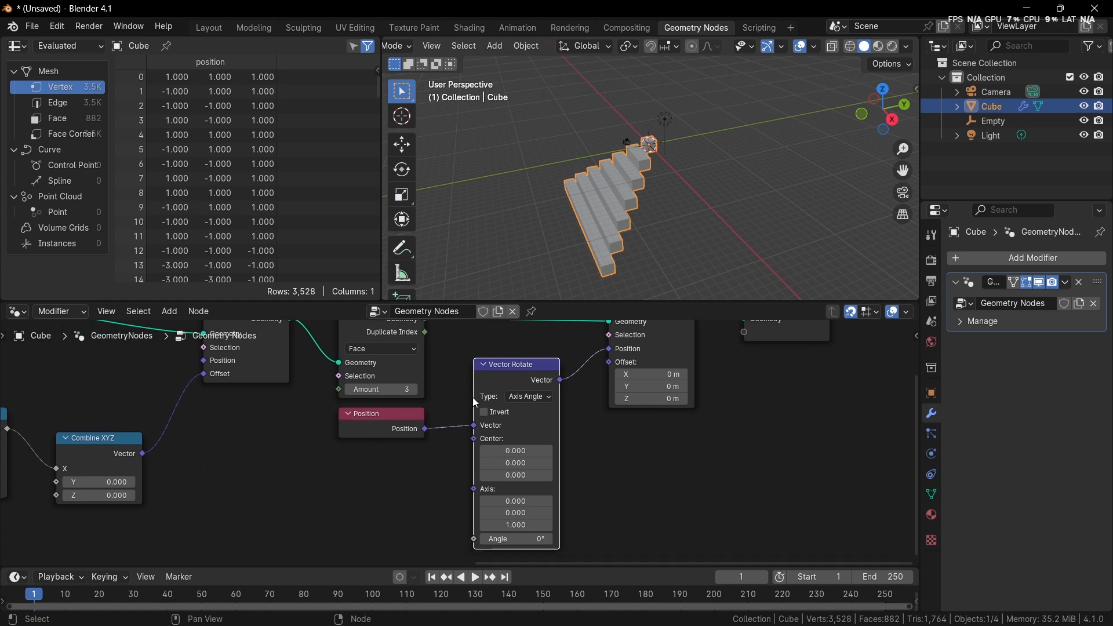
left_click_drag(425, 332, 471, 461)
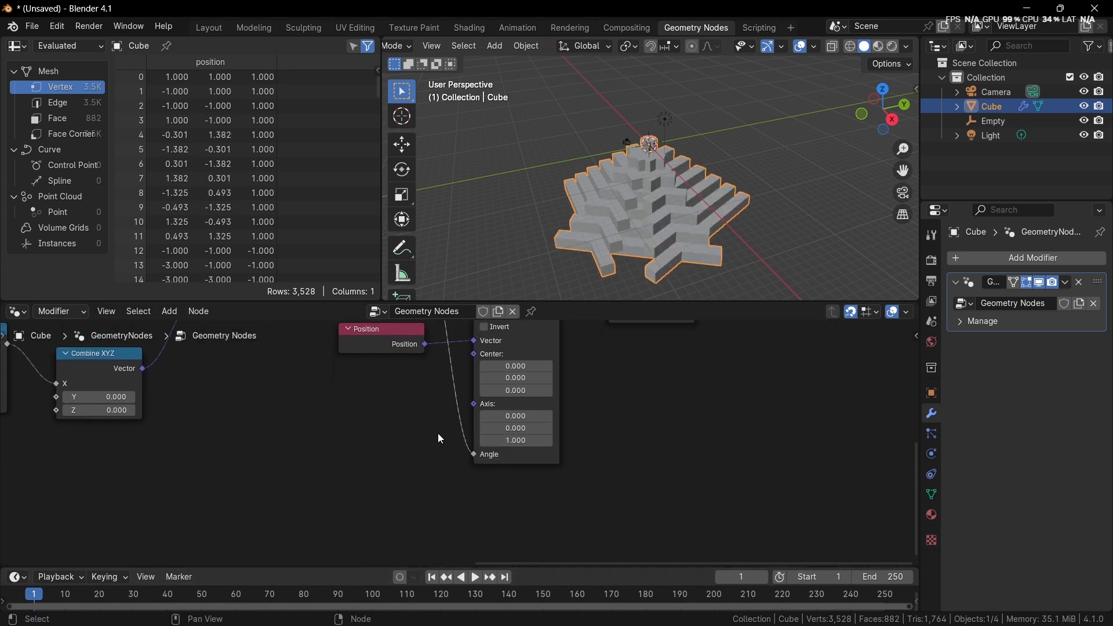
Try an Amount of 7 on the third Duplicate Elements node and undo back to an Amount of 4
middle_click_drag(430, 415, 431, 529)
scroll(470, 475, "up", 2)
middle_click_drag(710, 239, 568, 165)
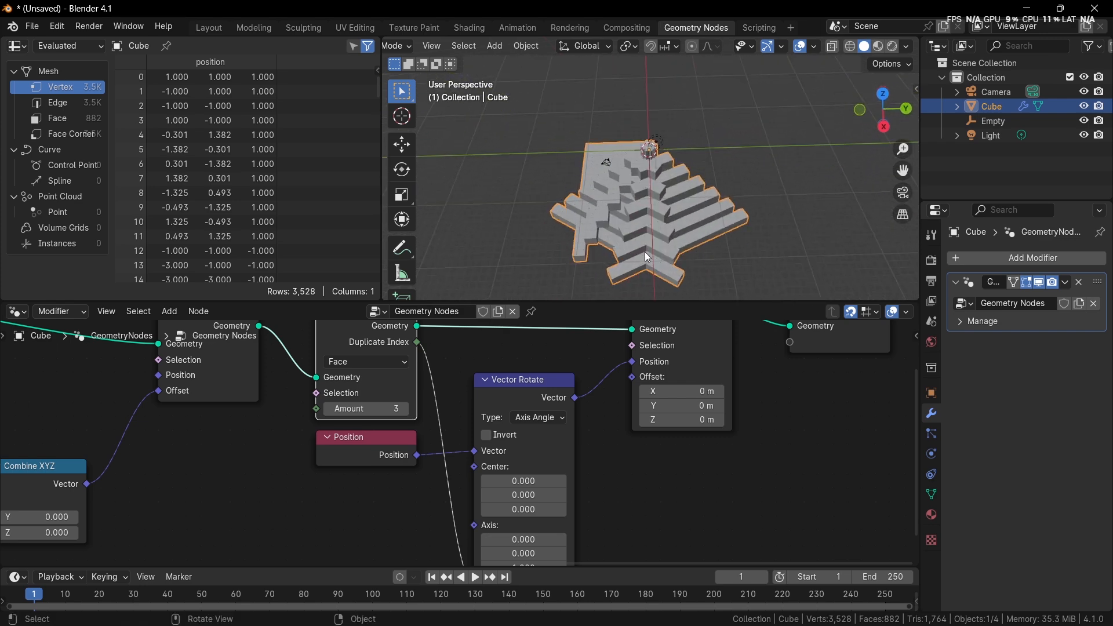
middle_click_drag(648, 257, 642, 277)
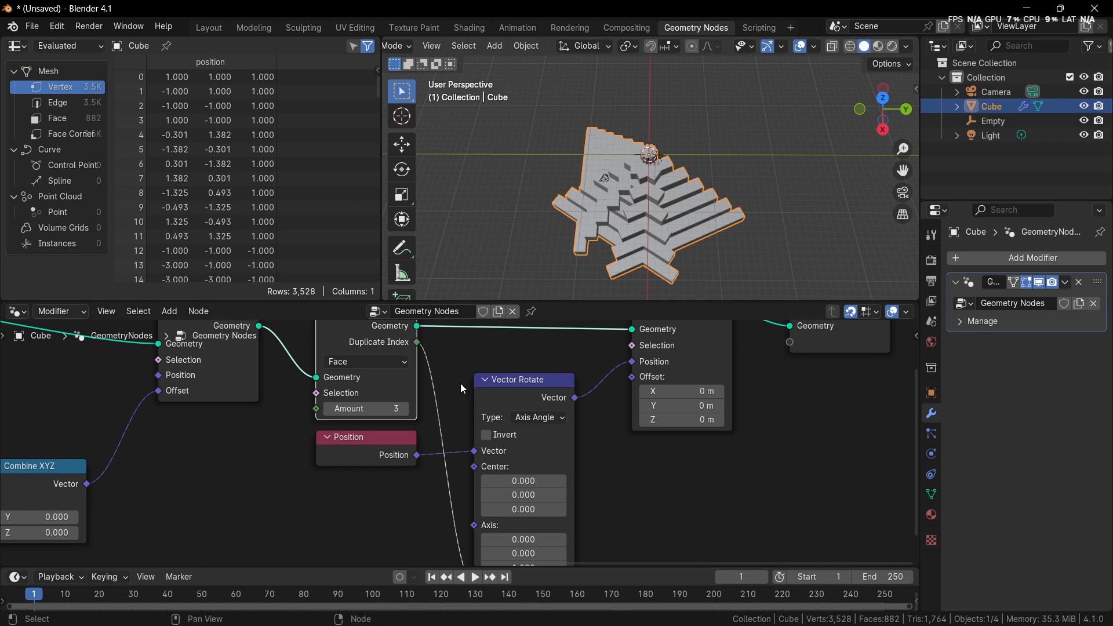
left_click(404, 408)
left_click(404, 408)
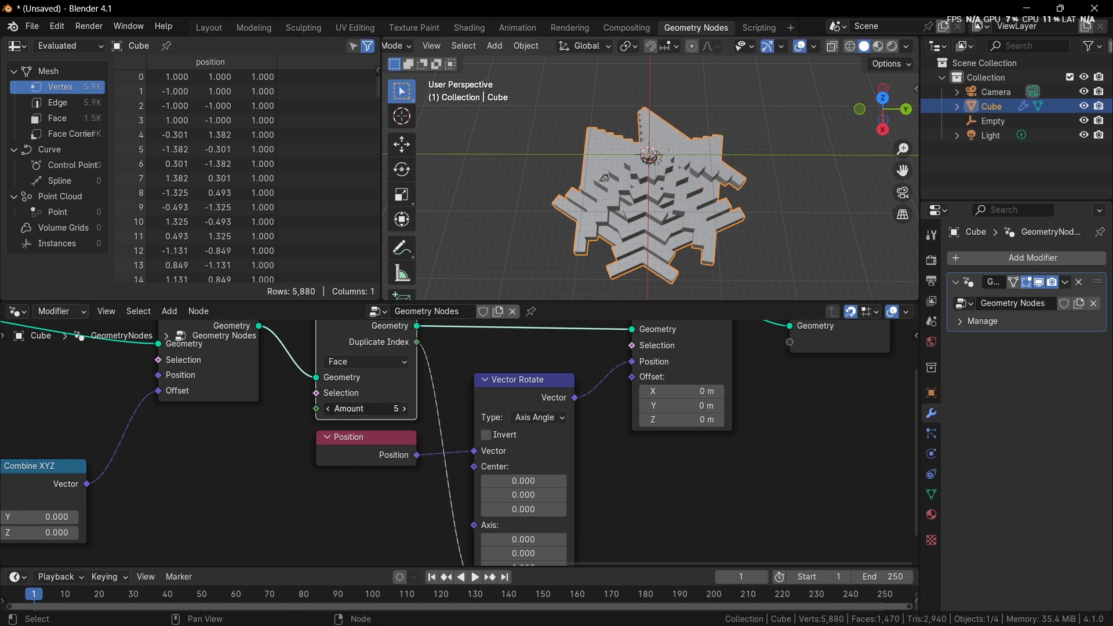
left_click(404, 409)
left_click(404, 408)
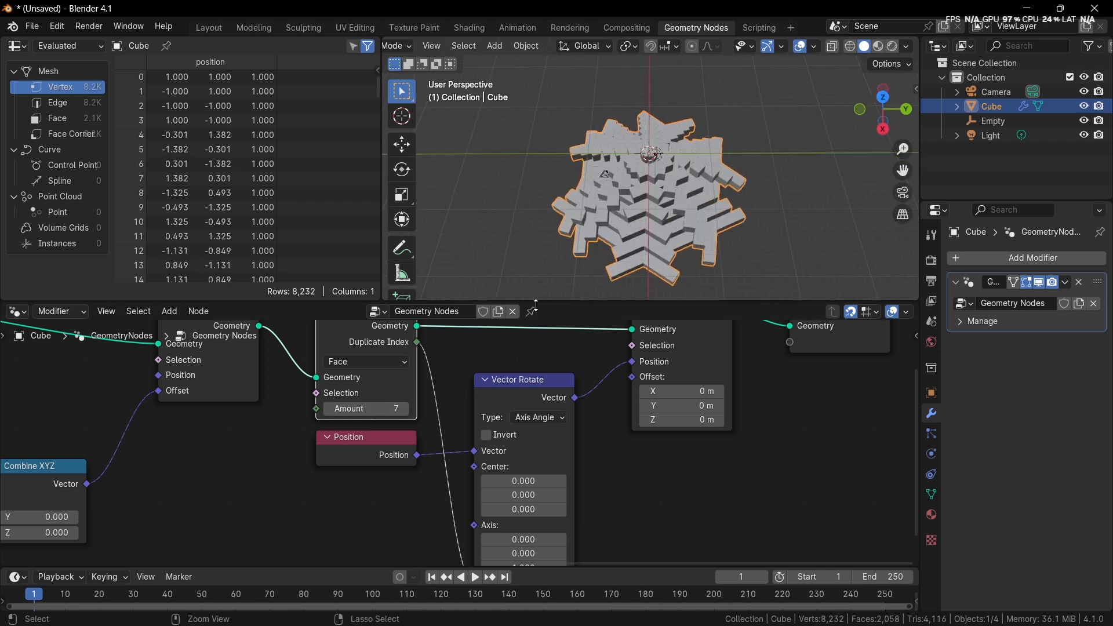
key("ctrl+z")
key("ctrl+z")
key("ctrl+z")
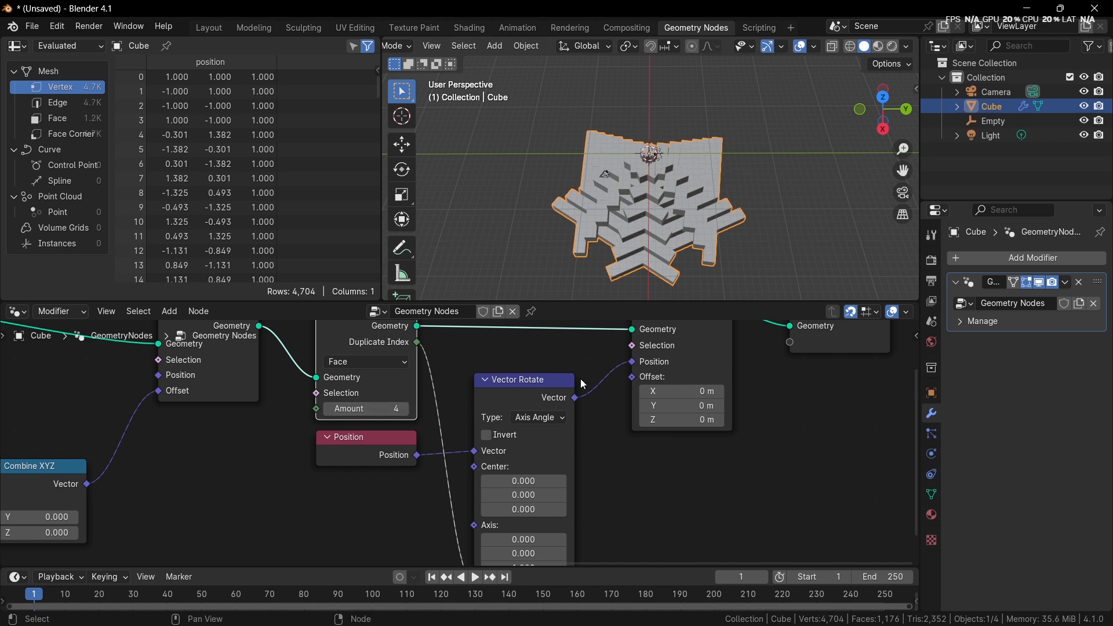
Move the Vector Rotate, last Set Position and Group Output nodes together to make room after the third Duplicate Elements
scroll(580, 378, "down", 4)
middle_click_drag(580, 378, 550, 383)
left_click_drag(500, 349, 728, 413)
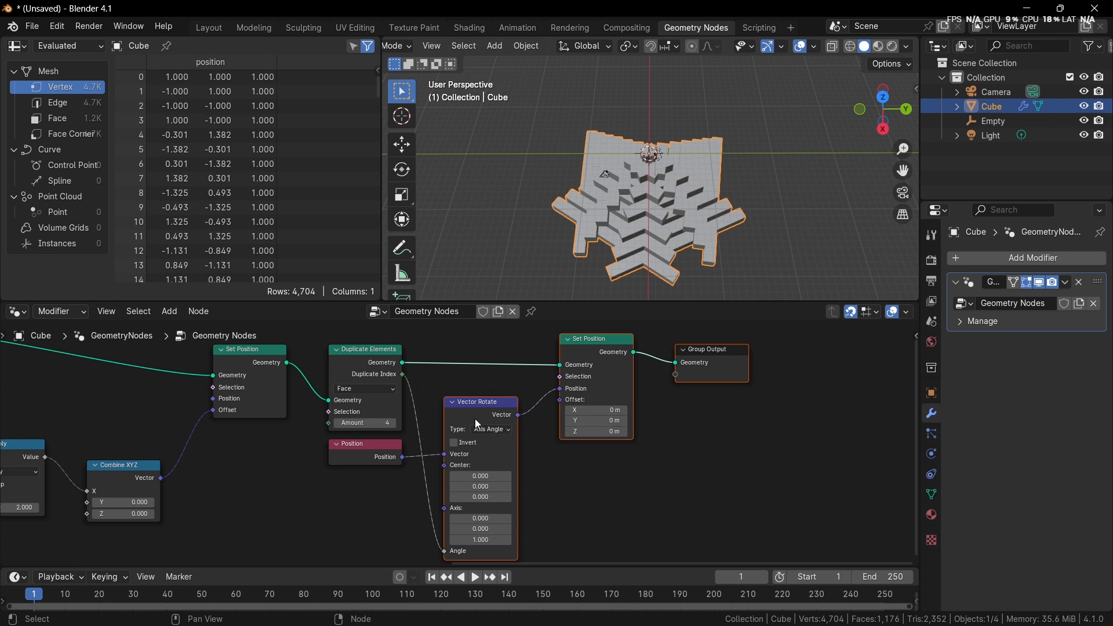
left_click_drag(476, 422, 560, 411)
Insert a copy of the Multiply node with value 2 on the link between the third Duplicate Index and the Vector Rotate's Angle
middle_click_drag(260, 447, 482, 443)
left_click(203, 441)
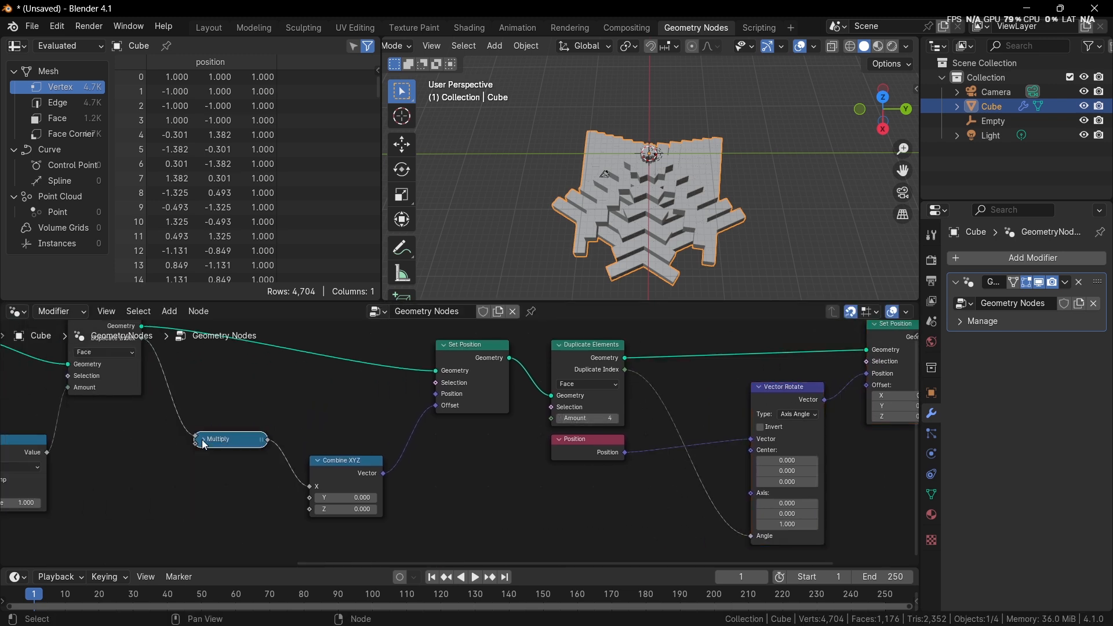
key("h")
key("shift+d")
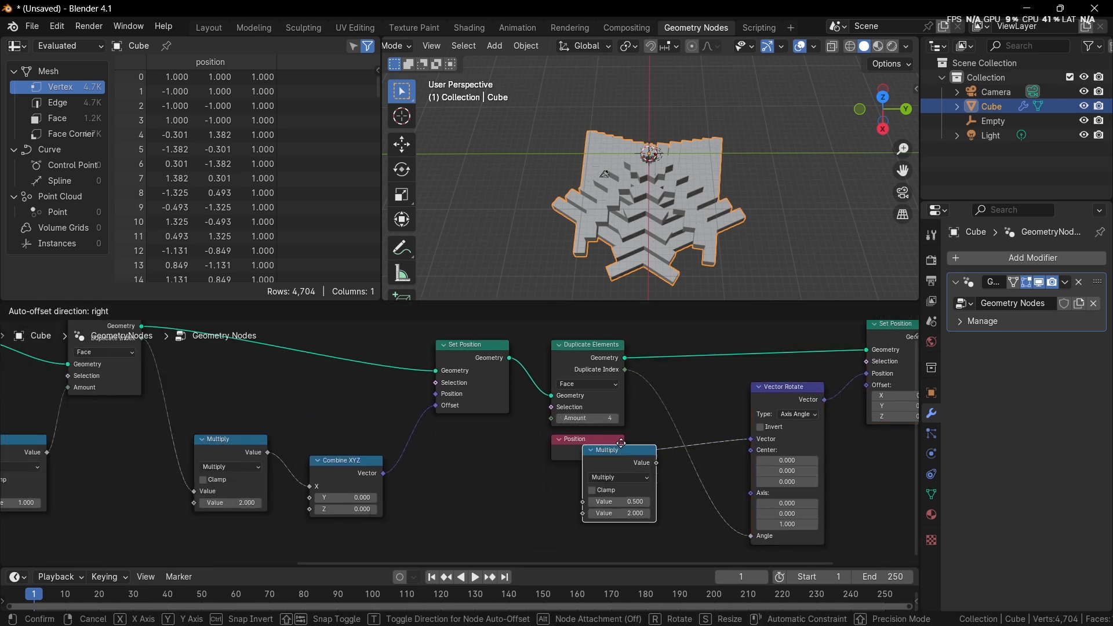
left_click(683, 430)
scroll(682, 427, "up", 1)
middle_click_drag(682, 427, 541, 417)
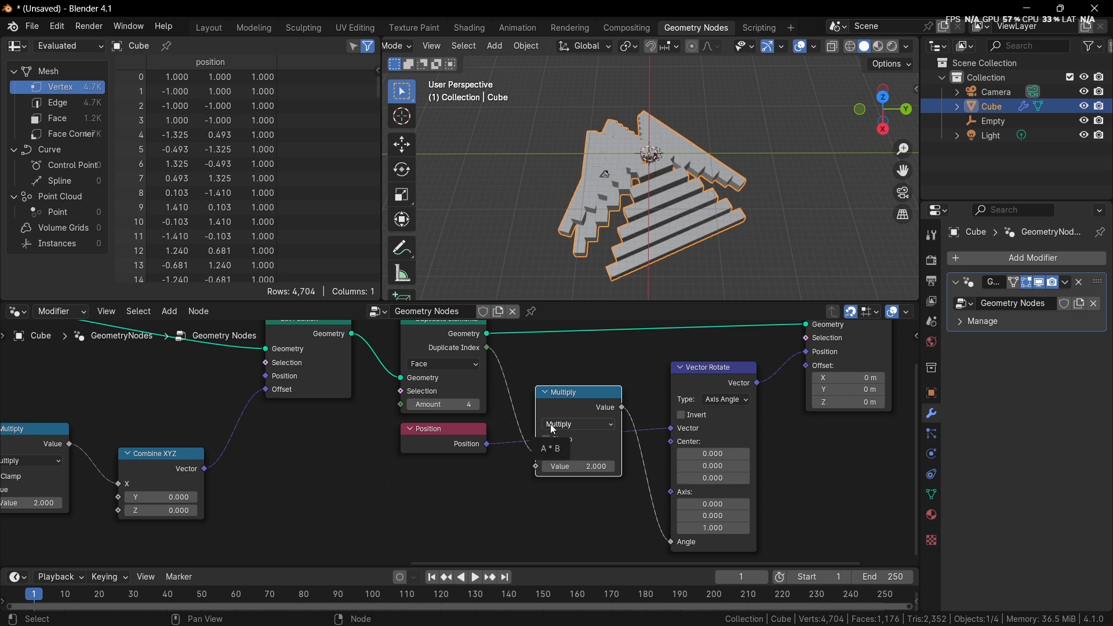
Set the second value of the Multiply node feeding the Vector Rotate's Angle to pi/2
middle_click_drag(560, 465, 460, 421)
scroll(460, 420, "up", 4)
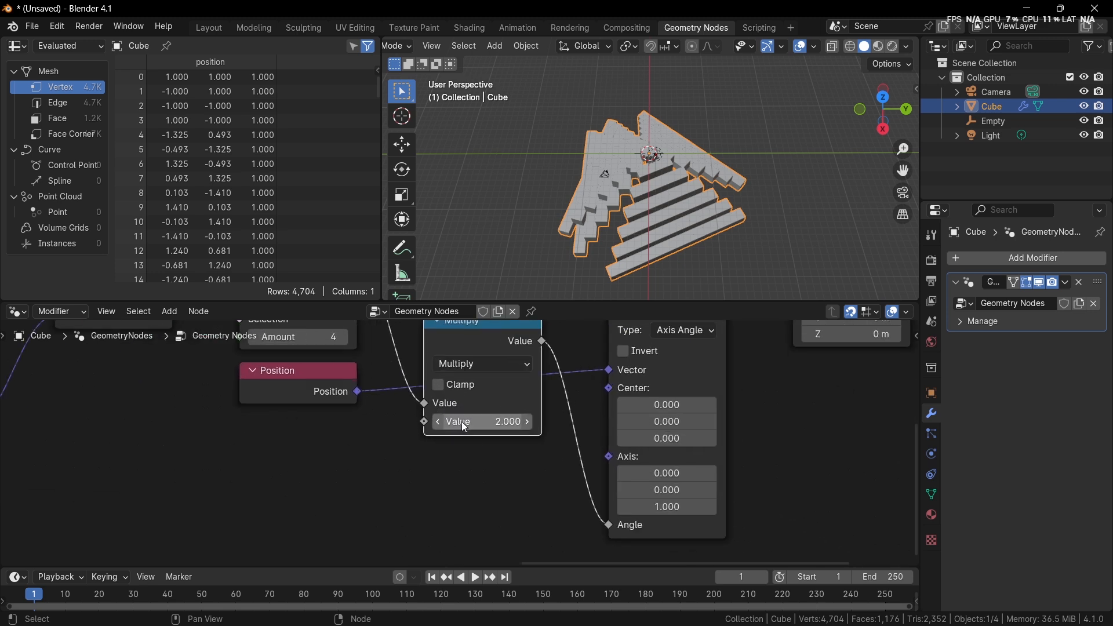
left_click(475, 421)
type("pi")
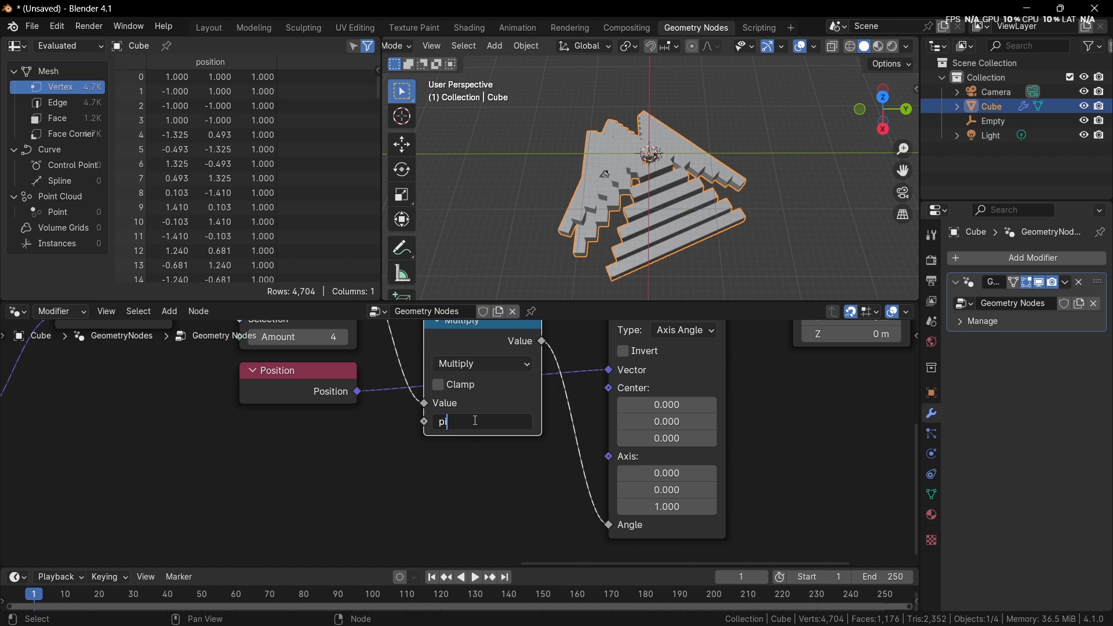
type("/2")
key("Return")
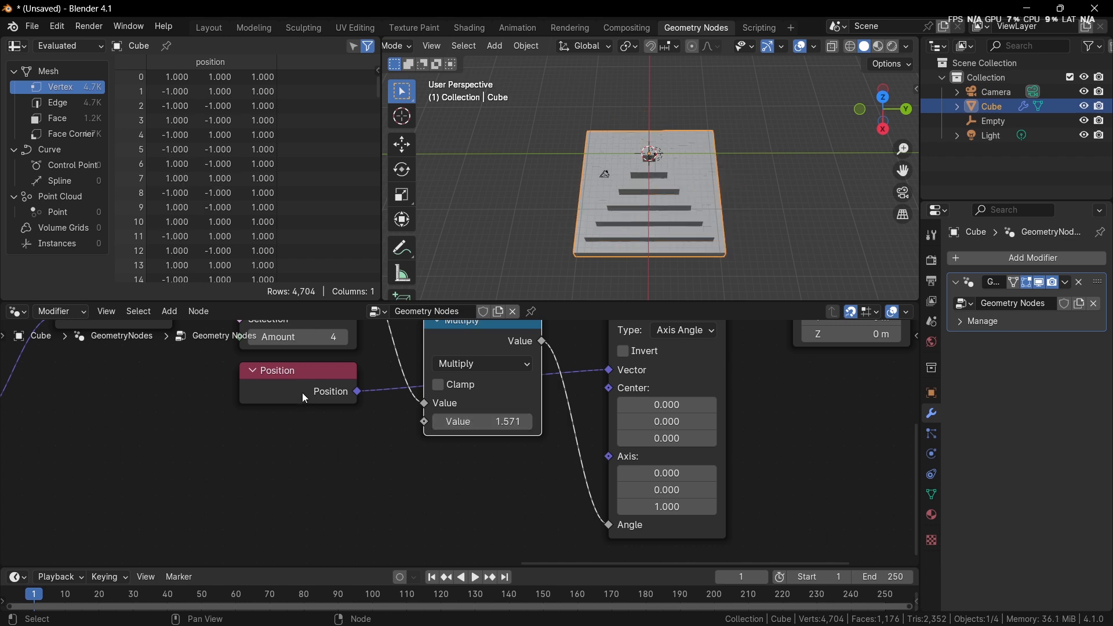
Move the Position node closer to the Vector Rotate, stacked on the upper part of the pi/2 Multiply node, and inspect the pyramid
left_click_drag(301, 392, 493, 492)
scroll(493, 491, "down", 2)
middle_click_drag(503, 504, 491, 520)
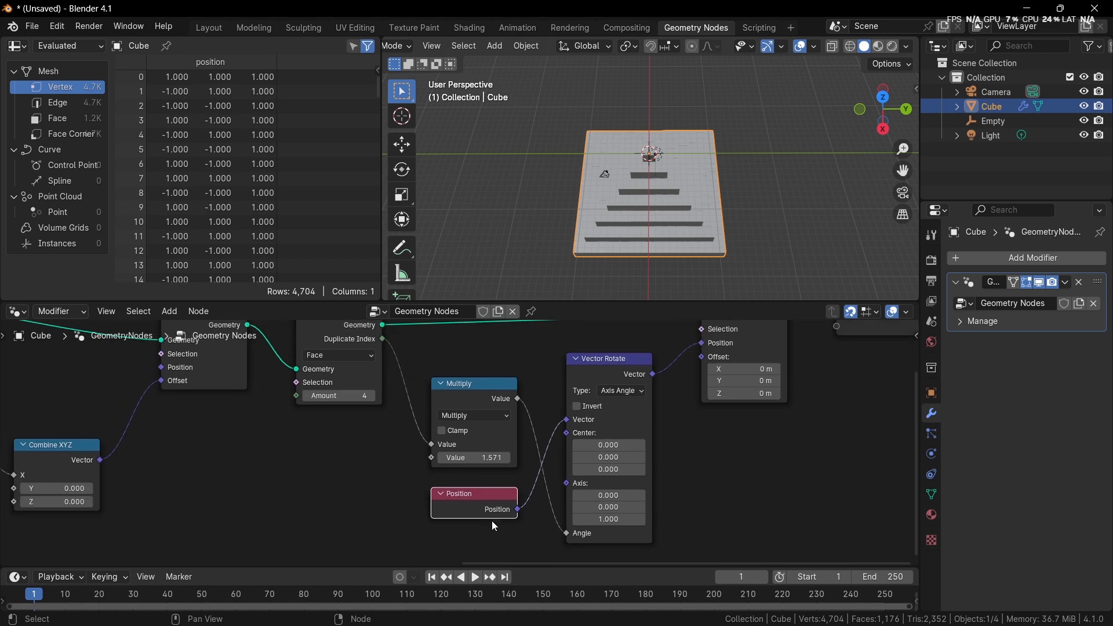
left_click_drag(492, 509, 471, 454)
scroll(440, 474, "down", 4)
middle_click_drag(439, 475, 576, 480)
scroll(464, 452, "down", 7)
middle_click_drag(368, 446, 514, 454)
middle_click_drag(614, 272, 678, 185)
middle_click_drag(683, 385, 667, 387)
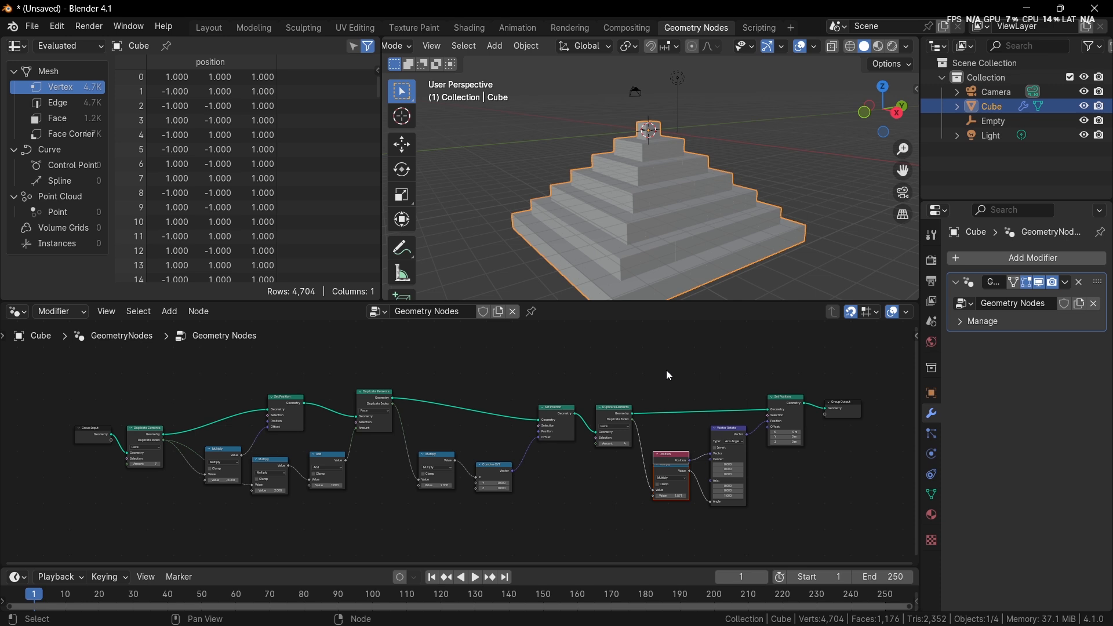
Move the Group Output node farther from the last Set Position node to make room between them
middle_click_drag(761, 432, 494, 421)
scroll(597, 400, "up", 2)
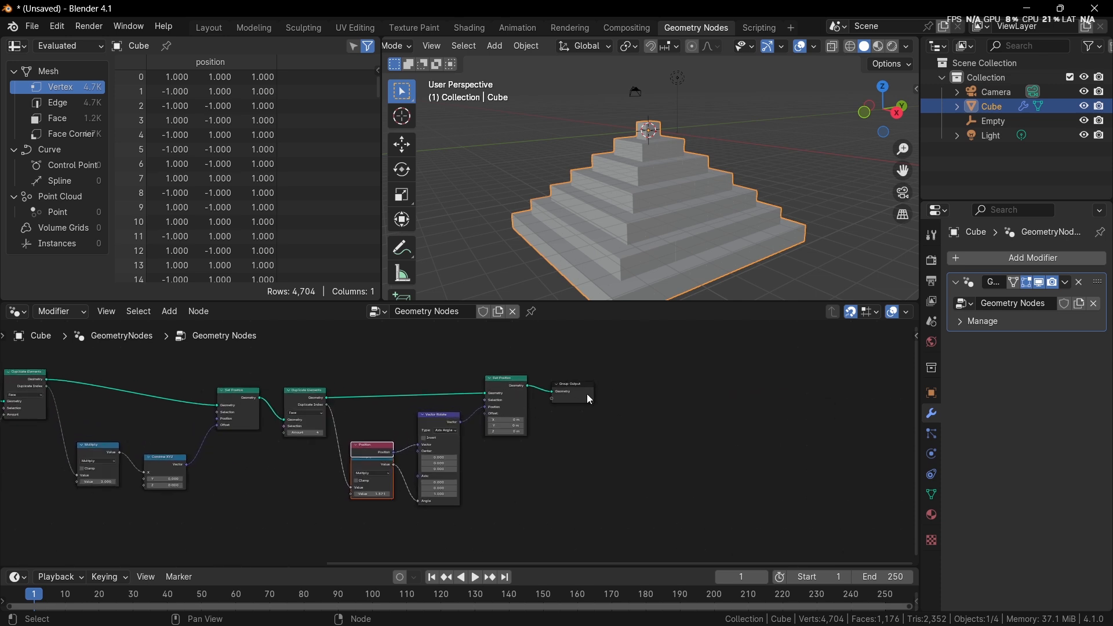
left_click_drag(588, 395, 622, 388)
scroll(626, 392, "up", 3)
key("shift+a")
type("sca")
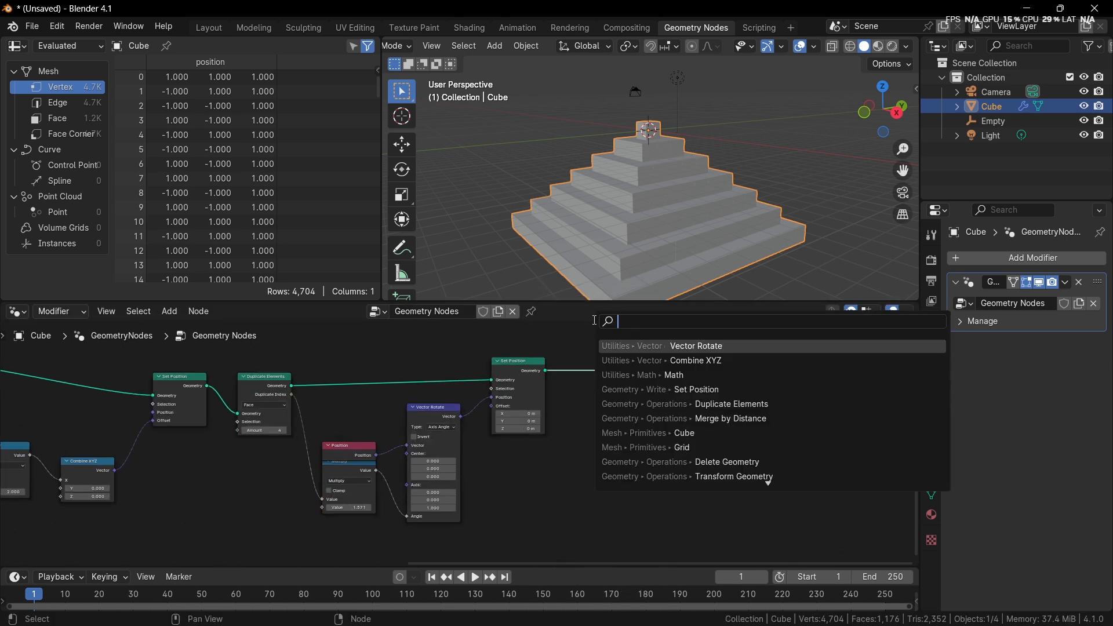
key("Return")
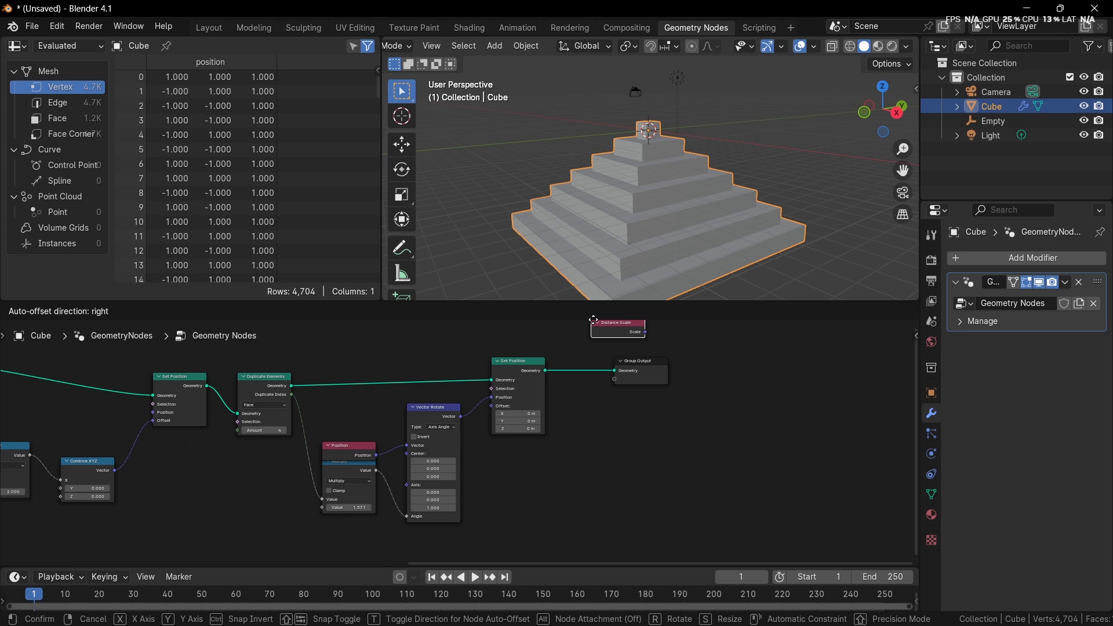
key("Escape")
Insert a Scale Elements node on the link between the last Set Position and the Group Output
key("shift+a")
type("sca")
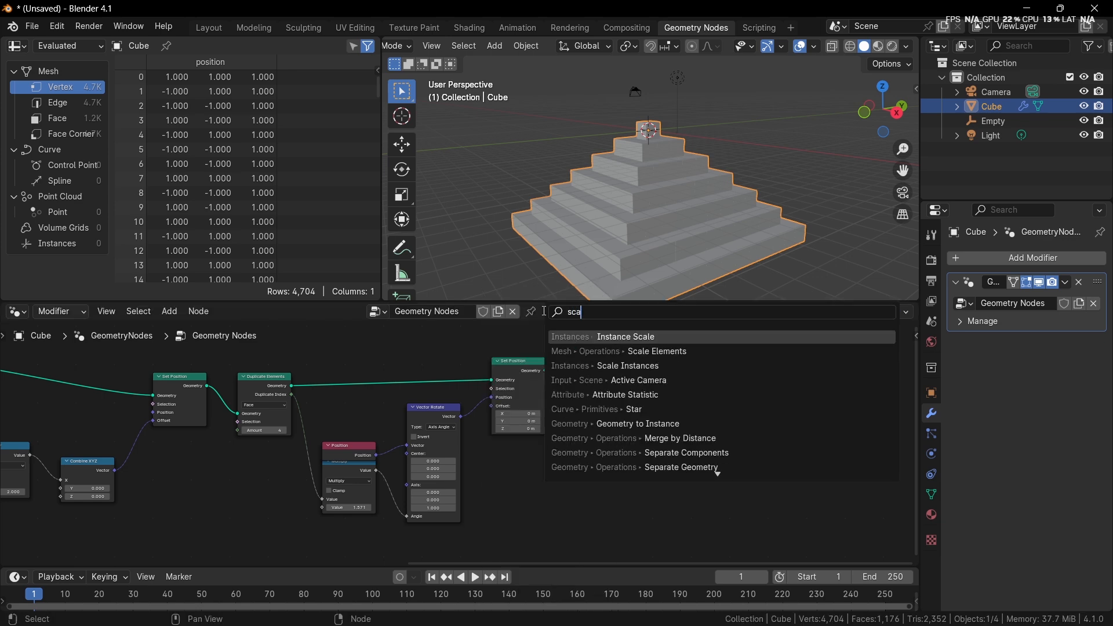
type("le elem")
key("Return")
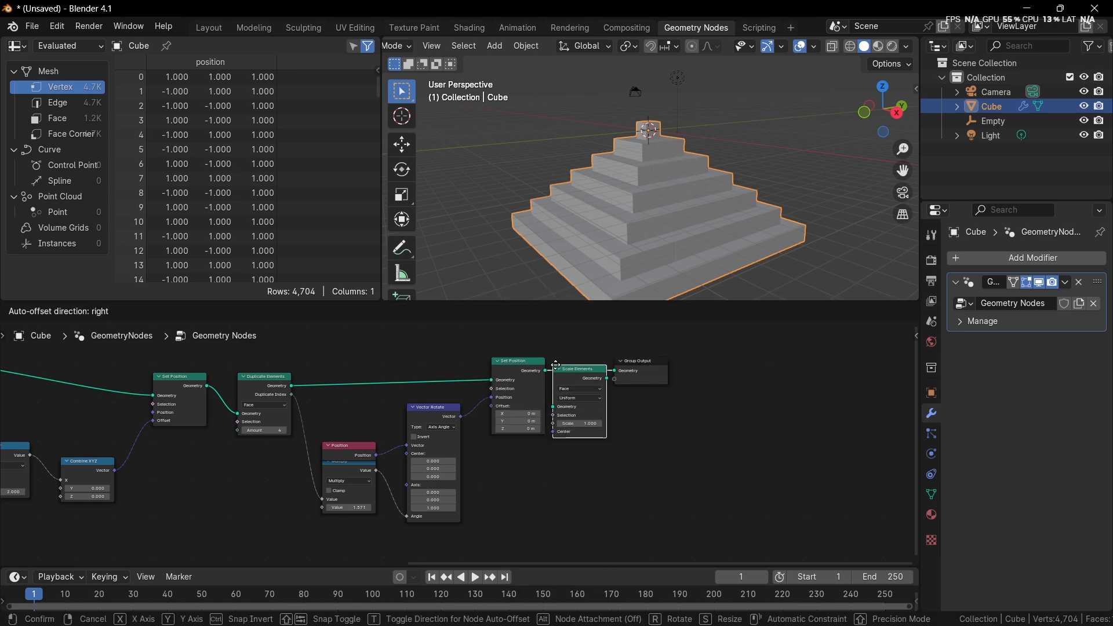
left_click(555, 365)
scroll(667, 365, "up", 3)
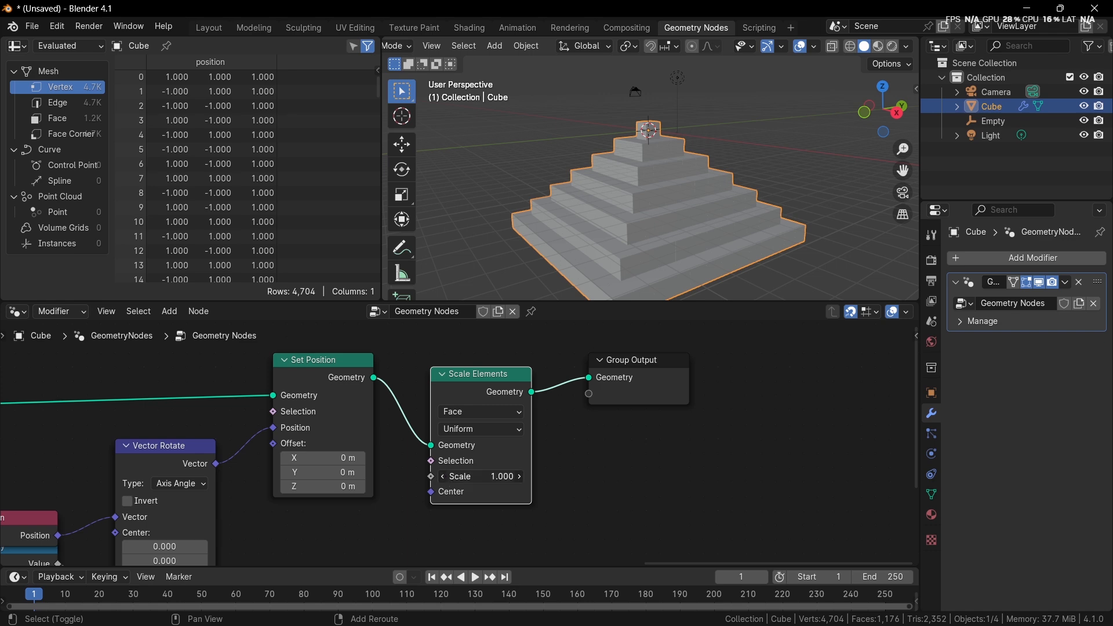
Set the Scale of the Scale Elements node to 0.580 and deselect the Cube to inspect the separated faces
left_click_drag(481, 476, 435, 476)
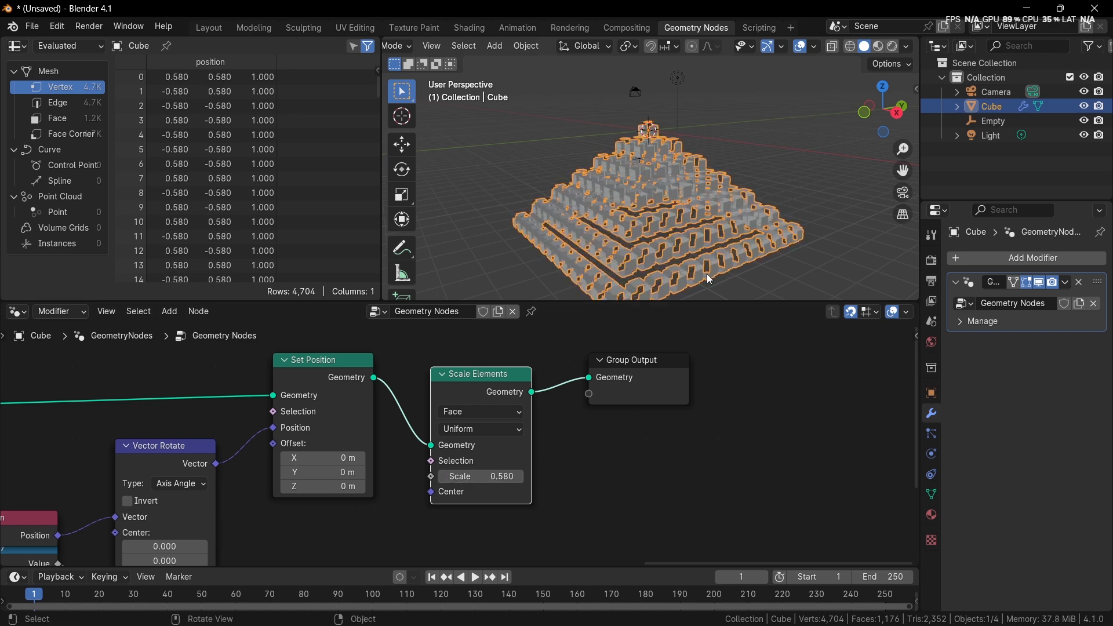
middle_click_drag(707, 275, 669, 266)
scroll(669, 266, "up", 1)
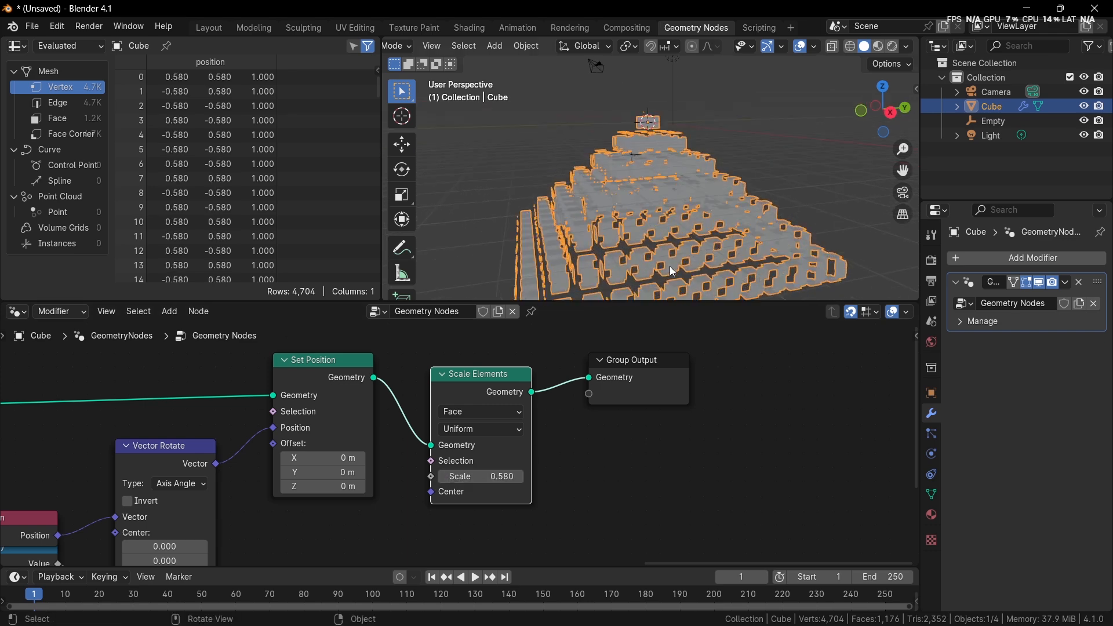
left_click(780, 174)
mouse_move(781, 174)
middle_mouse_down()
mouse_move(704, 179)
mouse_move(696, 166)
mouse_move(761, 172)
middle_mouse_up()
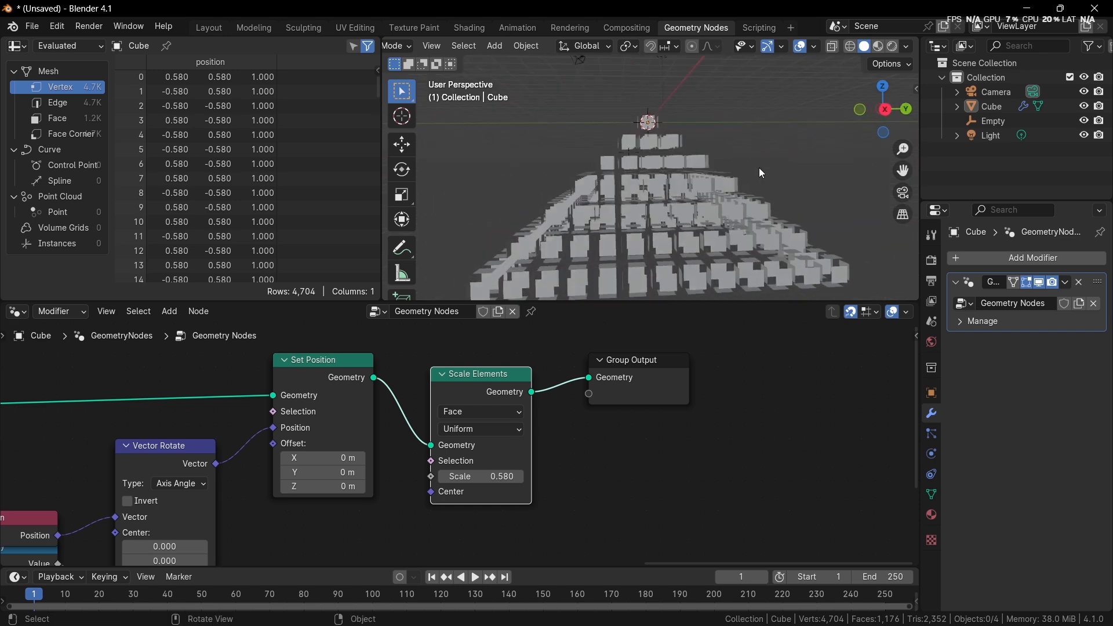
Add a Noise Texture with its Fac driving the Scale of Scale Elements, and set the noise Scale to 6.050
middle_click_drag(697, 365, 742, 305)
scroll(742, 551, "up", 3)
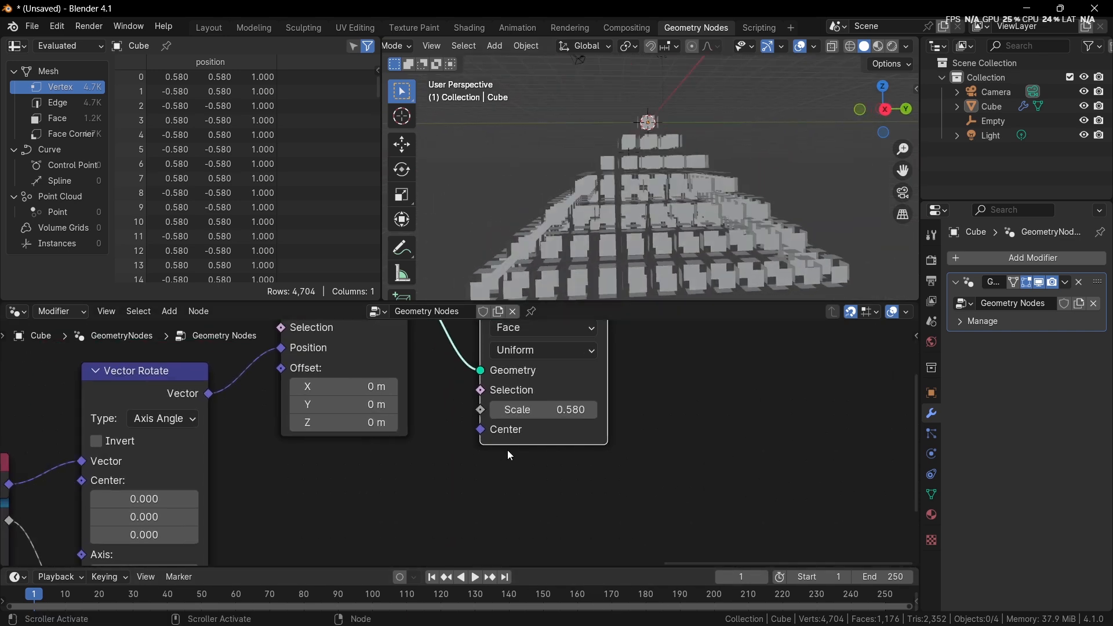
key("shift+a")
type("noise")
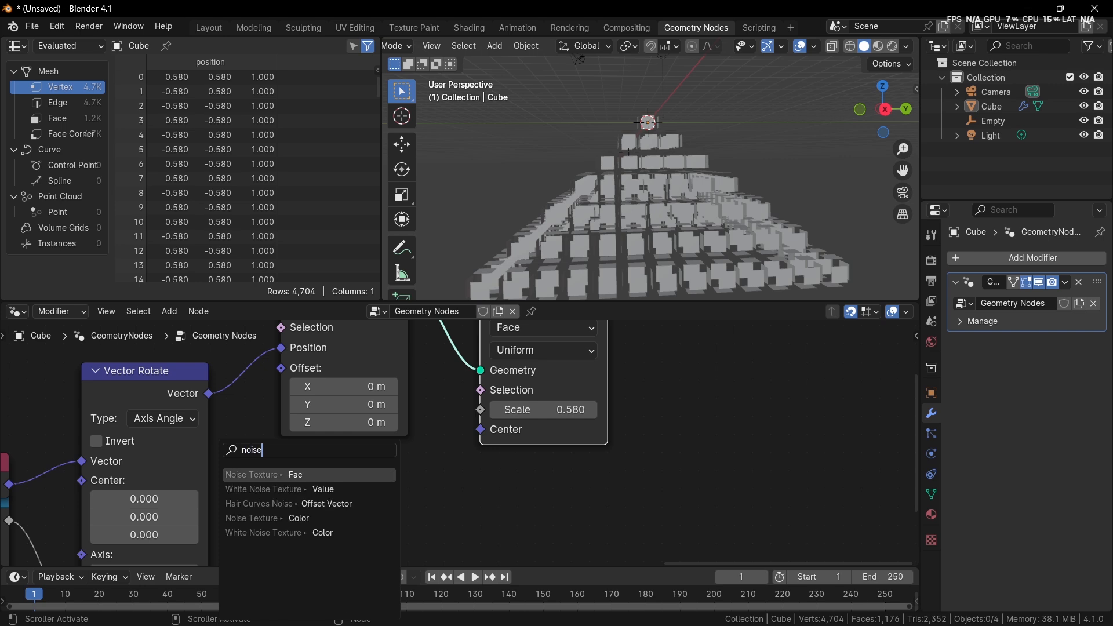
key("Return")
left_click(397, 480)
middle_click_drag(347, 557, 372, 457)
left_click_drag(371, 510, 433, 510, "shift")
middle_click_drag(411, 467, 396, 492)
Insert a Math node set to Multiply between the Noise Texture's Fac and the Scale Elements' Scale
key("shift+a")
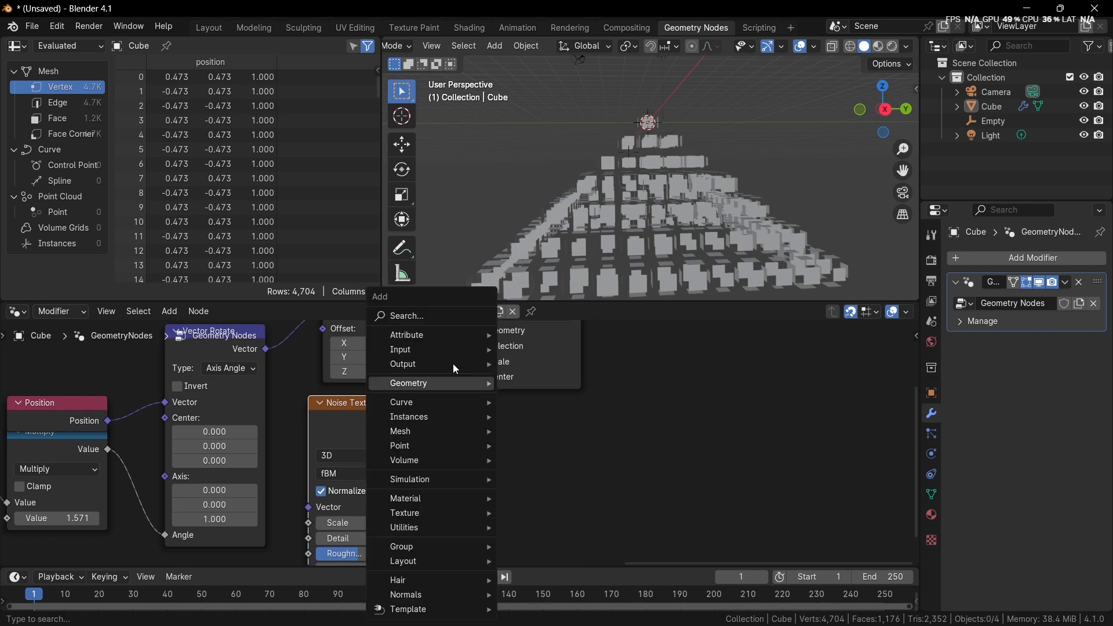
type("mul")
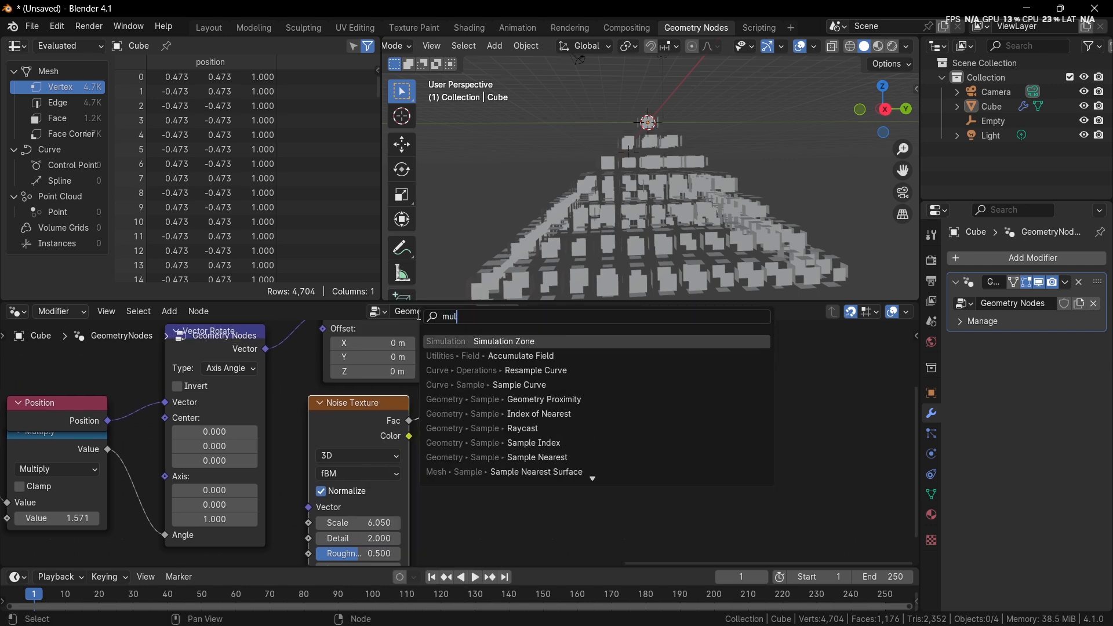
key("BackSpace")
key("BackSpace")
key("BackSpace")
type("math")
key("Return")
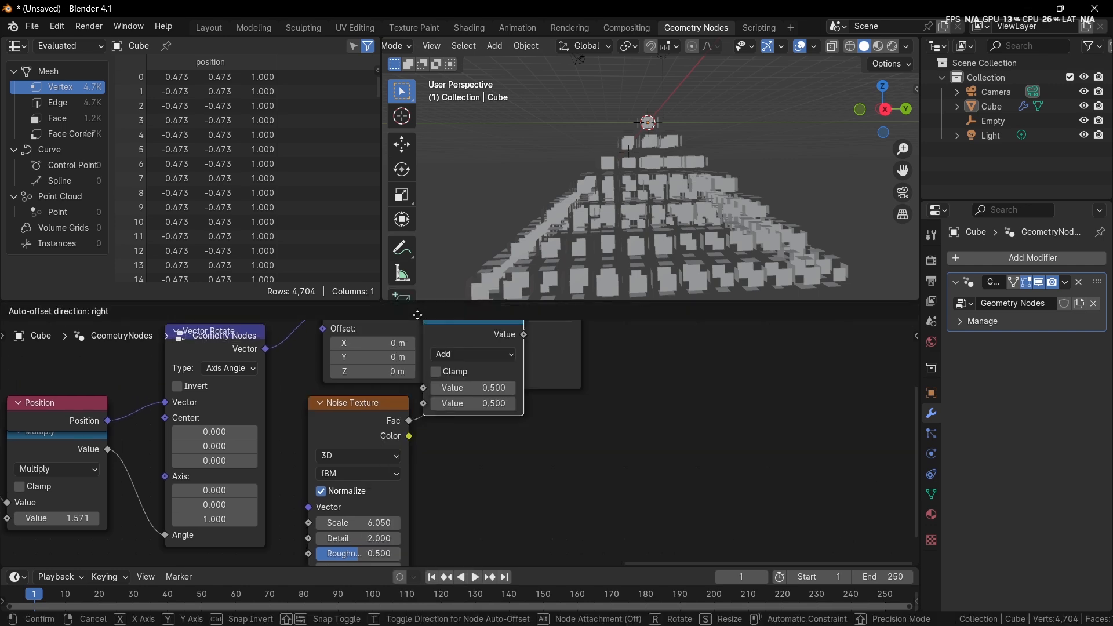
left_click(461, 376)
left_click(513, 428)
left_click(511, 280)
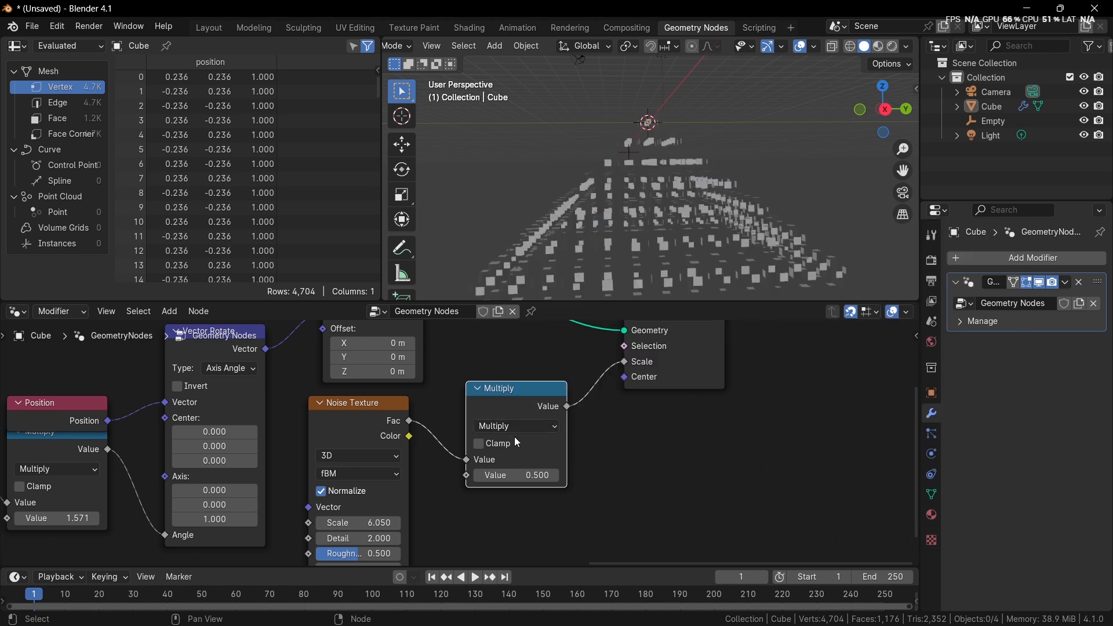
Try a value of 3.290 on the noise Multiply node, set the Noise Texture's Scale to 2.600, and settle on a Multiply value of 0.660
left_click_drag(514, 476, 752, 334)
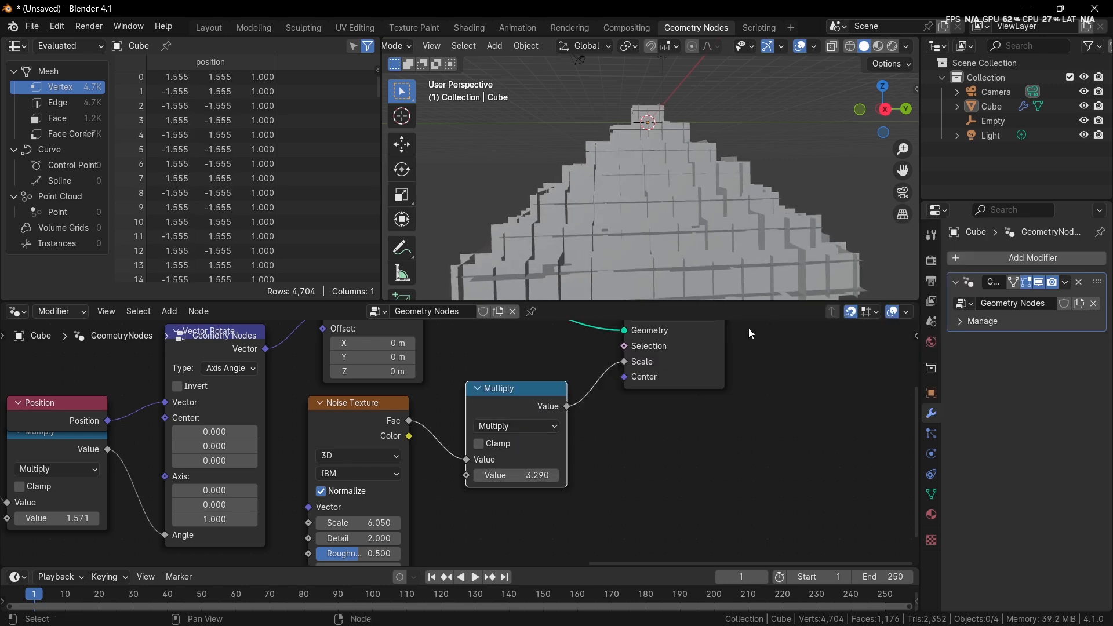
scroll(758, 255, "down", 2)
middle_click_drag(758, 249, 783, 248)
middle_click_drag(490, 463, 497, 425)
scroll(482, 419, "up", 2)
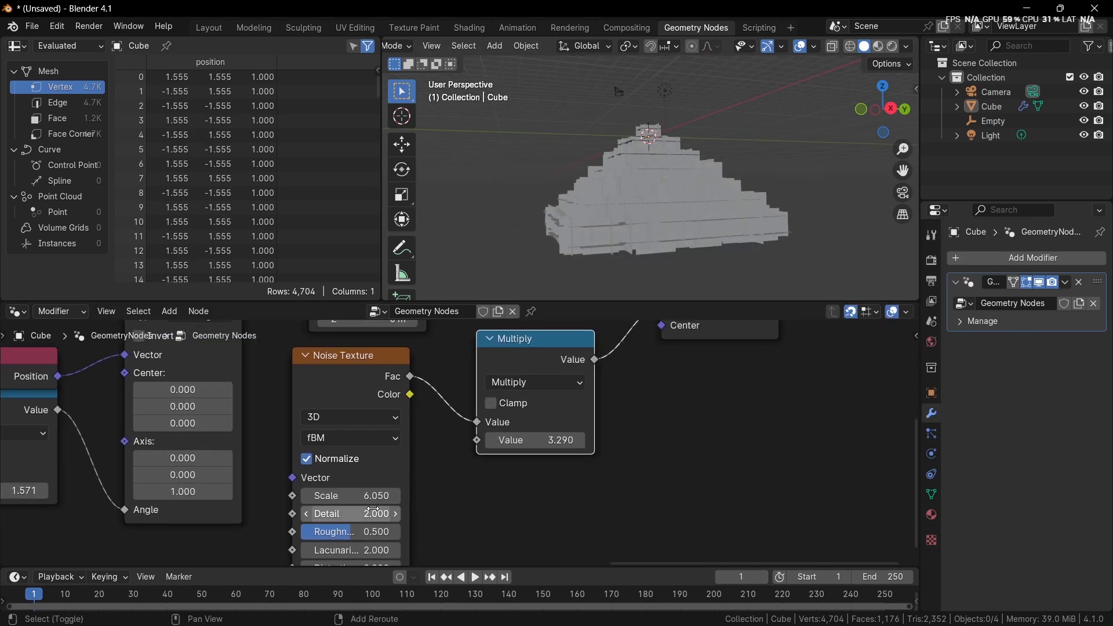
left_click_drag(371, 496, 327, 496)
left_click_drag(537, 441, 436, 442)
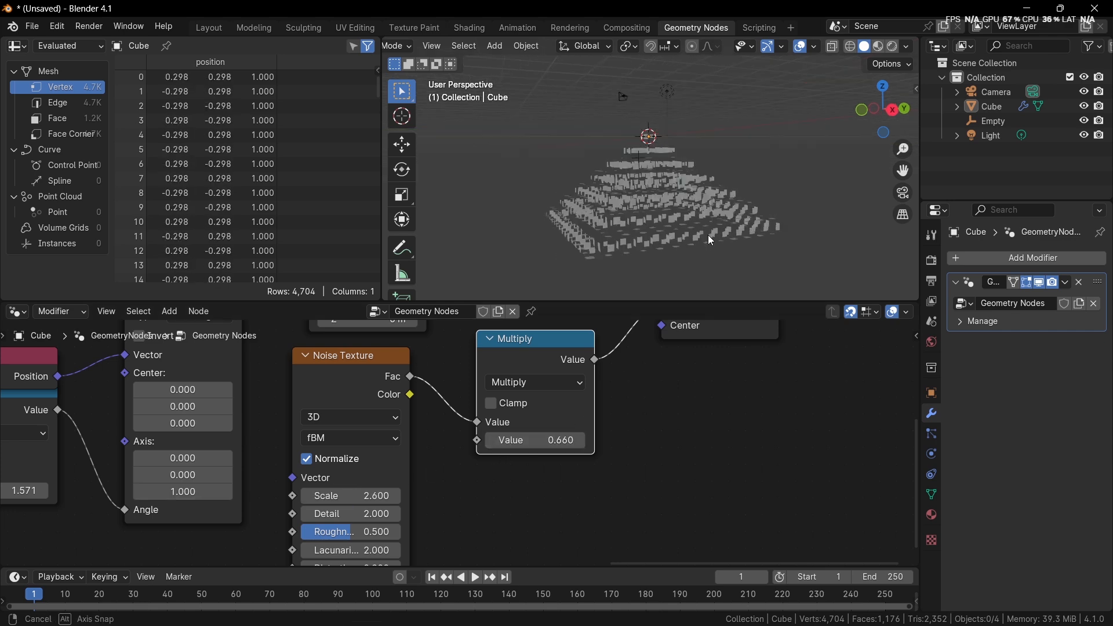
Insert an Extrude Mesh node between Scale Elements and Group Output and set its Offset Scale to 0.040
middle_click_drag(709, 240, 473, 450)
scroll(572, 343, "down", 1)
key("shift+a")
type("e")
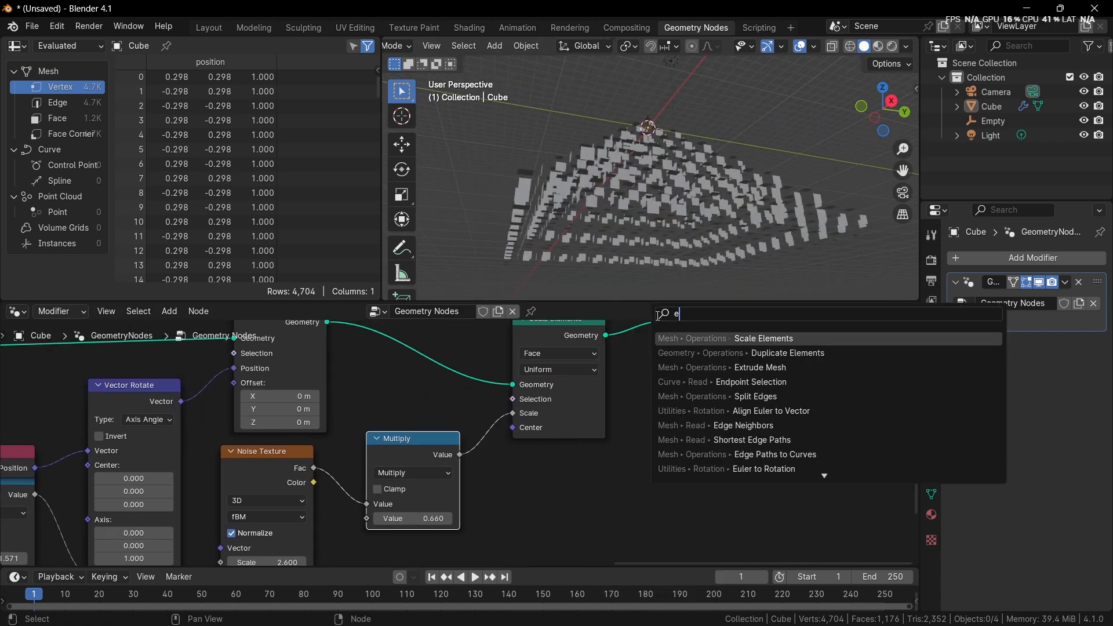
type("x")
key("Return")
left_click(631, 325)
middle_click_drag(687, 242, 684, 253)
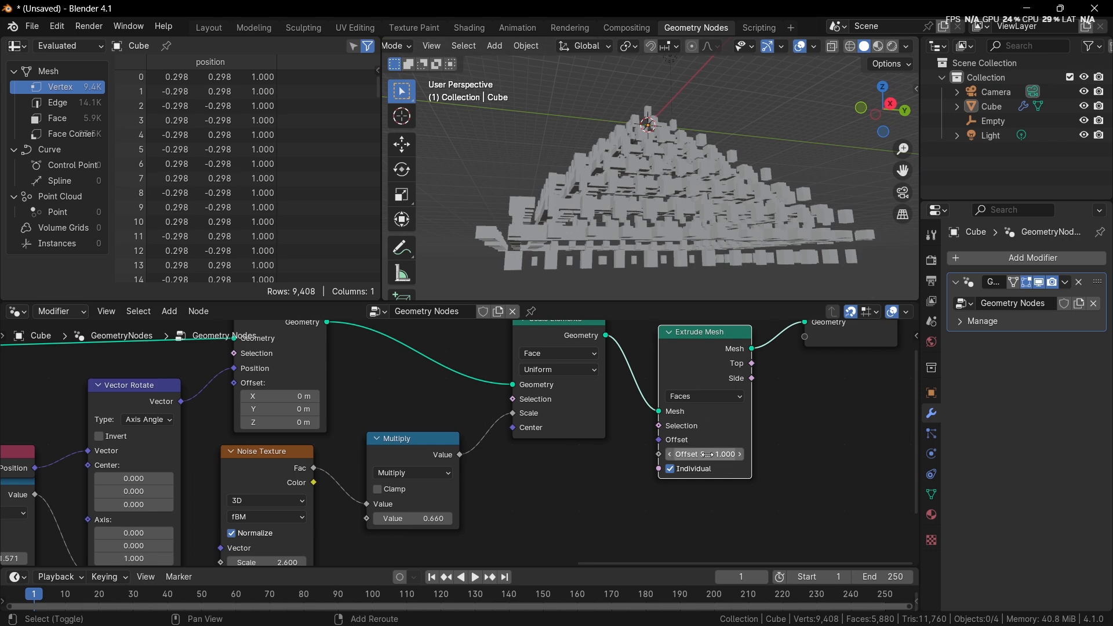
left_click_drag(706, 454, 614, 455)
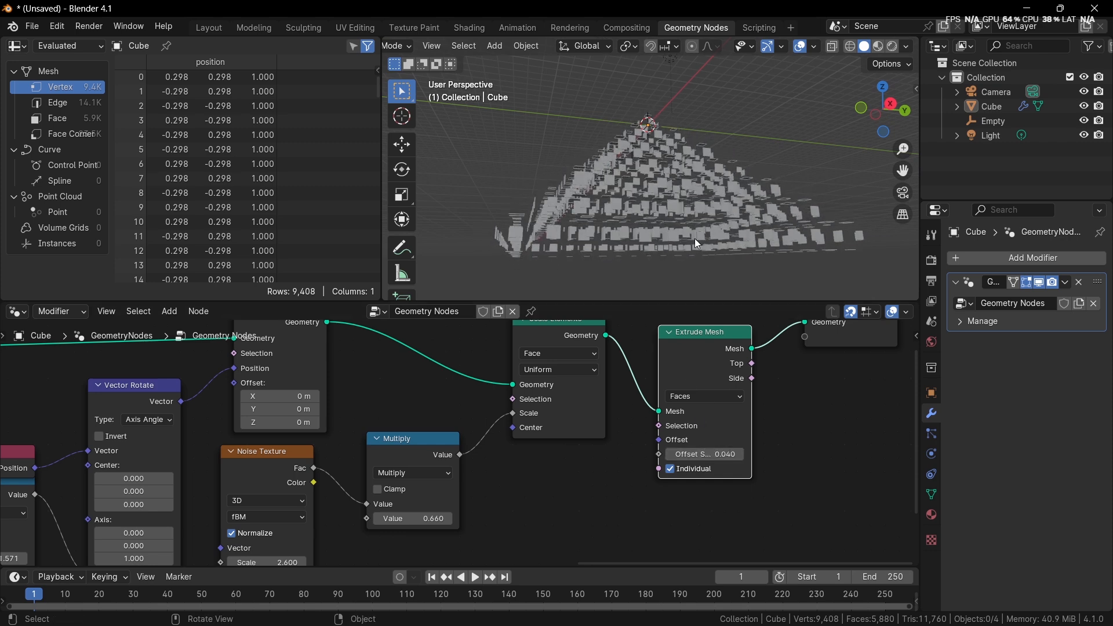
middle_click_drag(697, 243, 664, 276)
scroll(601, 385, "down", 1)
middle_click_drag(600, 385, 556, 404)
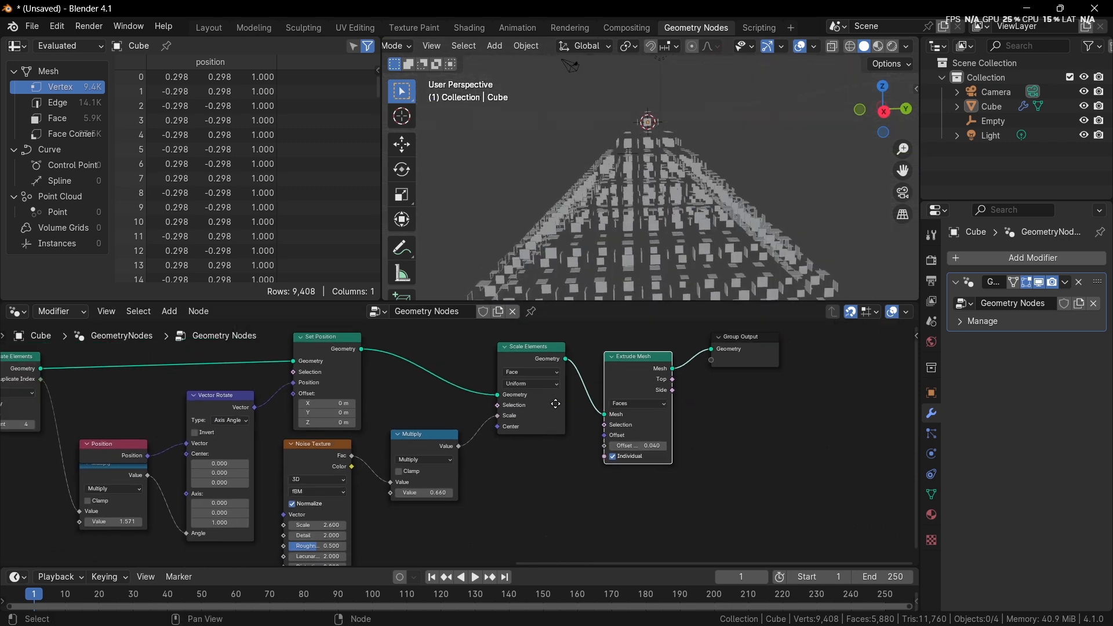
Remove the Noise Texture, its Multiply node and the Extrude Mesh node while keeping Scale Elements connected to the Group Output
scroll(452, 426, "up", 1)
left_click(327, 442)
left_click(429, 437, "shift")
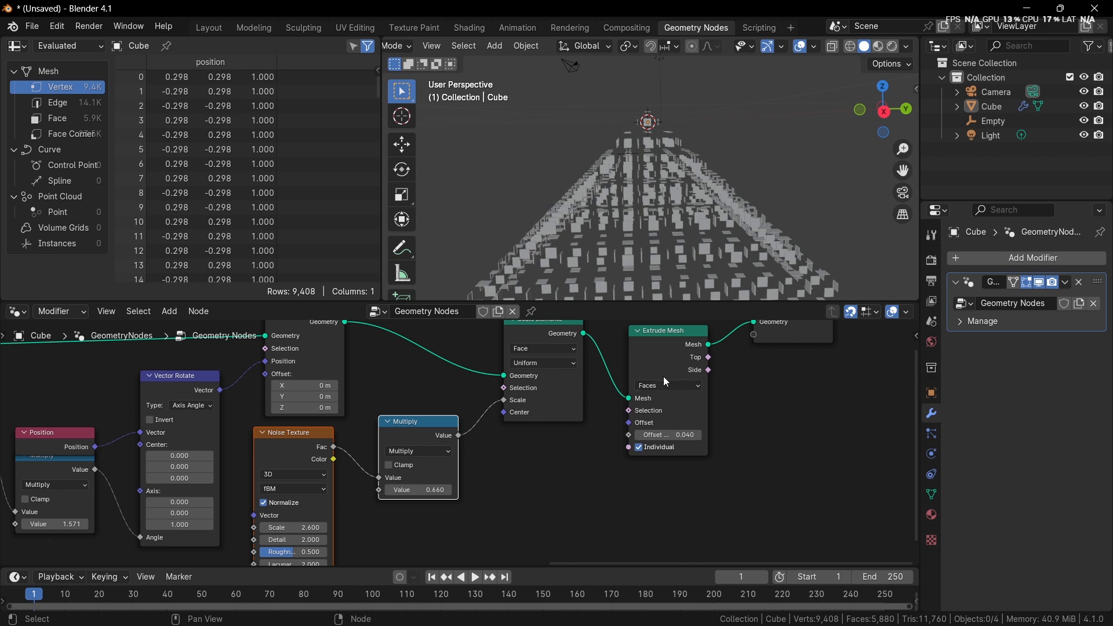
left_click(682, 367, "shift")
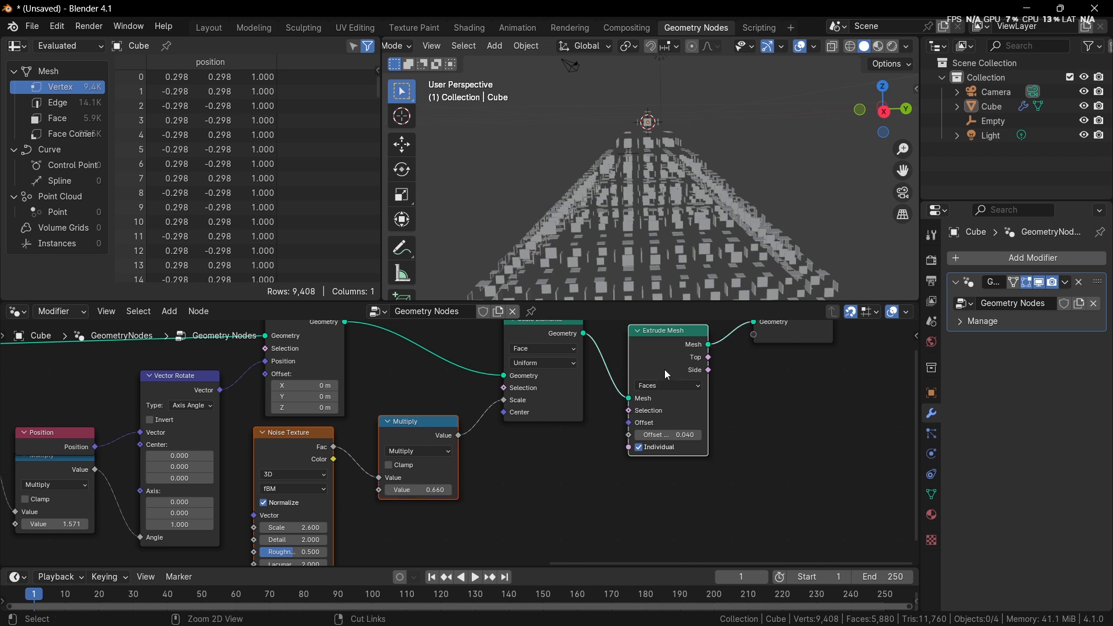
key("ctrl+x")
middle_click_drag(559, 391, 576, 456)
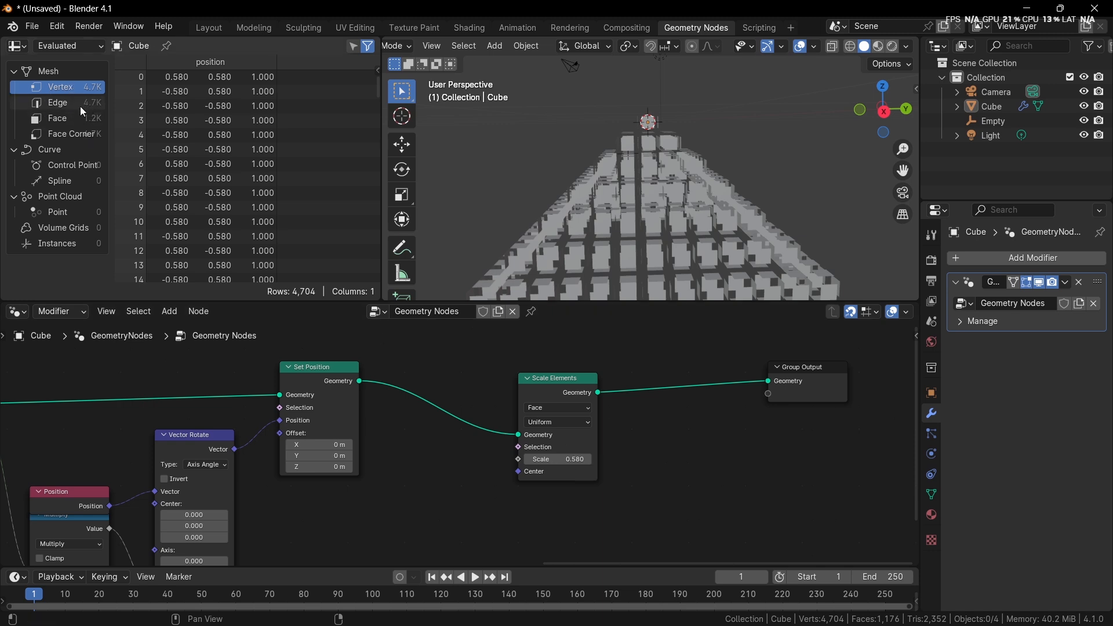
Insert a Merge by Distance node after the last Set Position and detach the Scale Elements node from the geometry chain
scroll(453, 387, "up", 1)
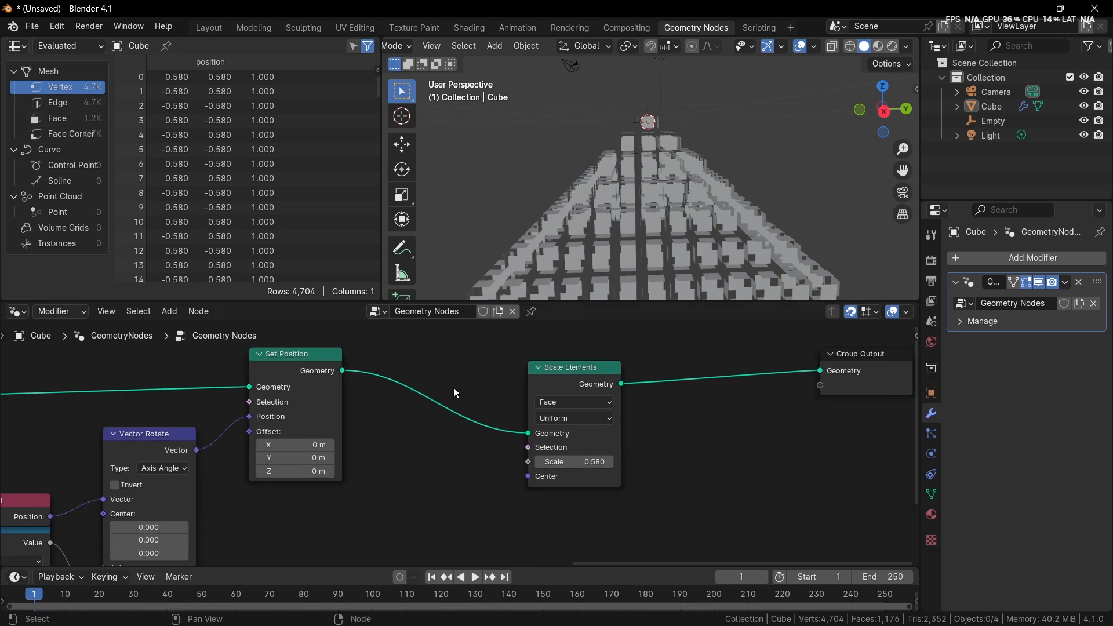
key("shift+a")
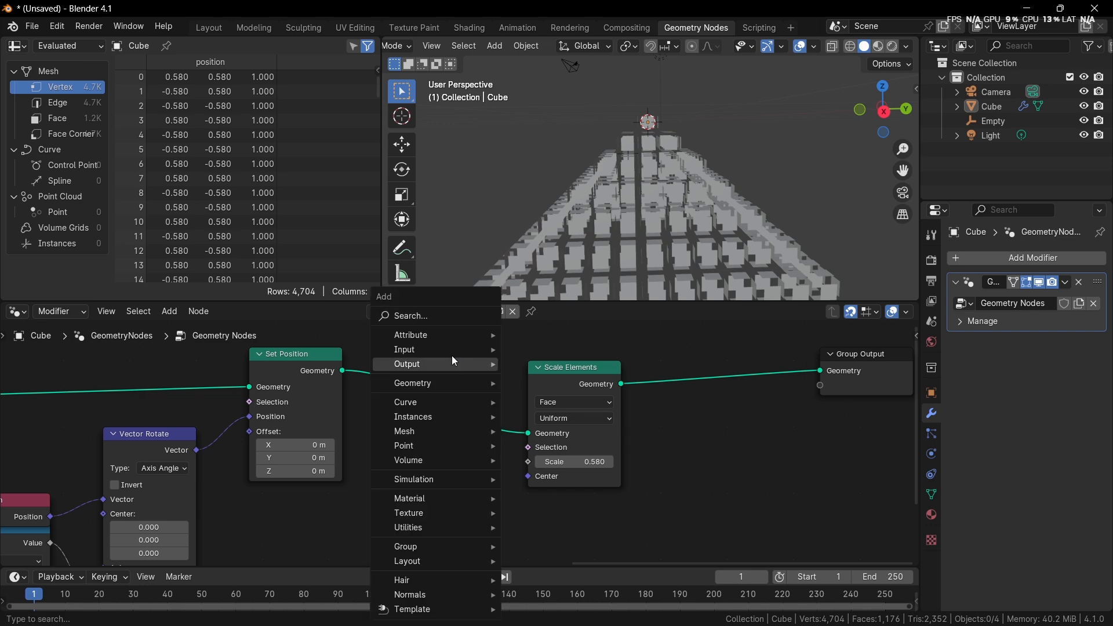
left_click(427, 315)
type("merge")
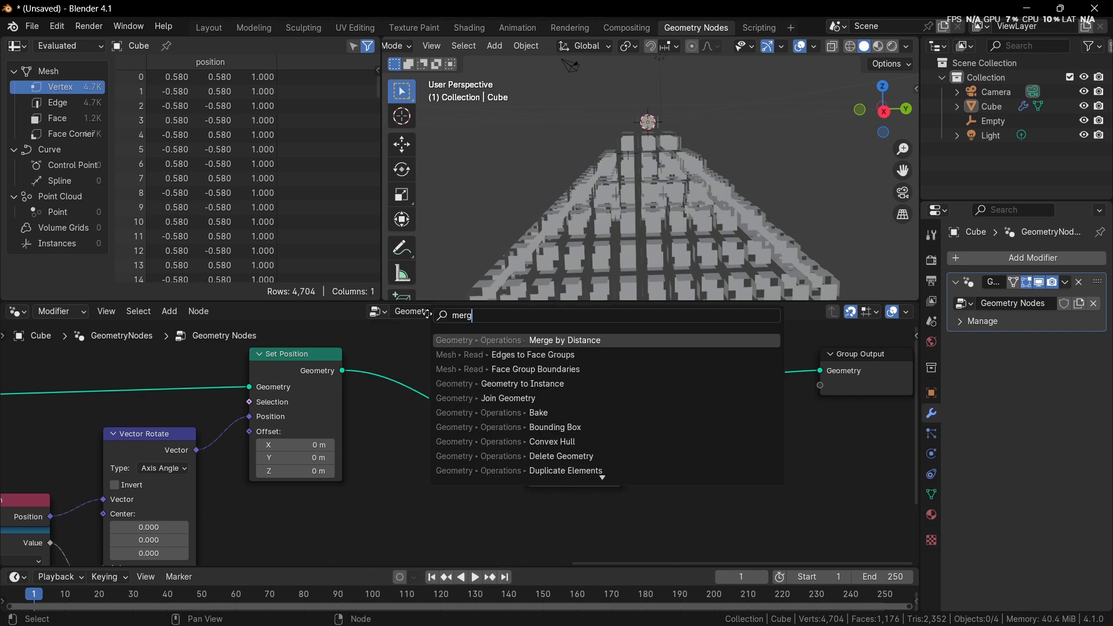
key("Return")
left_click(409, 358)
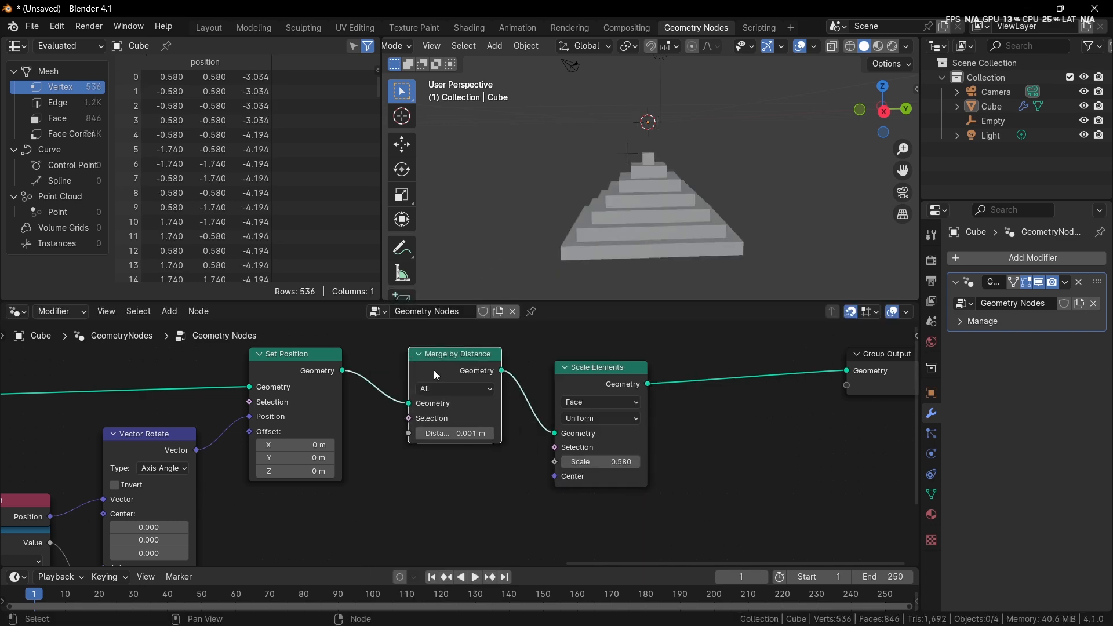
left_click_drag(595, 378, 595, 458, "alt")
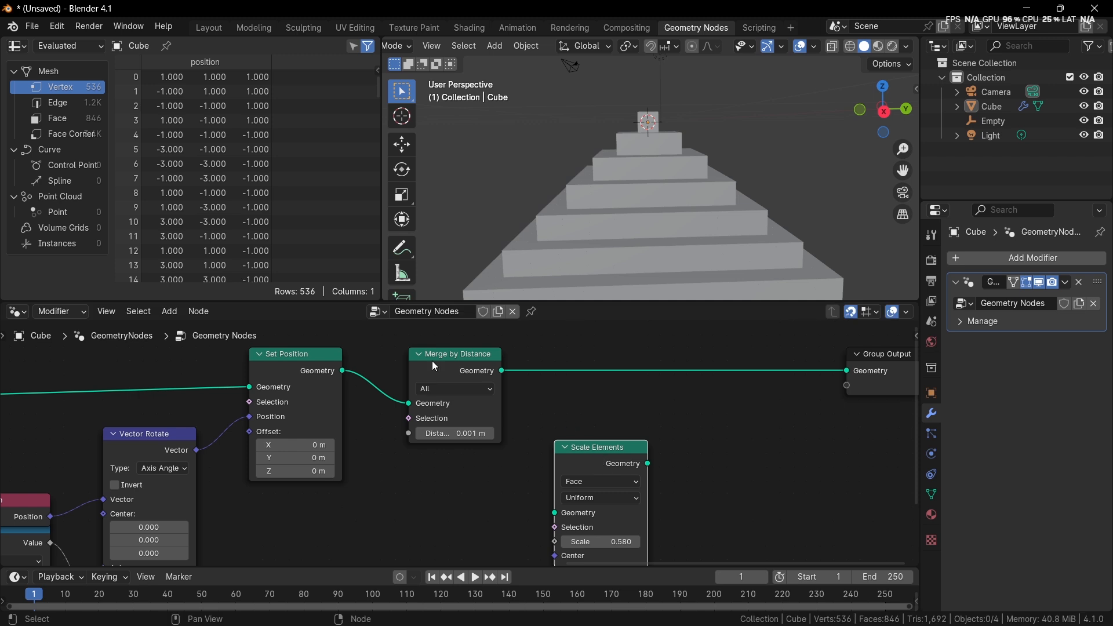
Detach Merge by Distance from the geometry chain and reinsert it after the last Set Position to compare the vertex counts
left_click_drag(457, 372, 442, 451, "alt")
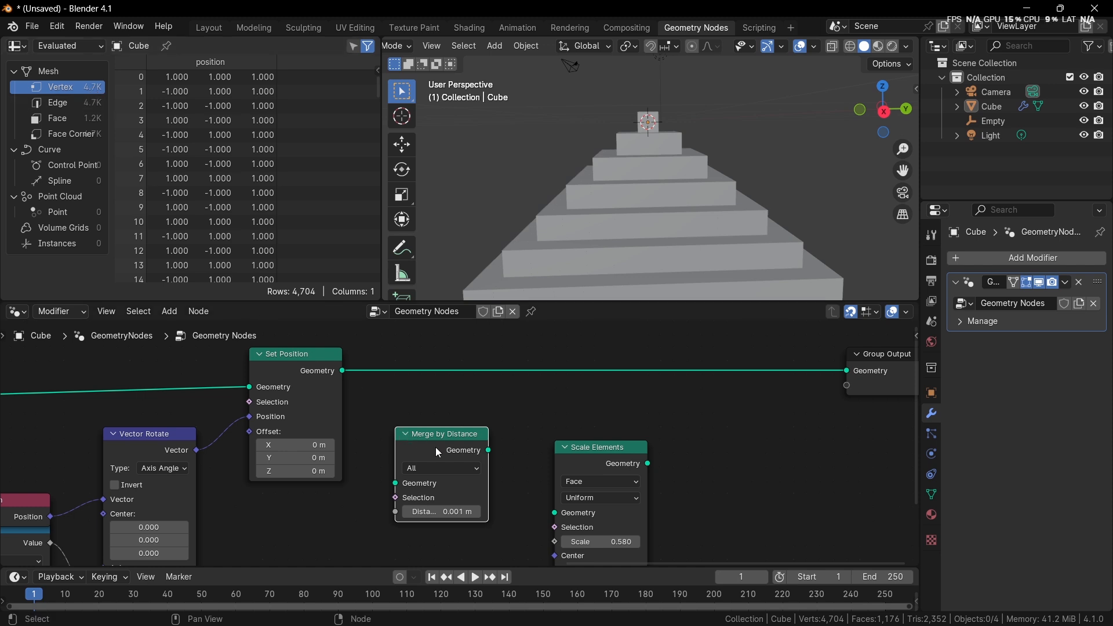
left_click_drag(454, 451, 451, 379)
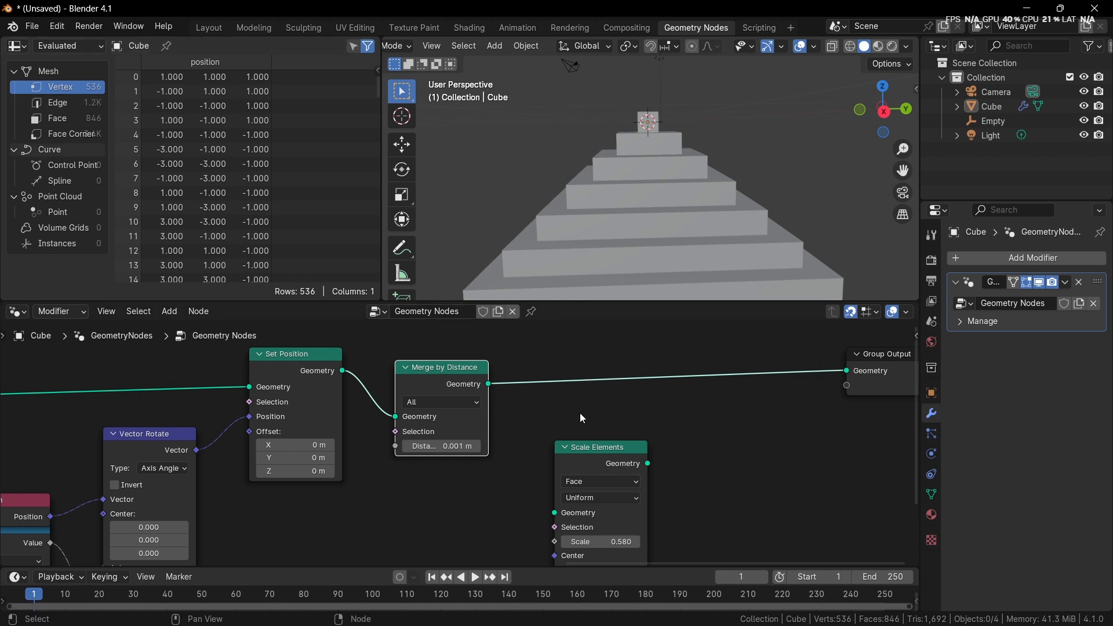
mouse_move(452, 380)
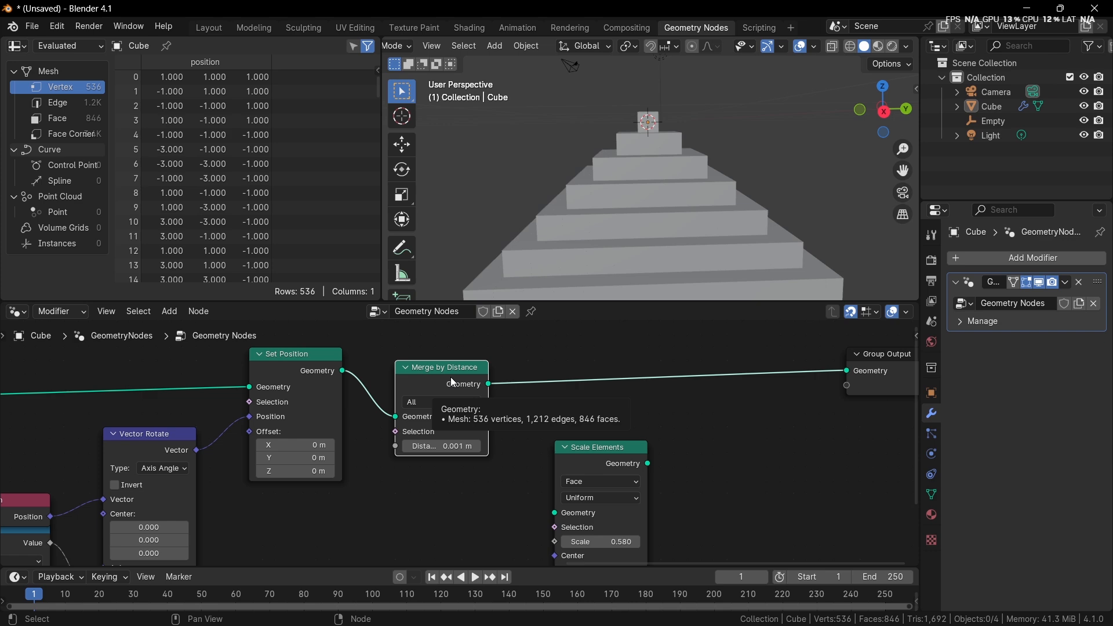
Detach Merge by Distance and insert a Transform Geometry node between the last Set Position and the Group Output
key("shift+a")
type("tra")
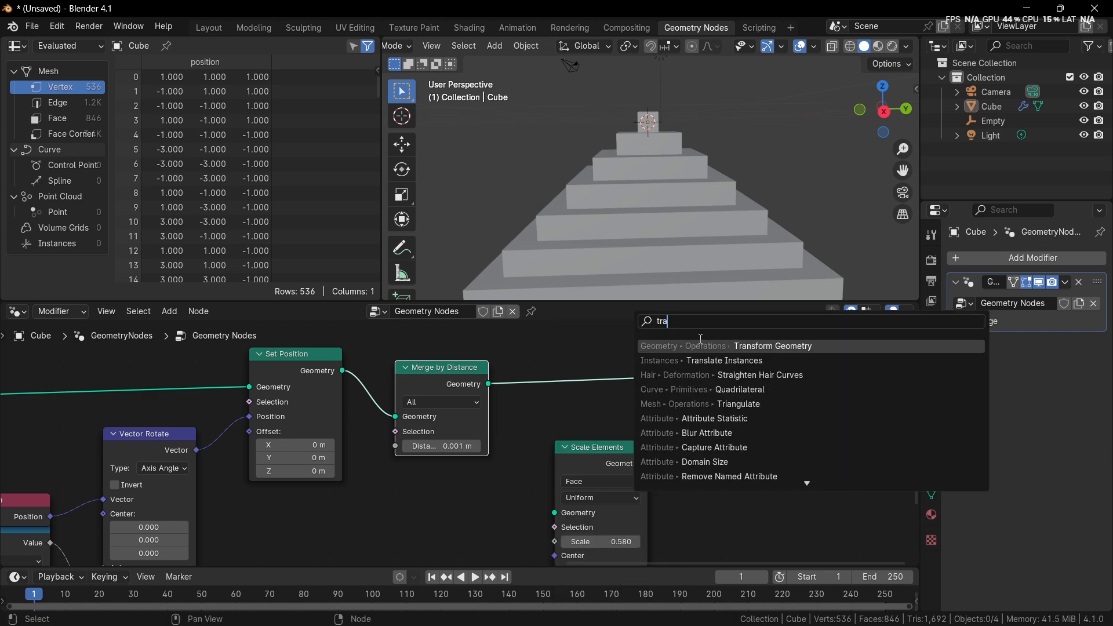
key("Return")
left_click(718, 446)
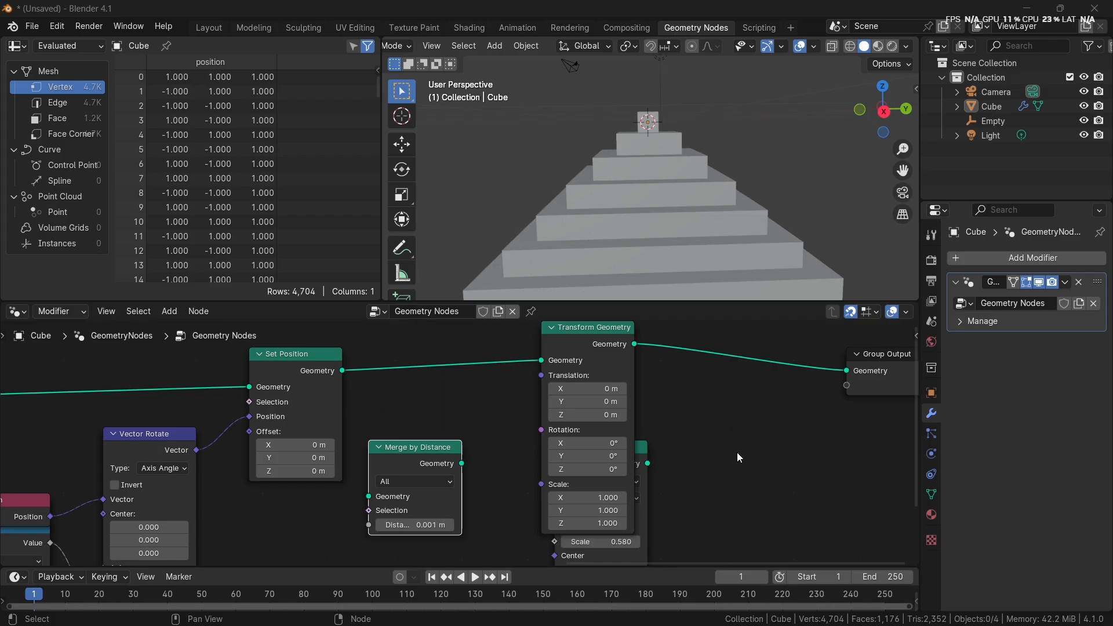
middle_click_drag(730, 459, 727, 439)
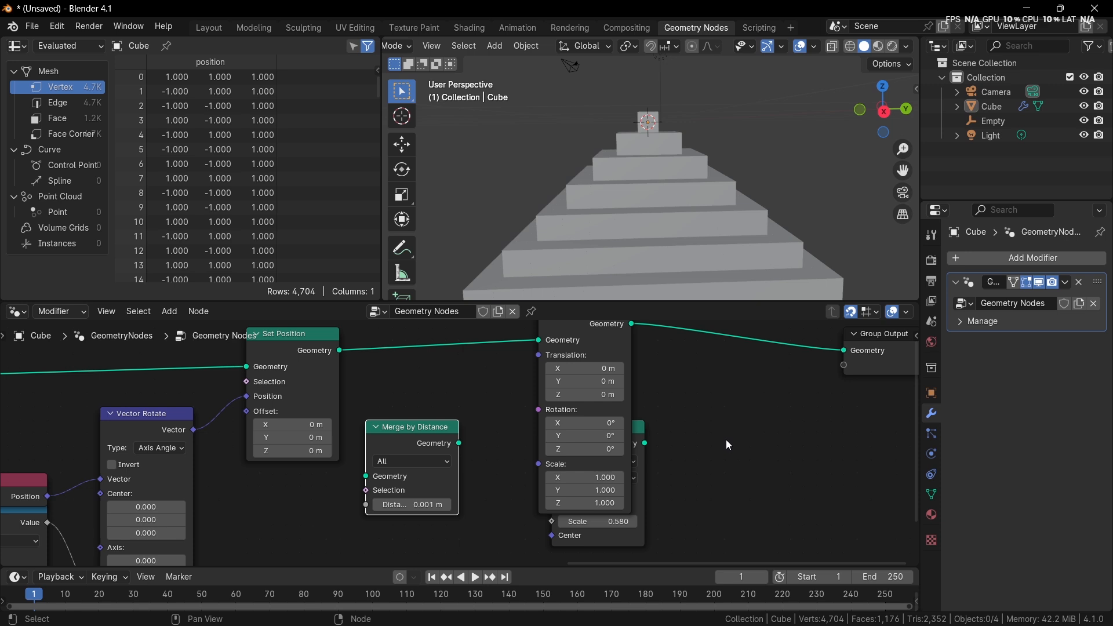
Delete the unconnected Merge by Distance and Scale Elements nodes and move Transform Geometry close to the last Set Position
middle_click_drag(677, 394, 649, 451)
middle_click_drag(608, 505, 604, 445)
left_click(605, 445)
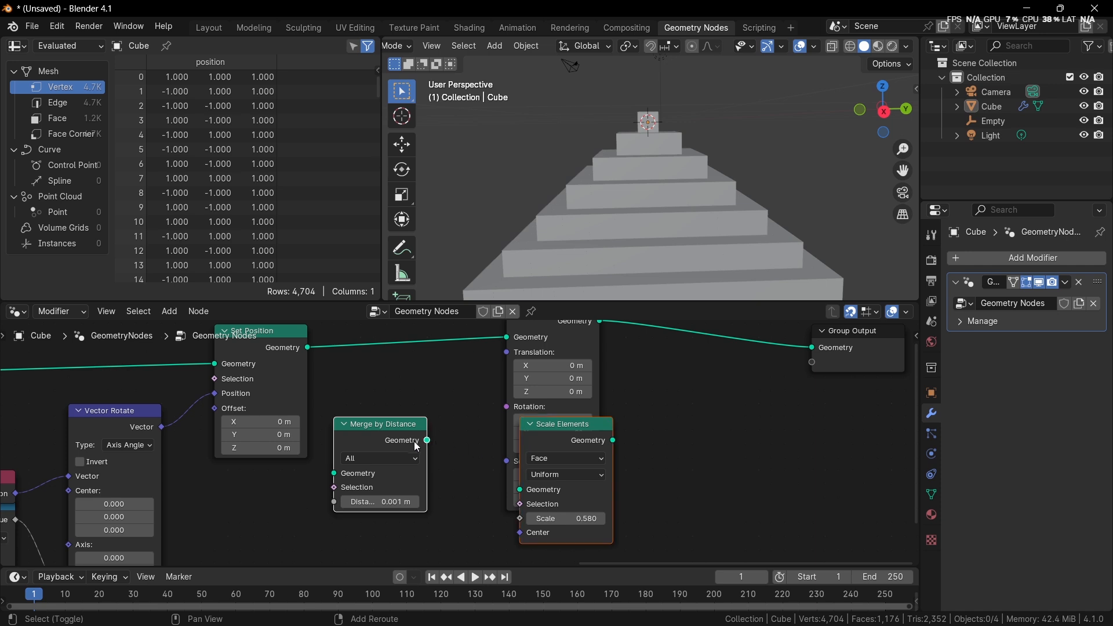
key("x")
middle_click_drag(579, 460, 582, 491)
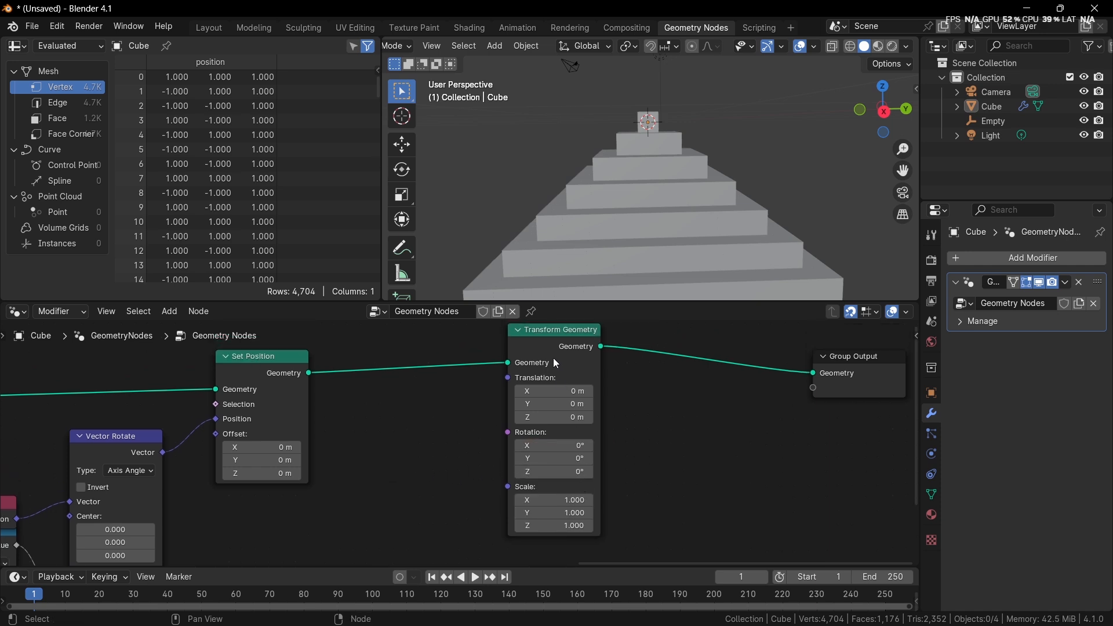
left_click_drag(555, 363, 426, 390)
Insert a Set Material node between Transform Geometry and the Group Output
key("shift+a")
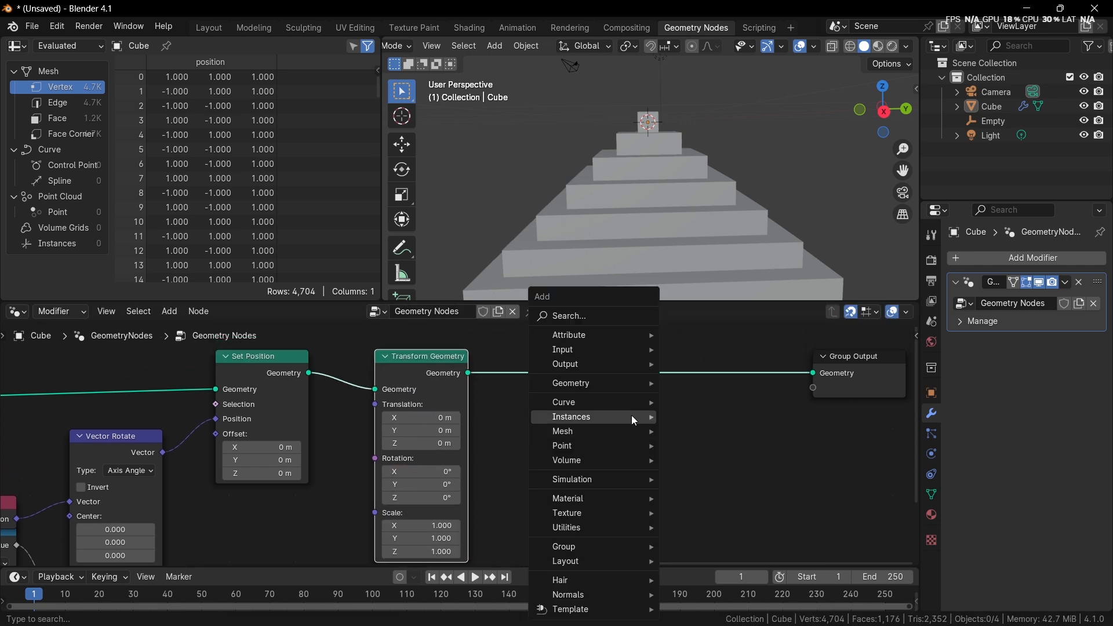
left_click(604, 320)
type("mat")
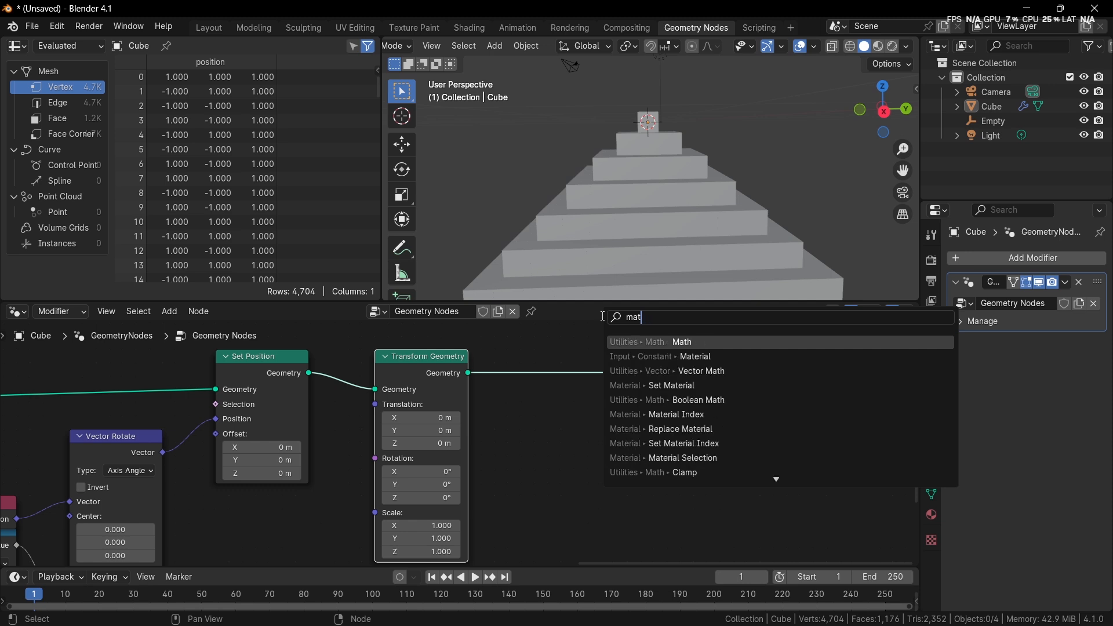
key("BackSpace")
key("BackSpace")
key("BackSpace")
type("set")
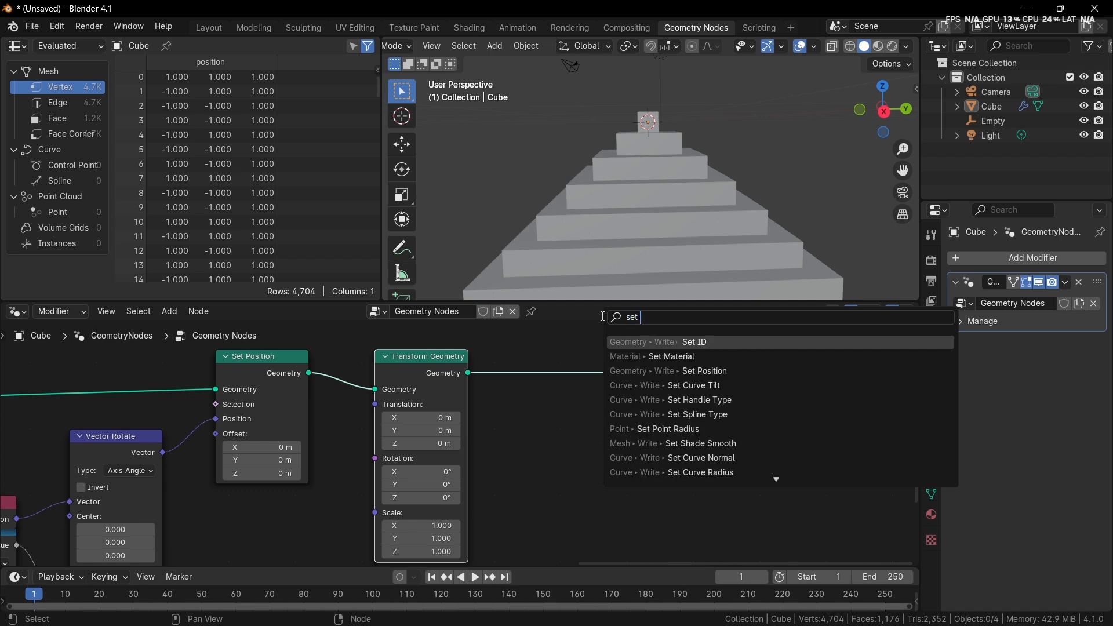
type(" mater")
key("Return")
left_click(602, 316)
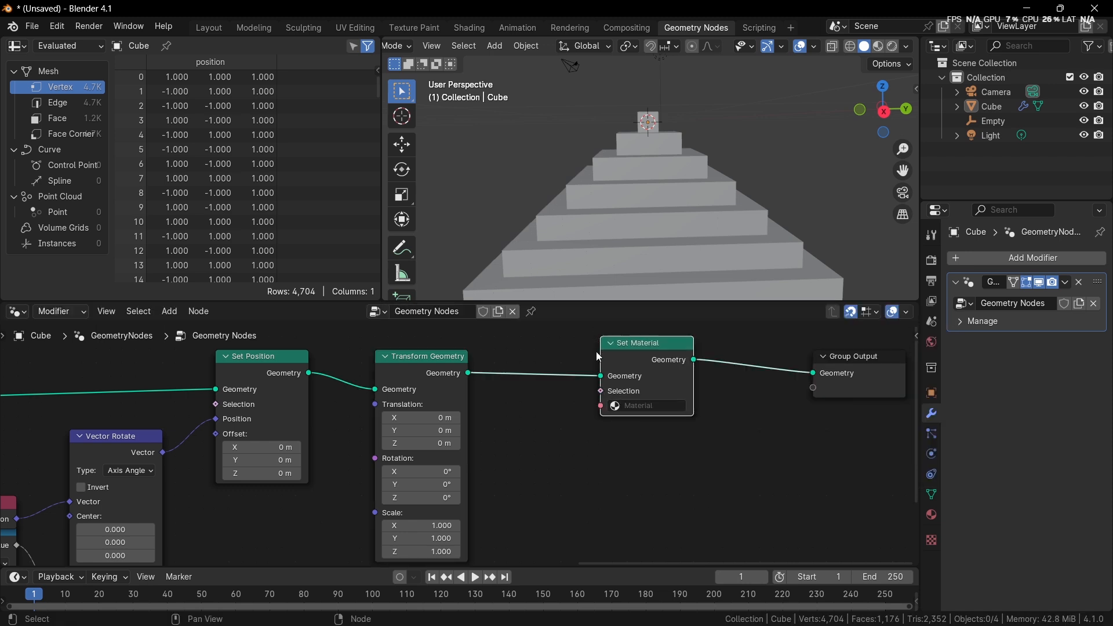
Assign the existing material named Material in the Set Material node
scroll(673, 472, "up", 3)
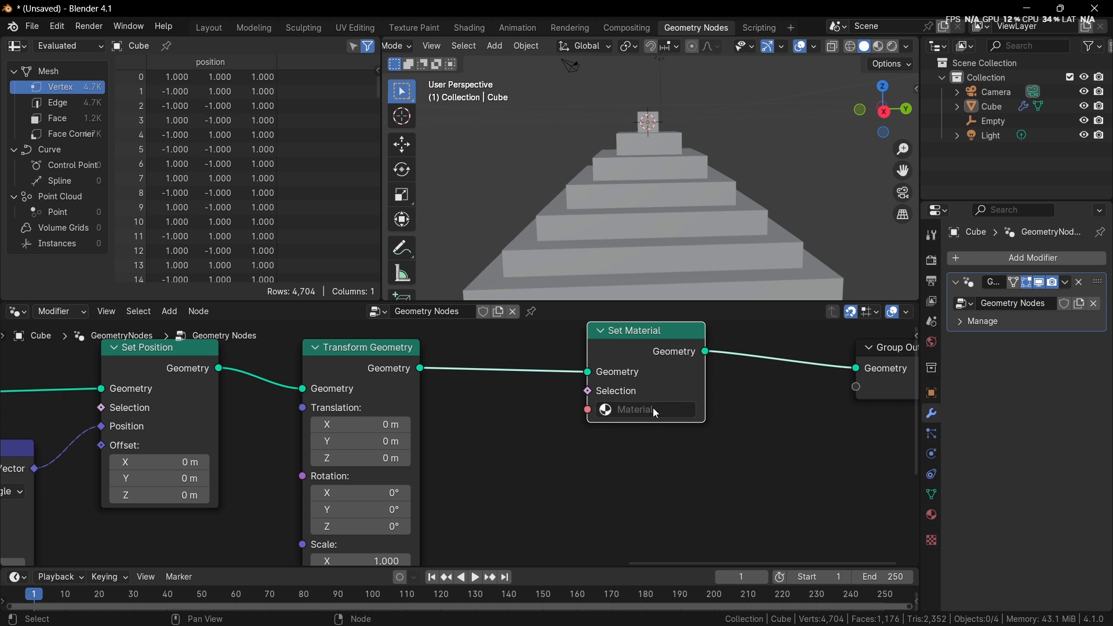
left_click(653, 408)
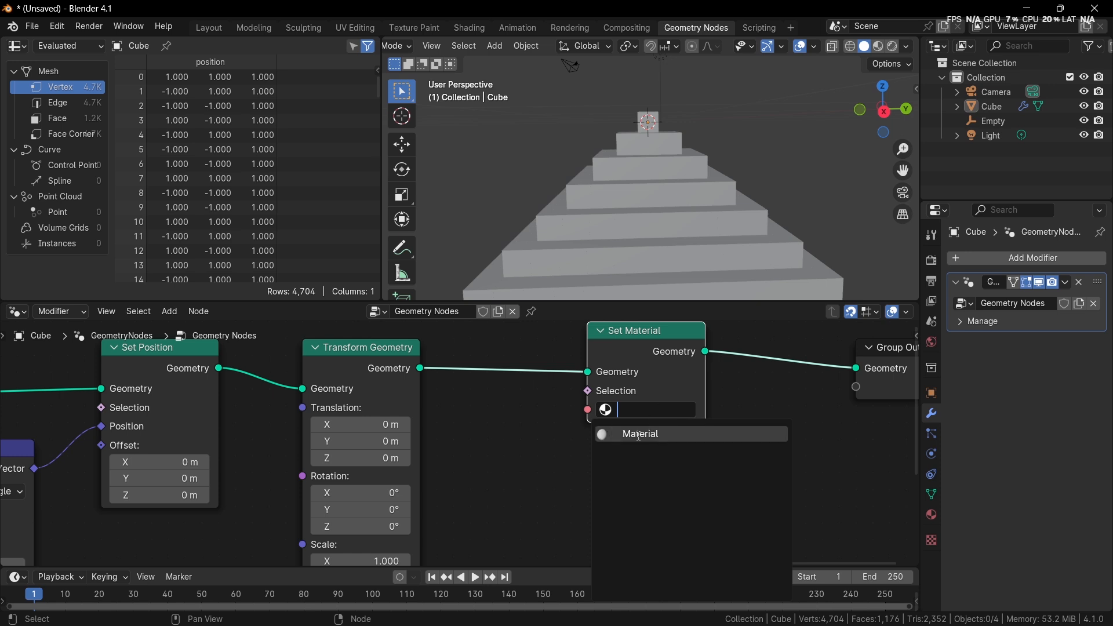
left_click(659, 434)
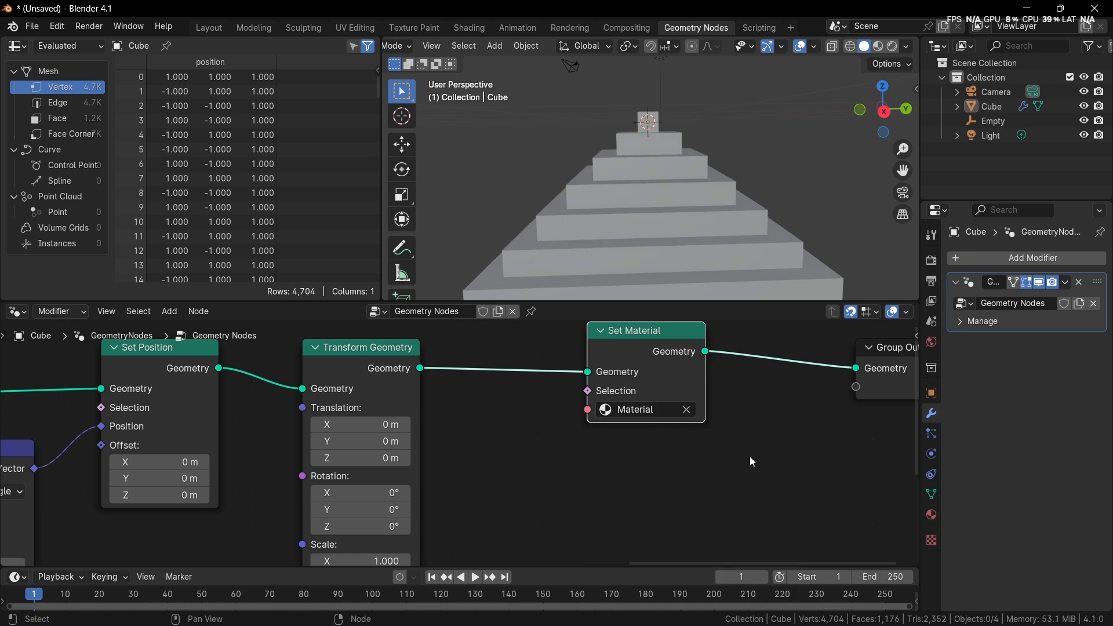
In the Shading workspace, set the Principled BSDF Base Color to sandy yellow with hue 0.102, saturation 0.765 and value 0.801
left_click(932, 514)
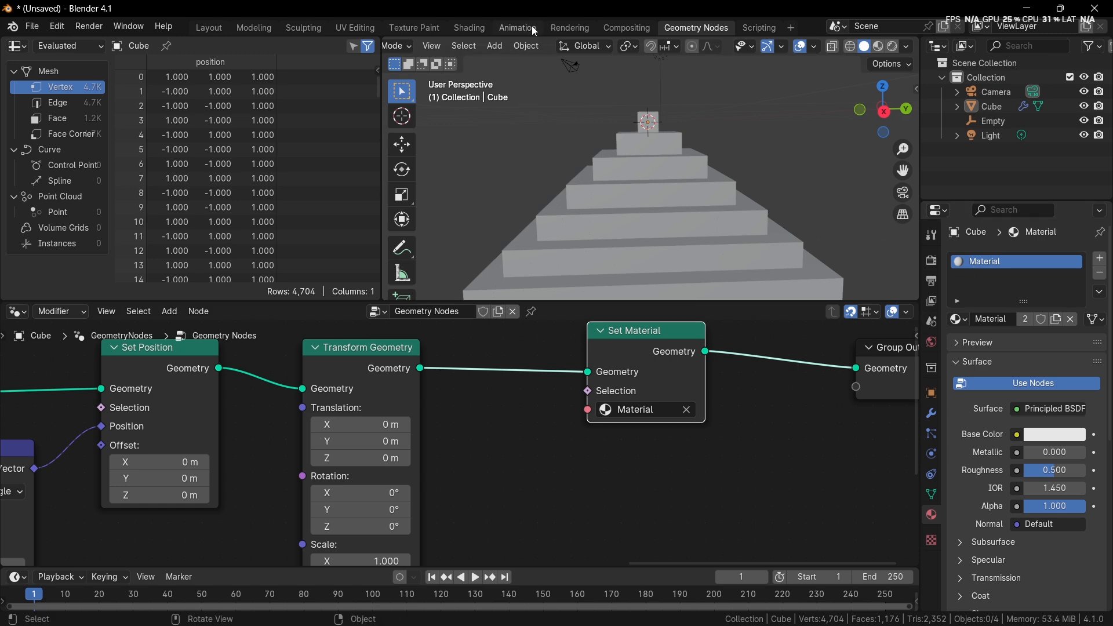
left_click(483, 30)
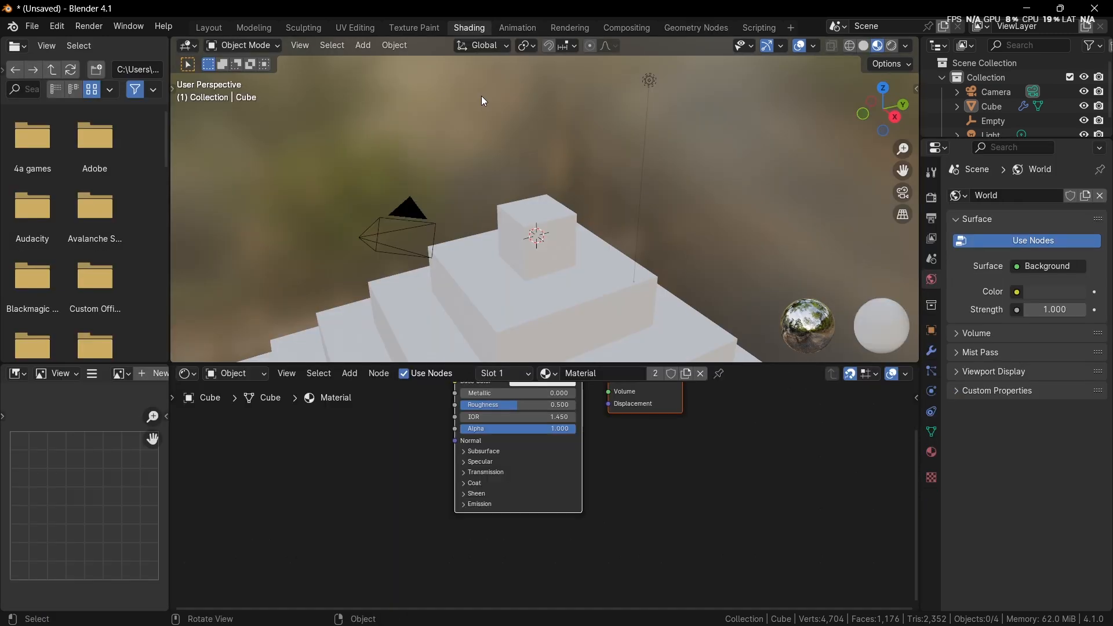
scroll(565, 468, "down", 4)
middle_click_drag(566, 468, 619, 489)
scroll(574, 475, "down", 3)
middle_click_drag(520, 455, 570, 462)
scroll(572, 463, "up", 7)
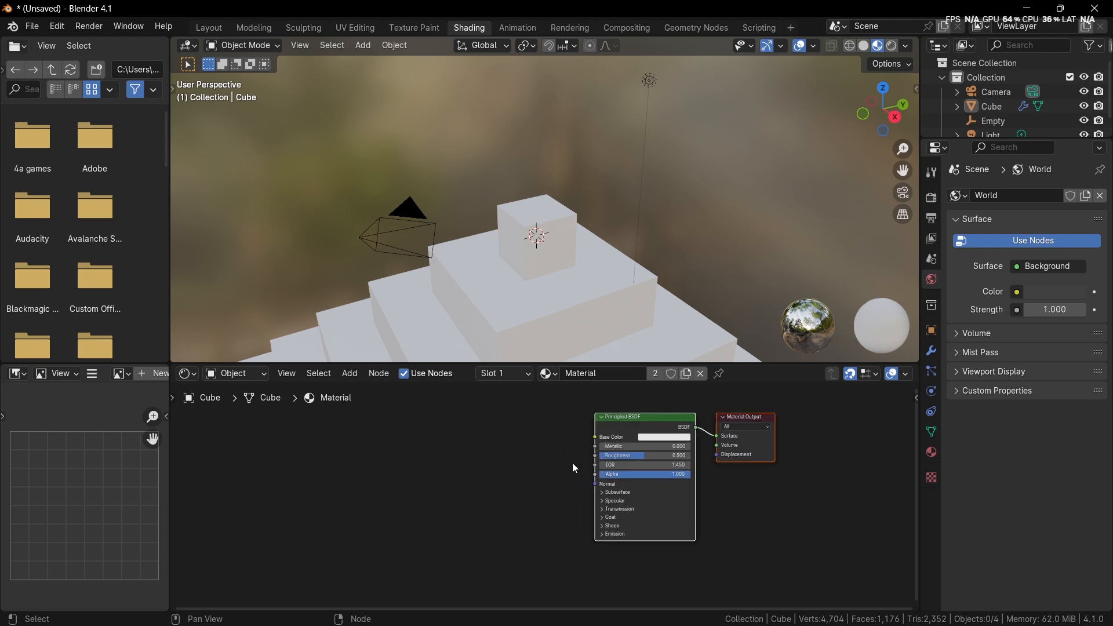
middle_click_drag(655, 325, 640, 250)
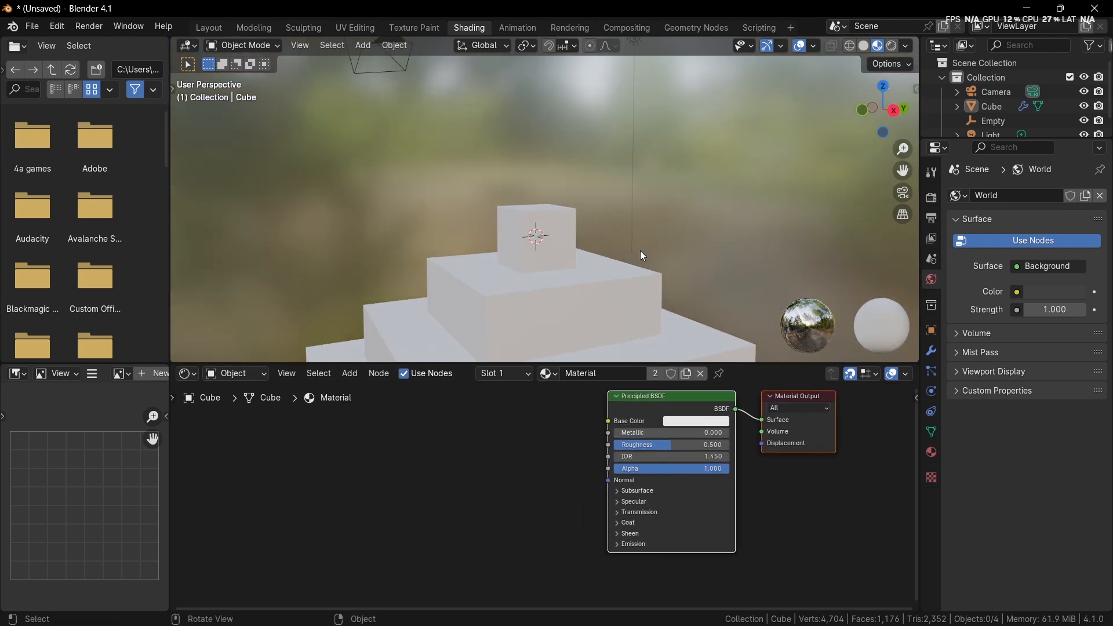
left_click(693, 421)
left_click_drag(731, 337, 700, 318)
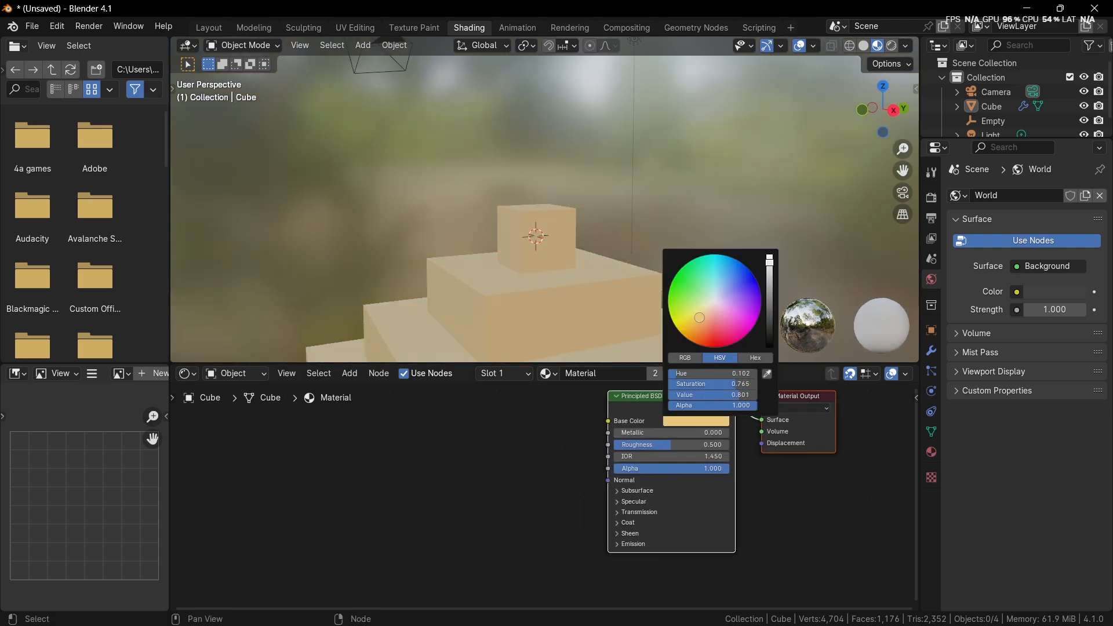
Return to the Geometry Nodes workspace and display the pyramid in Rendered viewport shading
left_click(708, 29)
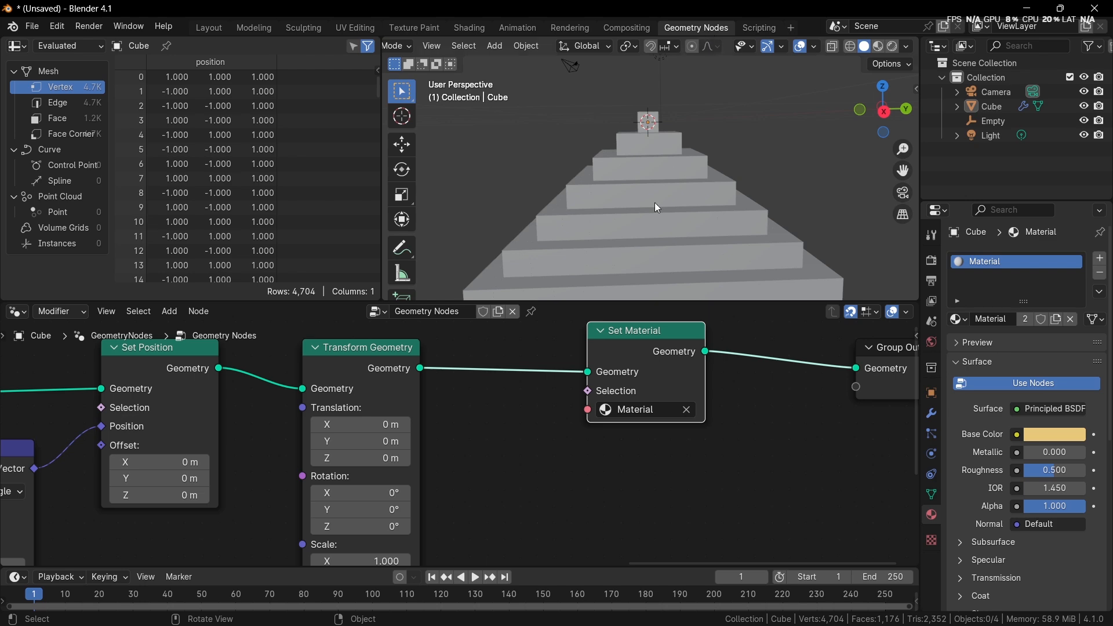
key("z")
left_click(651, 272)
scroll(607, 255, "down", 3)
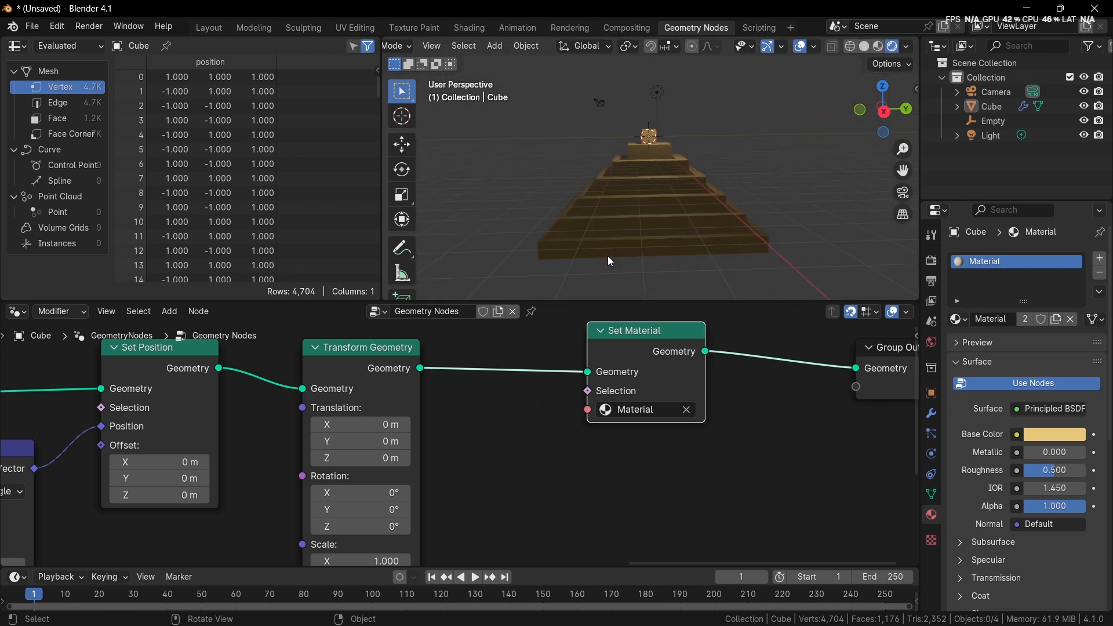
middle_click_drag(611, 253, 684, 246)
scroll(684, 246, "up", 2)
Connect the Duplicate Index of the Duplicate Elements node feeding Multiply and Combine XYZ to a new Group Output socket
middle_click_drag(341, 434, 566, 429)
scroll(562, 429, "down", 6)
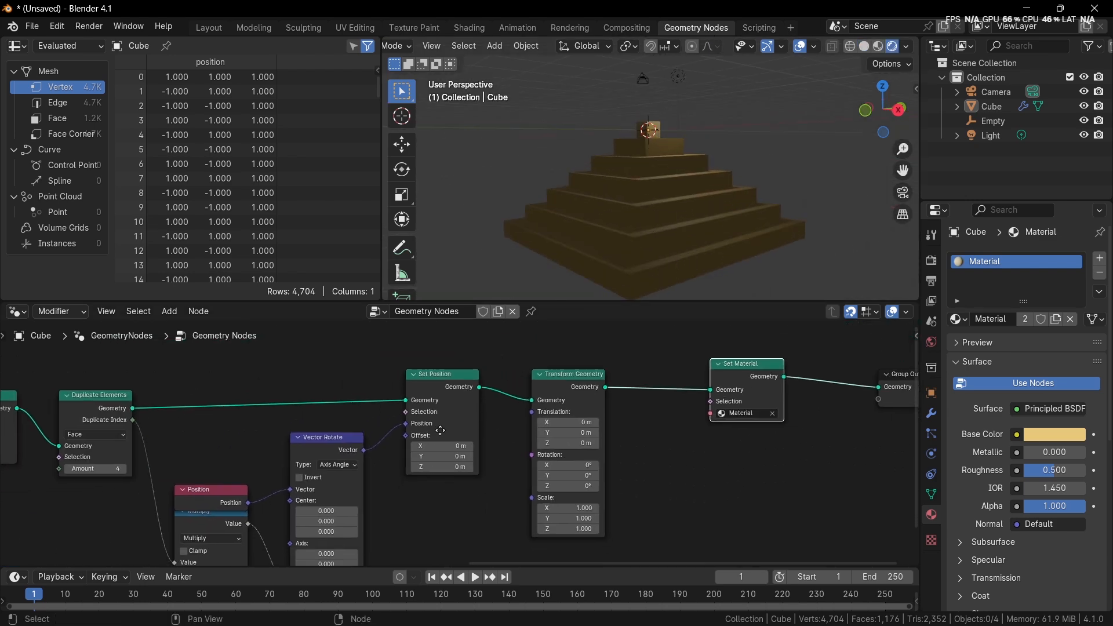
middle_click_drag(439, 428, 526, 421)
middle_click_drag(348, 435, 453, 429)
scroll(454, 434, "down", 3)
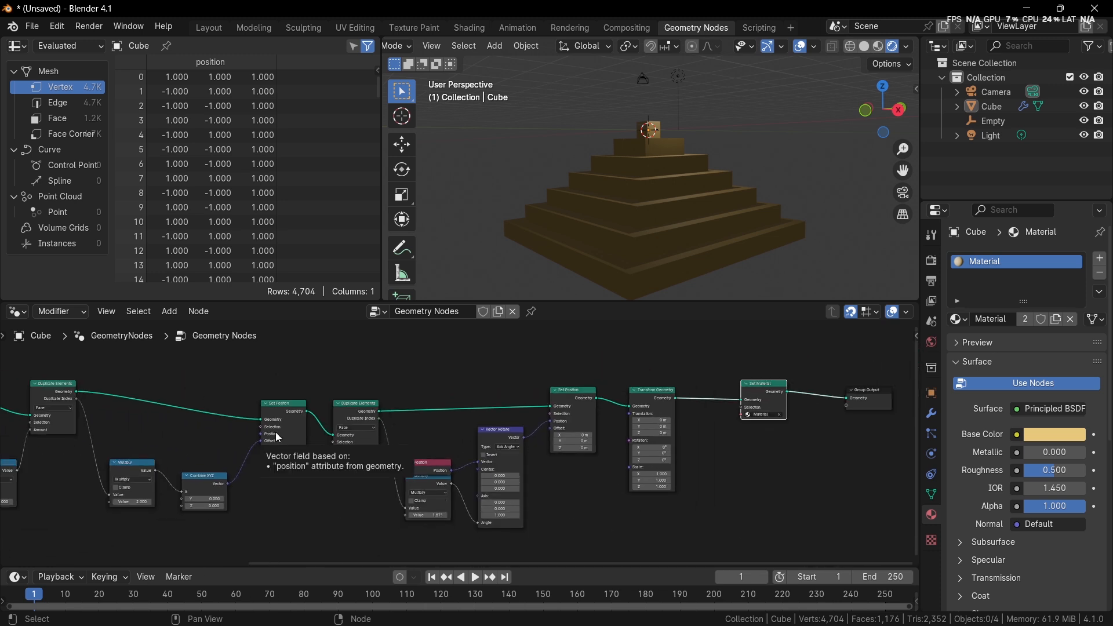
middle_click_drag(315, 449, 305, 447)
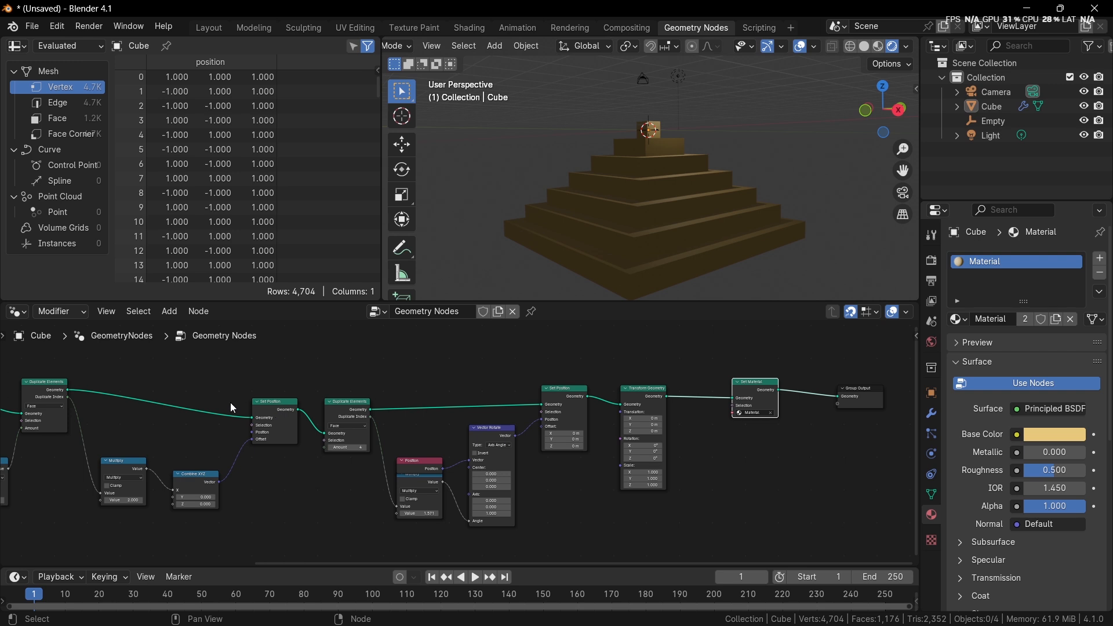
left_click_drag(68, 398, 846, 496)
middle_click_drag(818, 522, 783, 439)
scroll(788, 423, "up", 5)
middle_click_drag(717, 401, 516, 386)
scroll(516, 386, "up", 3)
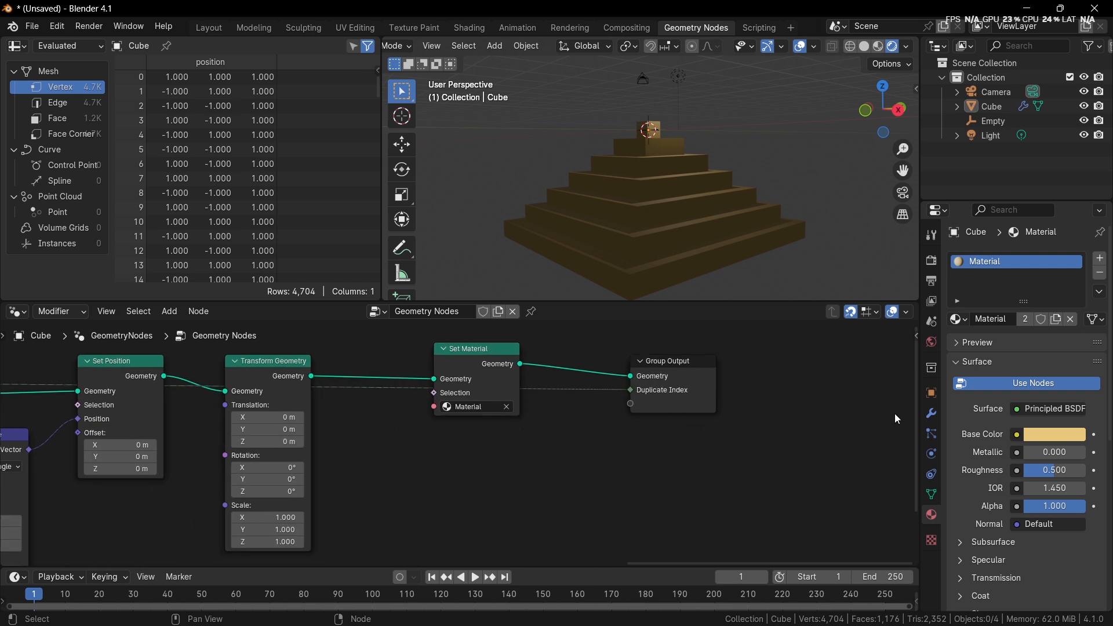
Name the modifier's Duplicate Index output attribute Index
left_click(932, 416)
left_click(1001, 323)
left_click(1044, 342)
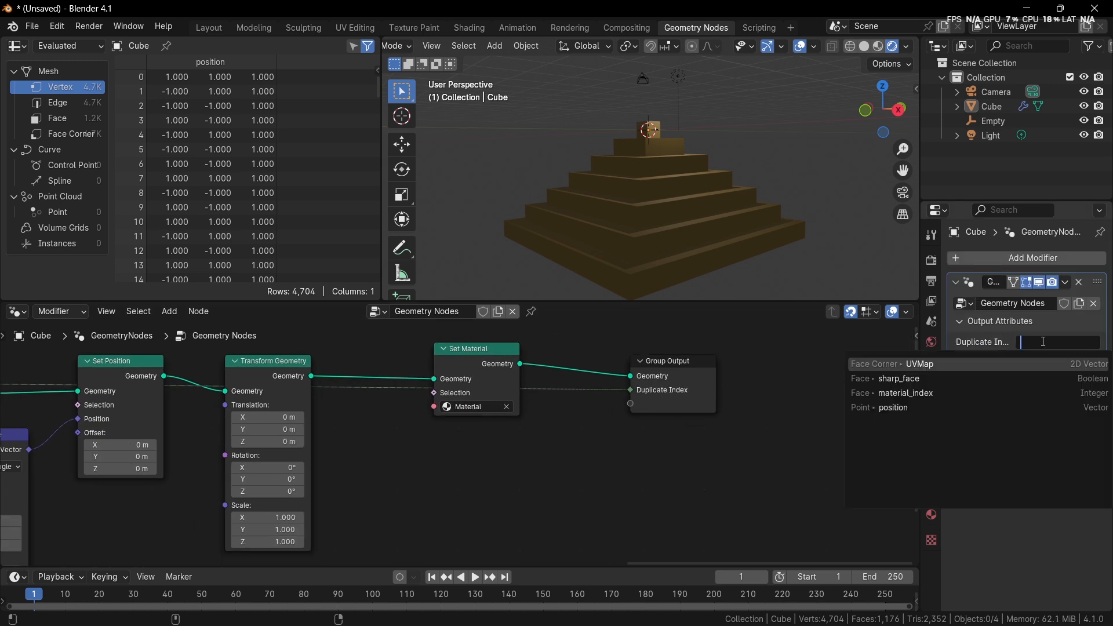
type("Index")
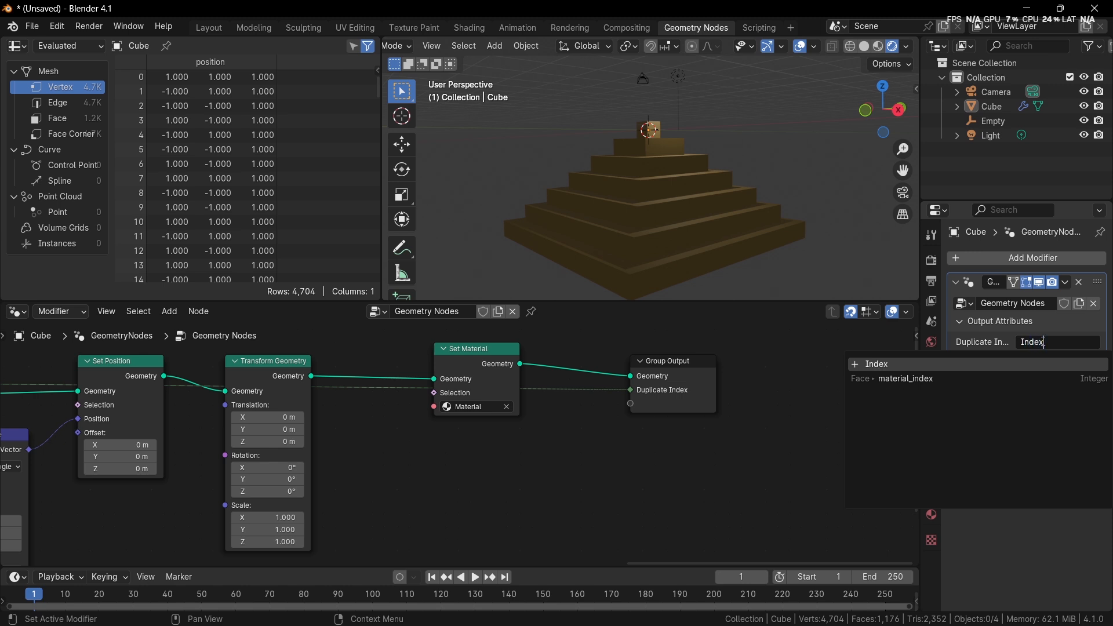
key("Return")
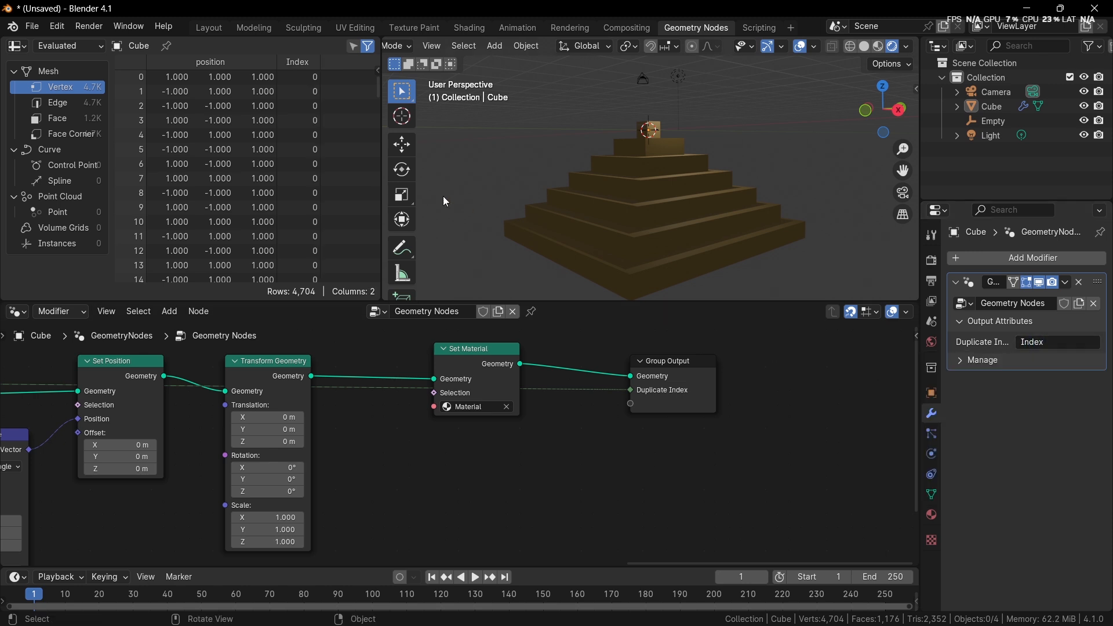
Connect the Duplicate Index of the last Duplicate Elements node, with Amount 4, to the Group Output's Duplicate Index socket
scroll(379, 412, "down", 2)
middle_click_drag(378, 412, 591, 419)
middle_click_drag(412, 424, 460, 415)
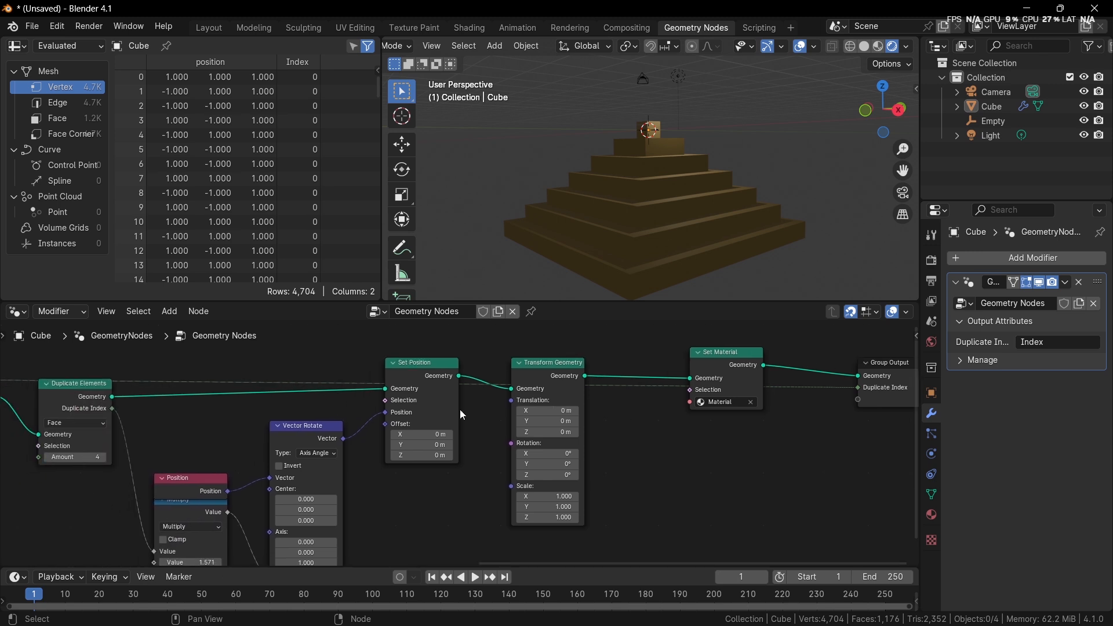
scroll(363, 395, "down", 2)
middle_click_drag(362, 395, 260, 399)
scroll(336, 395, "down", 2)
left_click_drag(147, 410, 737, 395)
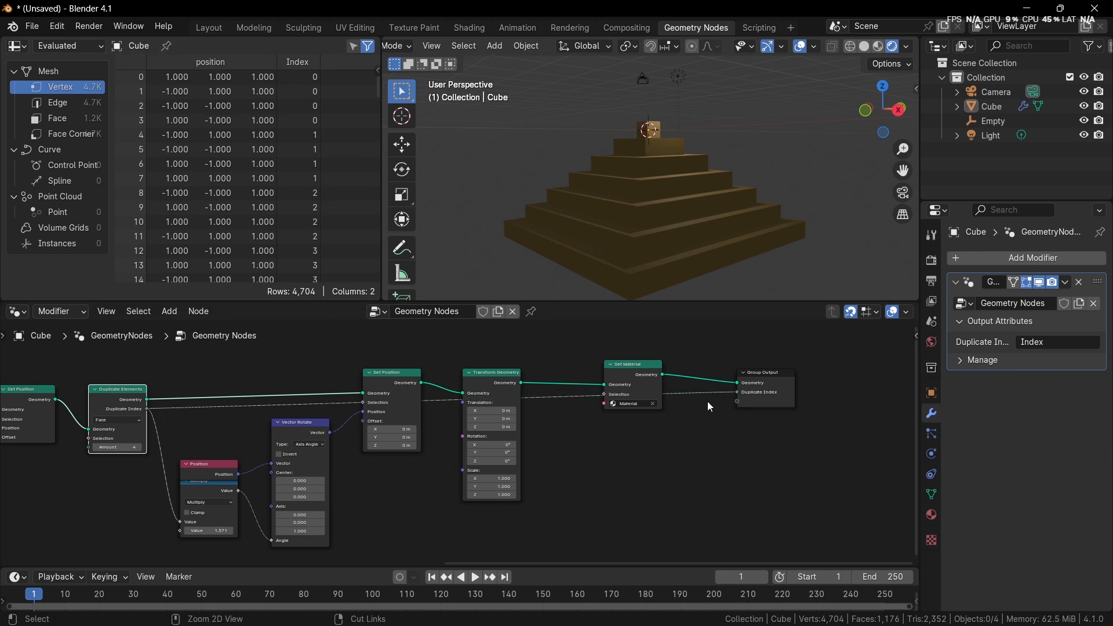
Undo the Duplicate Index connections to the Group Output and the output attribute naming
middle_click_drag(402, 421, 643, 425)
scroll(643, 425, "down", 1)
middle_click_drag(545, 417, 488, 426)
key("ctrl+z")
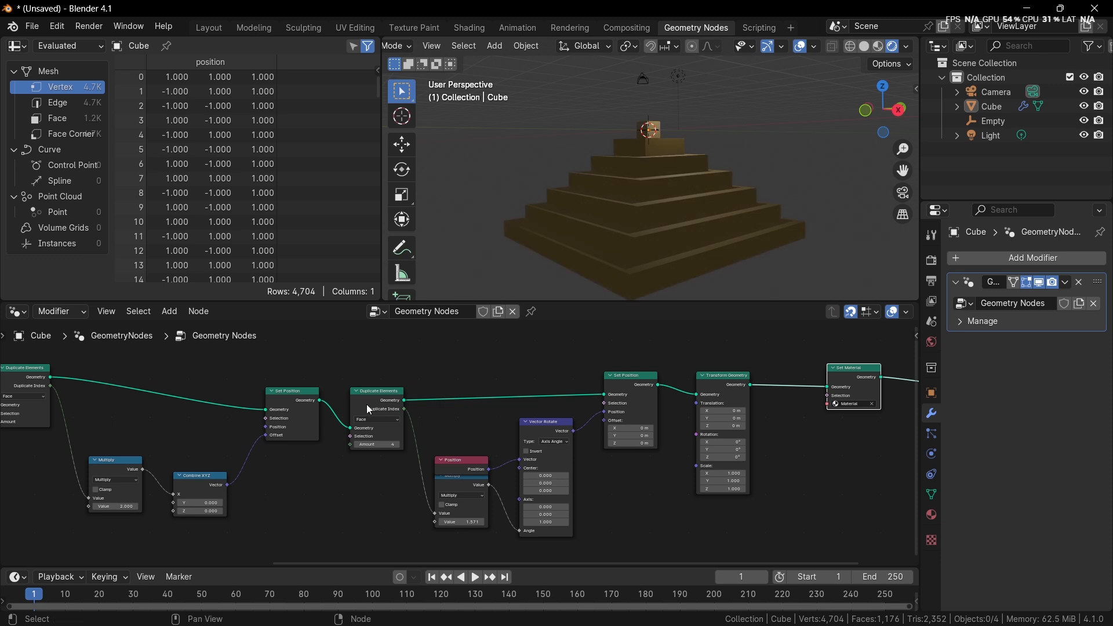
Insert a Store Named Attribute node between the Duplicate Elements node feeding Multiply and the Set Position that follows it
middle_click_drag(337, 406, 527, 437)
scroll(527, 437, "up", 1)
key("shift+a")
left_click(361, 317)
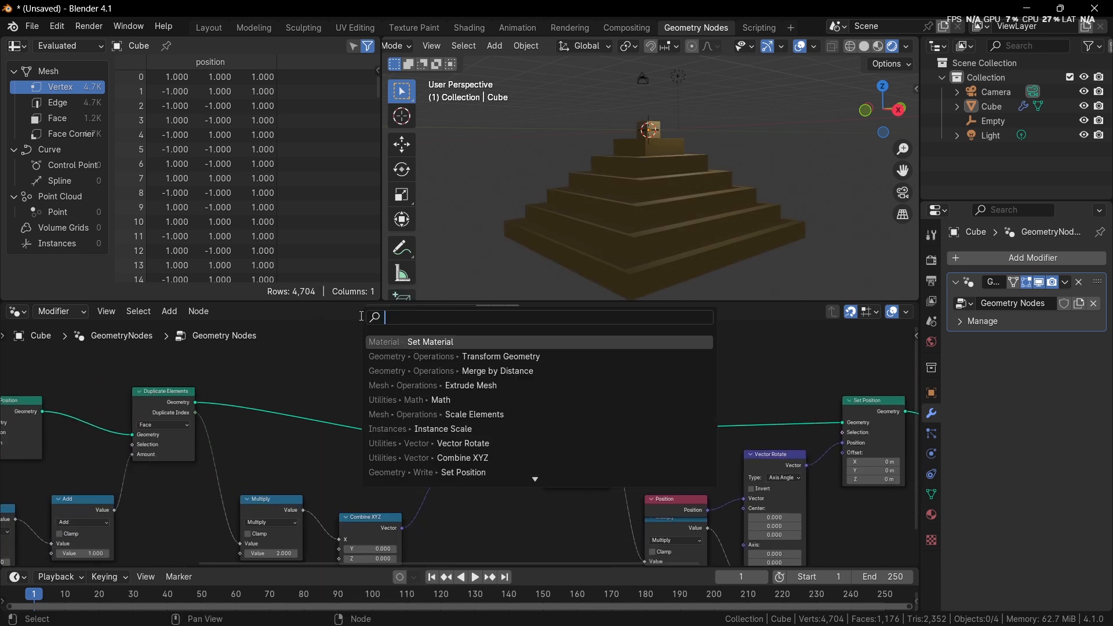
type("store named")
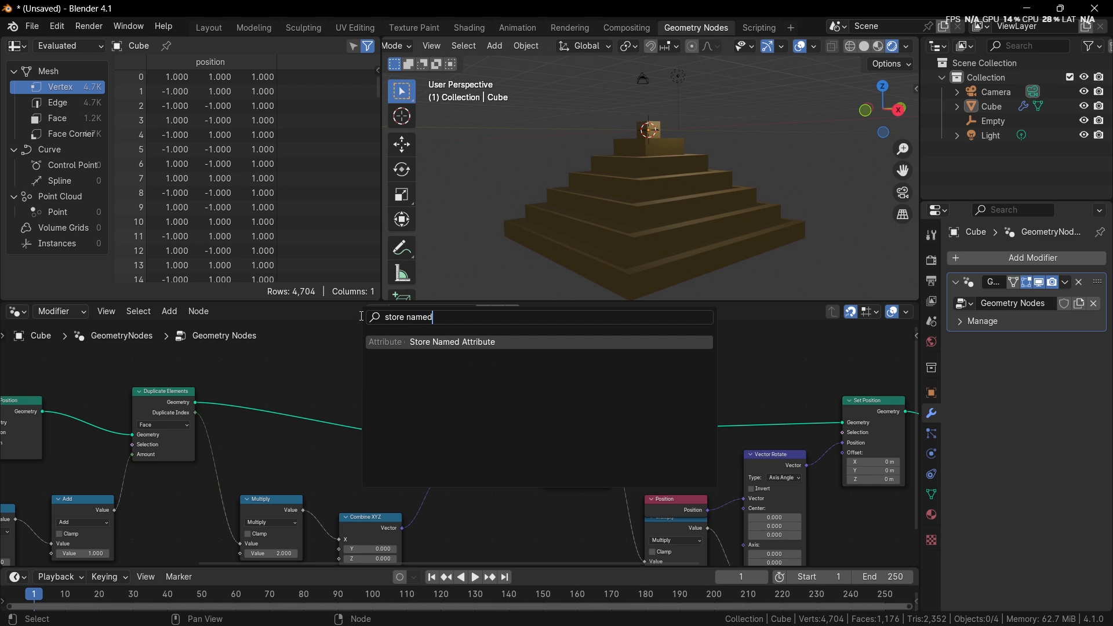
key("Return")
left_click(333, 371)
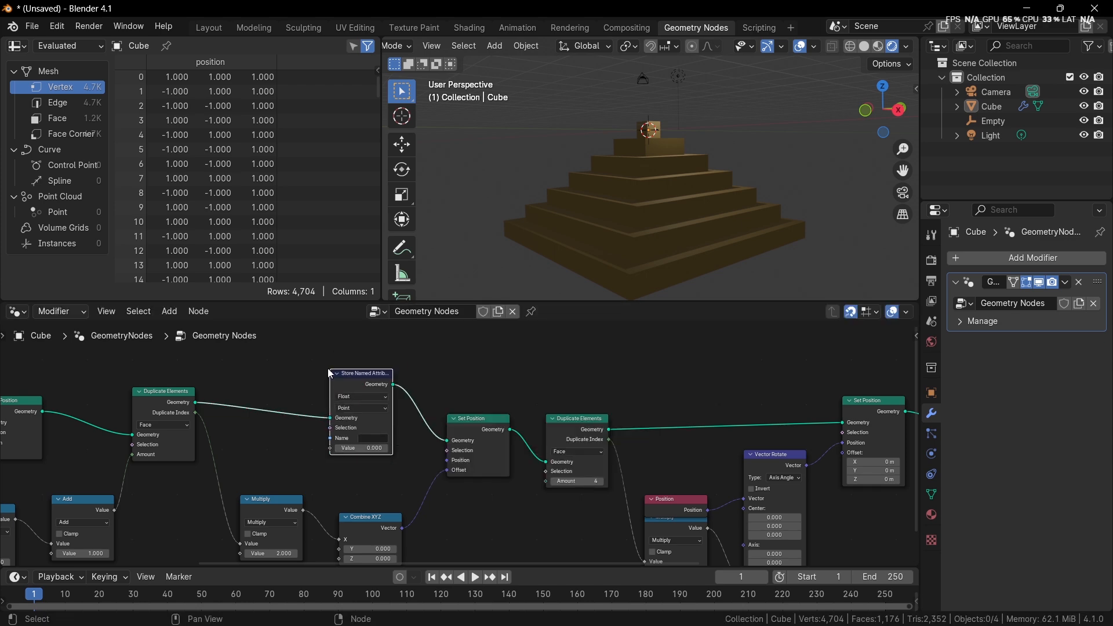
Set the Store Named Attribute node's data type to Integer and its domain to Face
middle_click_drag(270, 423, 302, 420)
scroll(320, 423, "up", 3)
left_click(365, 365)
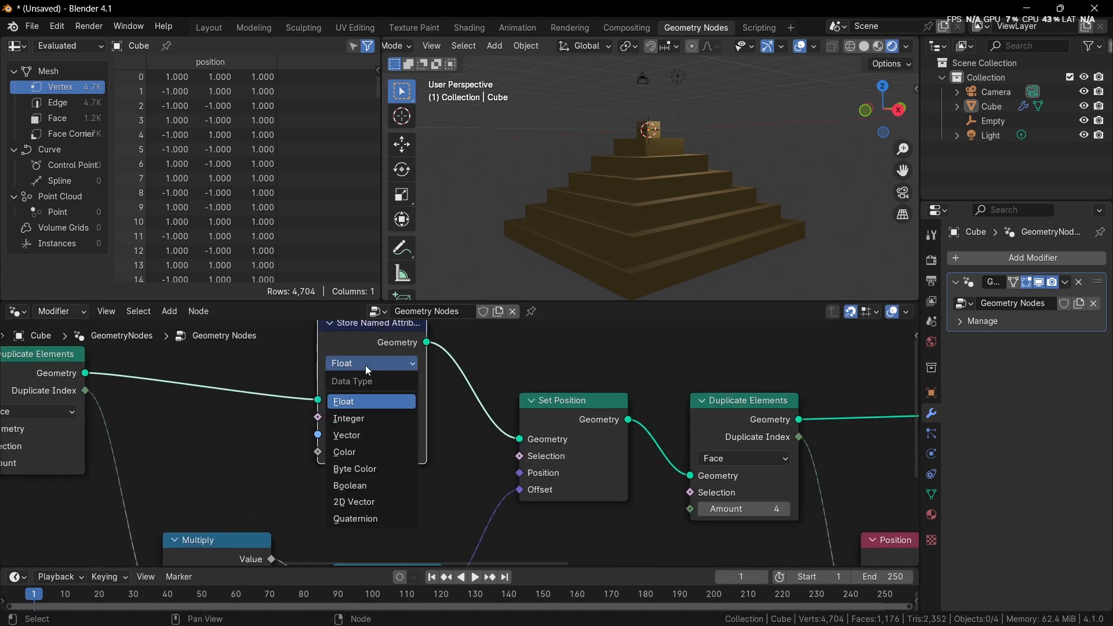
left_click(349, 425)
middle_click_drag(209, 424, 371, 434)
scroll(382, 434, "up", 1)
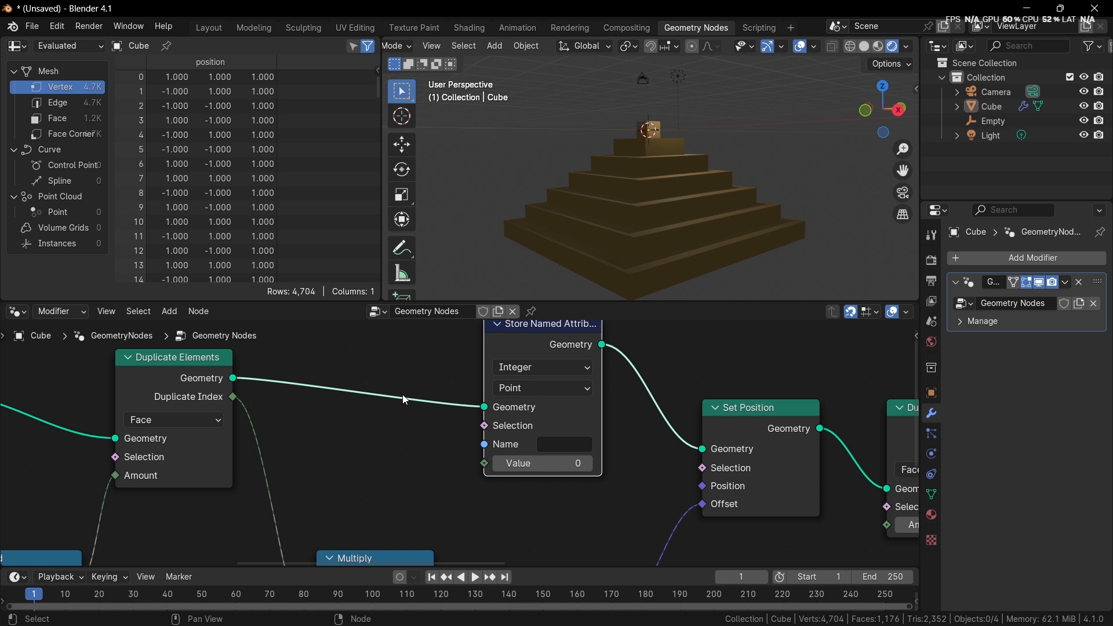
left_click(537, 387)
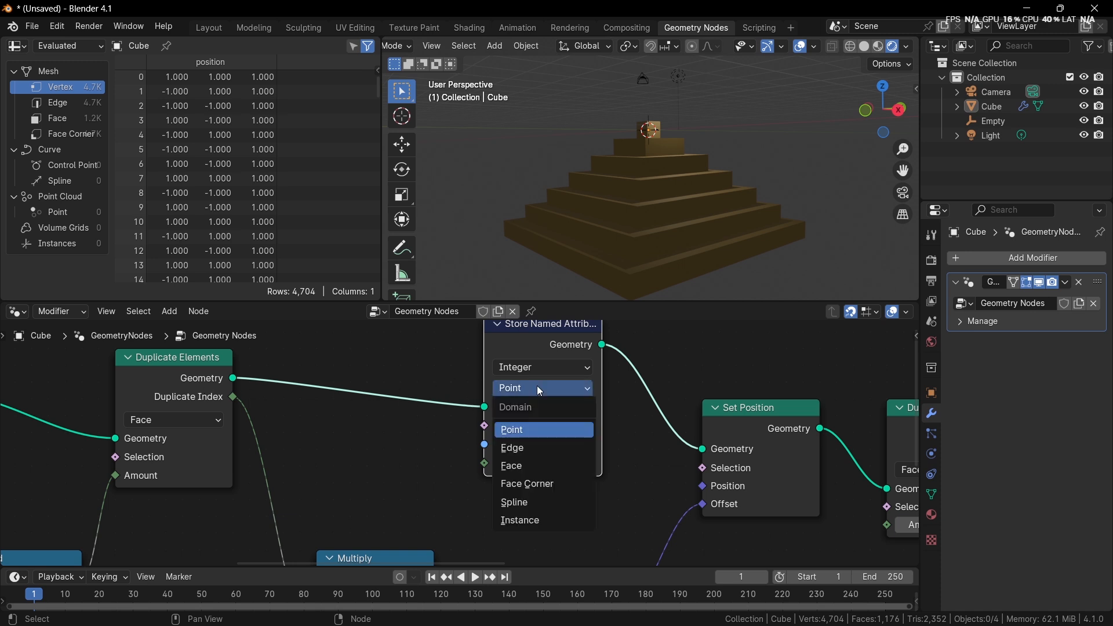
left_click(525, 467)
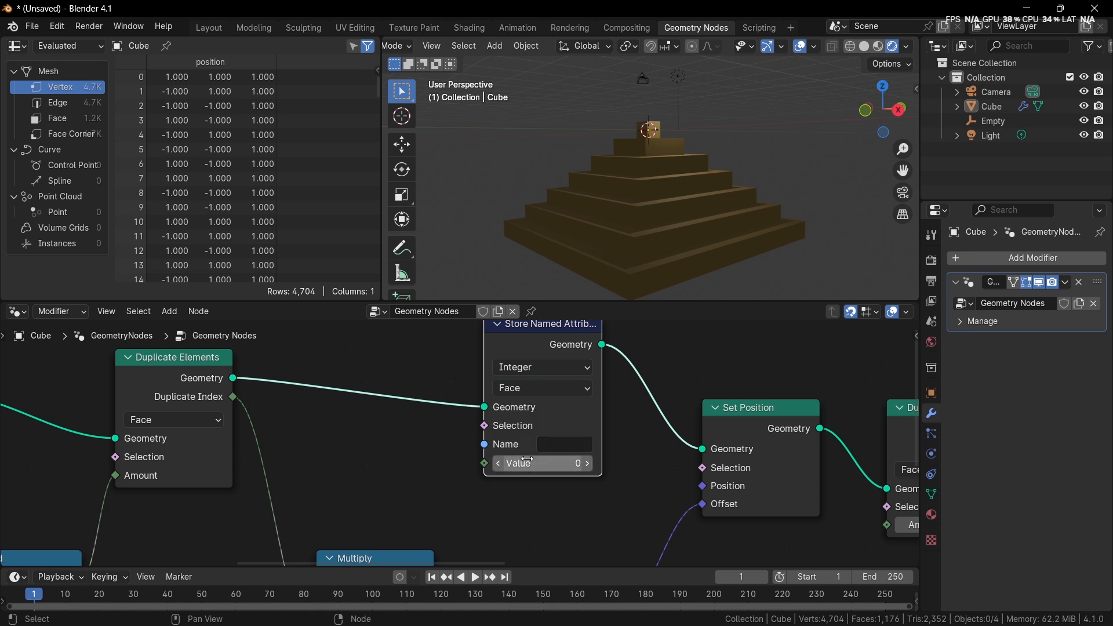
Connect the preceding Duplicate Elements node's Duplicate Index to the Store Named Attribute's Value and name the attribute Index
left_click_drag(245, 399, 484, 465)
left_click(566, 447)
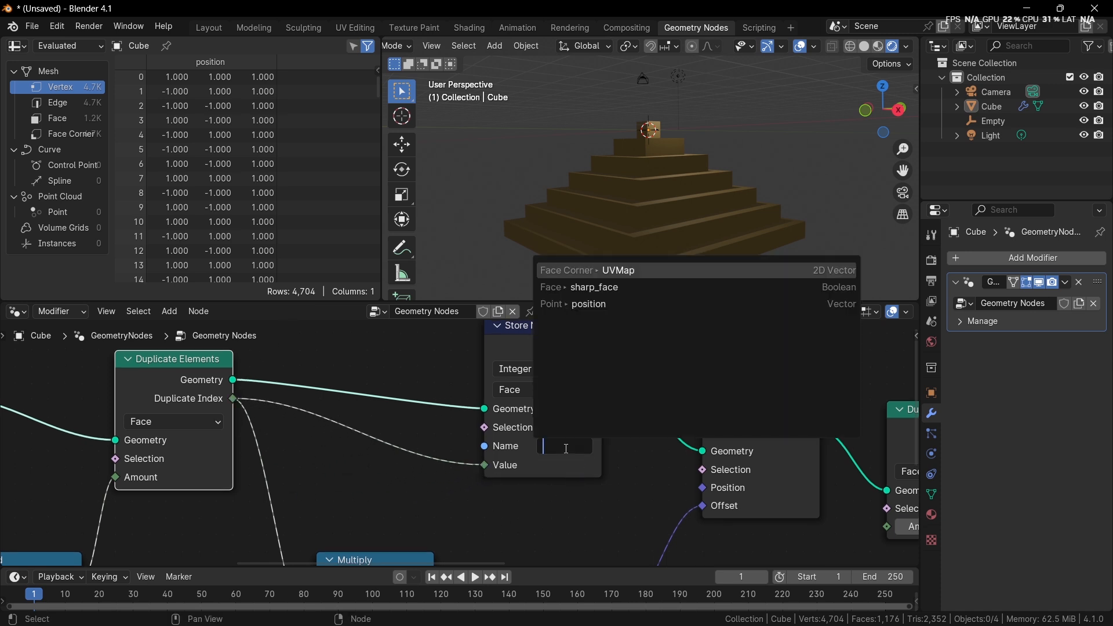
type("Index")
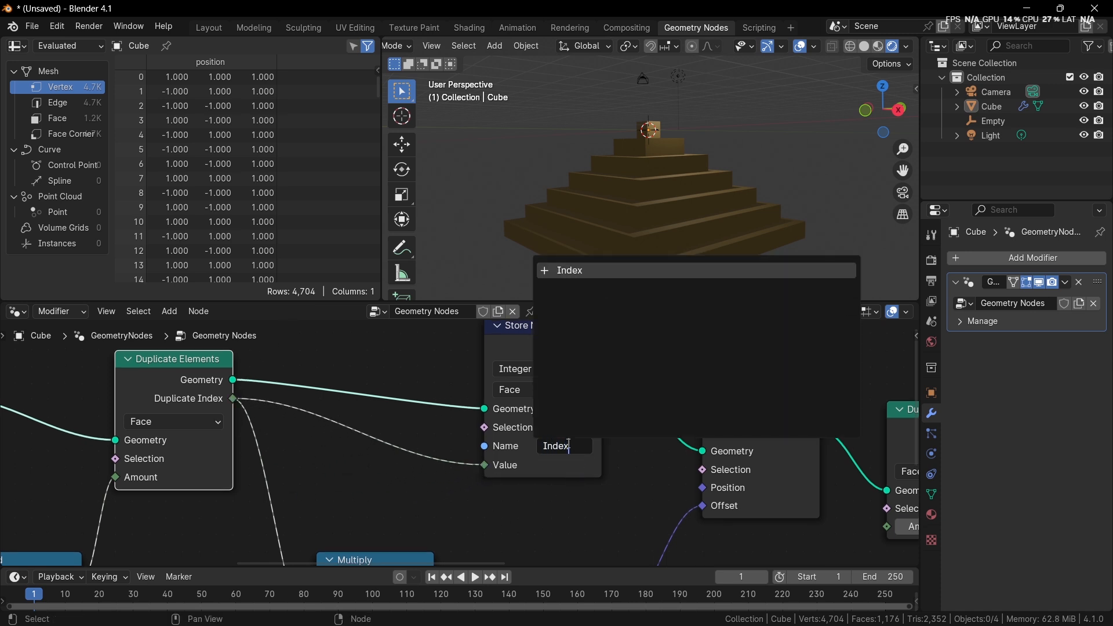
key("Return")
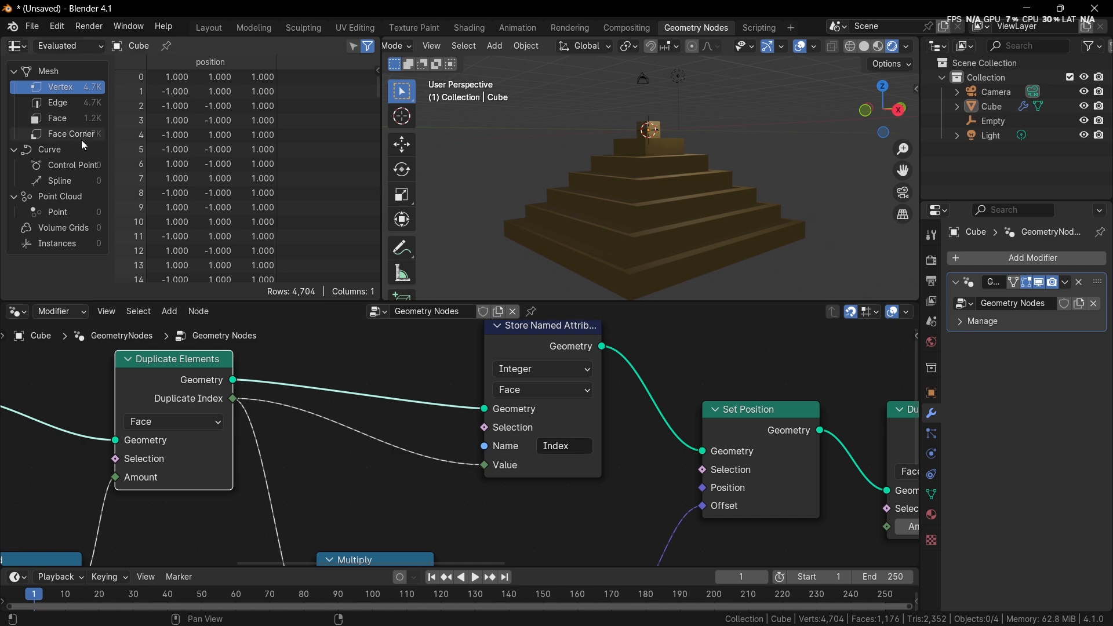
Switch to the Shading workspace and add an Attribute node to the pyramid material's node tree
scroll(597, 483, "down", 3)
middle_click_drag(597, 483, 387, 454)
middle_click_drag(406, 439, 291, 436)
scroll(291, 437, "down", 4)
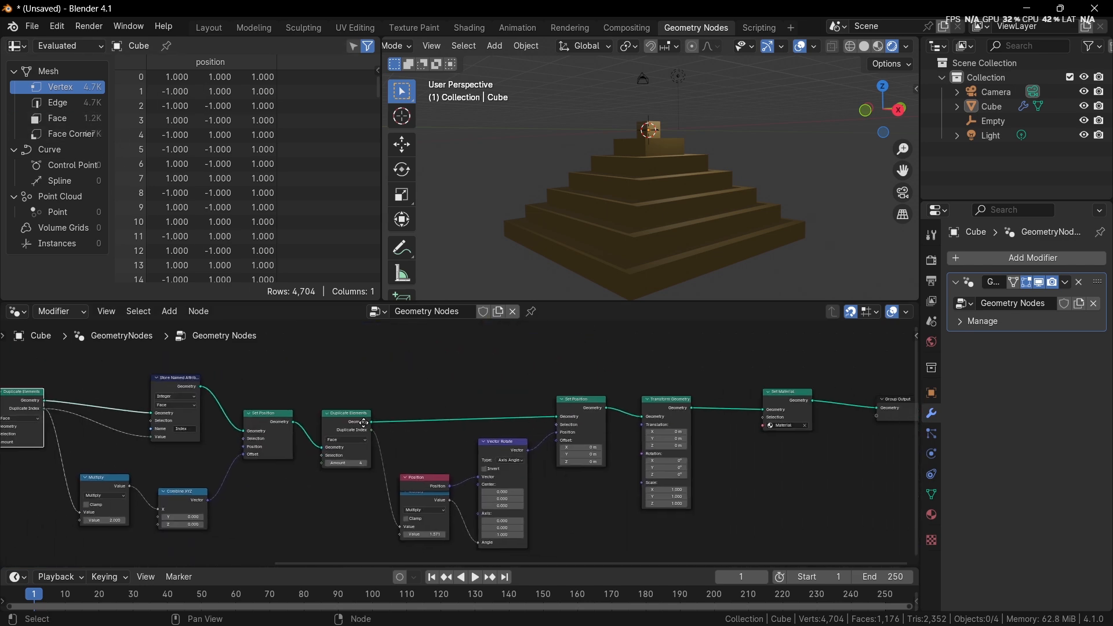
middle_click_drag(501, 426, 388, 409)
scroll(388, 409, "up", 1)
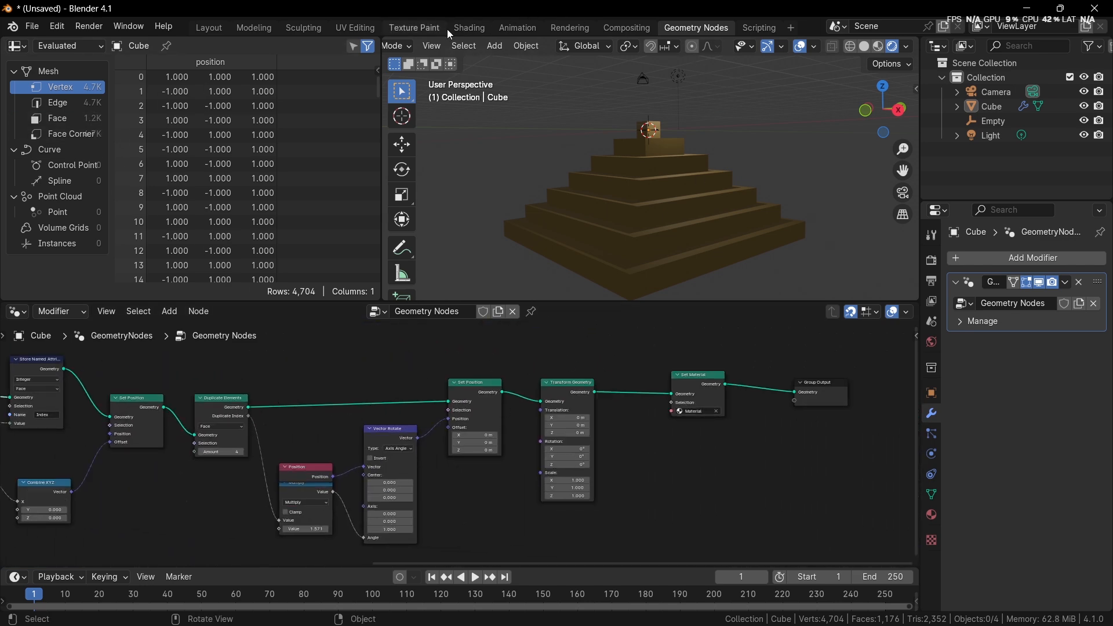
left_click(467, 28)
key("shift+a")
type("att")
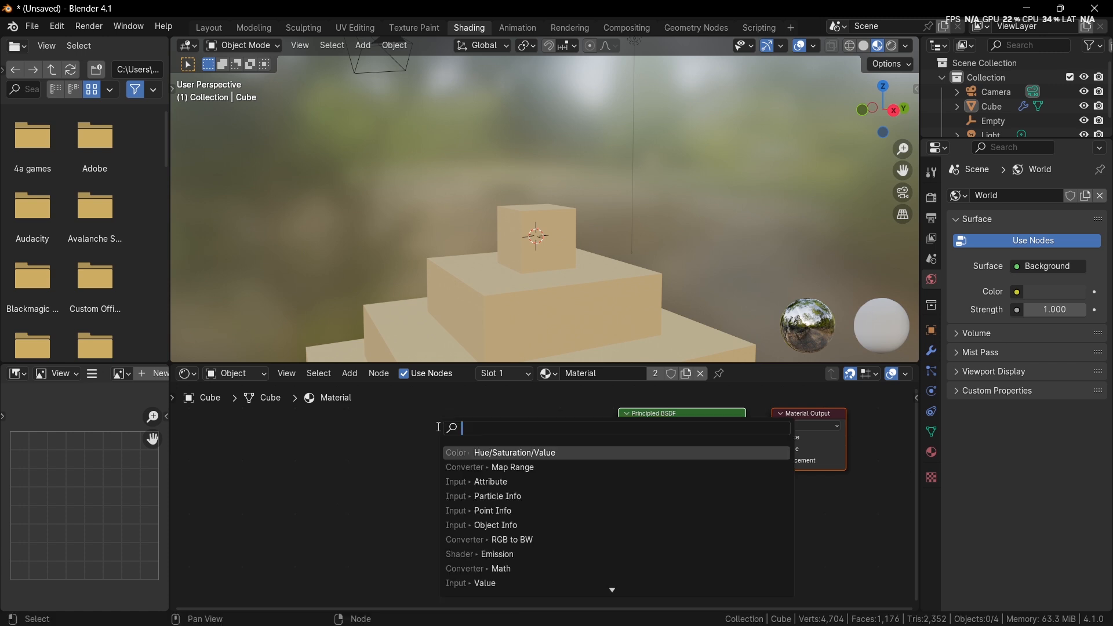
left_click(490, 456)
left_click(423, 429)
scroll(469, 477, "up", 6)
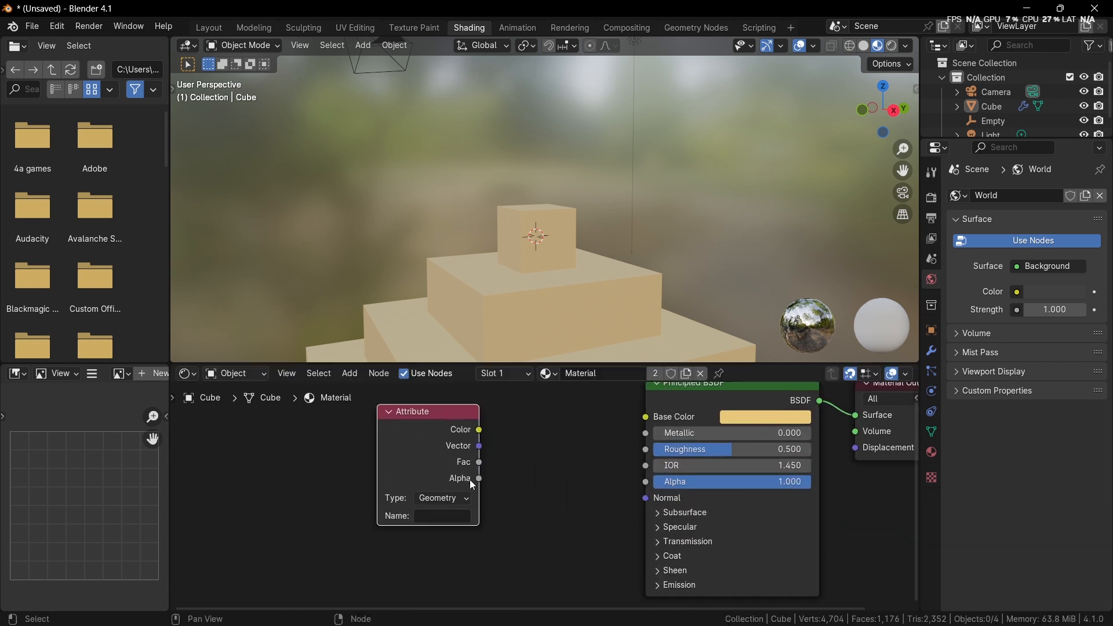
Set the Attribute node's name to Index and preview its Color output on the pyramid
left_click(434, 519)
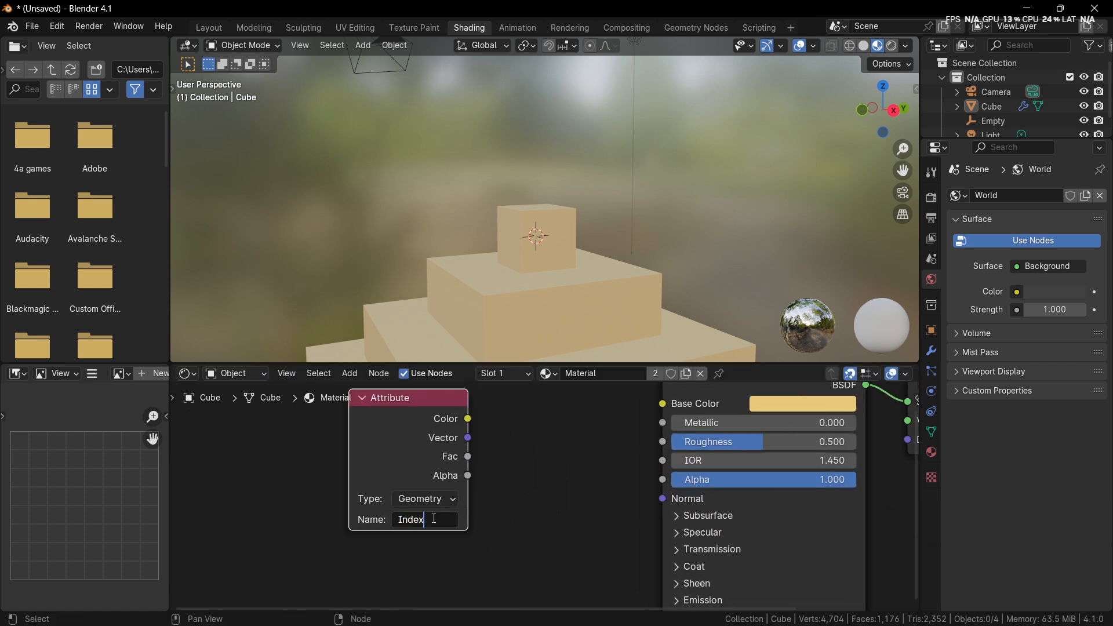
key("Return")
left_click(427, 436, "ctrl+shift")
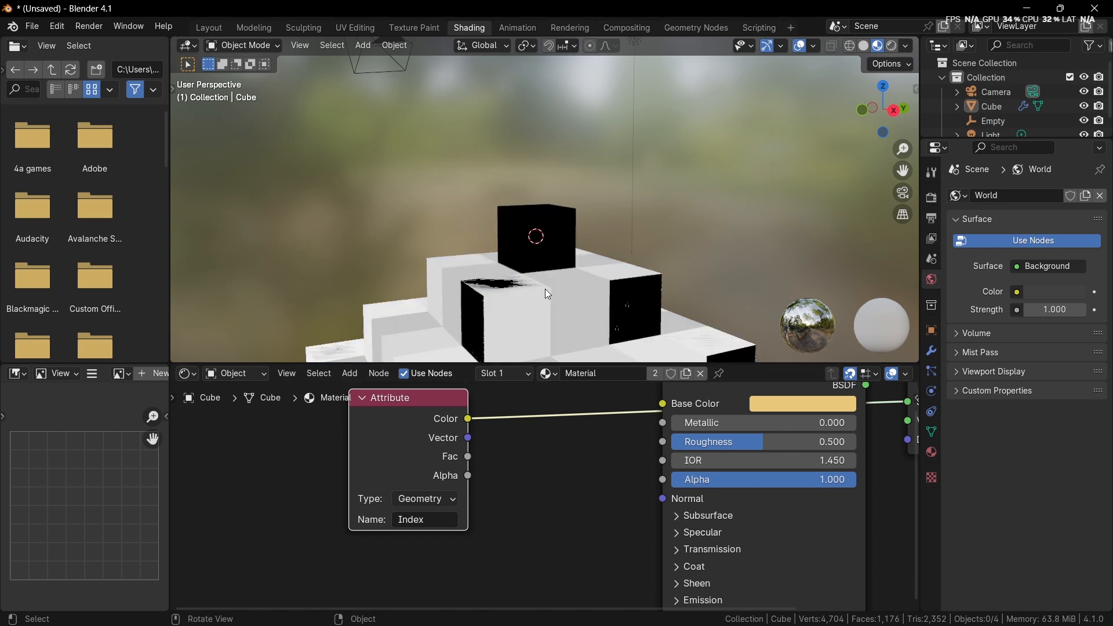
middle_click_drag(548, 293, 650, 207)
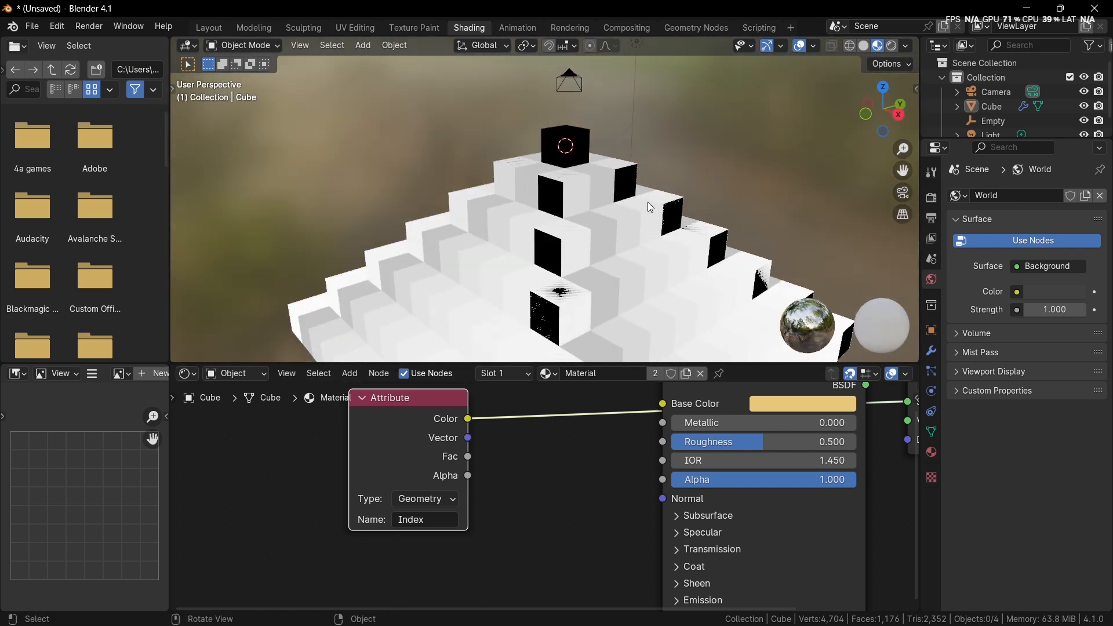
In the geometry node tree, insert a Merge by Distance node between the last Set Position and Transform Geometry
left_click(696, 27)
key("shift+a")
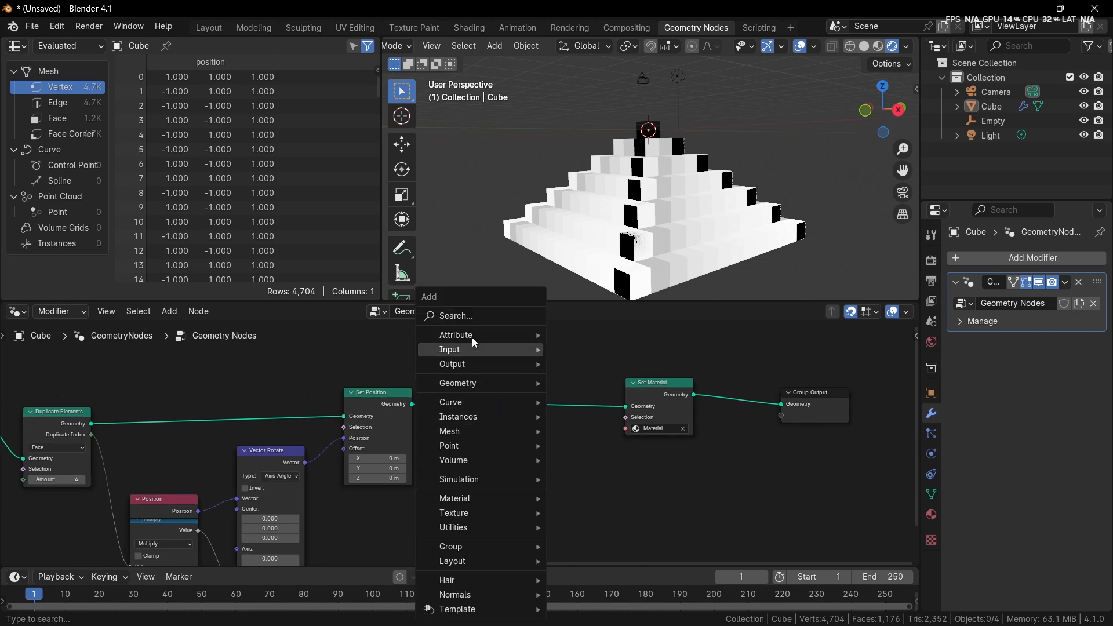
type("merg")
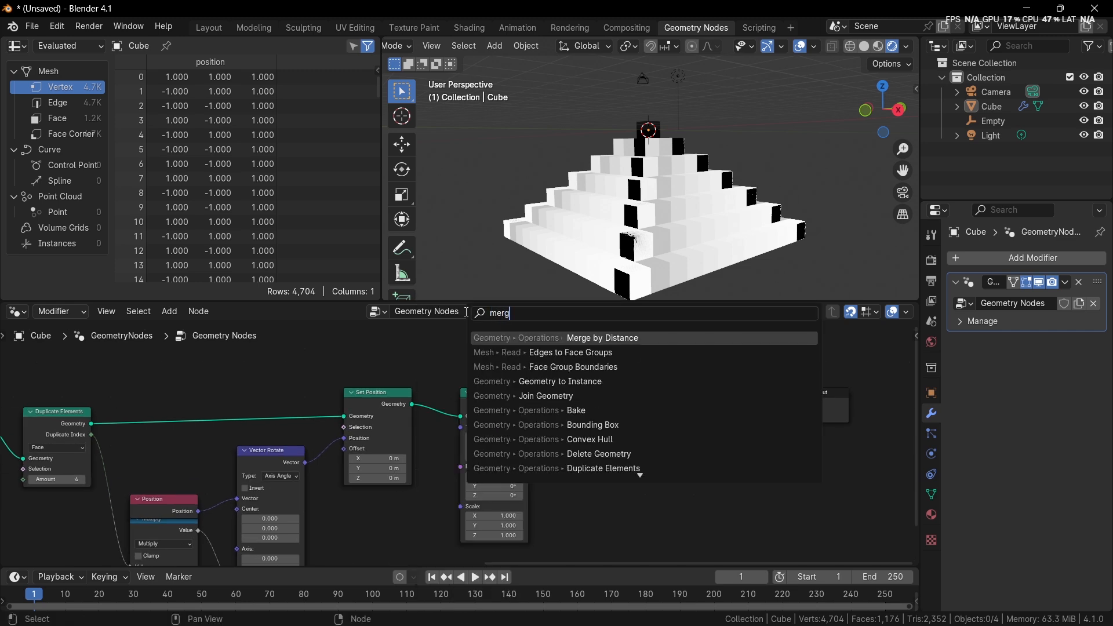
key("Return")
left_click(419, 352)
middle_click_drag(609, 225, 512, 34)
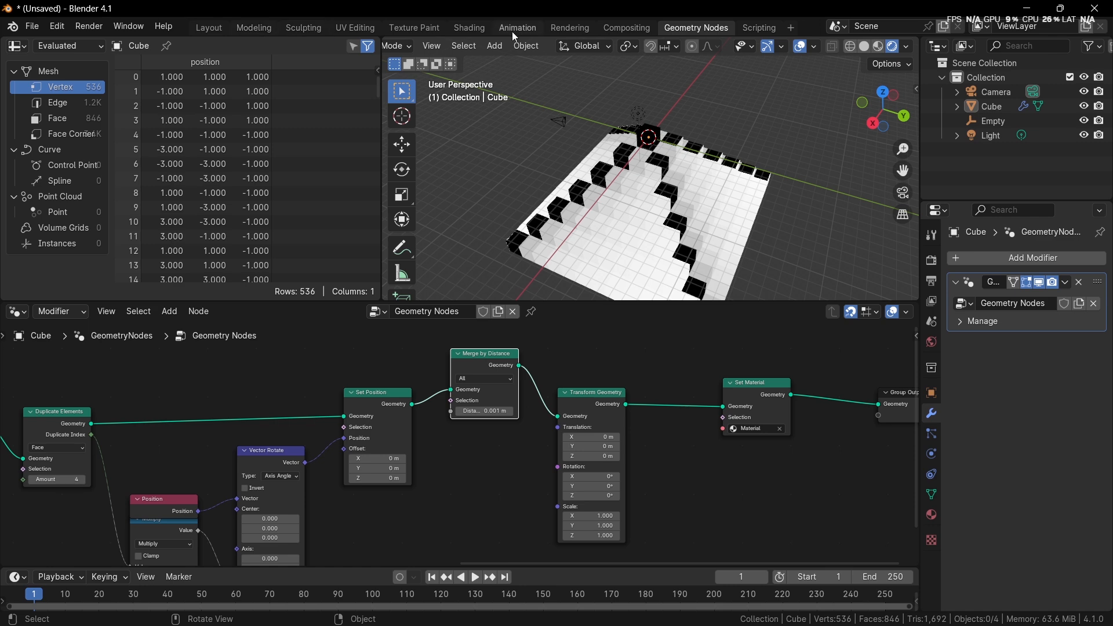
Return to the material's shader nodes and move the Attribute node farther away from the Principled BSDF
left_click(480, 32)
mouse_move(493, 115)
middle_mouse_down()
mouse_move(632, 182)
mouse_move(832, 186)
mouse_move(788, 175)
mouse_move(624, 238)
mouse_move(684, 207)
mouse_move(548, 229)
middle_mouse_up()
left_click_drag(399, 426, 281, 429)
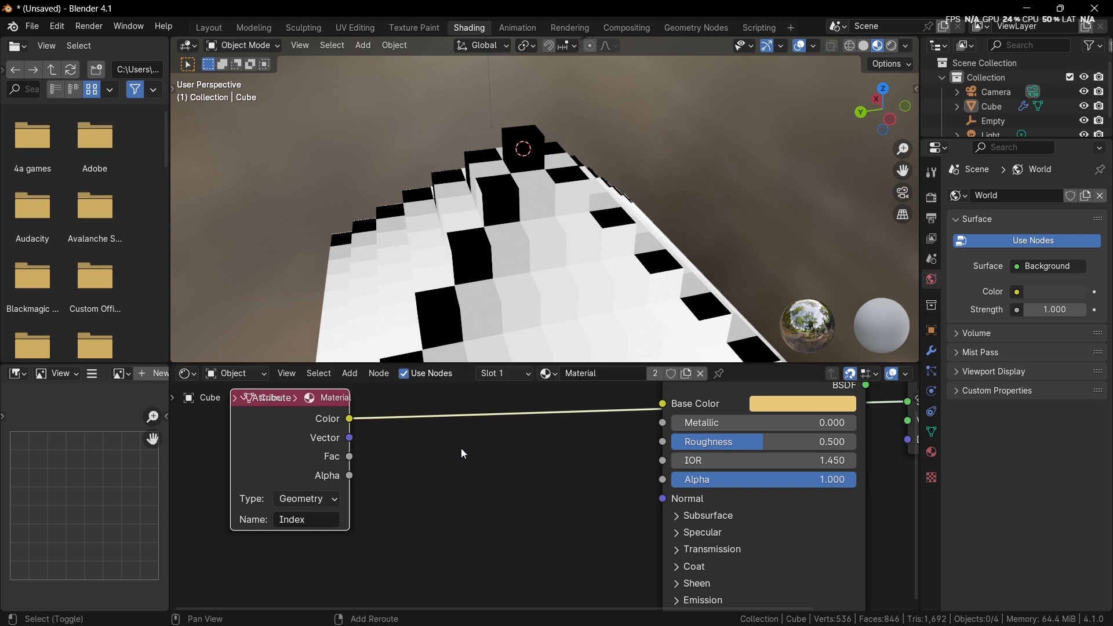
key("shift+a")
left_click(423, 432)
type("ma")
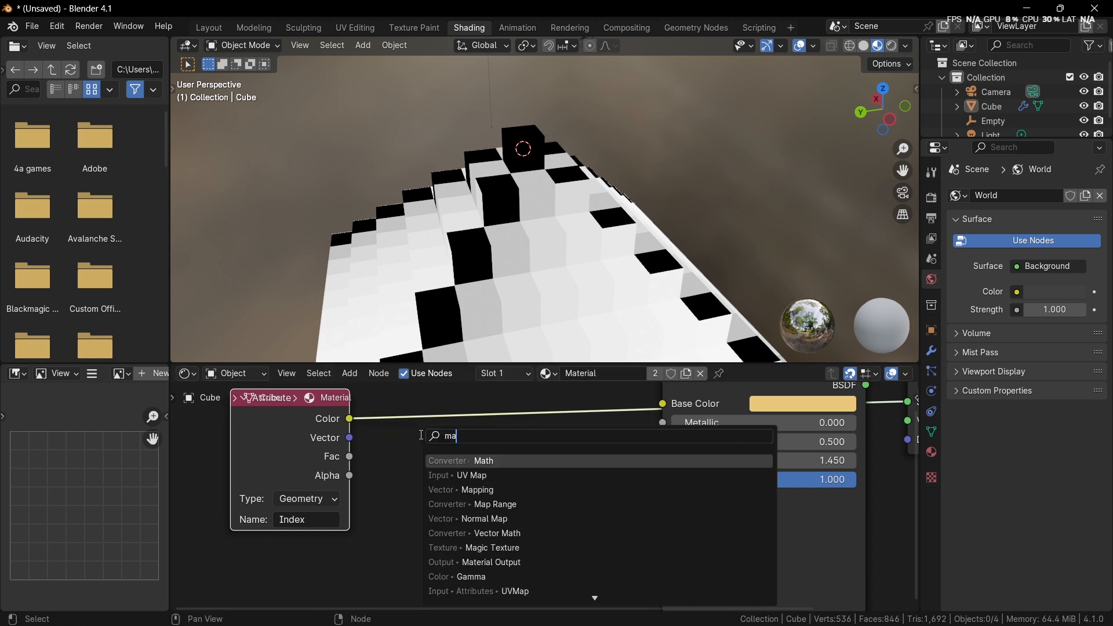
type("p")
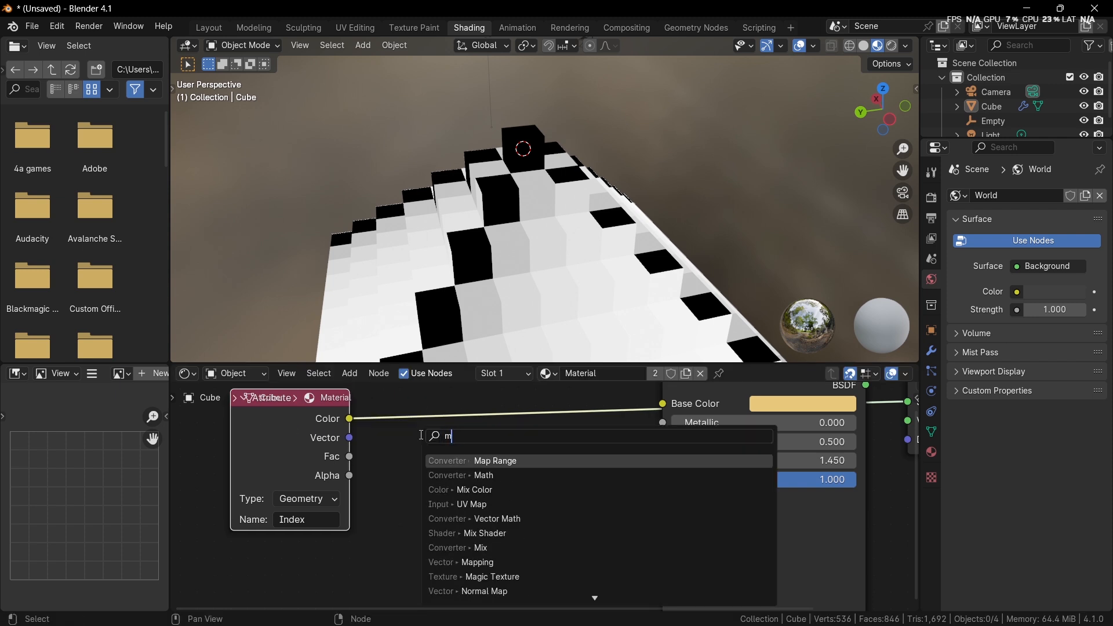
key("Return")
key("Escape")
Insert a Map Range node on the link carrying the Attribute node's Color output
key("shift+a")
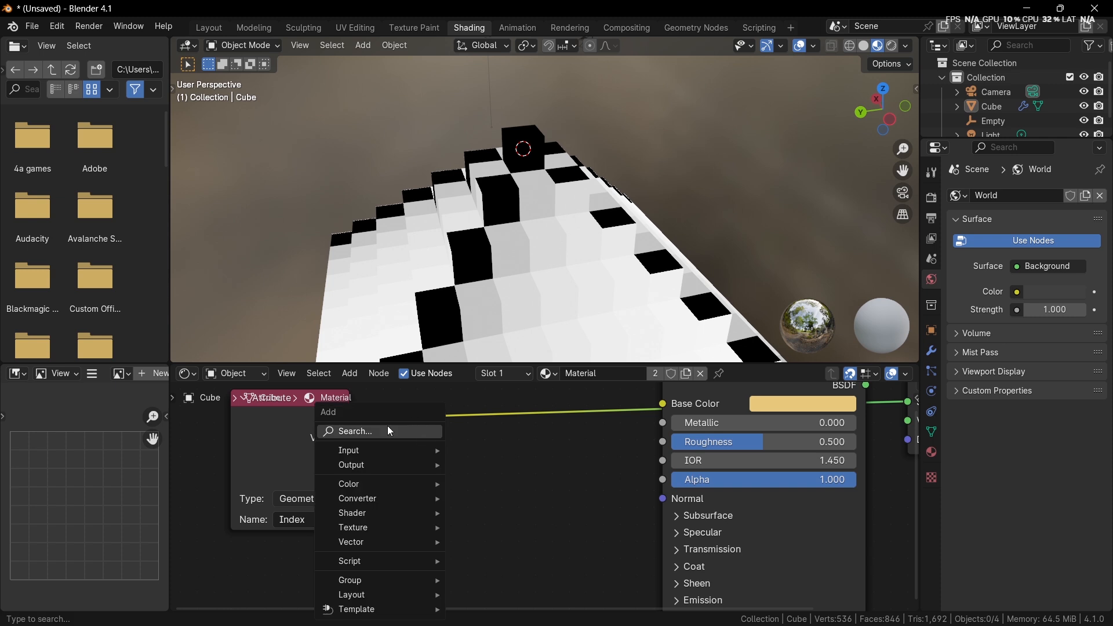
left_click(387, 427)
type("map r")
key("Return")
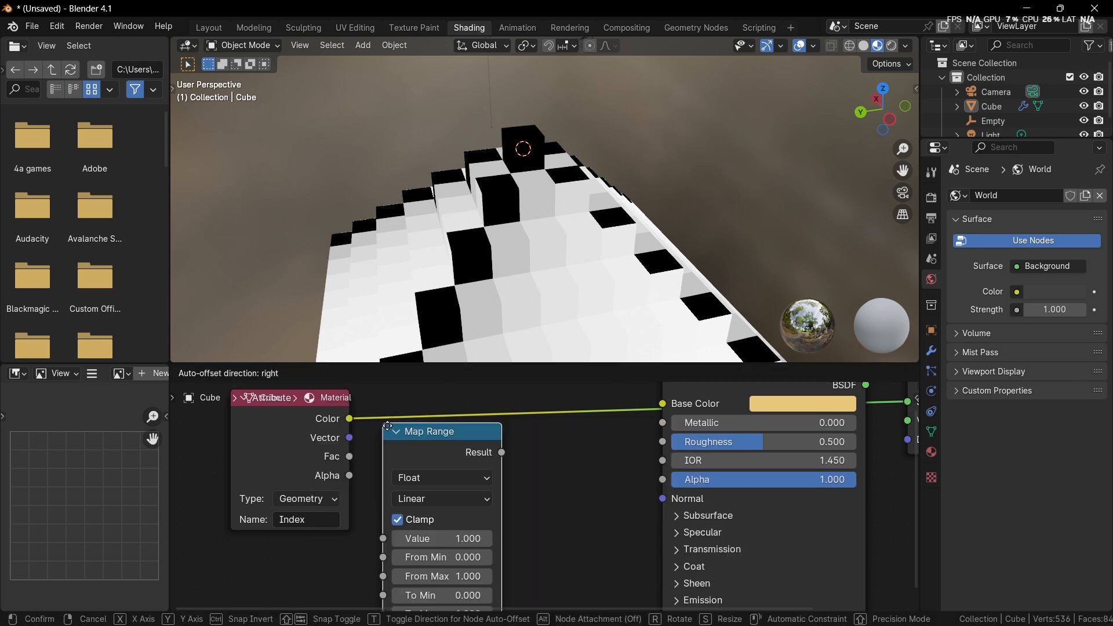
left_click(422, 400)
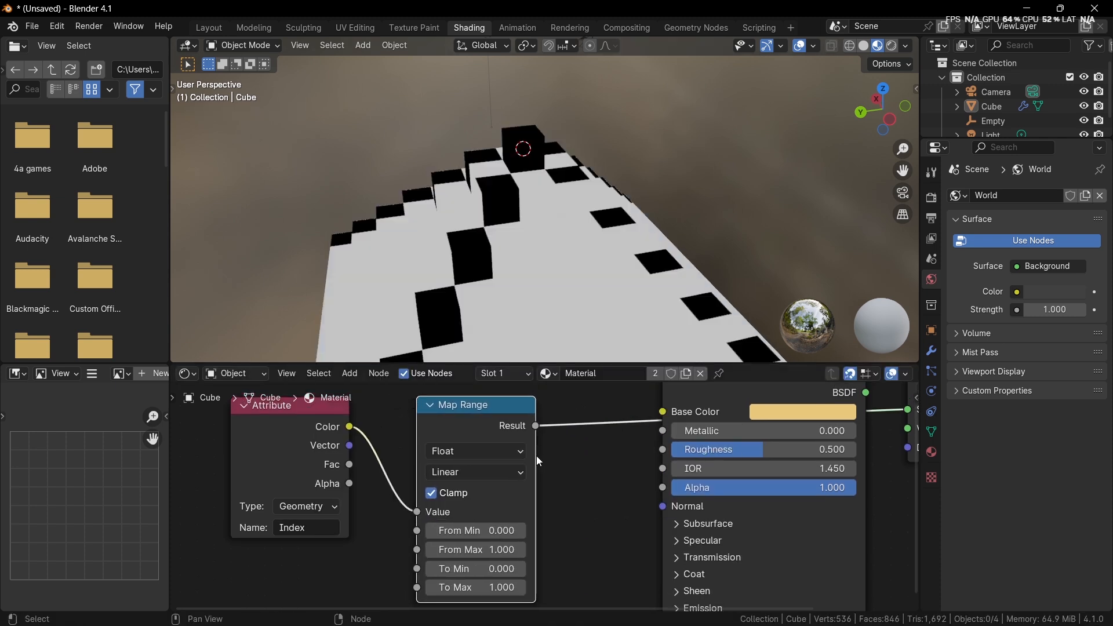
Examine the geometry node tree back to the first Duplicate Elements node to read its Amount
middle_click_drag(585, 299, 586, 254, "shift")
middle_click_drag(568, 312, 549, 250)
left_click(689, 26)
scroll(232, 493, "down", 1)
middle_click_drag(220, 502, 593, 414)
scroll(585, 417, "up", 2)
middle_click_drag(385, 422, 657, 477)
middle_click_drag(404, 467, 739, 433)
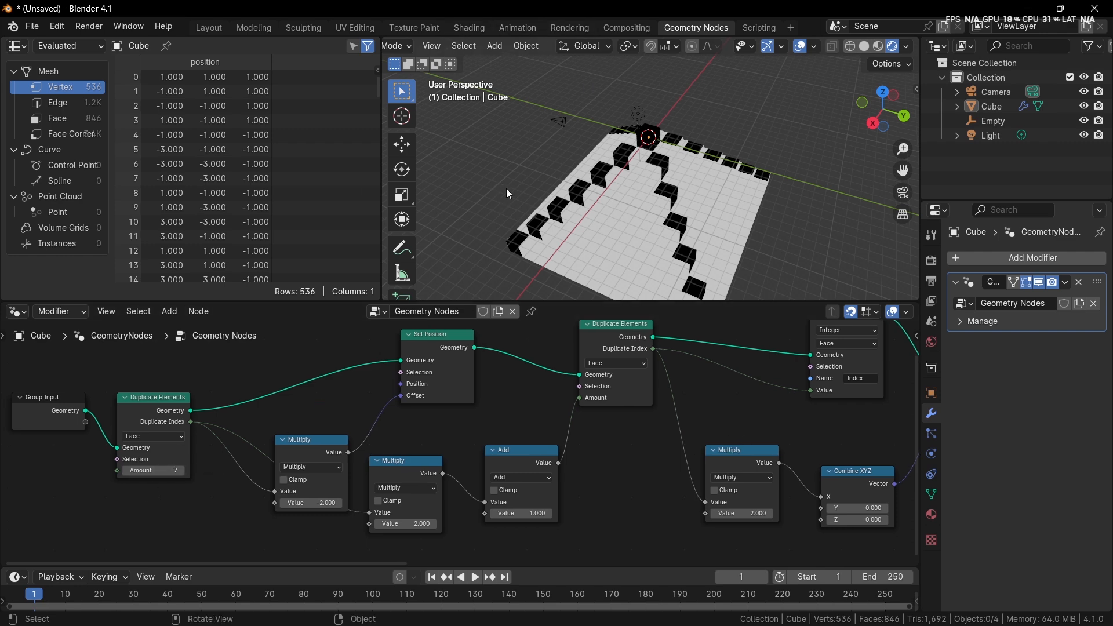
Back in the material's shader nodes, set the Map Range node's From Max to 7
left_click(477, 31)
scroll(556, 492, "up", 3)
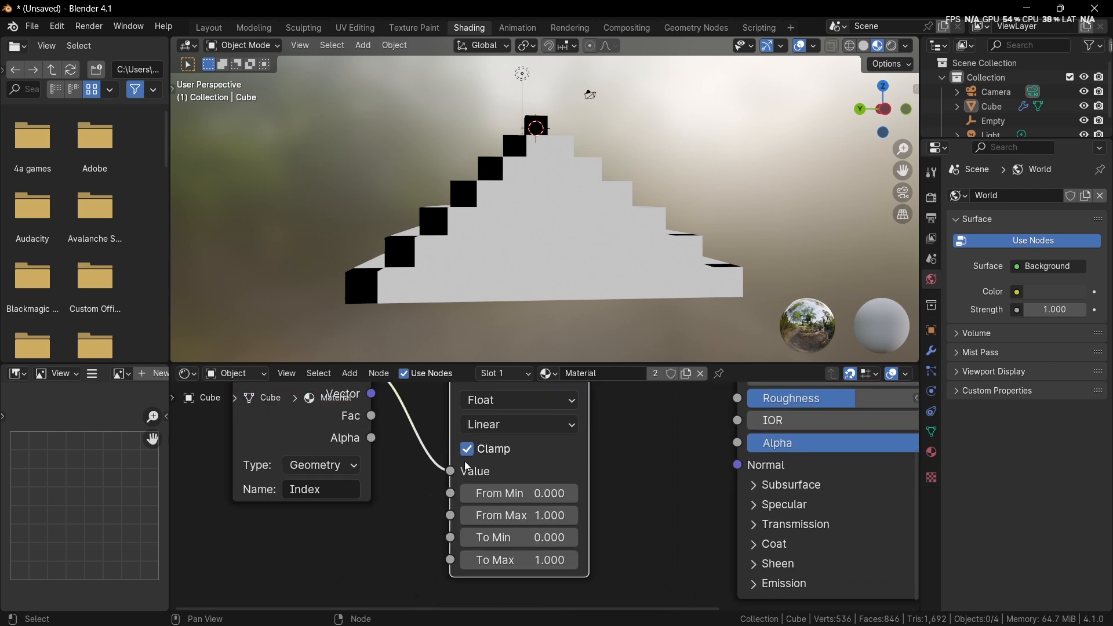
double_click(522, 516)
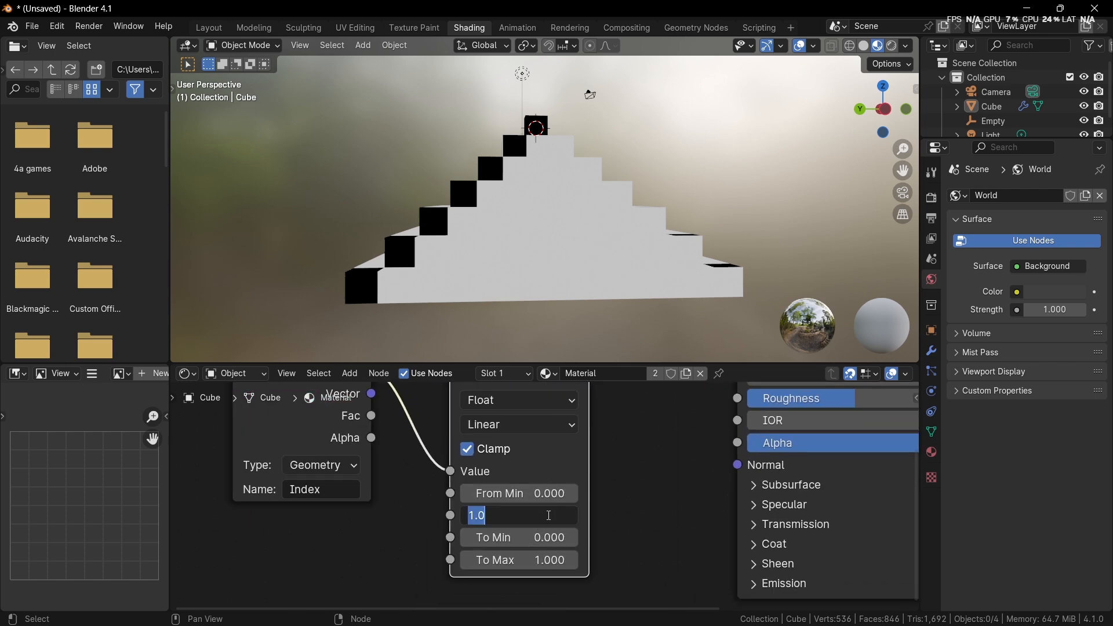
type("7")
key("Return")
middle_click_drag(580, 309, 520, 298)
scroll(340, 513, "down", 5)
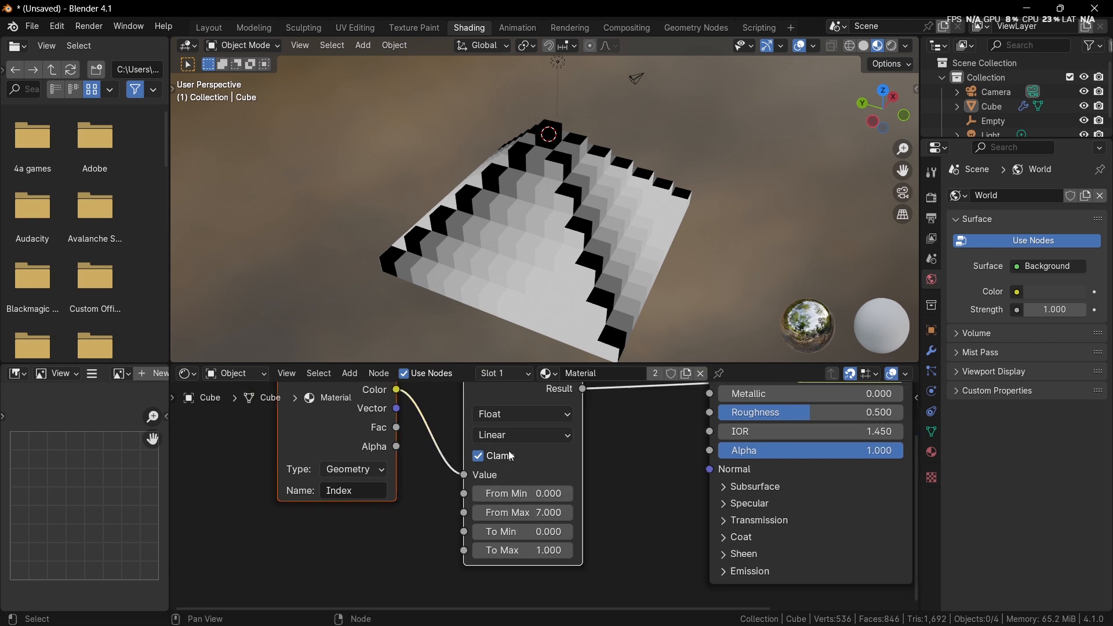
Move the Attribute and Map Range nodes away from the Principled BSDF to make room for more nodes
left_click_drag(500, 446, 281, 450)
scroll(450, 481, "down", 3)
scroll(458, 479, "up", 1)
middle_click_drag(470, 477, 495, 460)
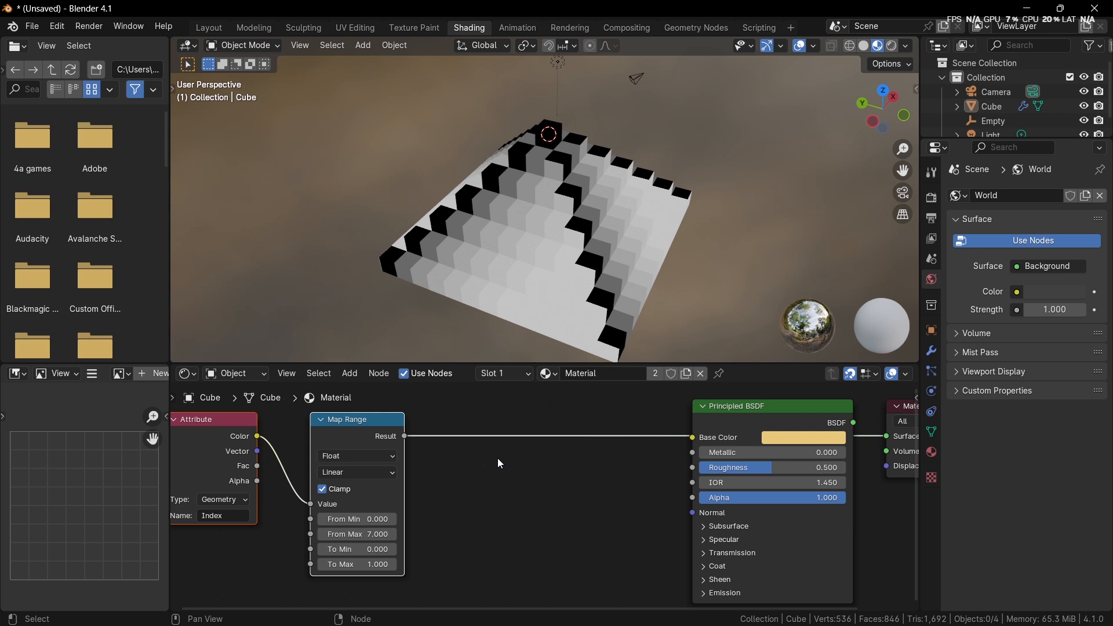
middle_click_drag(516, 513, 535, 487)
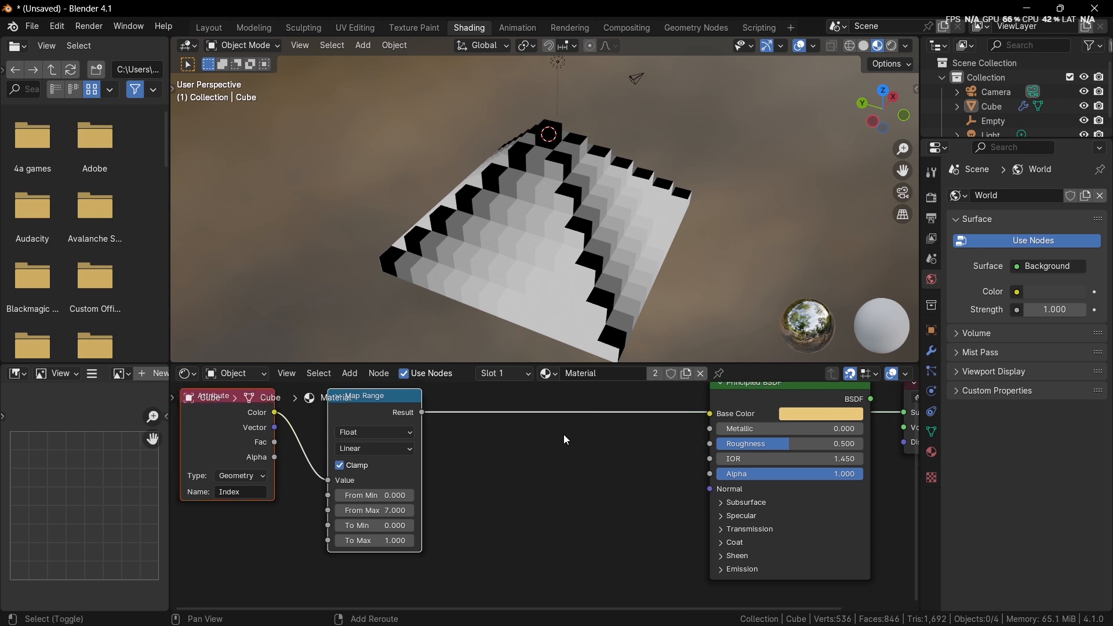
Insert a Math node set to Add after Map Range, and place a duplicate of it in series behind it
key("shift+a")
left_click(538, 425)
type("math")
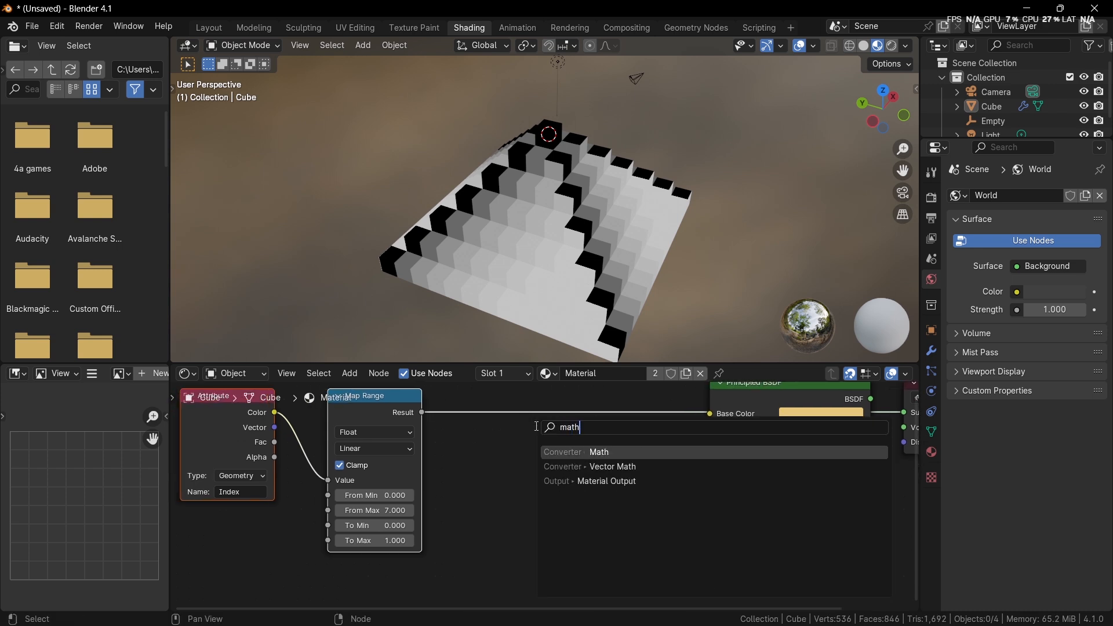
key("Return")
left_click(525, 430)
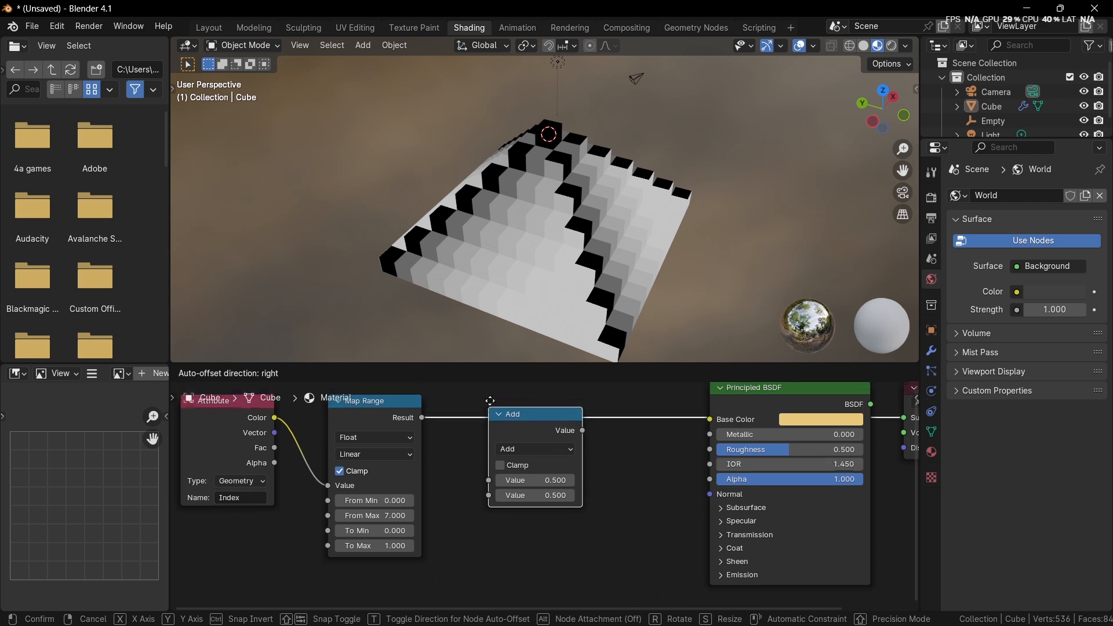
key("shift+d")
left_click(589, 426)
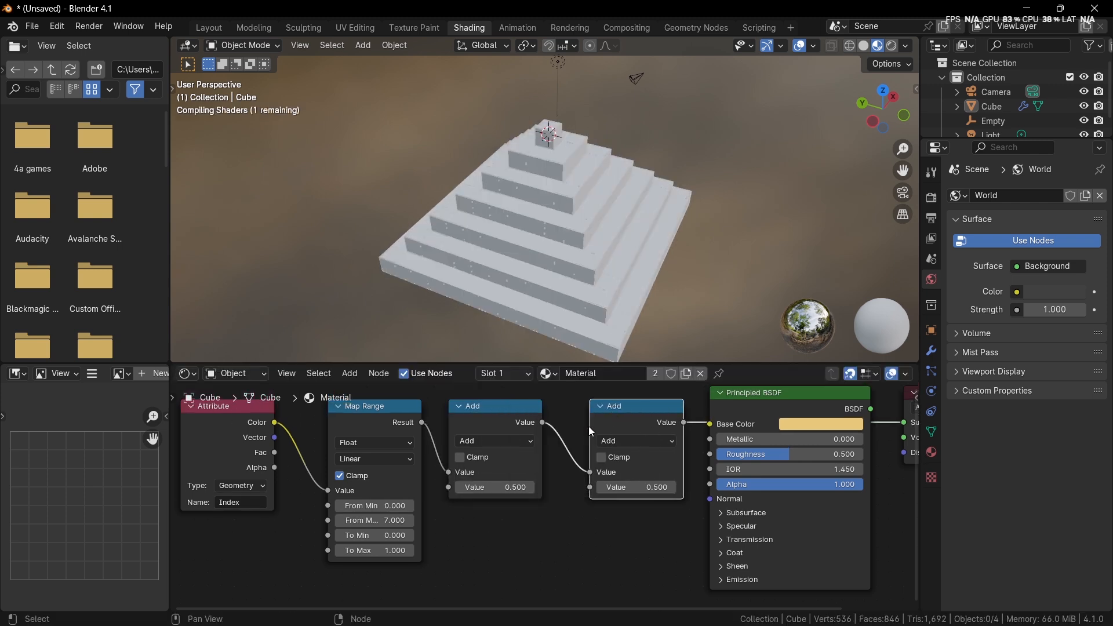
Change the second Math node's operation to Truncated Modulo and set its Value to 1.000
left_click(635, 445)
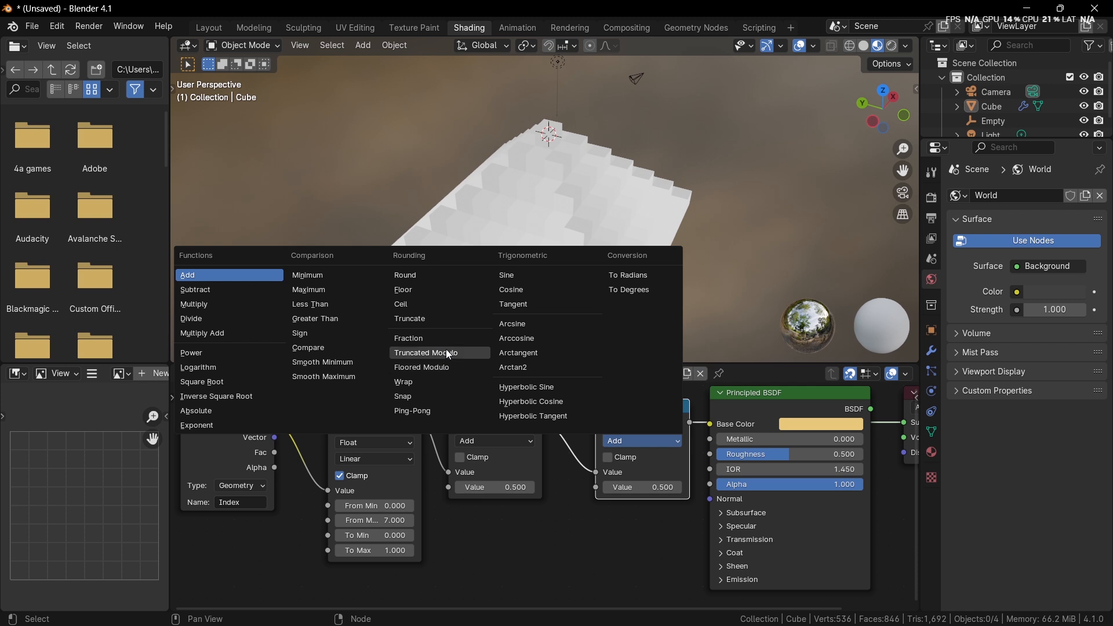
left_click(427, 354)
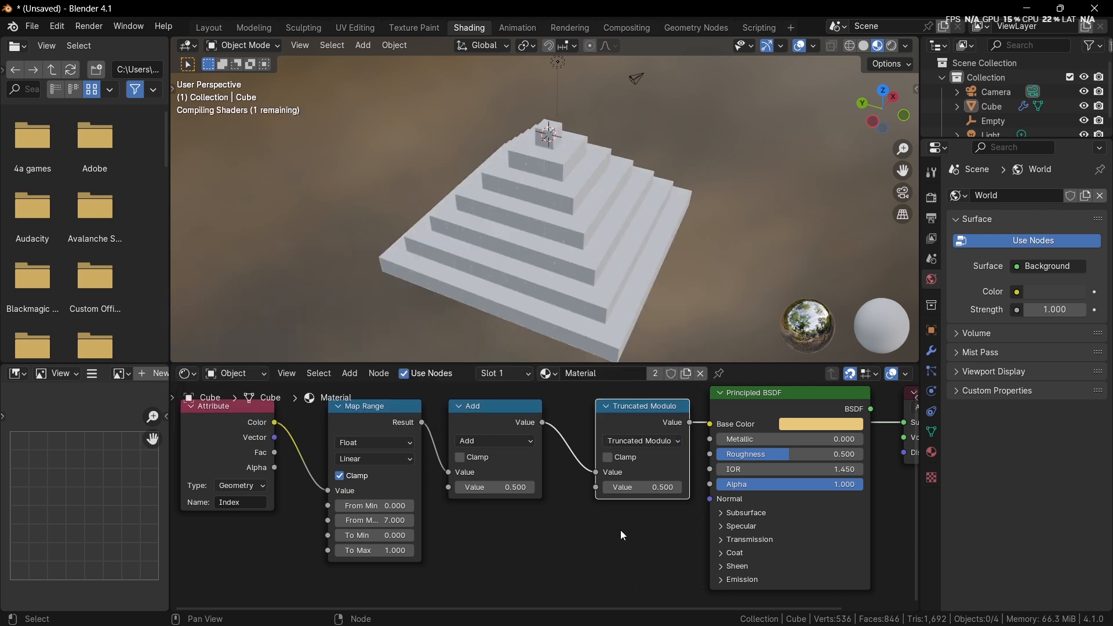
scroll(621, 530, "up", 2)
left_click_drag(593, 474, 598, 474)
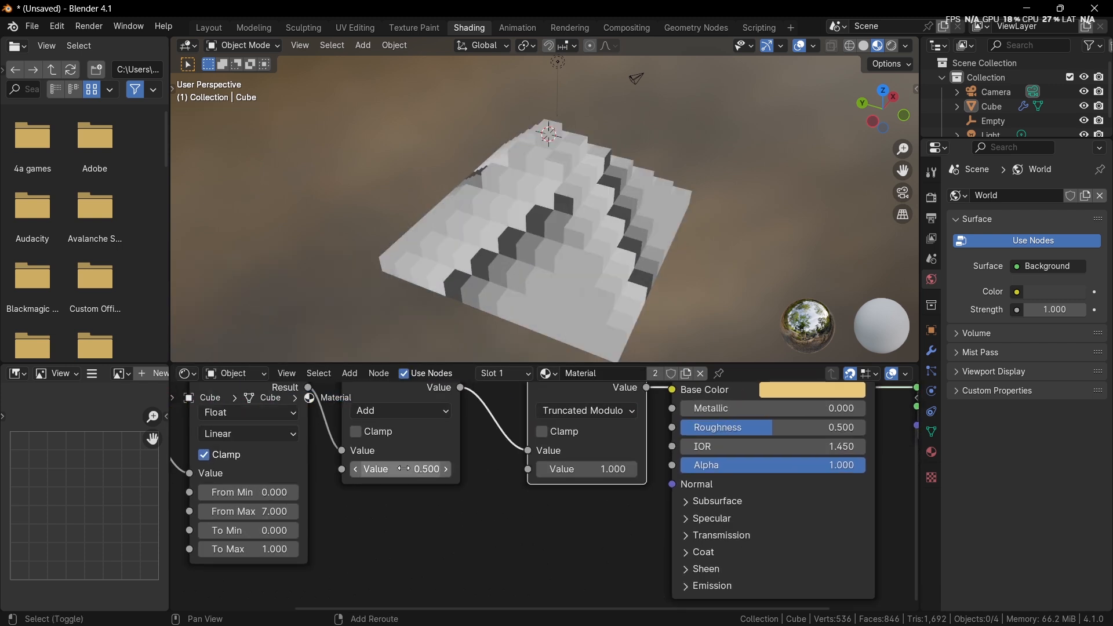
Raise the Value of the material's Add node to 4.280
mouse_move(410, 471)
left_mouse_down("shift")
mouse_move(774, 471)
mouse_move(665, 471)
mouse_move(412, 440)
left_mouse_up("shift")
In the Geometry Nodes tree, move Store Named Attribute behind the first Duplicate Elements node and feed its Value from that node's Duplicate Index
left_click(696, 27)
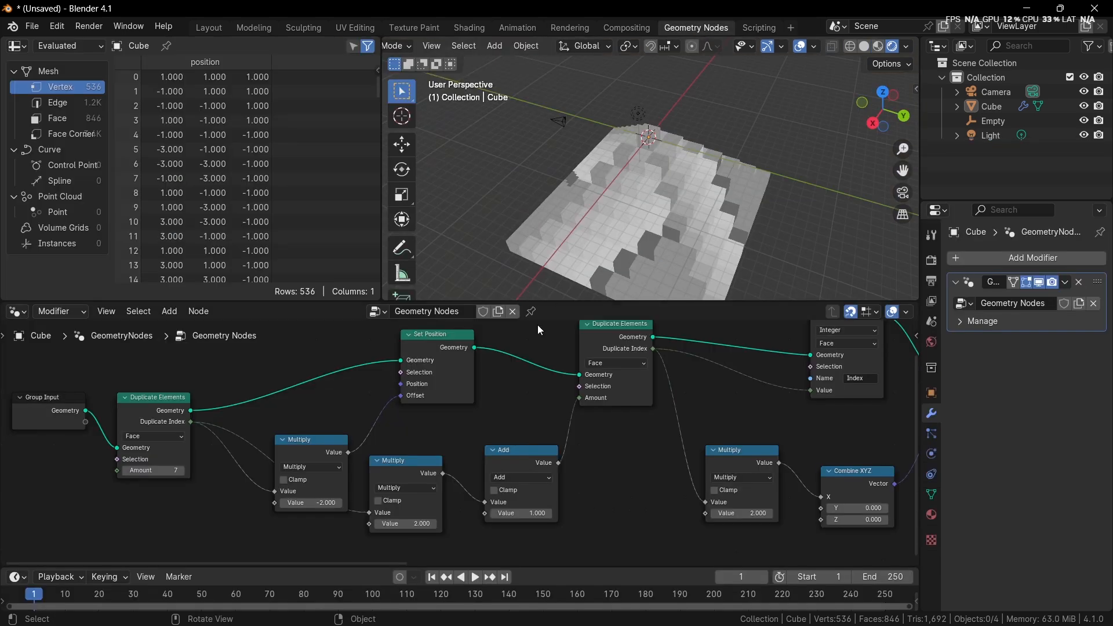
scroll(493, 371, "down", 4)
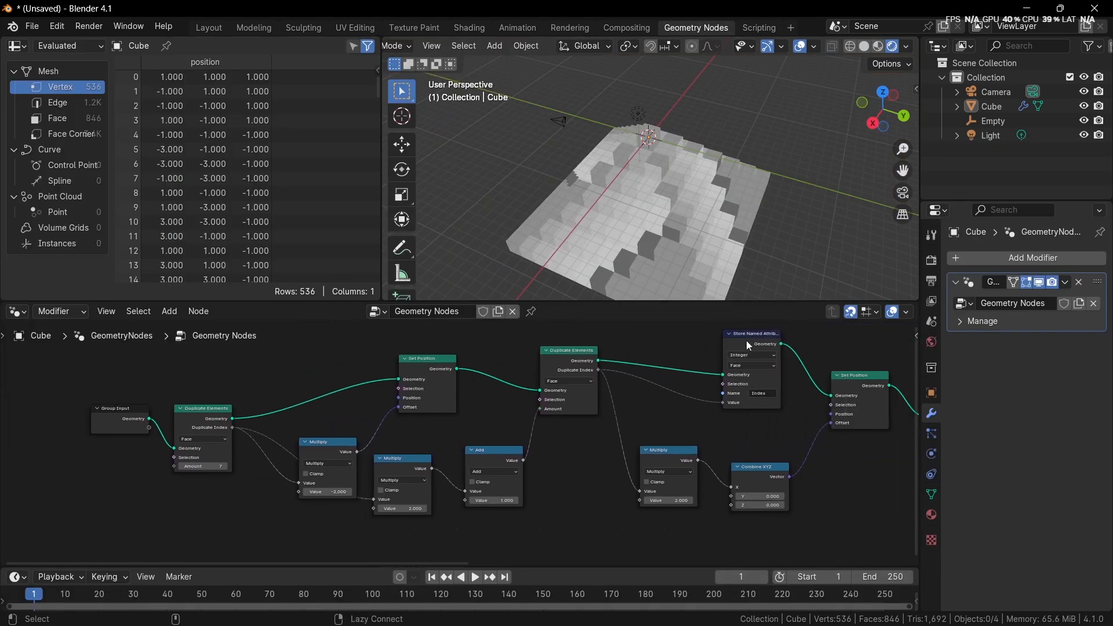
left_click_drag(747, 346, 384, 389)
scroll(393, 392, "up", 1)
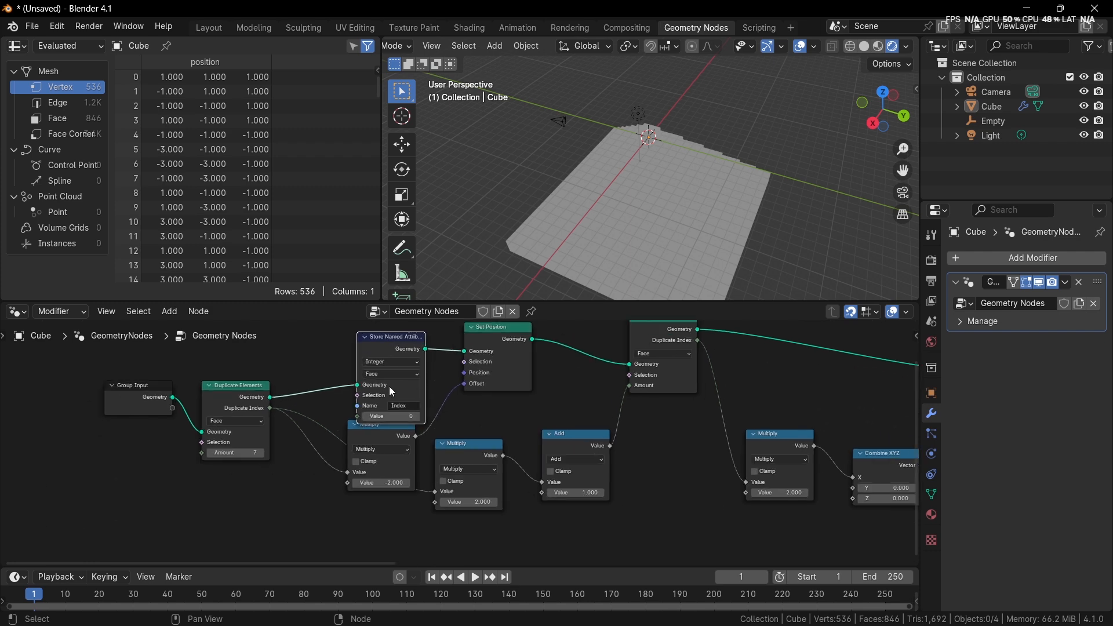
left_click_drag(270, 409, 357, 416)
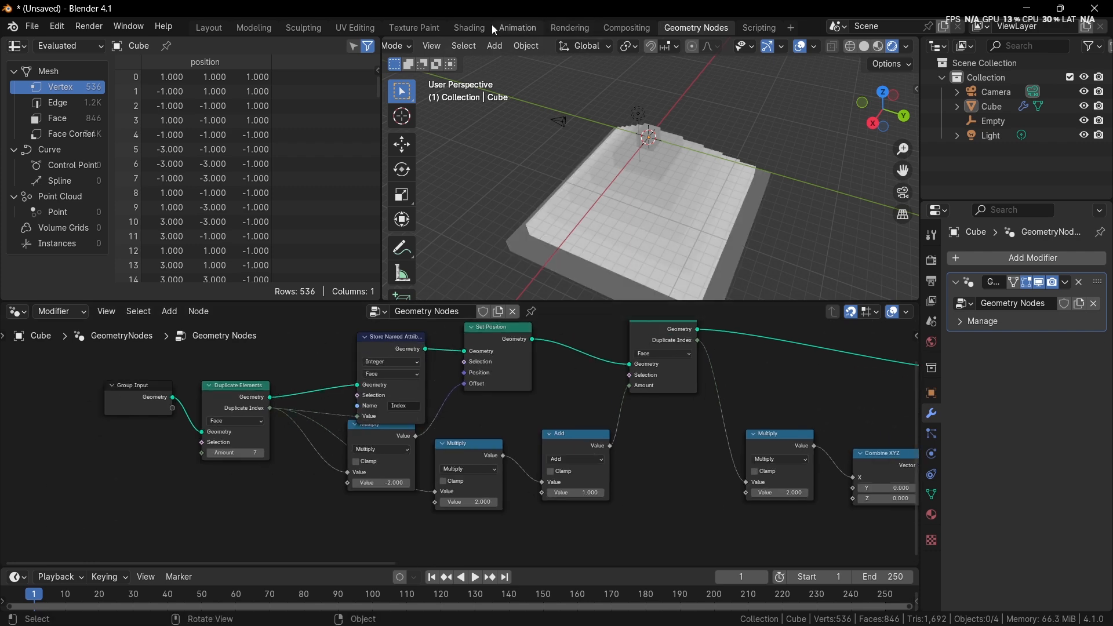
Return to the material's shader nodes and raise the Add node's Value to 6.960
left_click(459, 31)
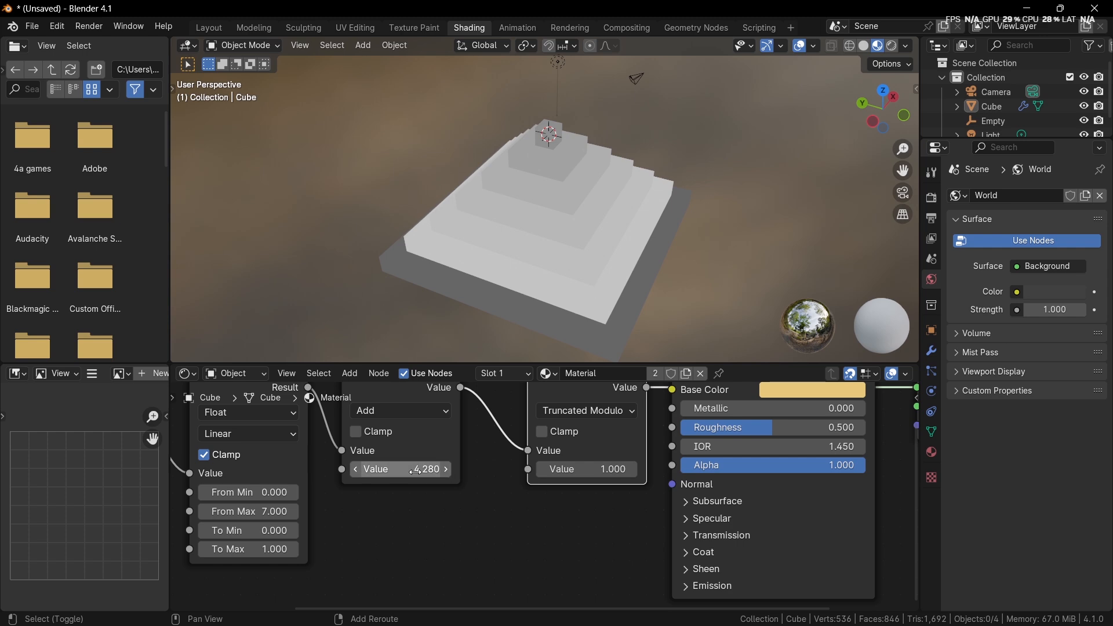
left_click_drag(406, 470, 553, 469, "shift")
In Geometry Nodes, insert Store Named Attribute after the last Duplicate Elements node and store that node's Duplicate Index as Index
left_click(690, 28)
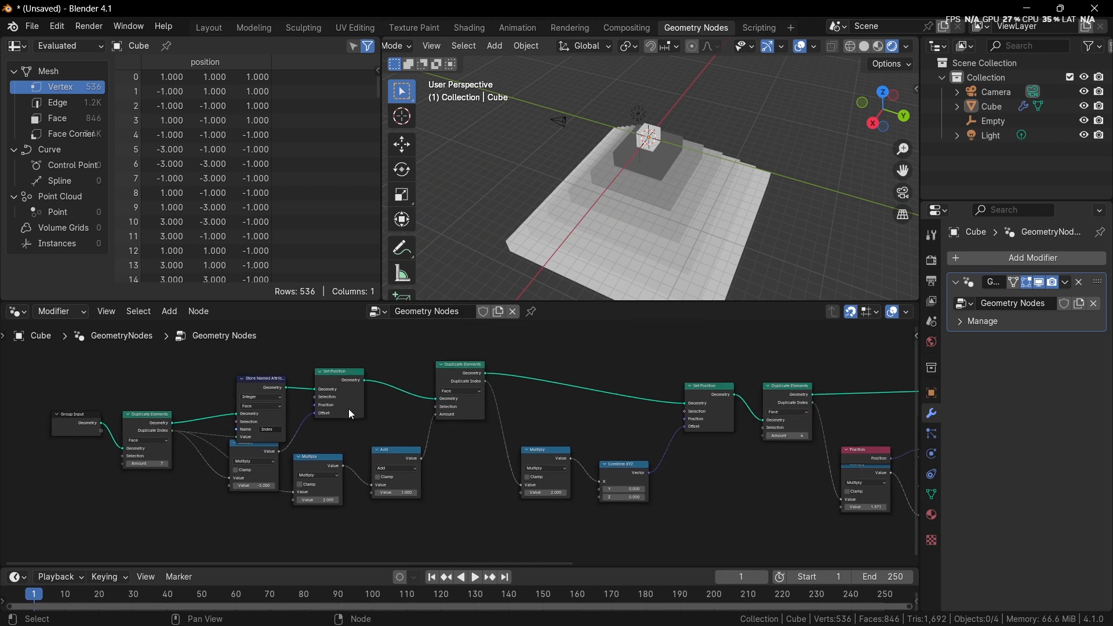
left_click_drag(205, 373, 669, 369, "alt")
middle_click_drag(628, 405, 522, 427)
scroll(521, 428, "up", 3)
left_click_drag(525, 411, 568, 439)
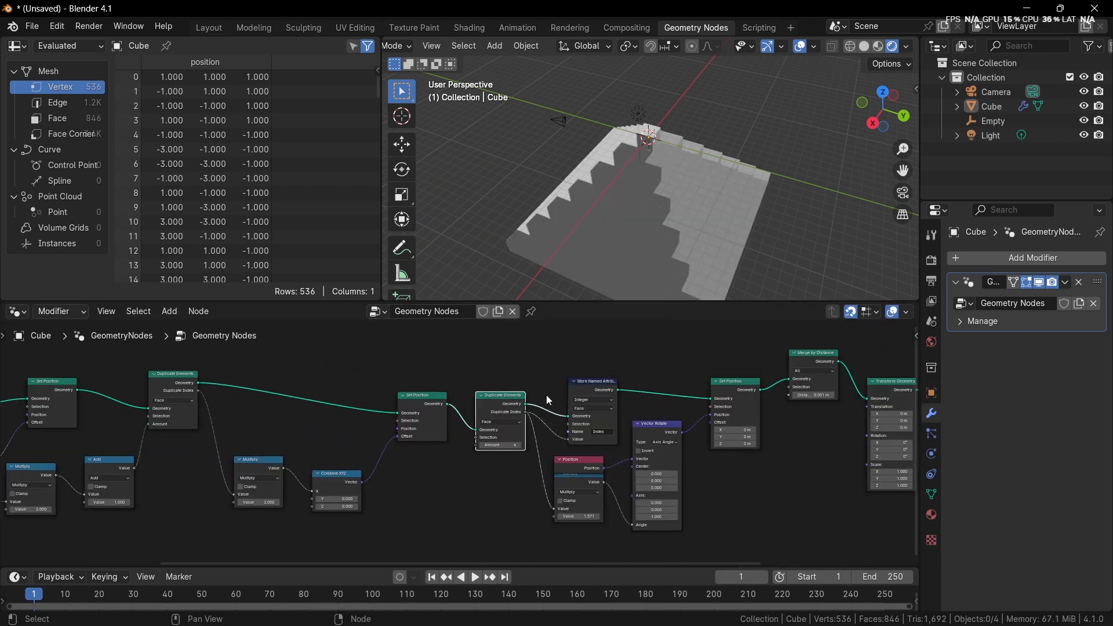
Back in the material's shader nodes, set the Map Range node's From Max to 4 and shift the Add node's Value
left_click(464, 29)
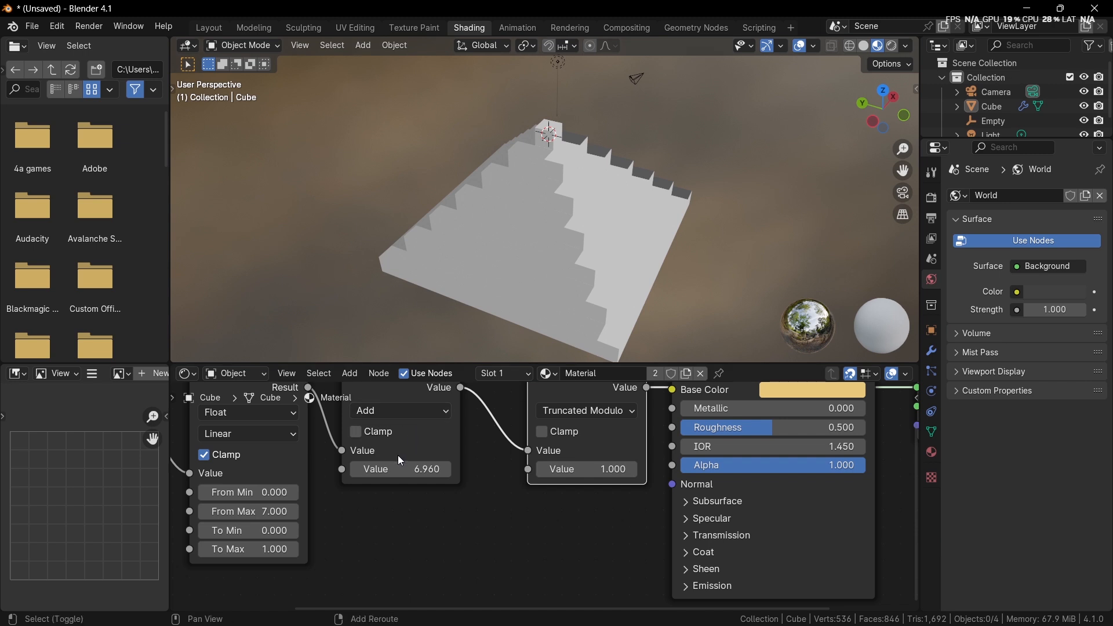
left_click(249, 512)
type("4")
key("Return")
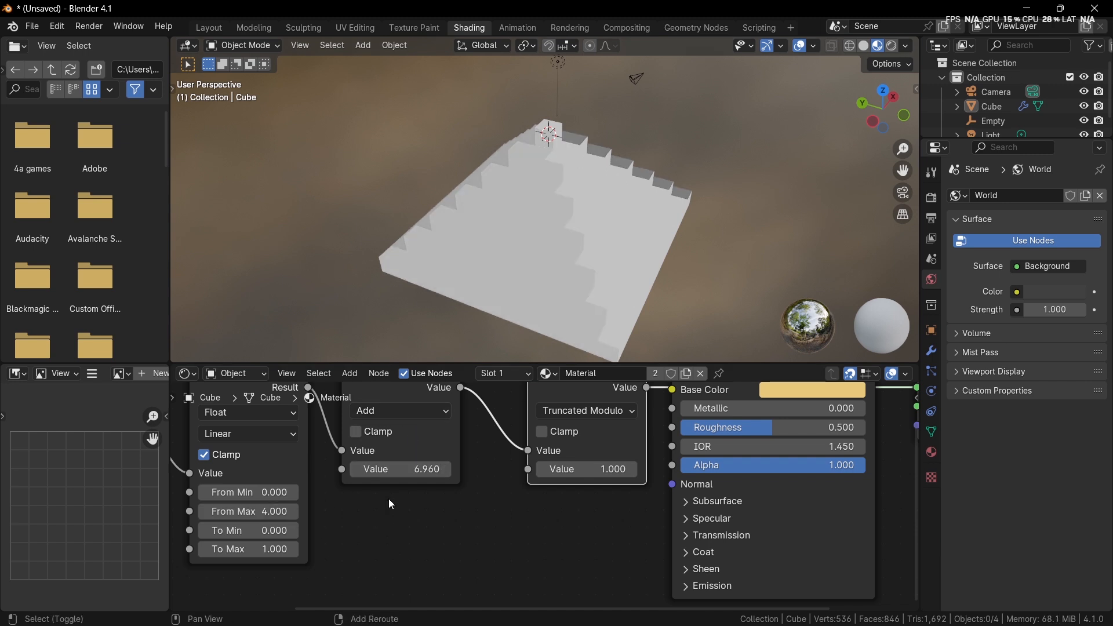
left_click_drag(400, 469, 444, 469)
Undo the From Max change, the recent Add value changes and the relocations of Store Named Attribute
key("ctrl+z")
key("ctrl+z")
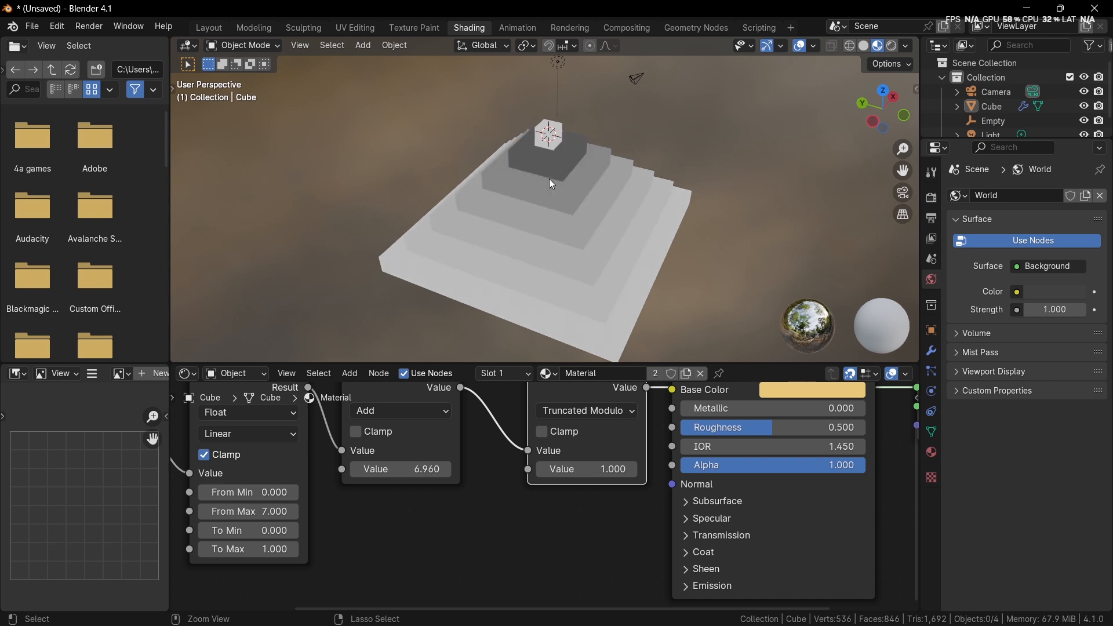
key("ctrl+z")
key("ctrl+z")
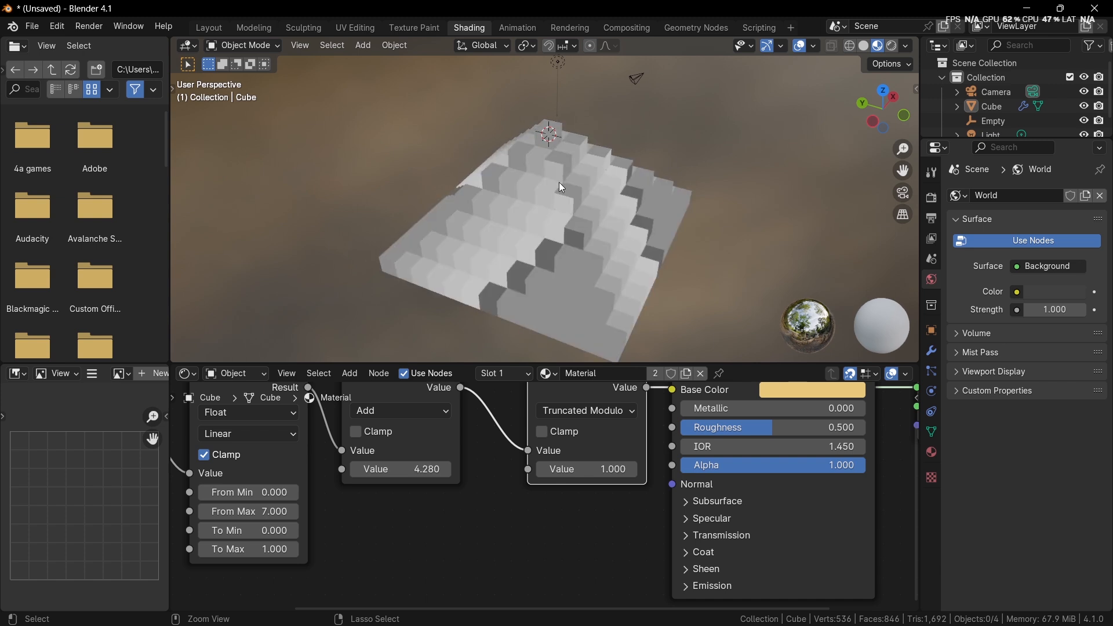
Raise the Add node's Value to 8.650 to shift the banding across the pyramid's blocks
mouse_move(559, 182)
middle_mouse_down()
mouse_move(586, 187)
mouse_move(577, 197)
middle_mouse_up()
left_click_drag(400, 469, 471, 469)
Detach the Principled BSDF and reinsert it between Truncated Modulo and Material Output so the modulo value drives Base Color
scroll(392, 403, "down", 2)
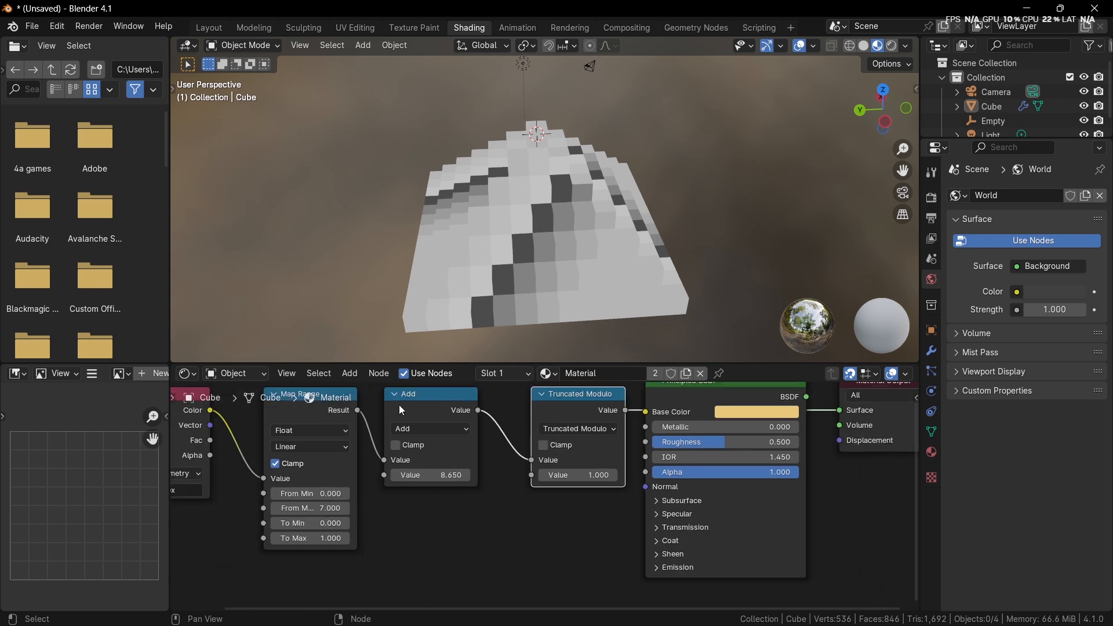
scroll(500, 410, "down", 4)
middle_click_drag(515, 416, 523, 427)
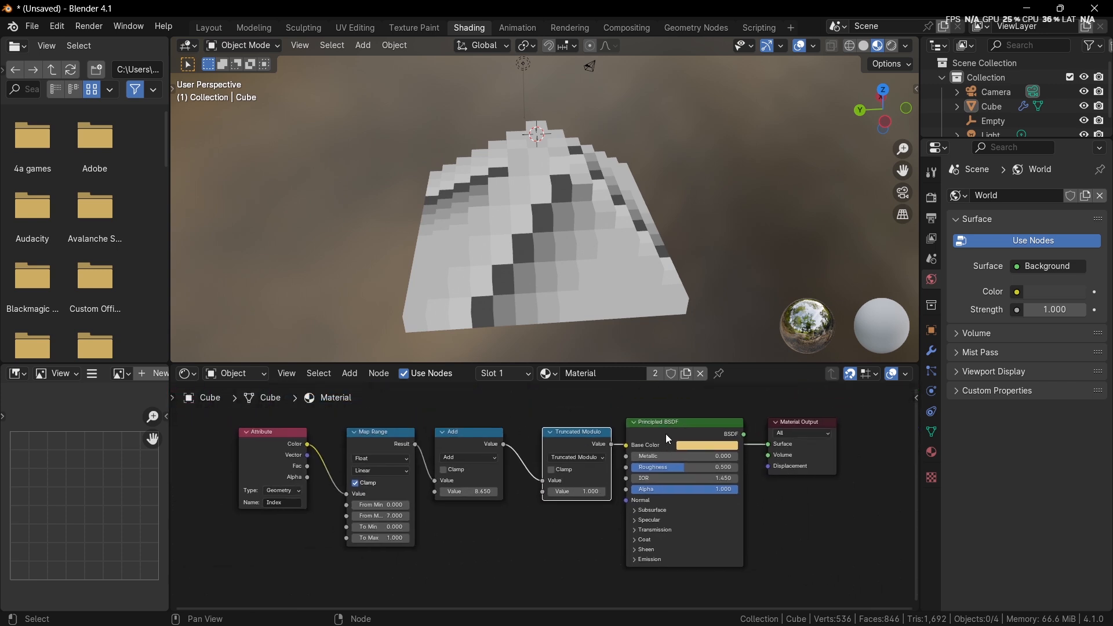
left_click_drag(668, 436, 689, 492, "alt")
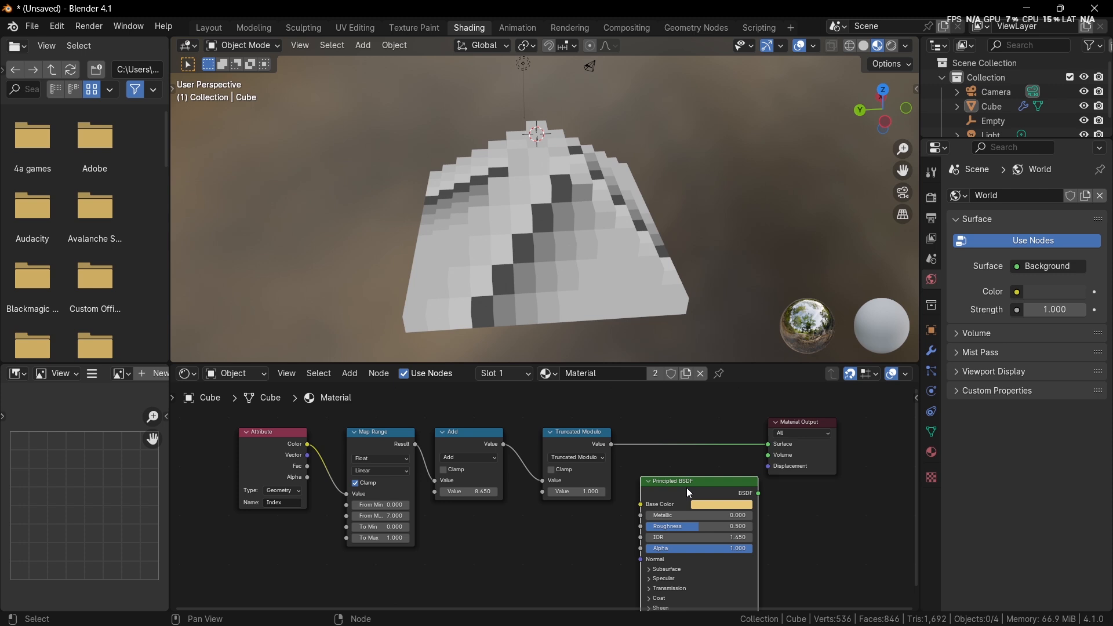
middle_click_drag(689, 493, 552, 475)
scroll(552, 474, "up", 1)
left_click_drag(555, 490, 560, 436)
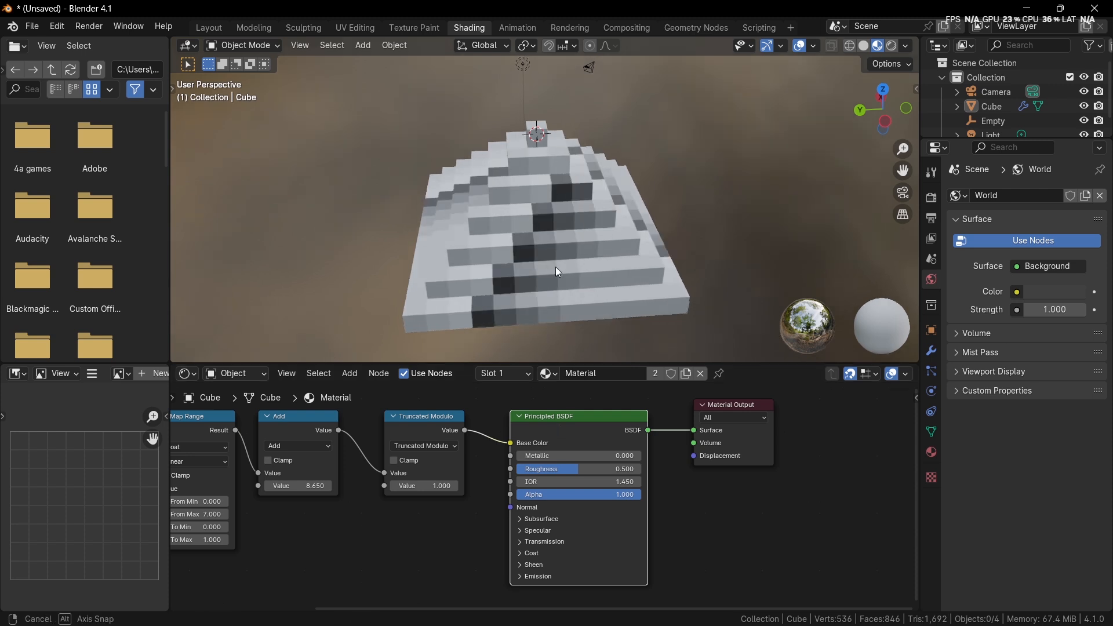
Move the Attribute, Map Range, Add and Truncated Modulo nodes away from the Principled BSDF to make room for another node
scroll(555, 267, "up", 4)
middle_click_drag(555, 266, 590, 240)
scroll(612, 244, "down", 3)
middle_click_drag(362, 524, 499, 520)
scroll(499, 519, "down", 3)
left_click_drag(282, 538, 527, 439)
left_click(530, 439, "shift")
key("g")
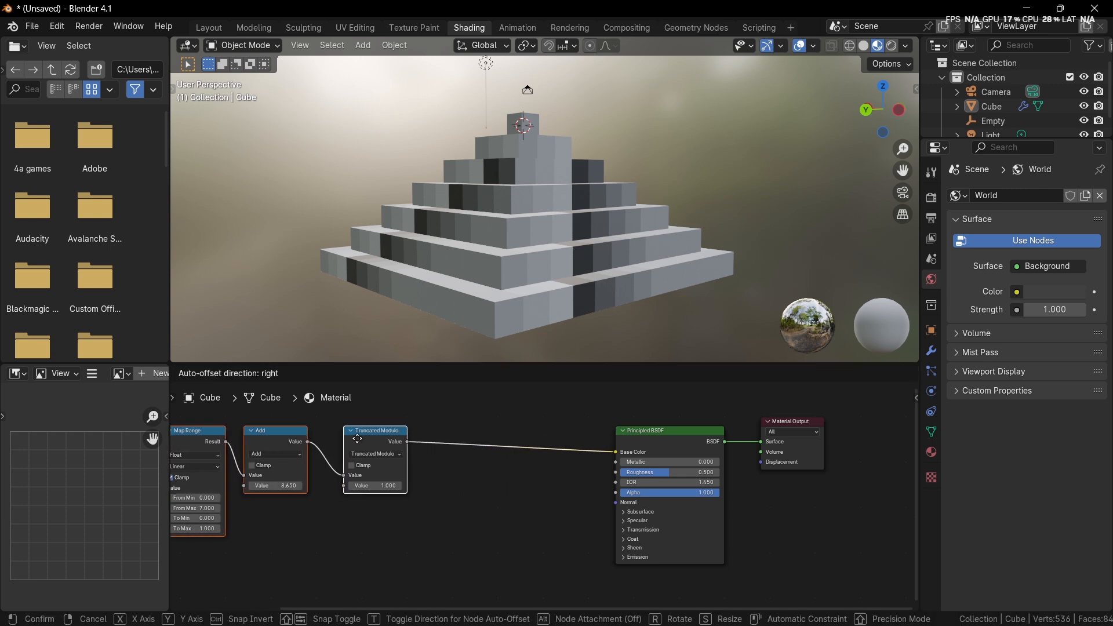
left_click(329, 442)
Insert a Color Ramp node between Truncated Modulo and the Principled BSDF's Base Color
key("shift+a")
left_click(456, 431)
type("col")
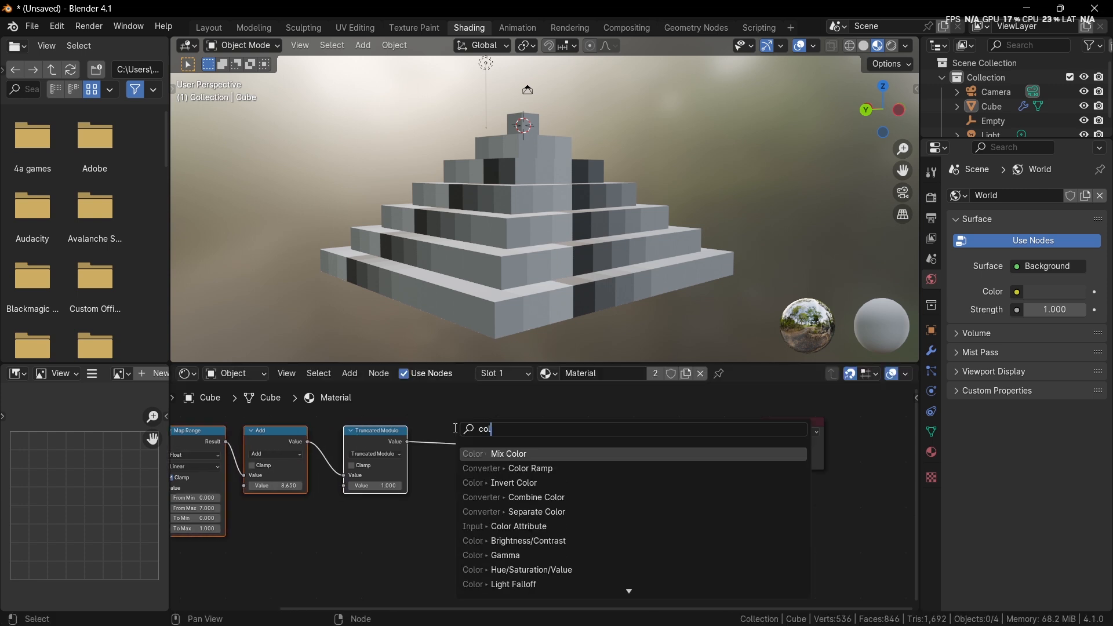
key("Down")
key("Return")
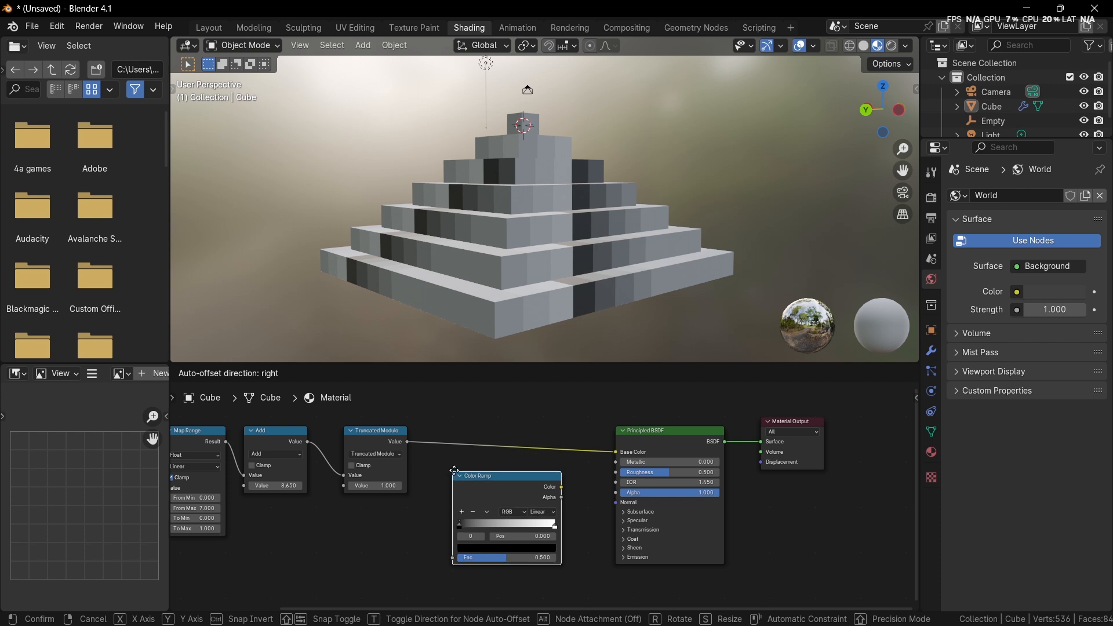
left_click(464, 438)
Move the Color Ramp's black stop to position 0.756 and cut the ramp's link to Base Color
scroll(474, 465, "up", 1)
middle_click_drag(559, 294, 545, 334)
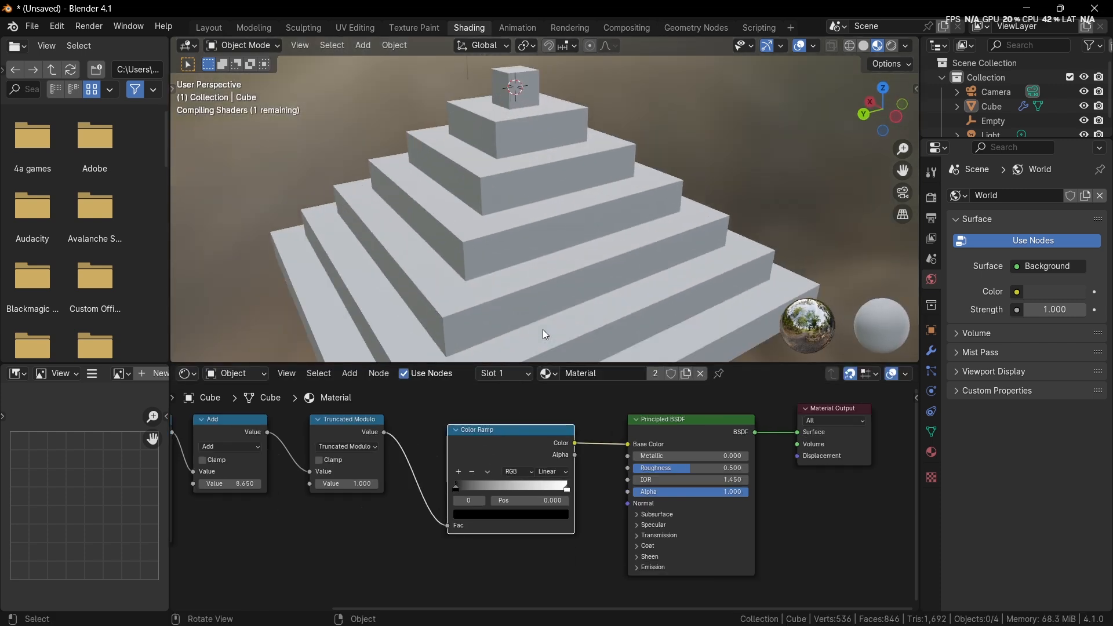
scroll(464, 482, "up", 1)
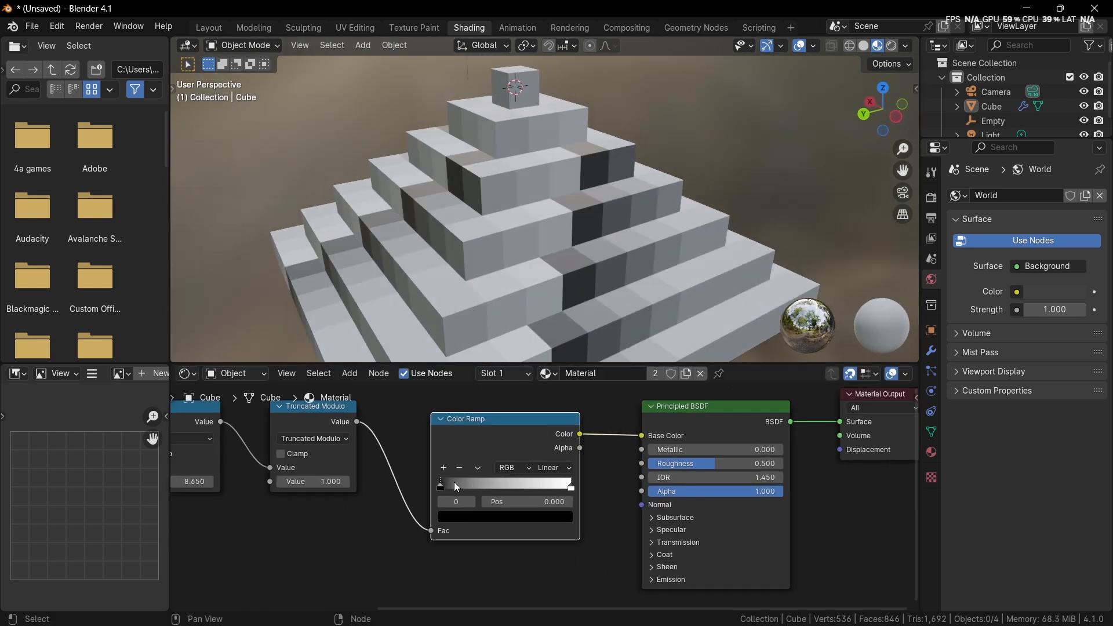
left_click_drag(447, 482, 539, 490)
right_click_drag(616, 431, 630, 464, "ctrl")
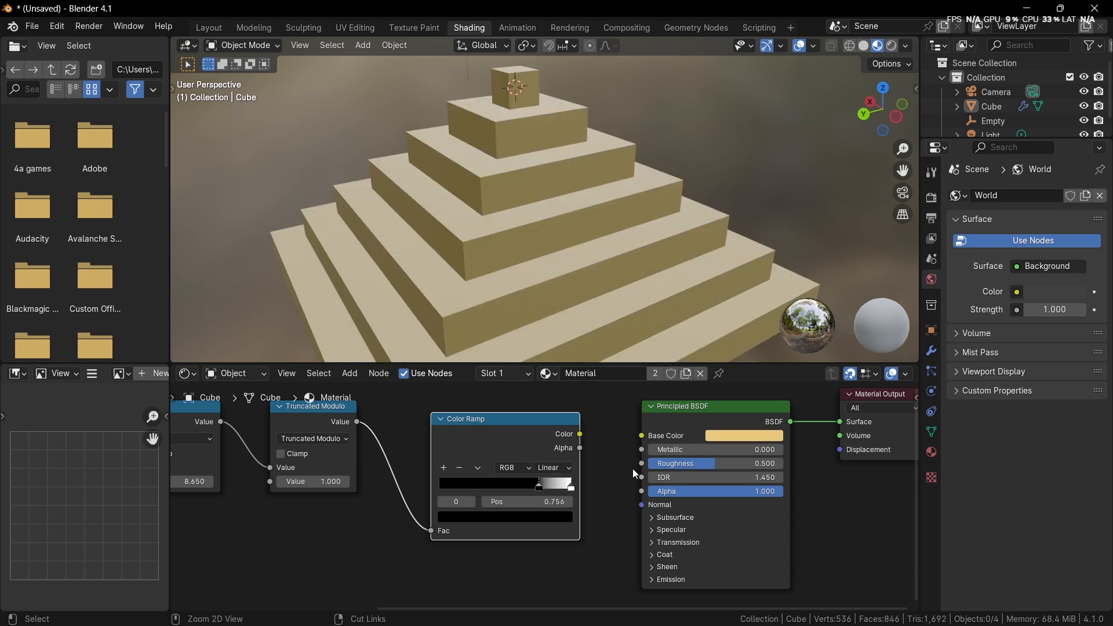
Switch the viewport to Rendered shading and enable Ambient Occlusion, Bloom and Screen Space Reflections for EEVEE
key("z")
left_click(680, 258)
mouse_move(678, 258)
middle_mouse_down()
mouse_move(666, 240)
mouse_move(721, 221)
mouse_move(621, 240)
mouse_move(649, 244)
middle_mouse_up()
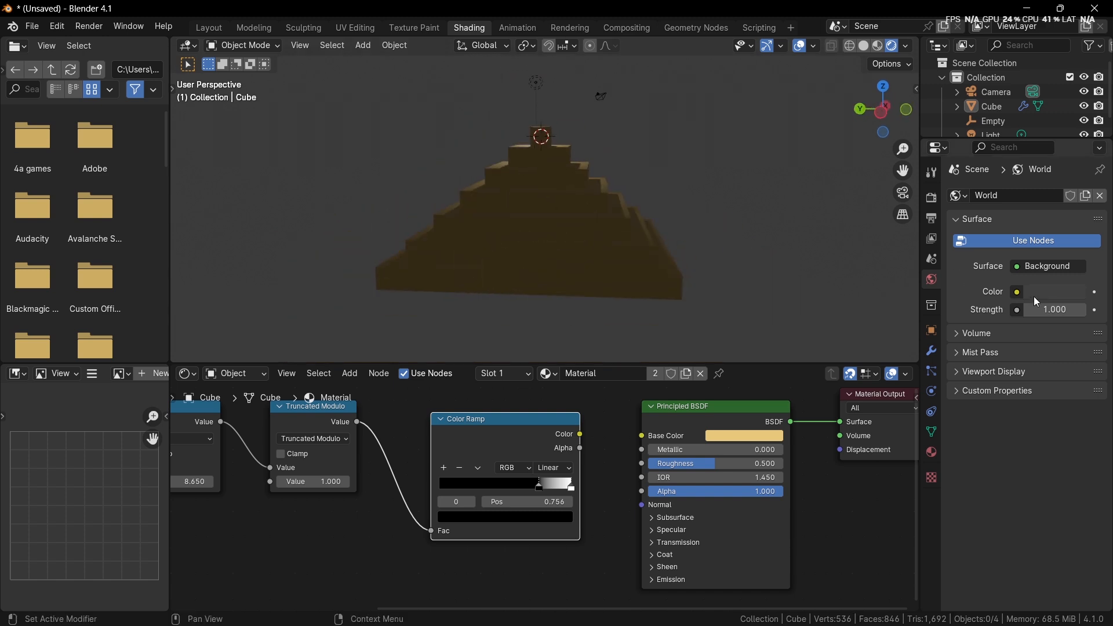
left_click(932, 198)
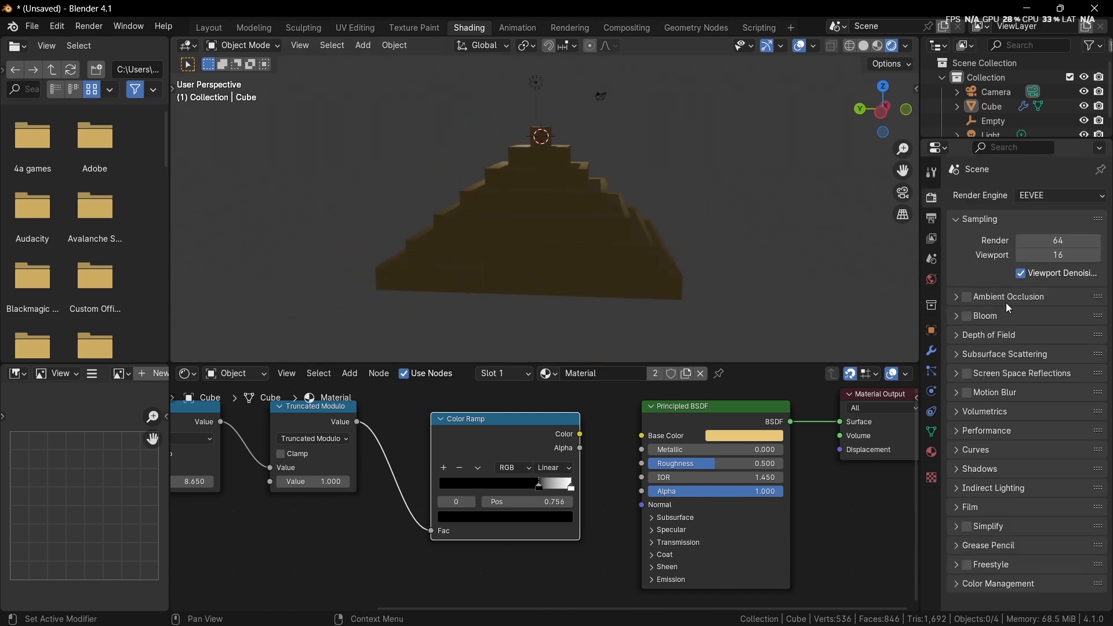
left_click(968, 373)
Add a plane mesh and lower it along the Z axis toward the pyramid's base
middle_click_drag(707, 247, 643, 245)
key("shift+a")
mouse_move(607, 270)
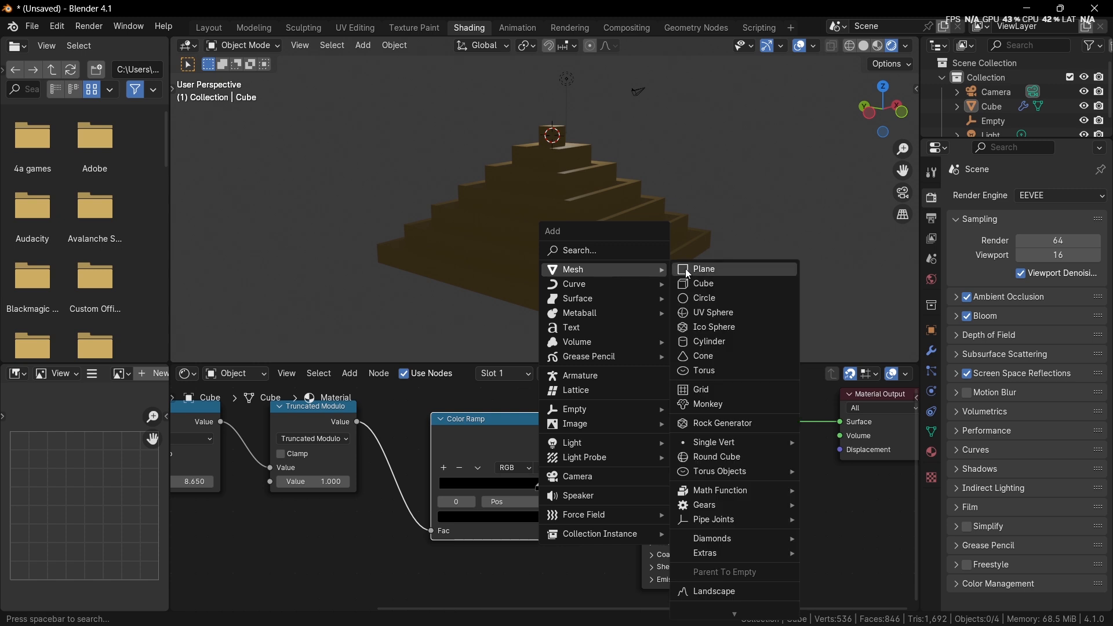
left_click(688, 272)
key("g")
key("z")
left_click(636, 341)
Scale the plane up well beyond the pyramid's footprint as a ground and adjust its height along Z
key("s")
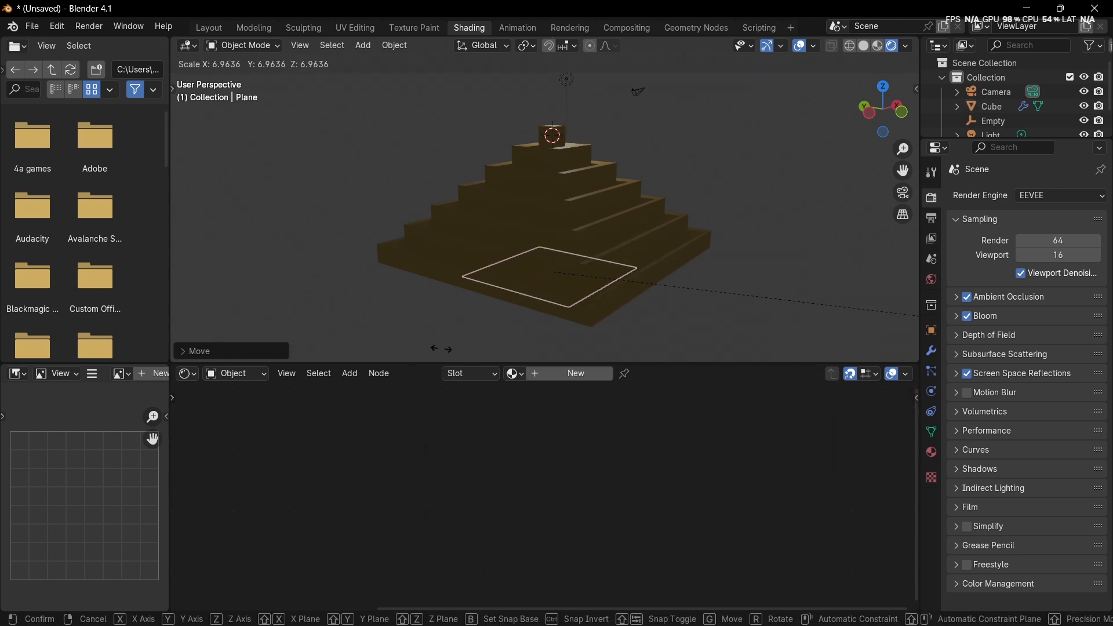
left_click(229, 179)
key("g")
key("z")
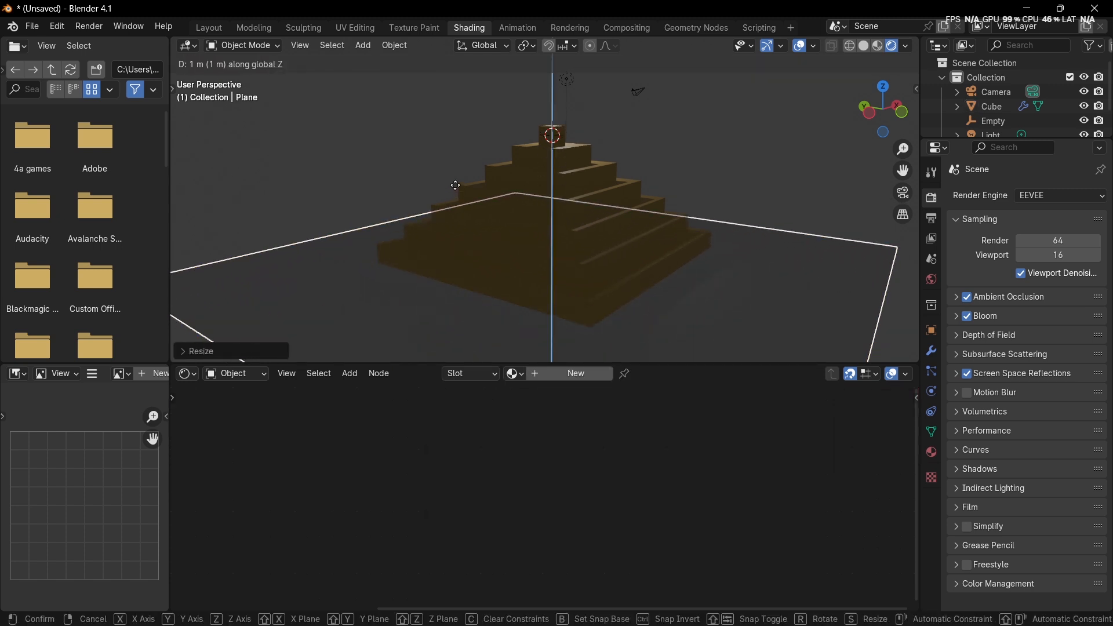
left_click(455, 189)
Change the point light above the pyramid to a Sun light with a Strength of 1
left_click(569, 80)
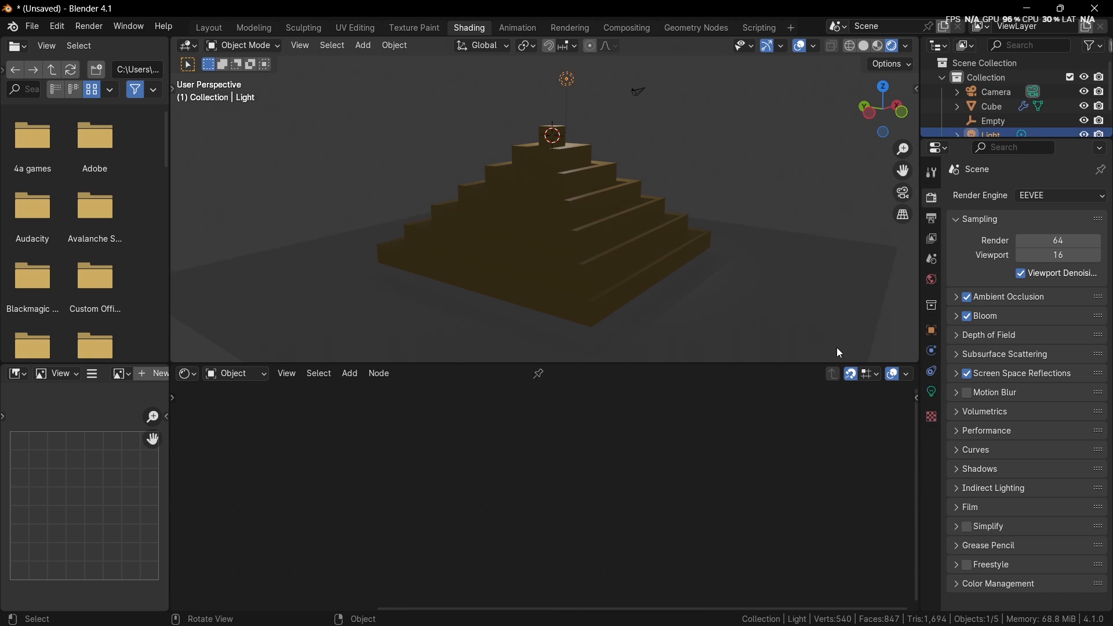
left_click(932, 391)
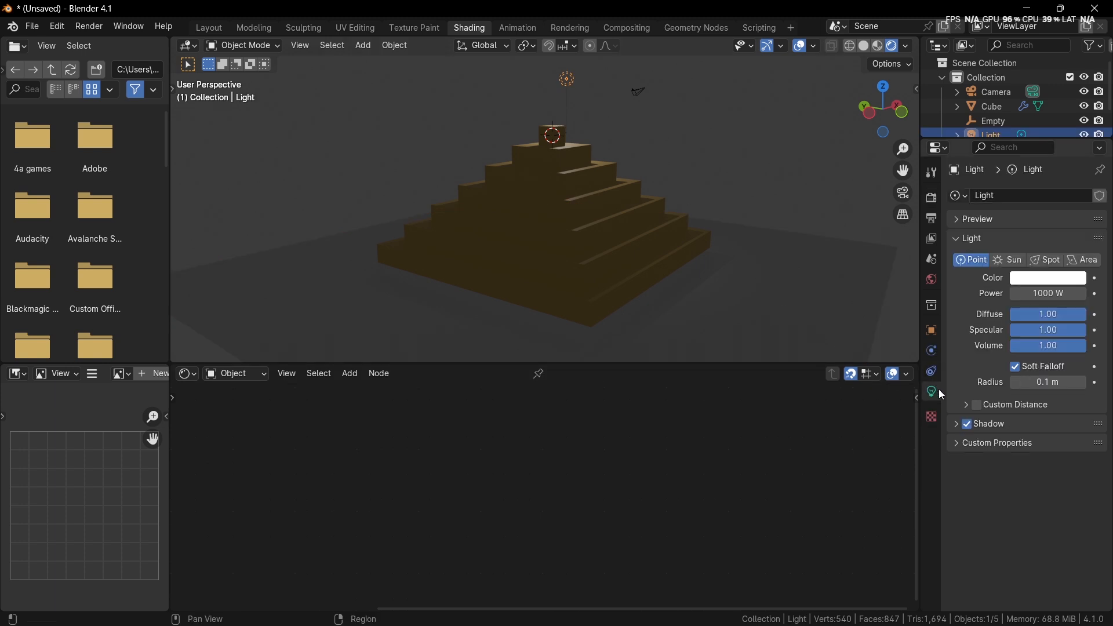
left_click(1003, 262)
double_click(1022, 294)
type("1")
key("Return")
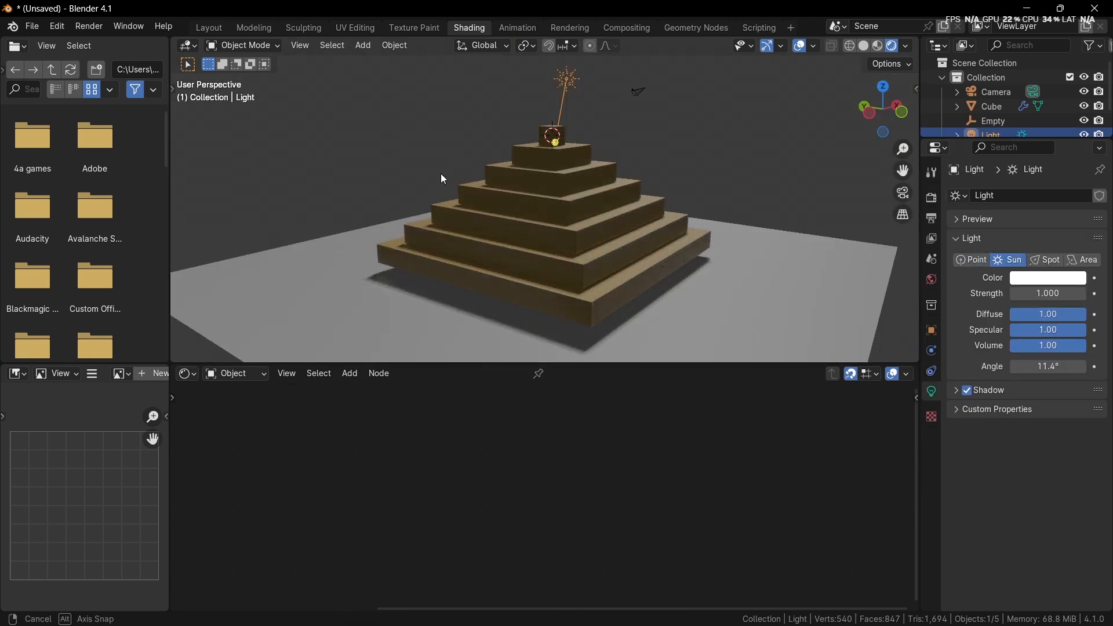
Move the ground plane up along Z to meet the underside of the pyramid
middle_click_drag(441, 174, 293, 198)
left_click(355, 233)
key("g")
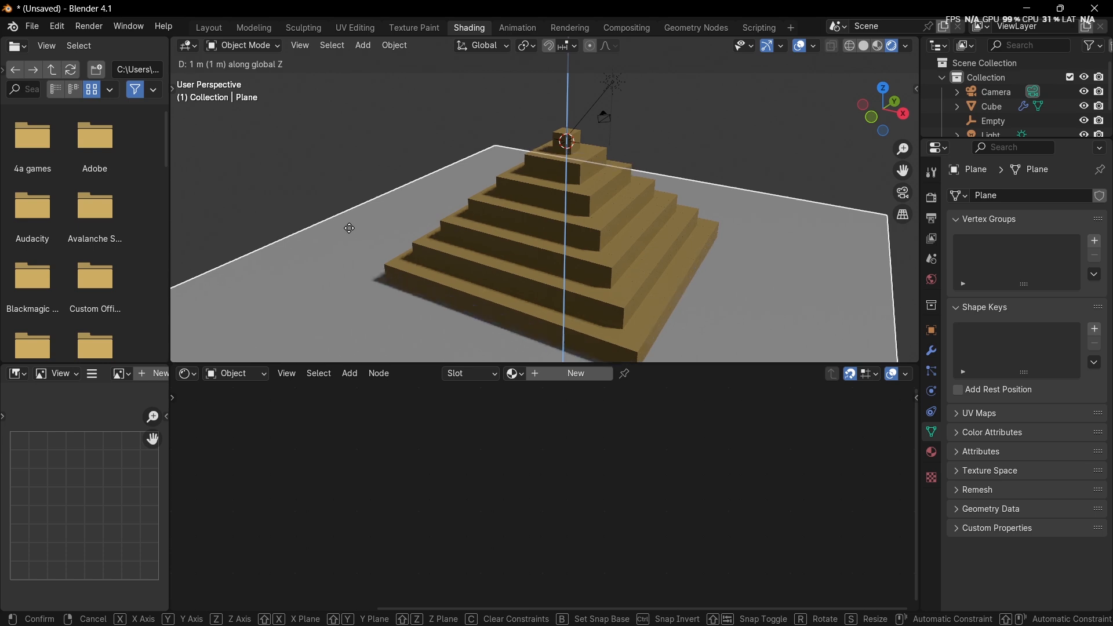
left_click(336, 223)
Open the pyramid's Geometry Nodes tree and examine the node chain from Group Input through the duplication, position and rotation nodes
left_click(687, 28)
scroll(626, 162, "down", 3)
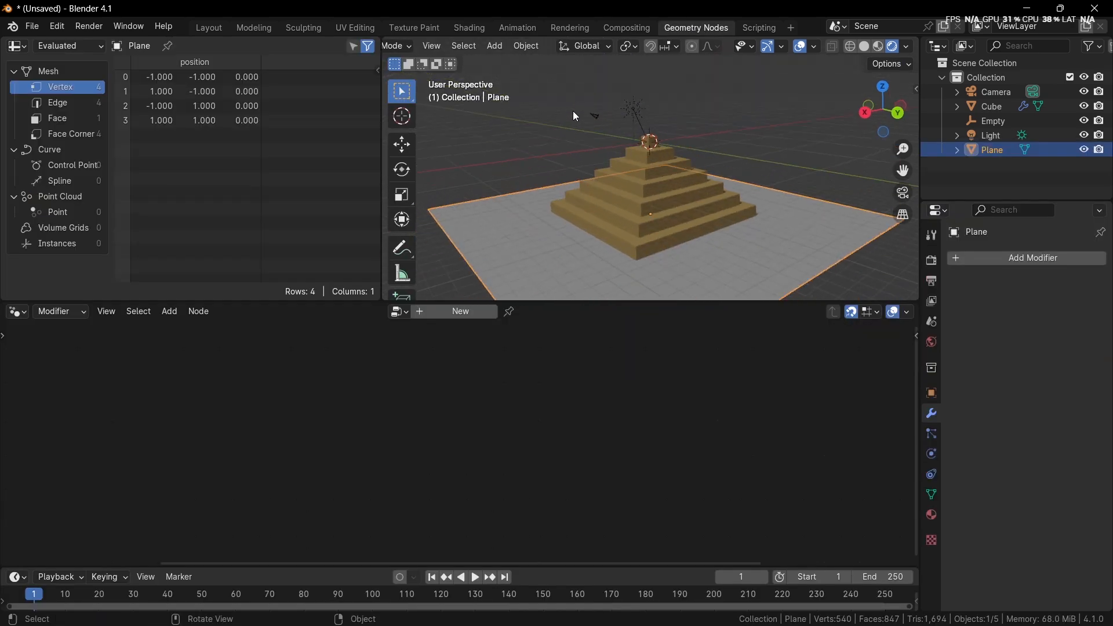
left_click(623, 186)
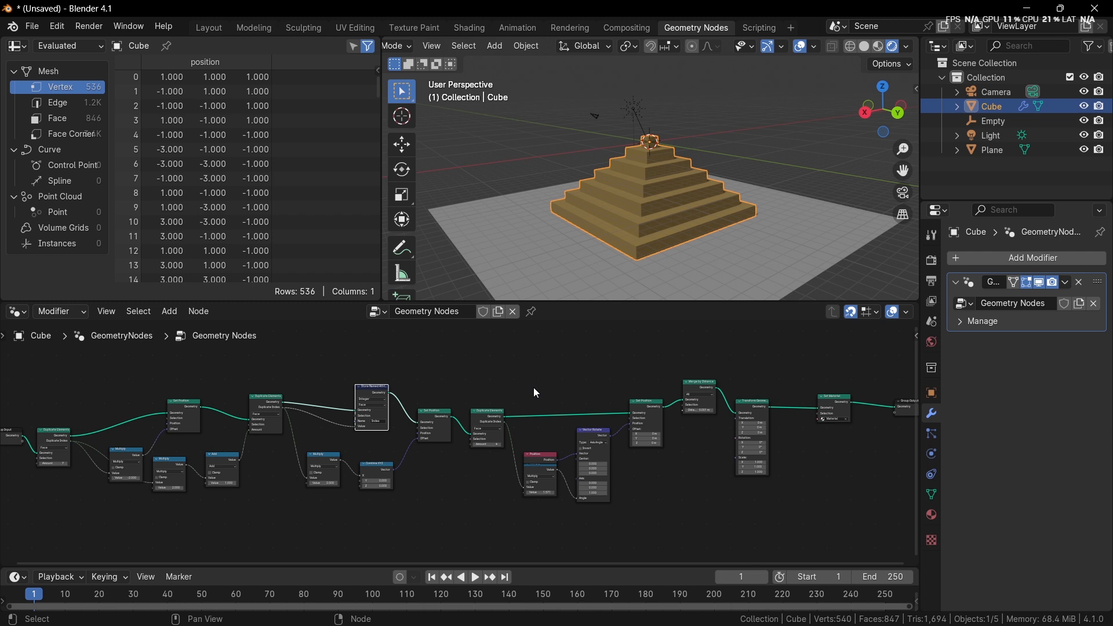
middle_click_drag(673, 260, 580, 268)
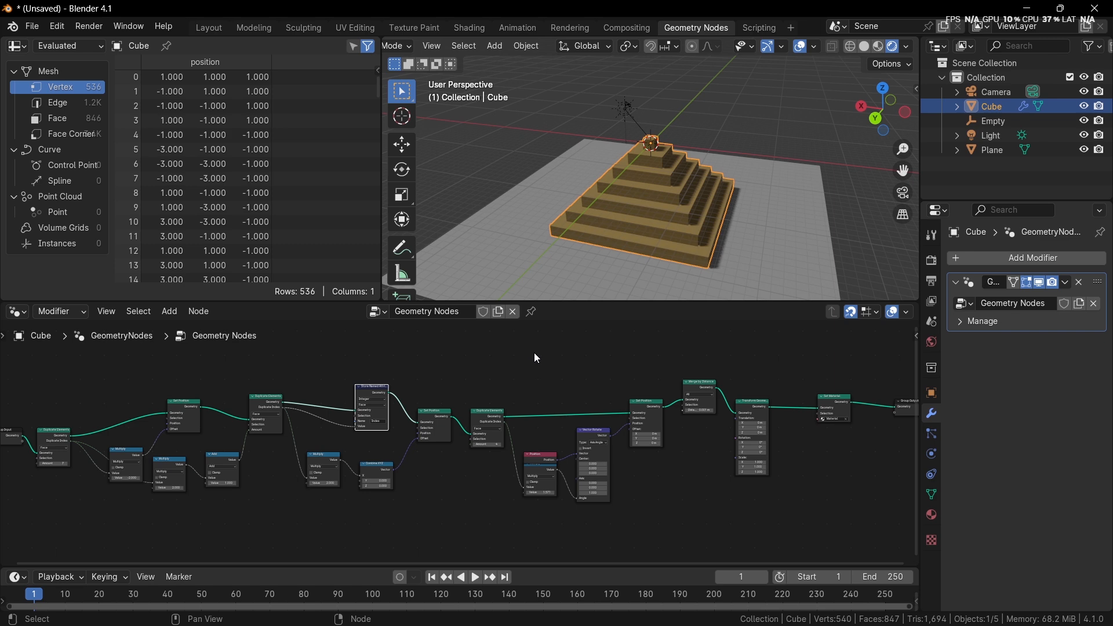
scroll(415, 421, "down", 2)
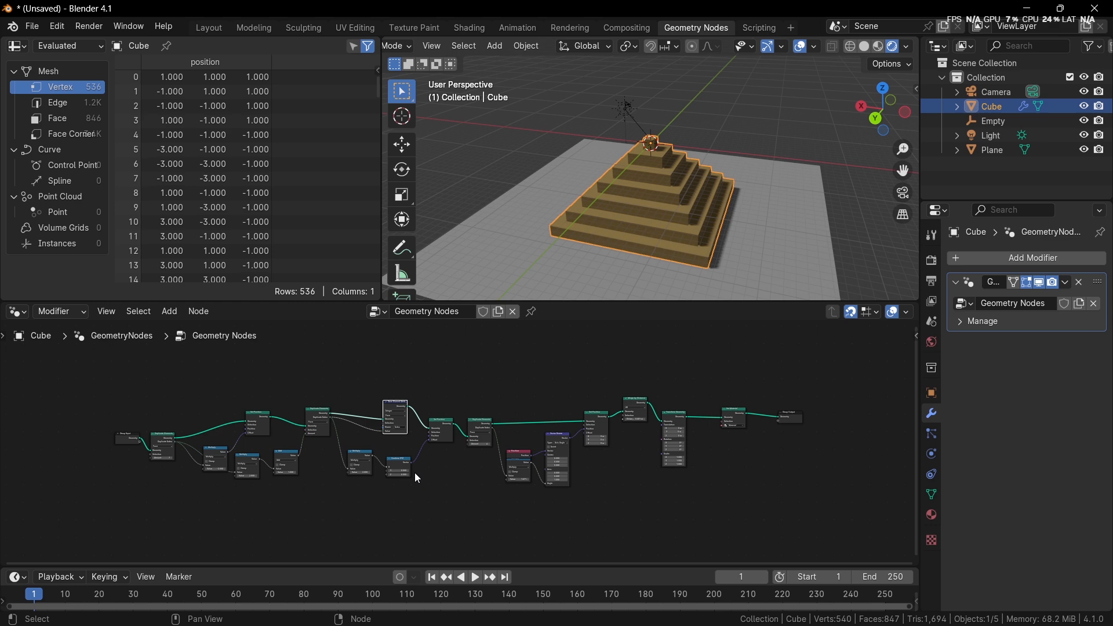
scroll(292, 474, "up", 2)
left_click_drag(155, 456, 227, 386)
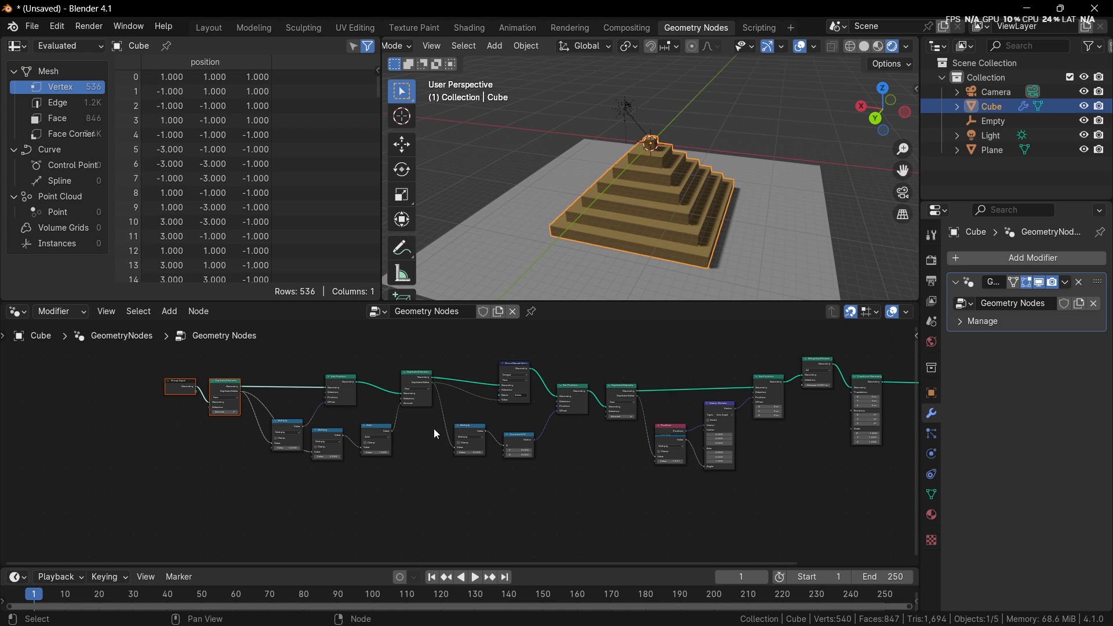
middle_click_drag(432, 432, 401, 443)
scroll(401, 443, "up", 2)
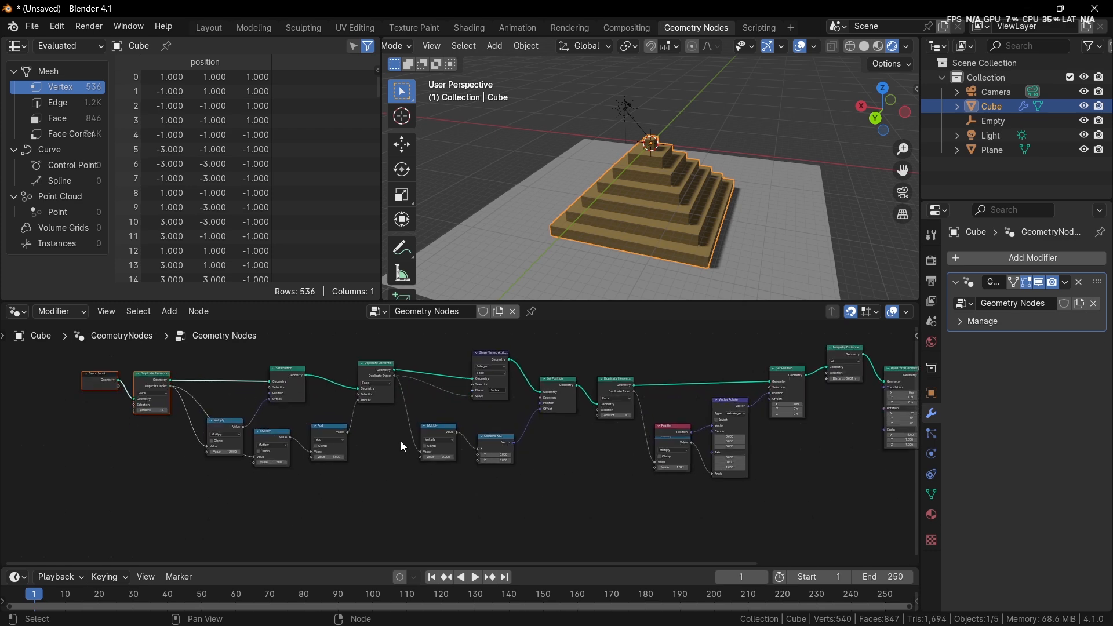
middle_click_drag(330, 440, 441, 445)
scroll(441, 444, "up", 2)
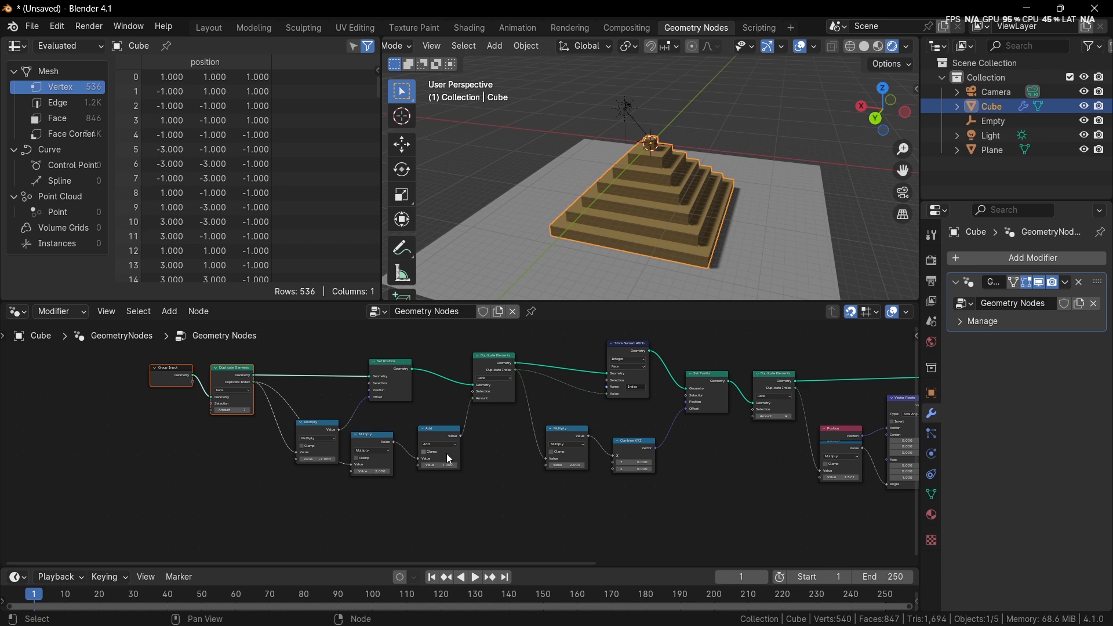
key("alt+Tab")
key("alt+Tab")
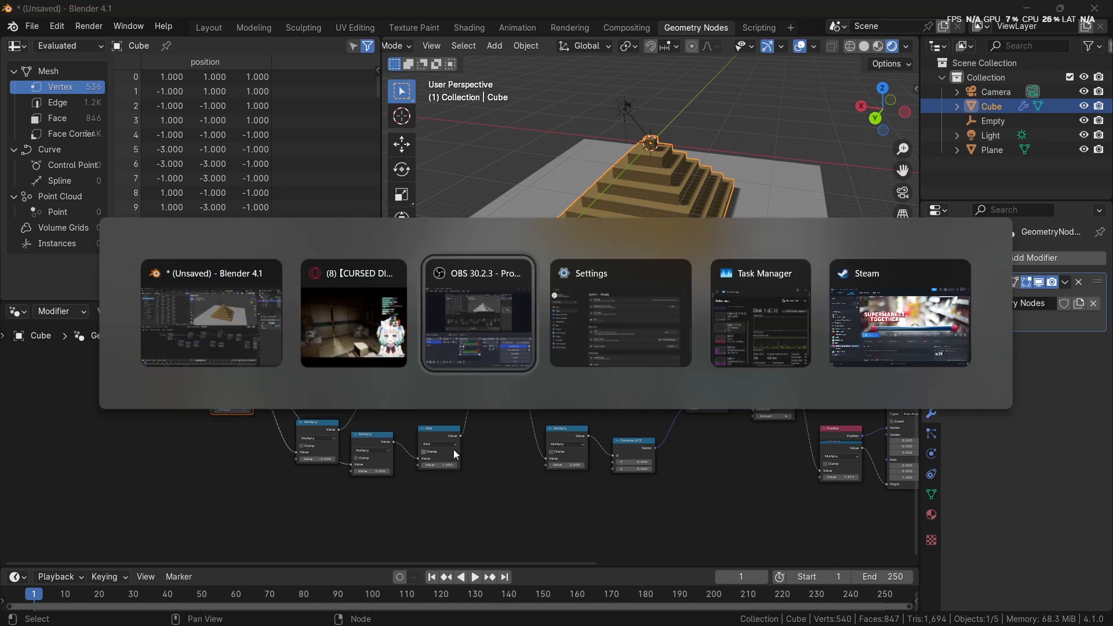